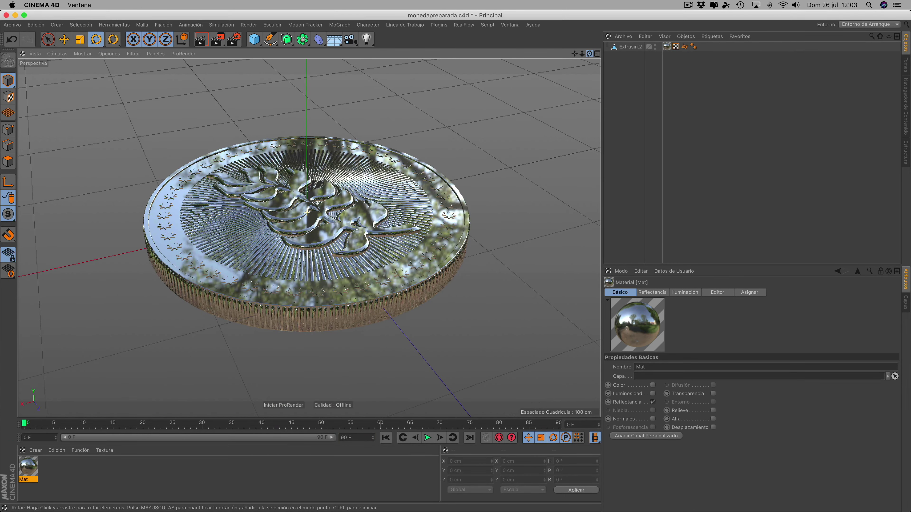
Preview the finished coin with a ProRender viewport render at Previo quality.
{"action": "left_click", "coordinate": [283, 405]}
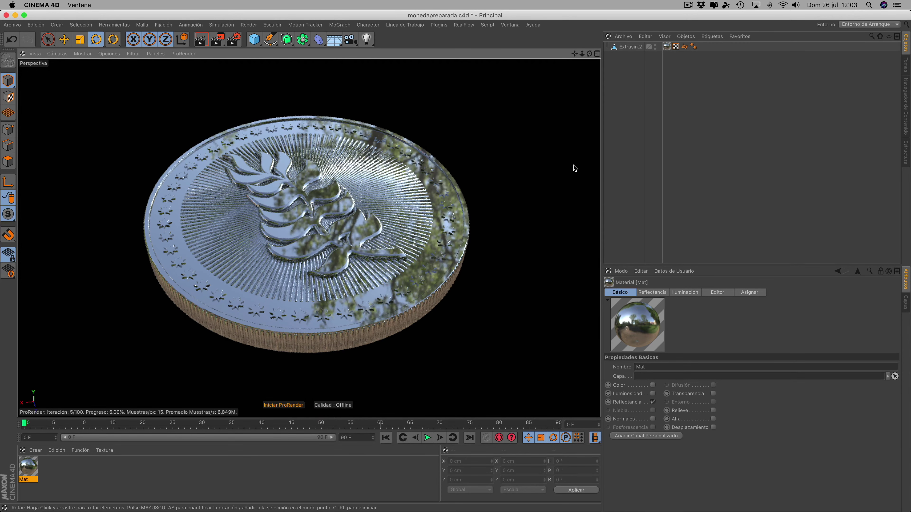
{"action": "left_click", "coordinate": [307, 213]}
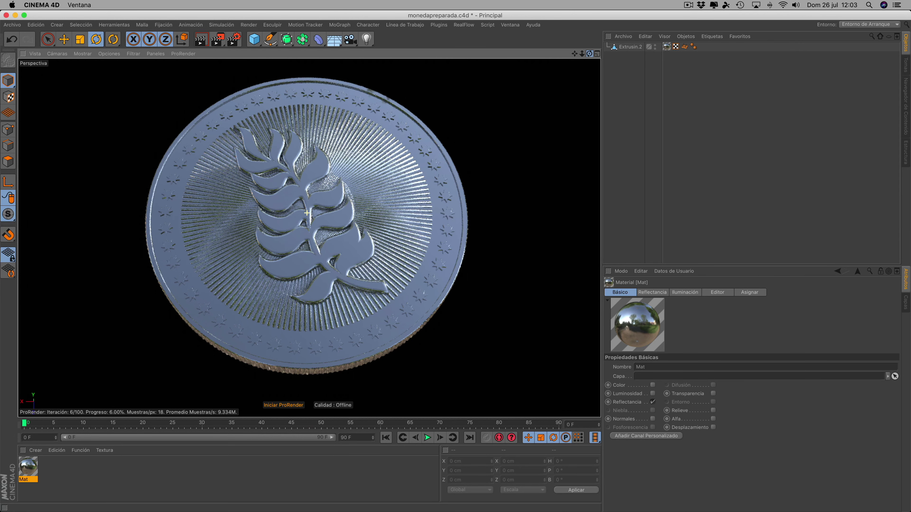
{"action": "left_click_drag", "start_coordinate": [306, 213], "coordinate": [539, 333]}
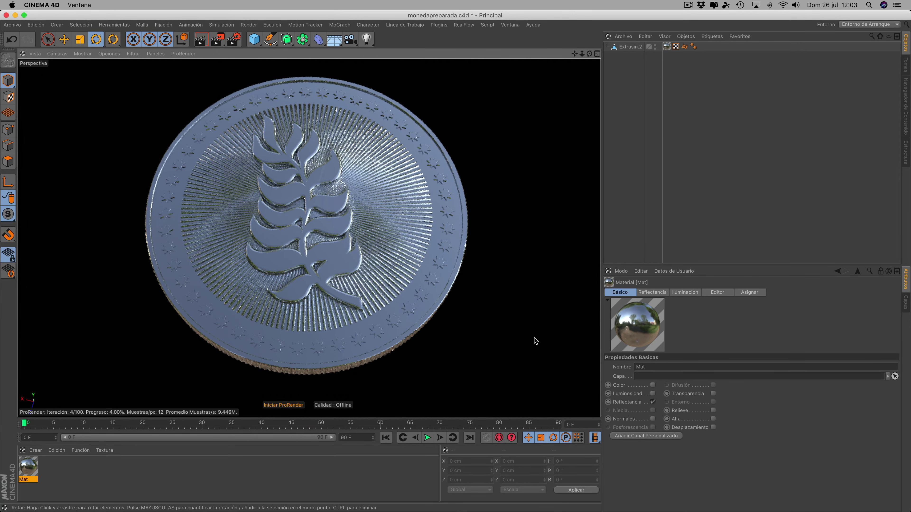
{"action": "left_click", "coordinate": [351, 405]}
{"action": "left_click", "coordinate": [344, 389]}
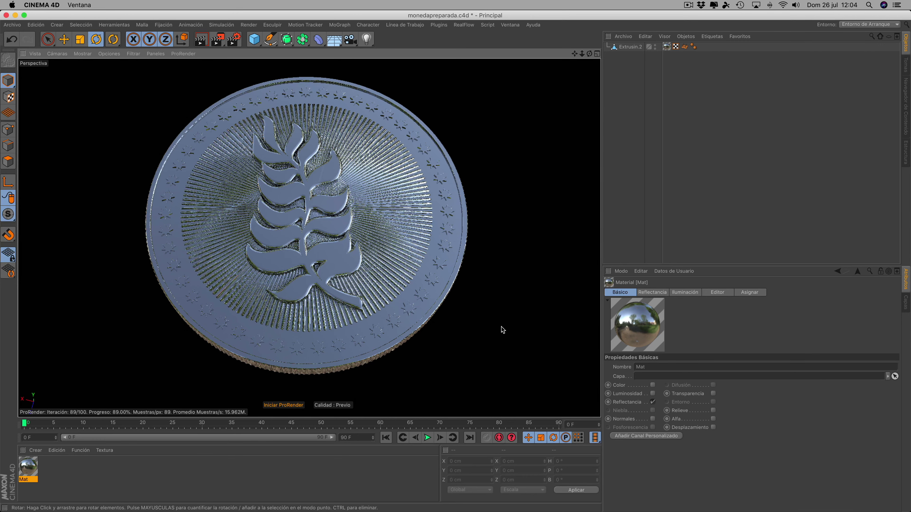
Stop the ProRender preview and start a new empty project.
{"action": "left_click", "coordinate": [292, 405]}
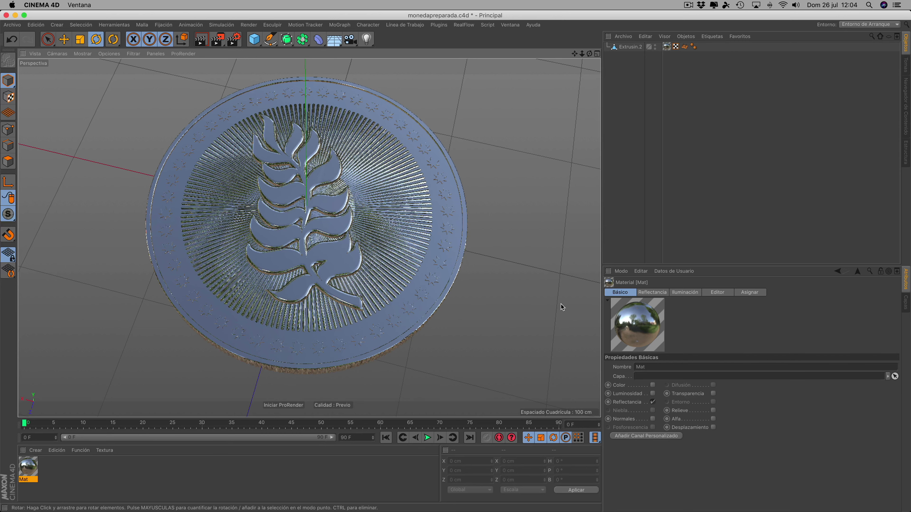
{"action": "left_click", "coordinate": [12, 25]}
{"action": "left_click", "coordinate": [18, 38]}
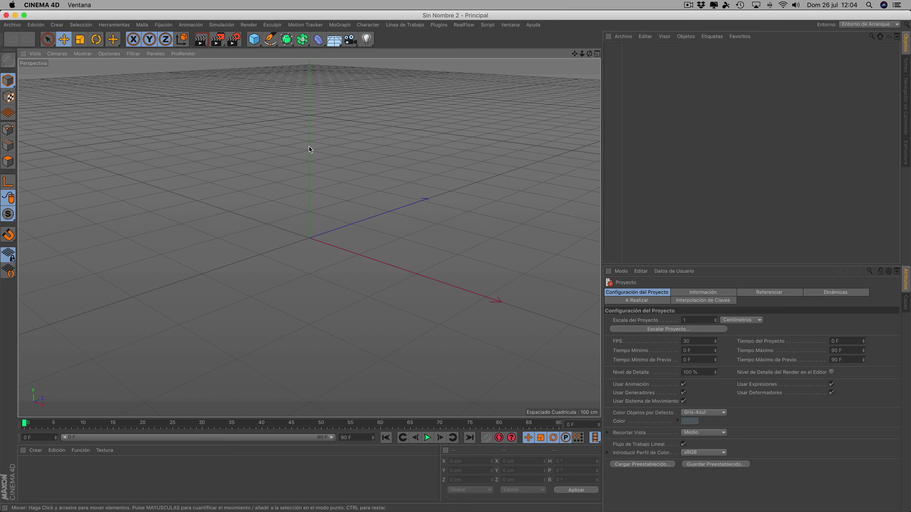
Add a cylinder and flatten it into a 50 cm radius disc about 6.5 cm tall.
{"action": "left_click", "coordinate": [258, 41]}
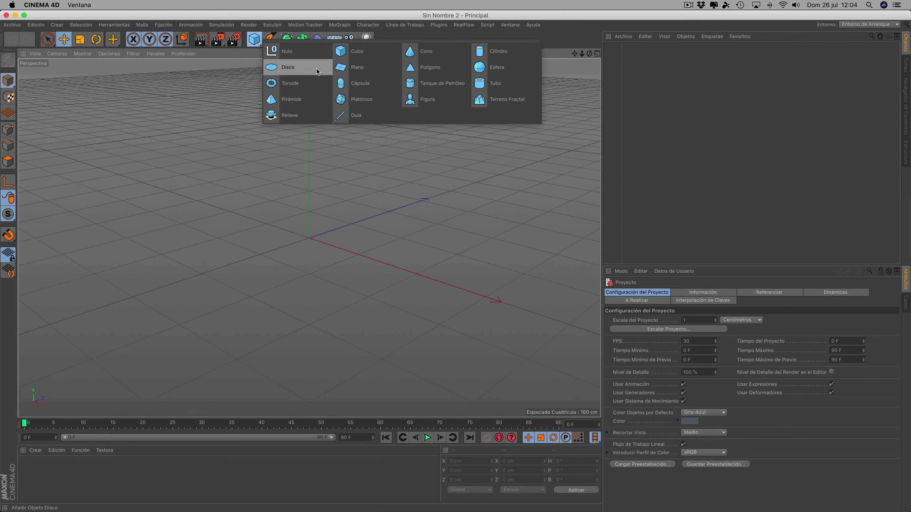
{"action": "left_click", "coordinate": [501, 51]}
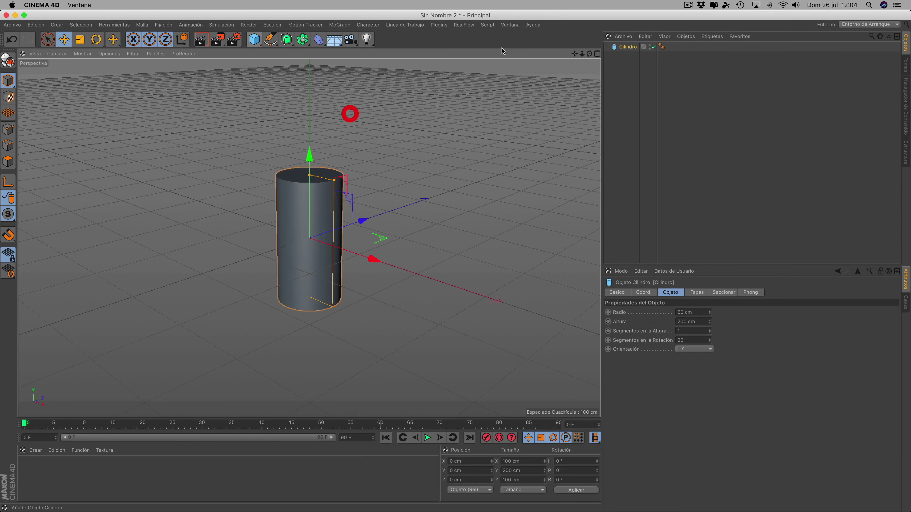
{"action": "left_click_drag", "start_coordinate": [310, 177], "coordinate": [308, 239]}
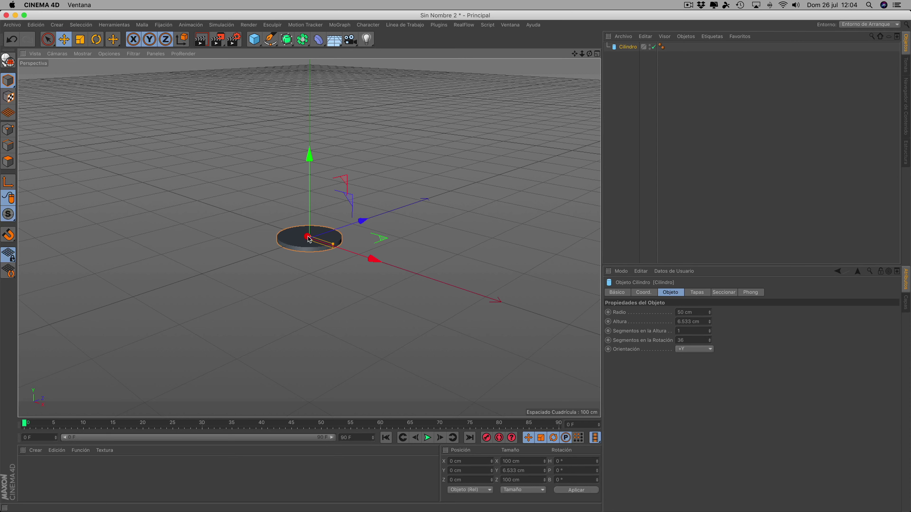
{"action": "scroll", "coordinate": [332, 283], "scroll_direction": "up", "scroll_amount": 6}
{"action": "scroll", "coordinate": [331, 282], "scroll_direction": "up", "scroll_amount": 2}
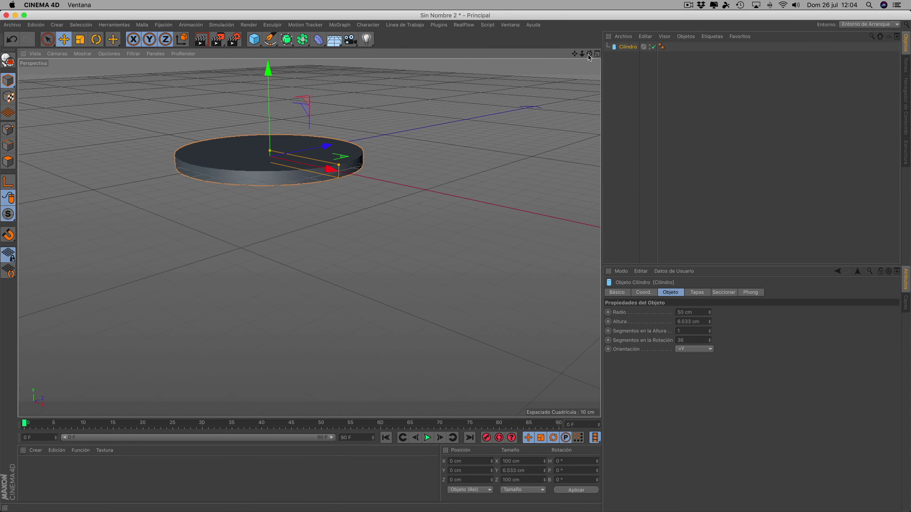
{"action": "mouse_move", "coordinate": [589, 57]}
{"action": "left_mouse_down"}
{"action": "mouse_move", "coordinate": [579, 59]}
{"action": "mouse_move", "coordinate": [589, 56]}
{"action": "left_mouse_up"}
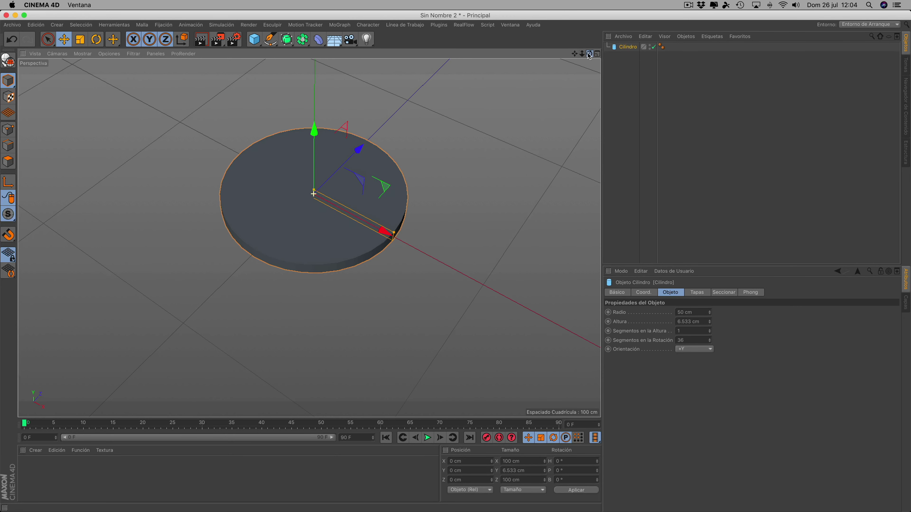
{"action": "left_click", "coordinate": [83, 54]}
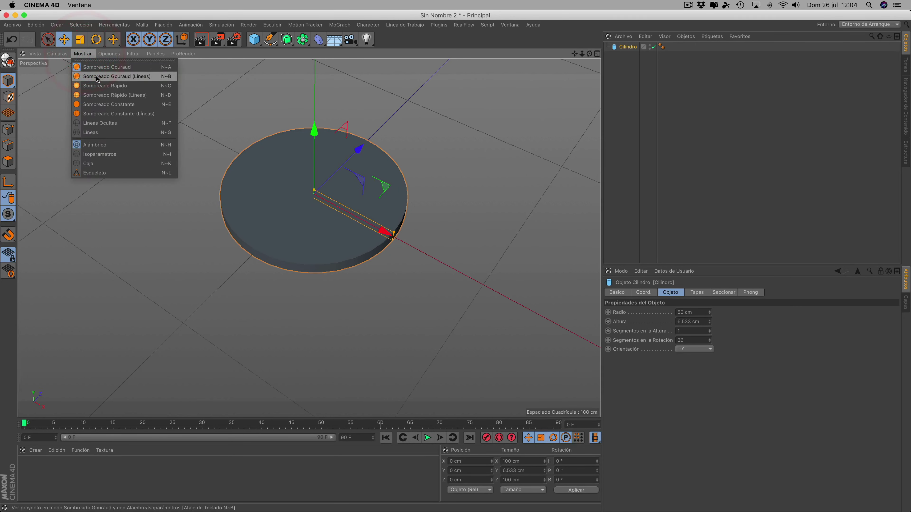
Show Gouraud shading with lines and give the disc 100 rotation segments.
{"action": "left_click", "coordinate": [96, 77]}
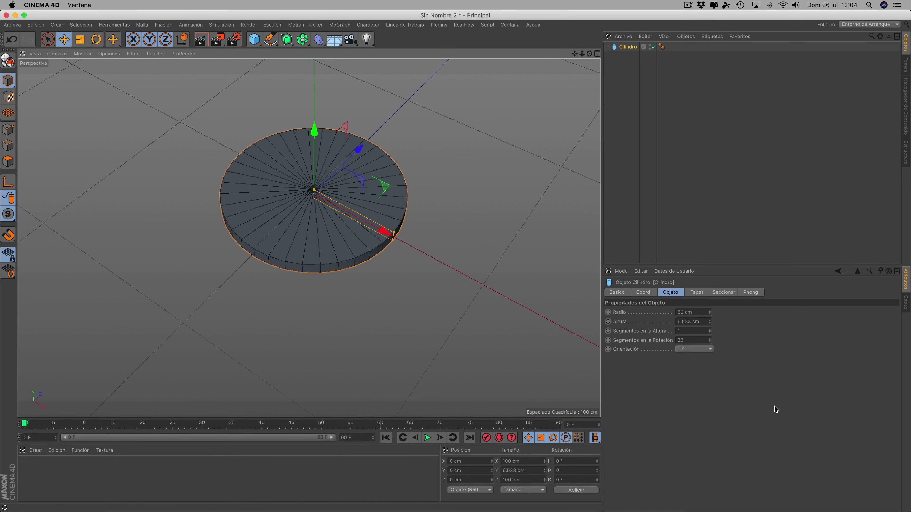
{"action": "left_click_drag", "start_coordinate": [685, 340], "coordinate": [663, 339]}
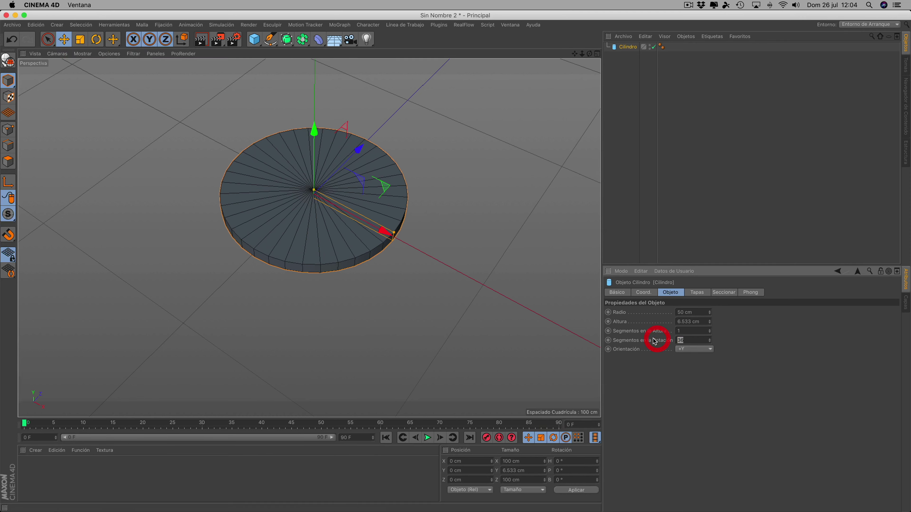
{"action": "type", "text": "100"}
{"action": "left_click", "coordinate": [509, 240]}
Make the cylinder an editable polygon object and enter Polygons mode.
{"action": "scroll", "coordinate": [413, 249], "scroll_direction": "up", "scroll_amount": 5}
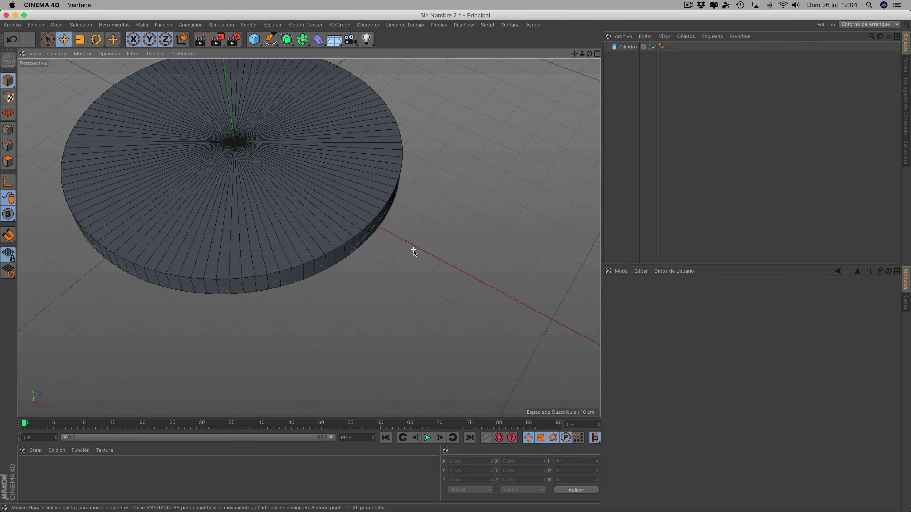
{"action": "mouse_move", "coordinate": [589, 53]}
{"action": "left_mouse_down"}
{"action": "mouse_move", "coordinate": [589, 94]}
{"action": "mouse_move", "coordinate": [583, 53]}
{"action": "left_mouse_up"}
{"action": "left_click", "coordinate": [475, 218]}
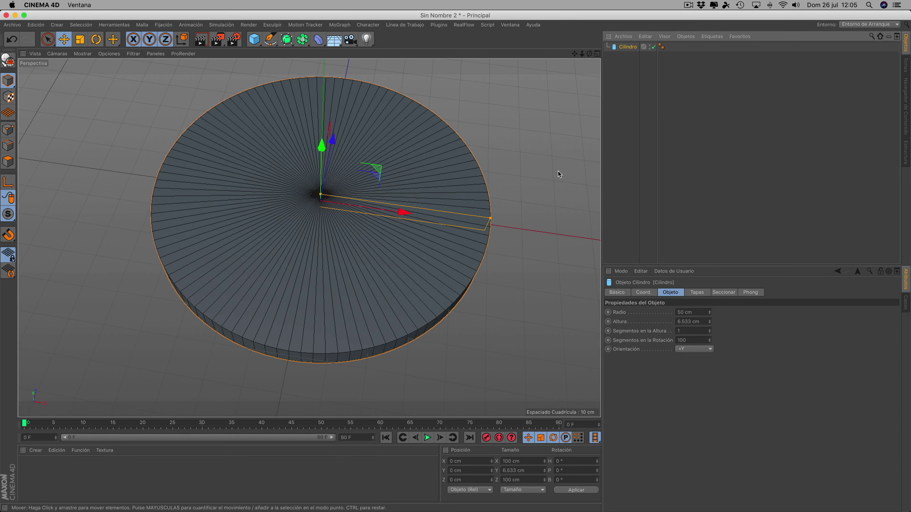
{"action": "left_click", "coordinate": [625, 48]}
{"action": "left_click", "coordinate": [7, 60]}
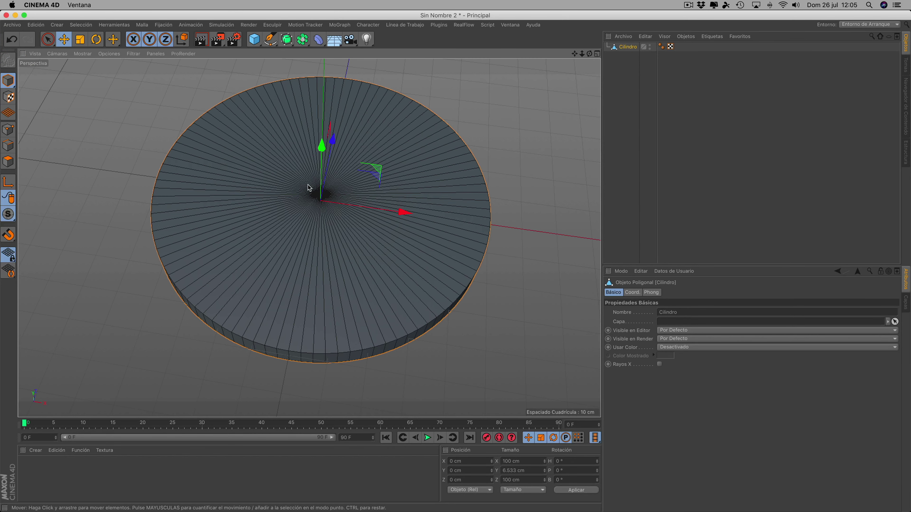
{"action": "left_click", "coordinate": [14, 165]}
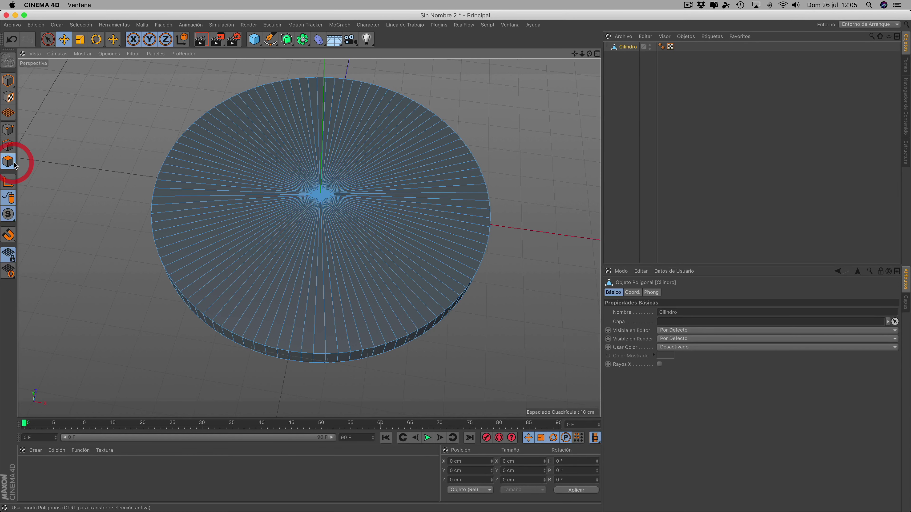
Loop-cut a ring at about 2.6% offset just inside the disc's top rim.
{"action": "right_click", "coordinate": [559, 170]}
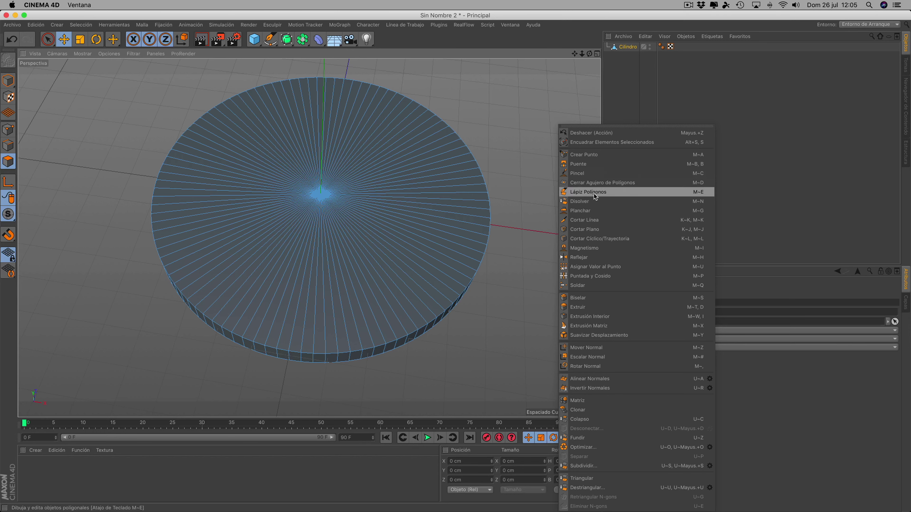
{"action": "left_click", "coordinate": [585, 238]}
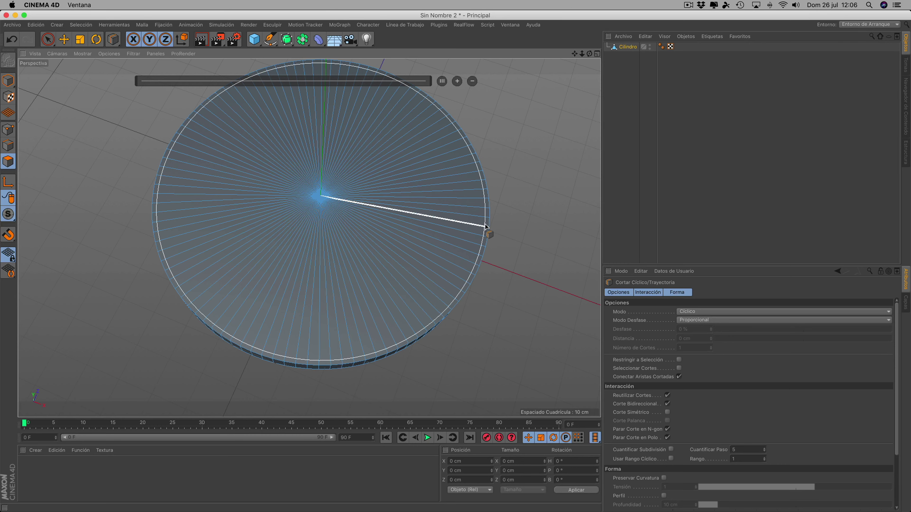
{"action": "left_click", "coordinate": [486, 226]}
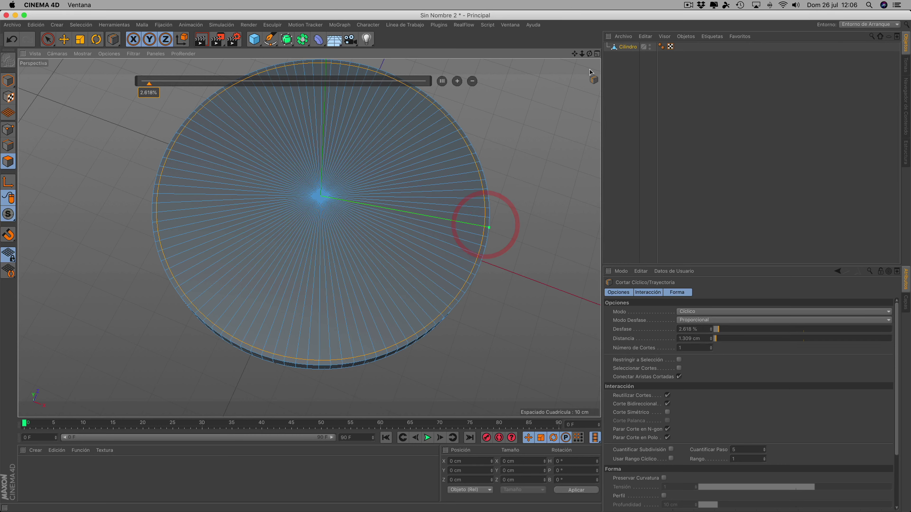
{"action": "left_click_drag", "start_coordinate": [589, 53], "coordinate": [589, 93]}
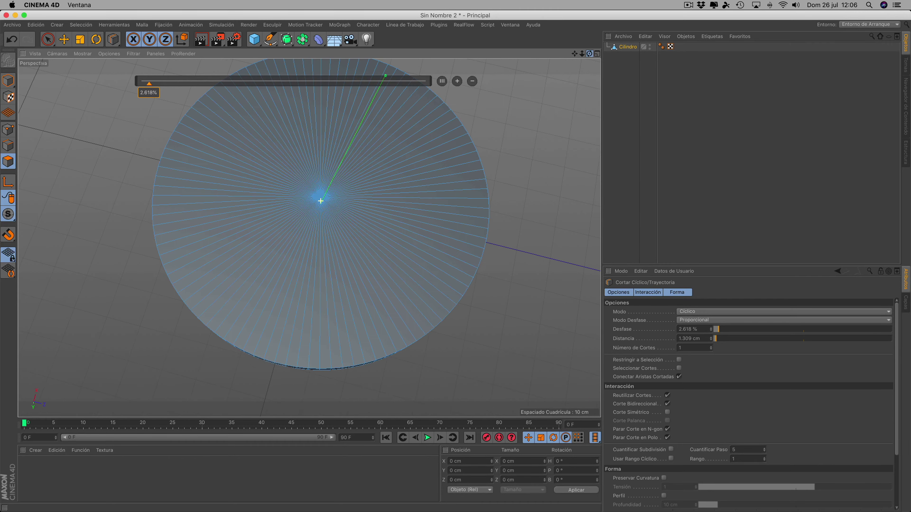
{"action": "left_click", "coordinate": [483, 189]}
{"action": "left_click_drag", "start_coordinate": [589, 54], "coordinate": [589, 39]}
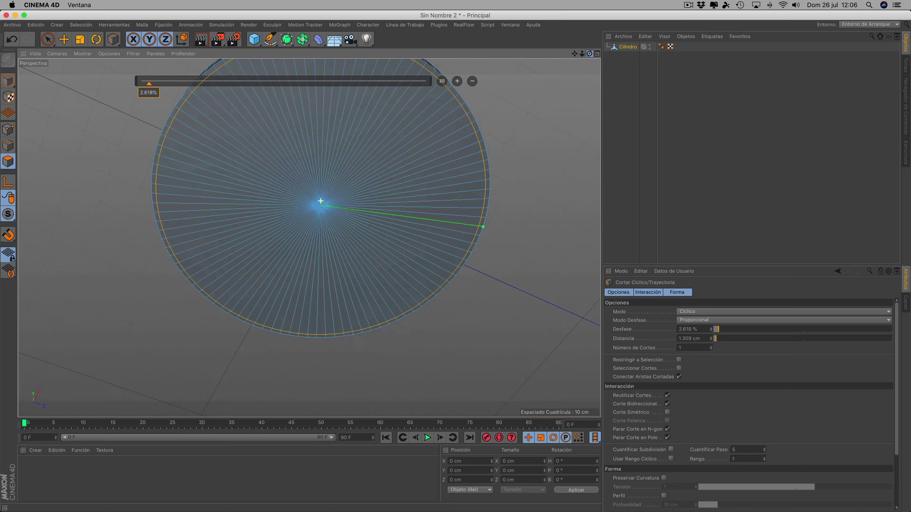
{"action": "left_click_drag", "start_coordinate": [320, 201], "coordinate": [321, 222], "text": "alt"}
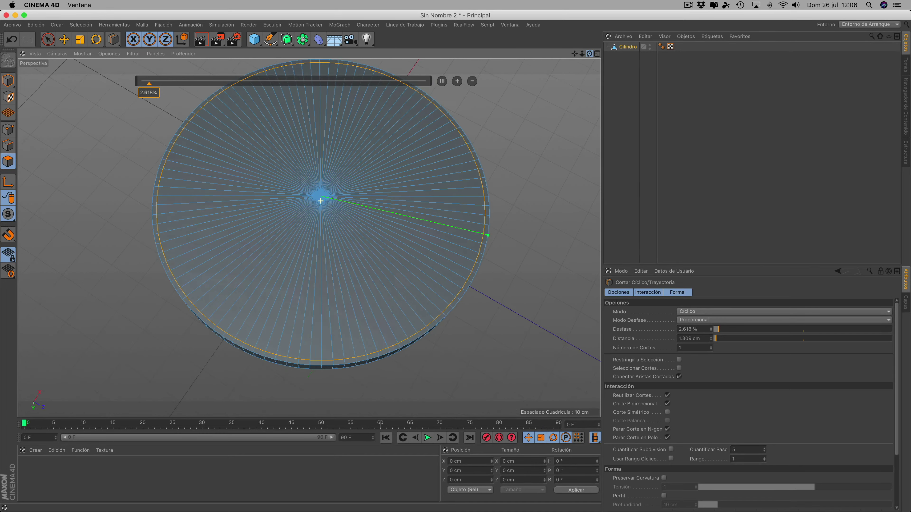
{"action": "left_click_drag", "start_coordinate": [321, 201], "coordinate": [321, 223], "text": "alt"}
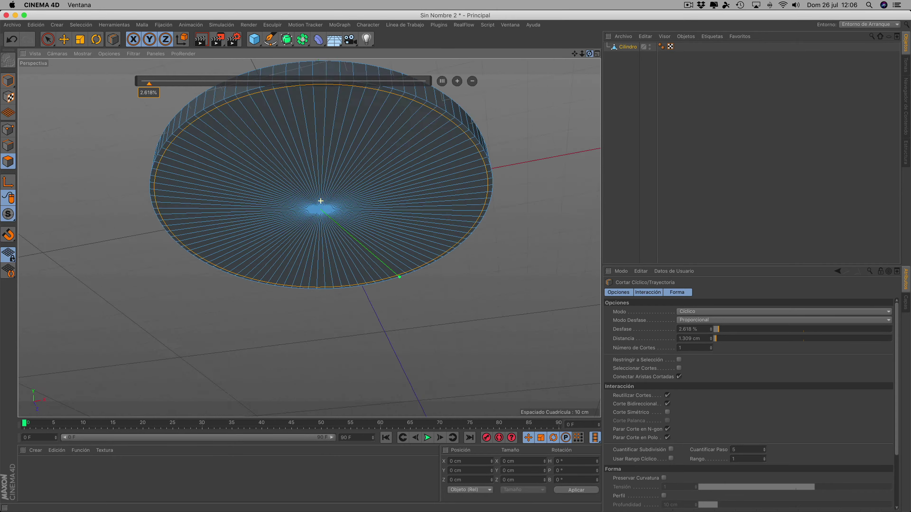
{"action": "left_click_drag", "start_coordinate": [589, 54], "coordinate": [590, 57]}
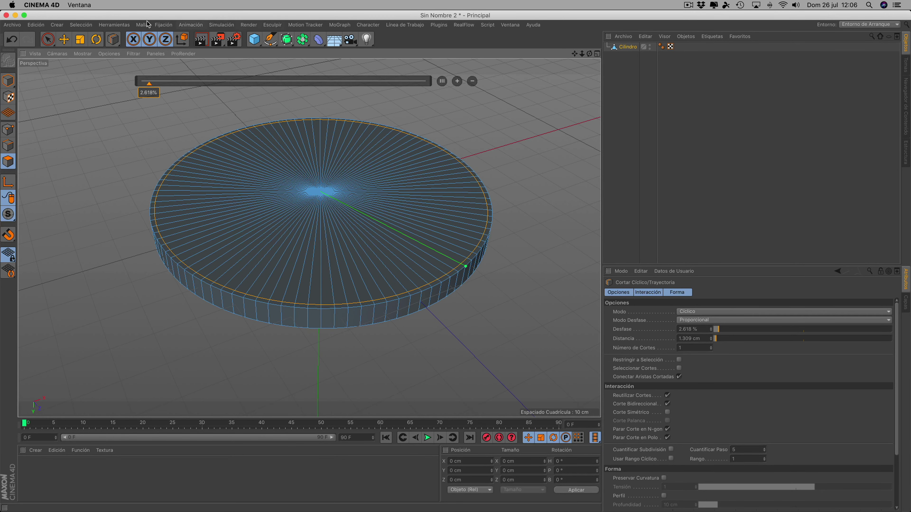
Loop-select the ring of polygons along the disc's top rim.
{"action": "left_click", "coordinate": [82, 25]}
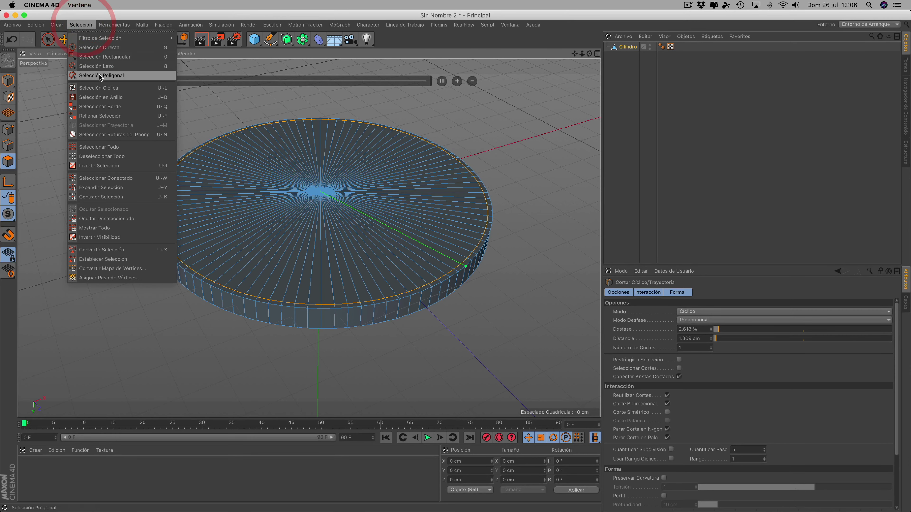
{"action": "left_click", "coordinate": [92, 89]}
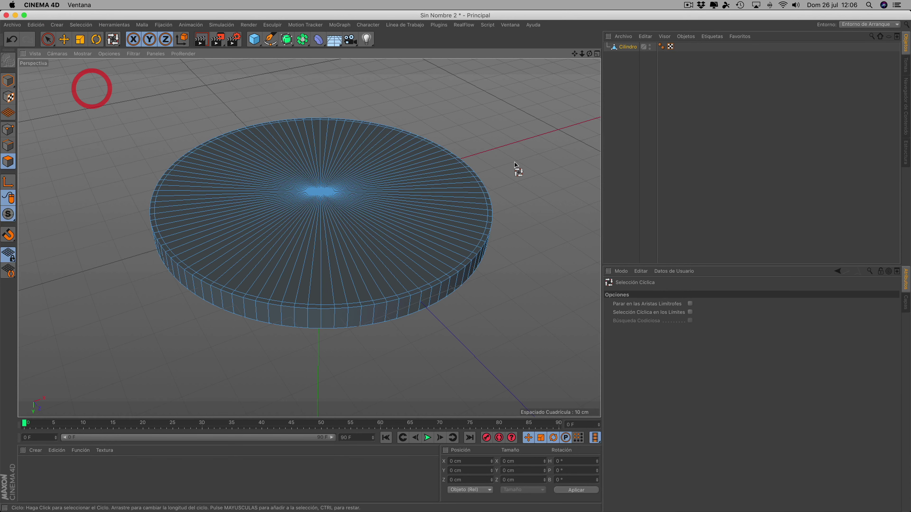
{"action": "left_click", "coordinate": [477, 178]}
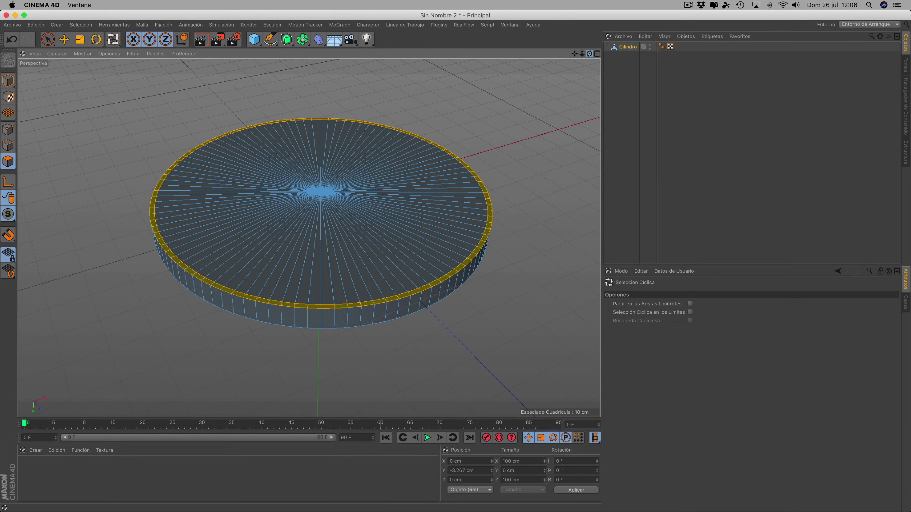
{"action": "left_click_drag", "start_coordinate": [589, 54], "coordinate": [541, 73]}
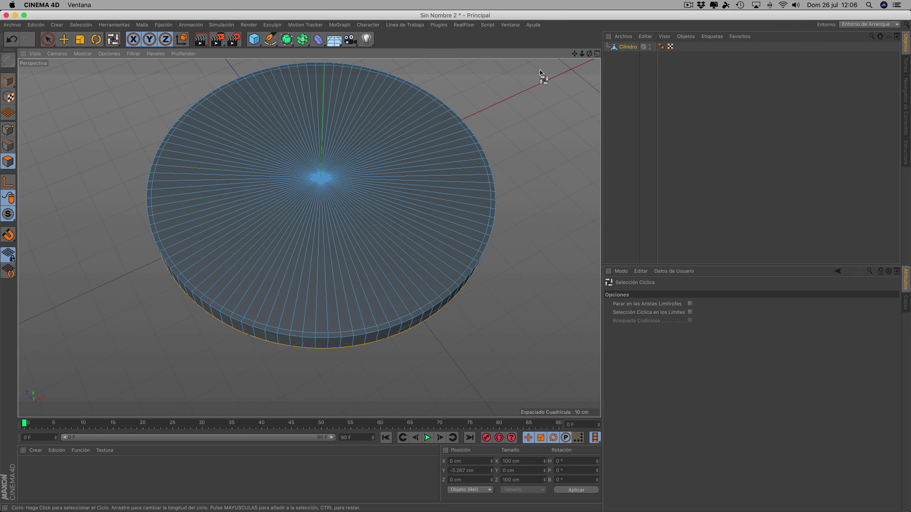
{"action": "left_click", "coordinate": [478, 147]}
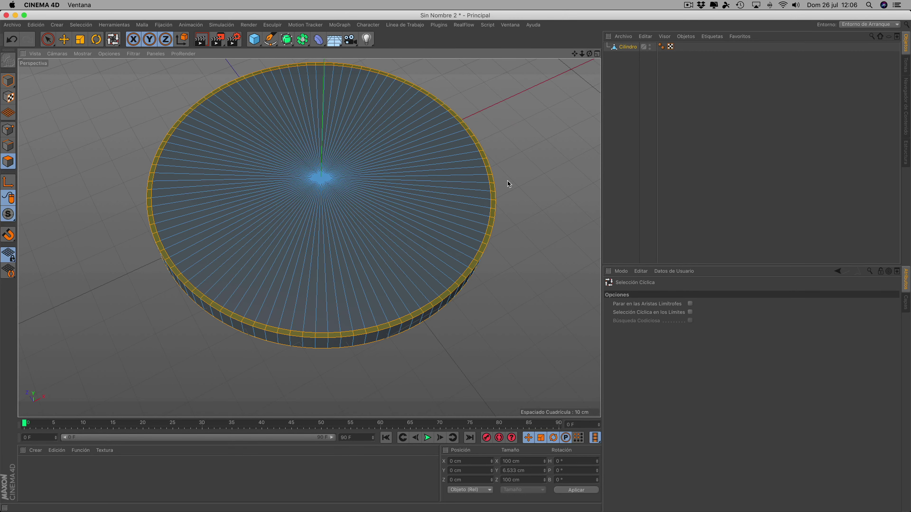
{"action": "mouse_move", "coordinate": [589, 53]}
{"action": "left_mouse_down"}
{"action": "mouse_move", "coordinate": [574, 63]}
{"action": "mouse_move", "coordinate": [575, 53]}
{"action": "left_mouse_up"}
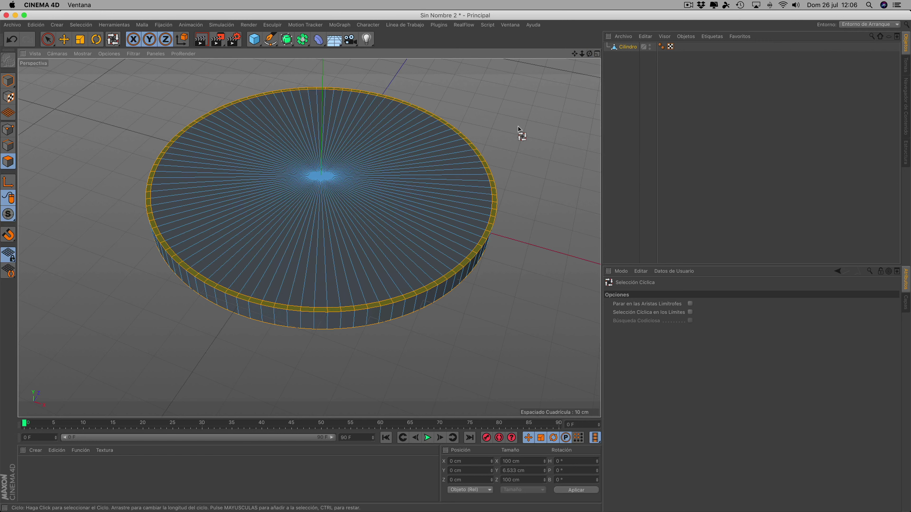
Extrude the selected rim faces upward by about 1.2 cm into a raised lip.
{"action": "right_click", "coordinate": [517, 126]}
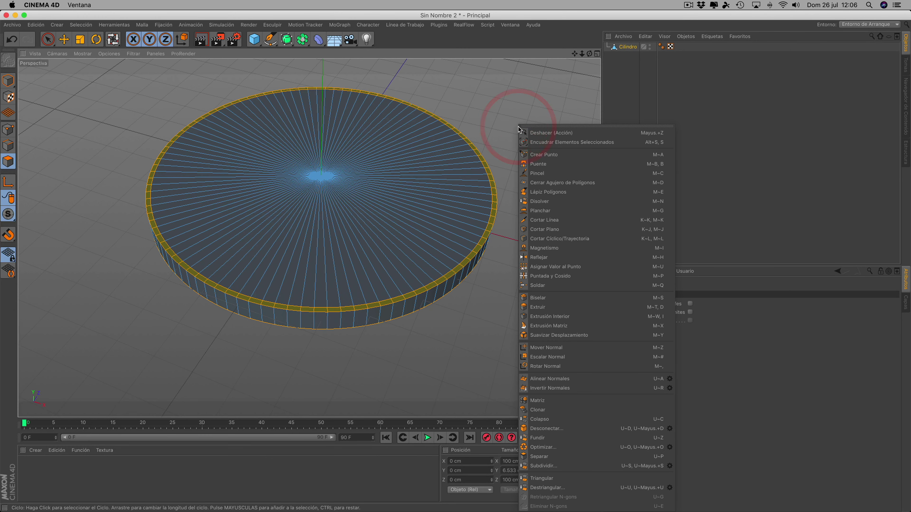
{"action": "left_click", "coordinate": [544, 310]}
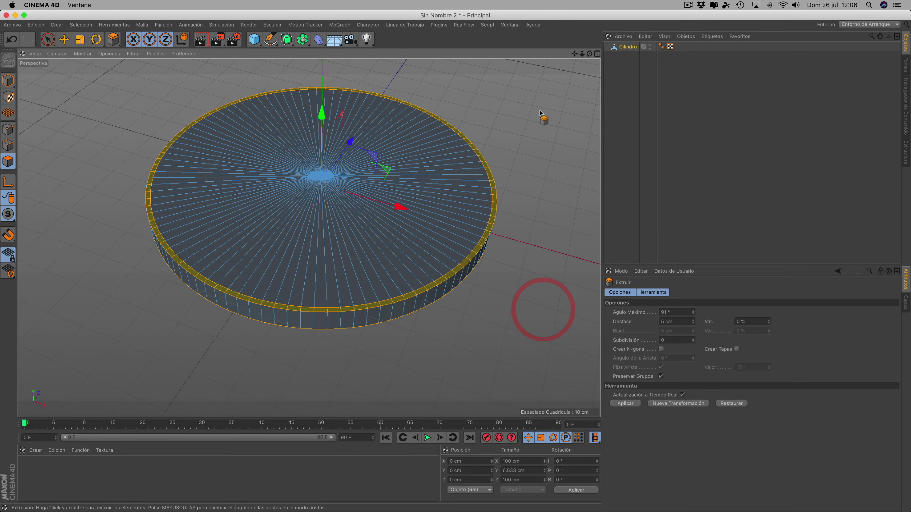
{"action": "left_click_drag", "start_coordinate": [544, 309], "coordinate": [567, 309]}
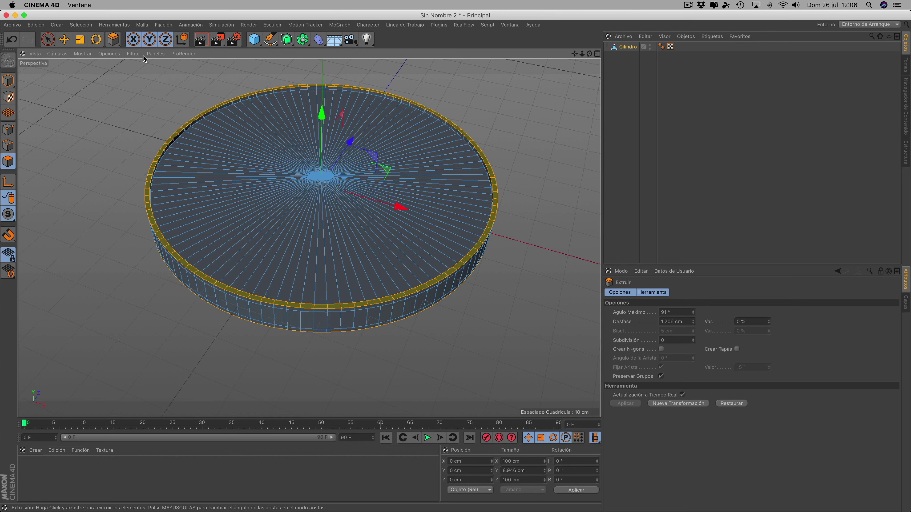
{"action": "left_click", "coordinate": [84, 25]}
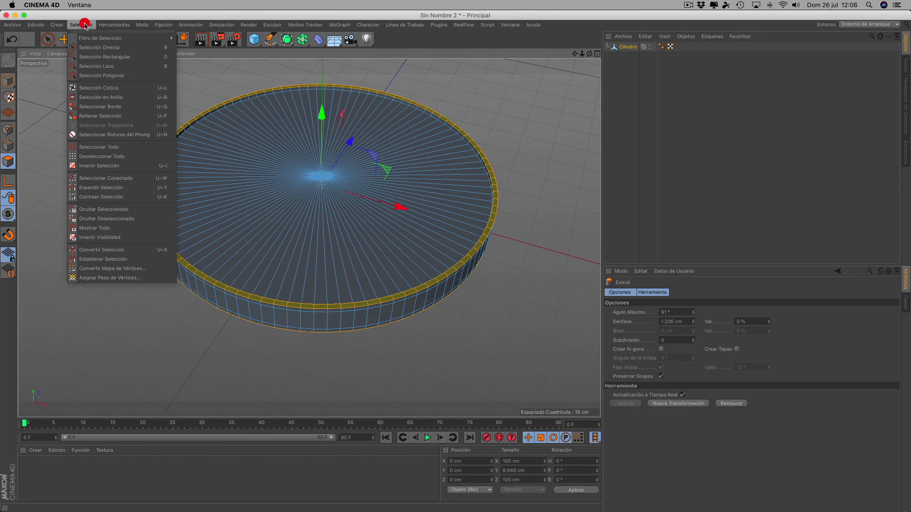
Loop-select the outer and inner edge loops of the raised rim.
{"action": "left_click", "coordinate": [98, 87]}
{"action": "scroll", "coordinate": [331, 152], "scroll_direction": "up", "scroll_amount": 5}
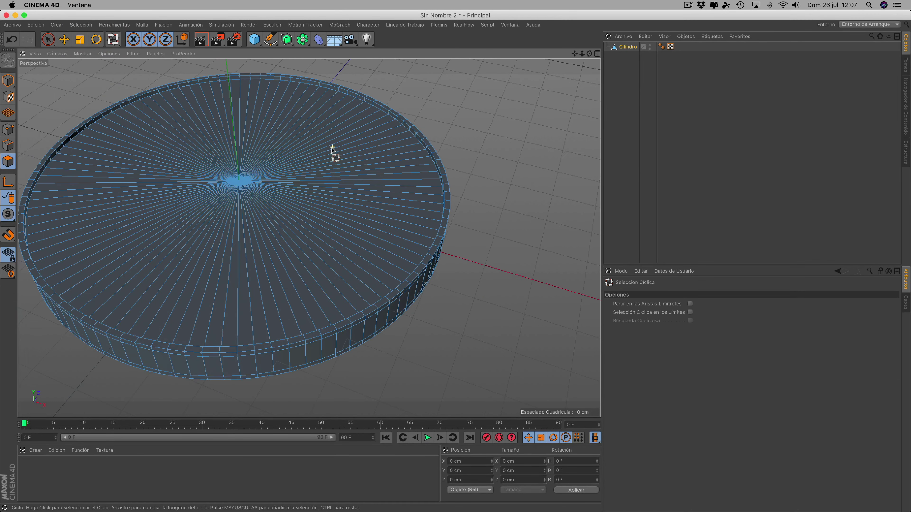
{"action": "scroll", "coordinate": [138, 142], "scroll_direction": "down", "scroll_amount": 2}
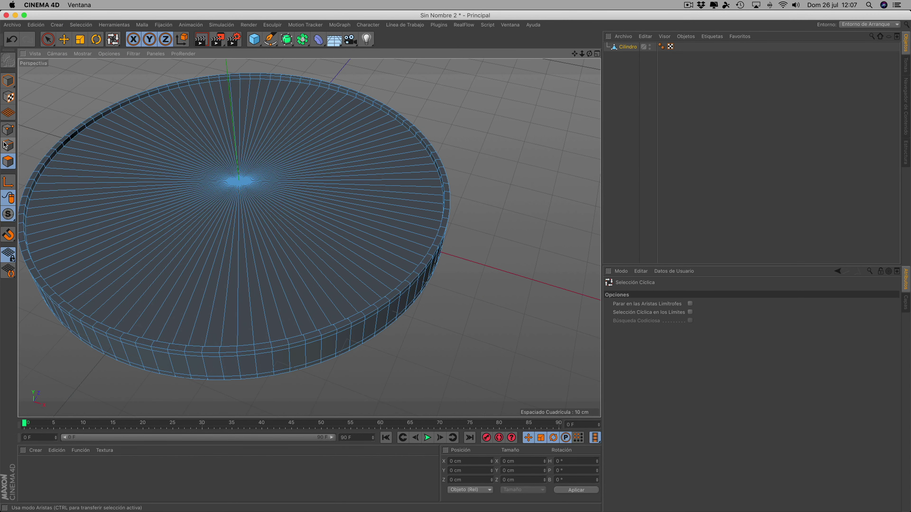
{"action": "left_click", "coordinate": [7, 145]}
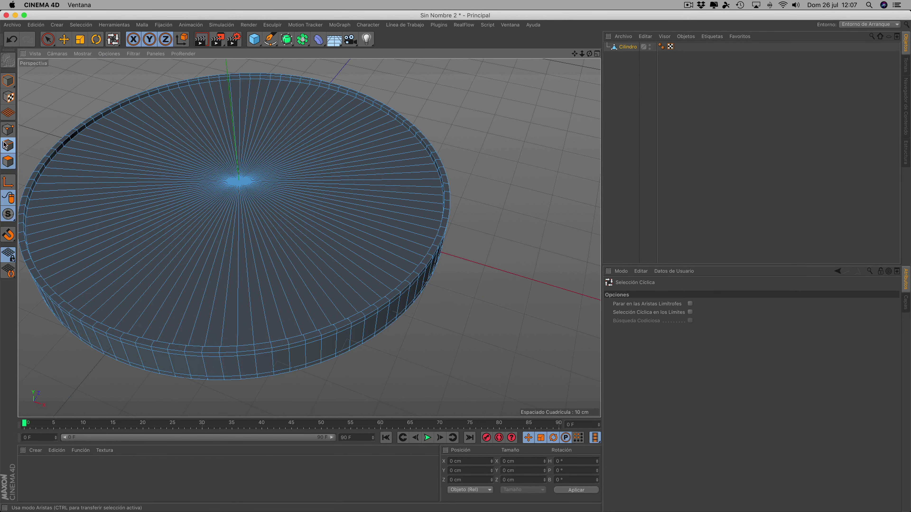
{"action": "left_click", "coordinate": [437, 158]}
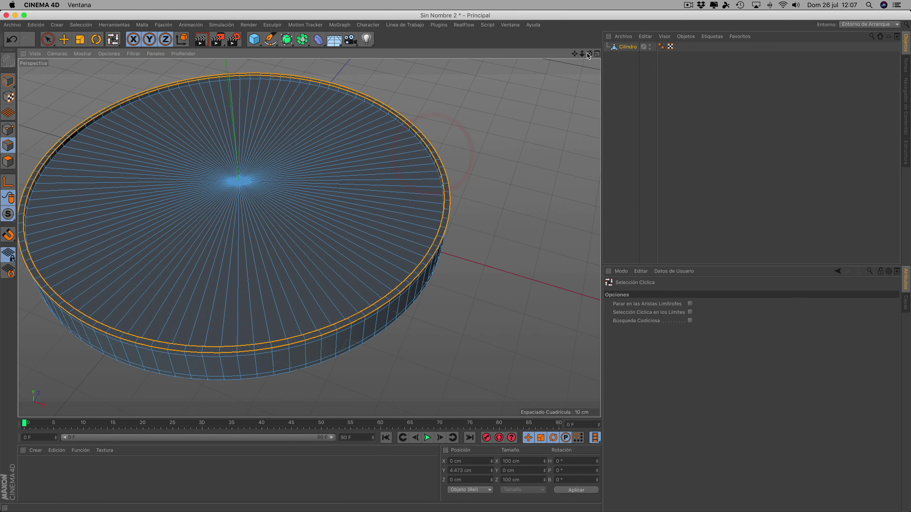
{"action": "left_click_drag", "start_coordinate": [589, 56], "coordinate": [547, 97]}
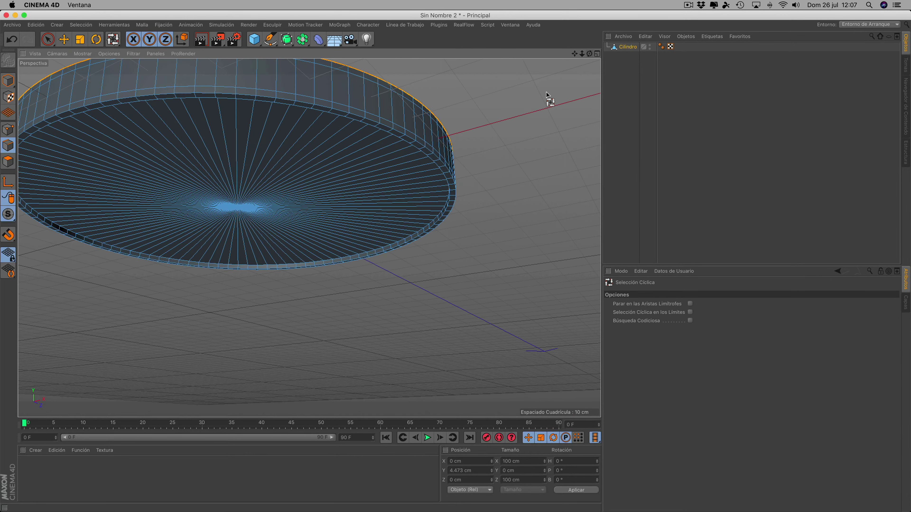
{"action": "left_click", "coordinate": [452, 180]}
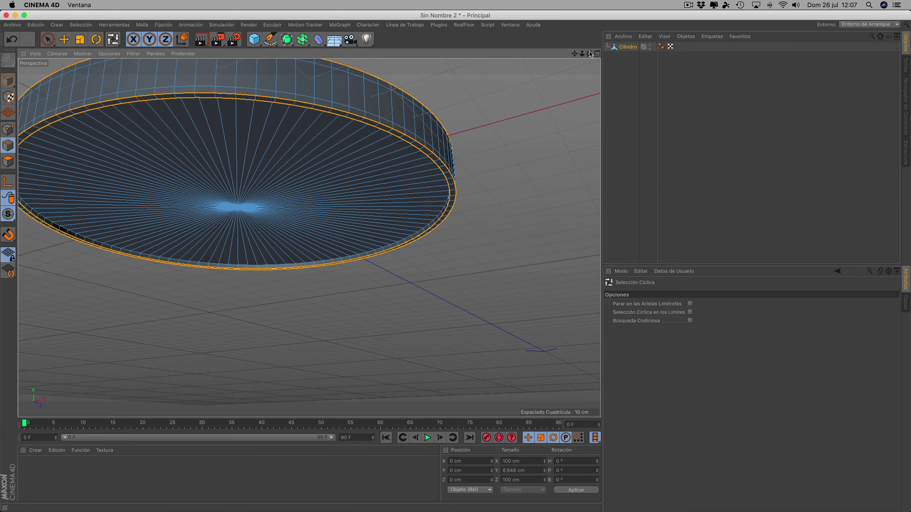
{"action": "left_click_drag", "start_coordinate": [589, 53], "coordinate": [591, 22]}
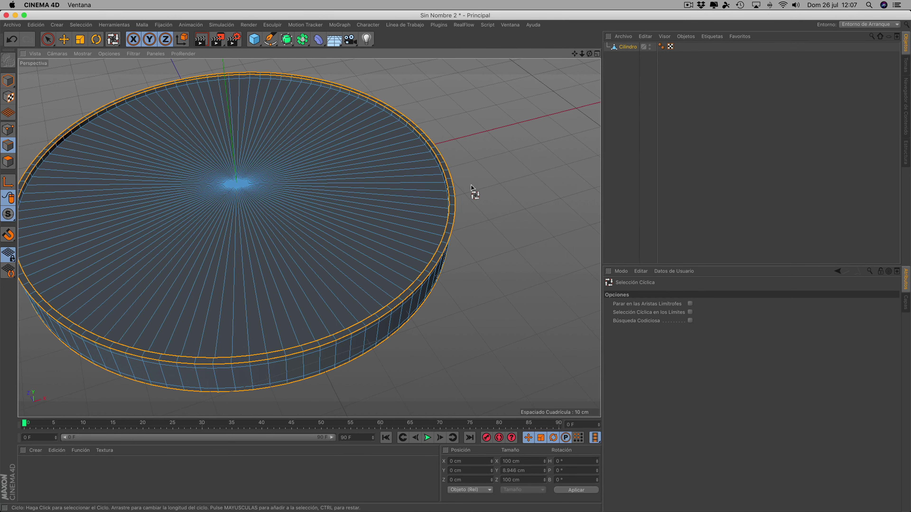
Bevel the rim edges with 0.292 cm offset and 3 subdivisions.
{"action": "right_click", "coordinate": [487, 160]}
{"action": "right_click", "coordinate": [481, 172]}
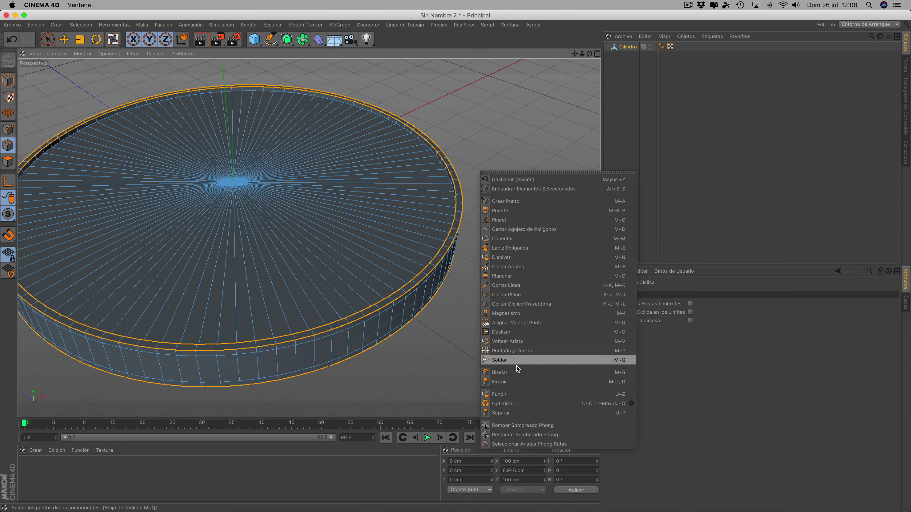
{"action": "left_click", "coordinate": [502, 373]}
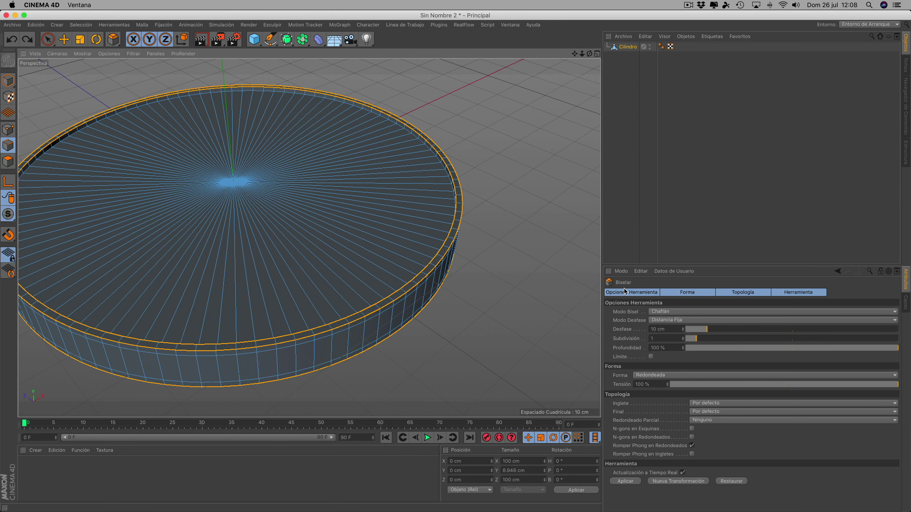
{"action": "left_click_drag", "start_coordinate": [500, 163], "coordinate": [501, 164]}
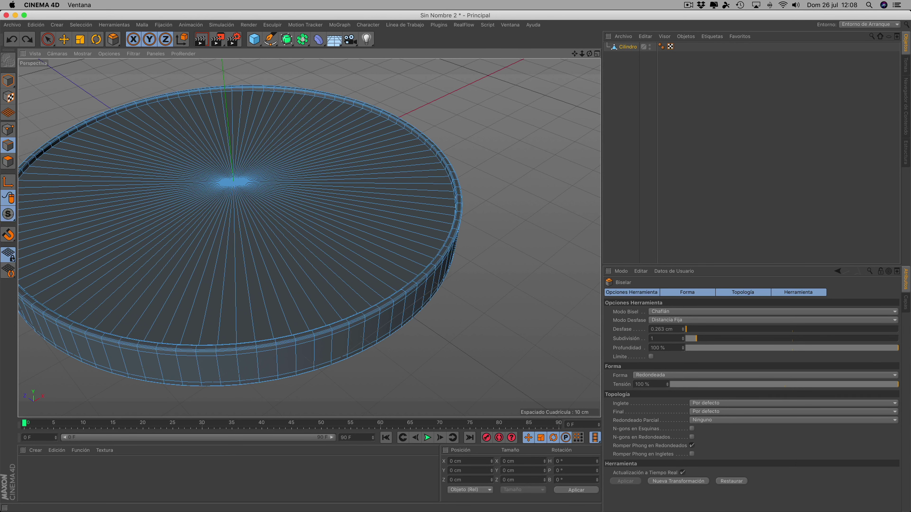
{"action": "left_click", "coordinate": [498, 163]}
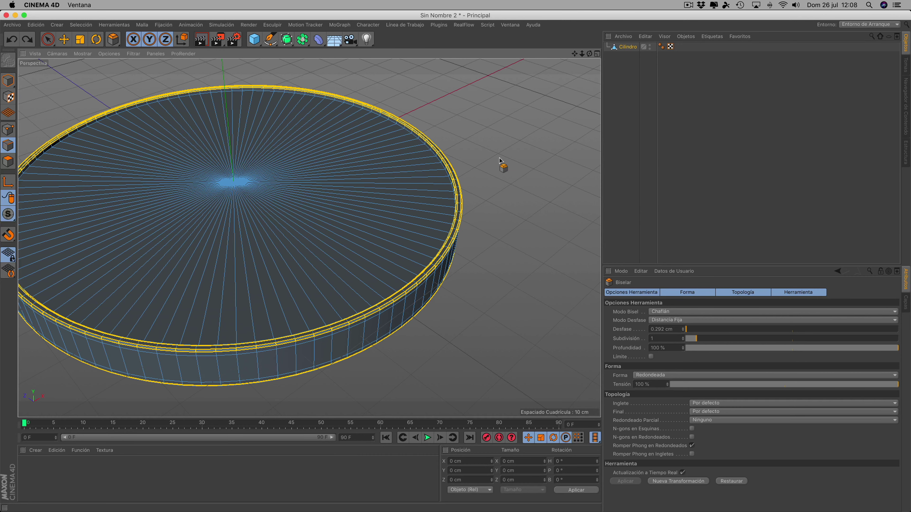
{"action": "left_click_drag", "start_coordinate": [703, 340], "coordinate": [707, 342]}
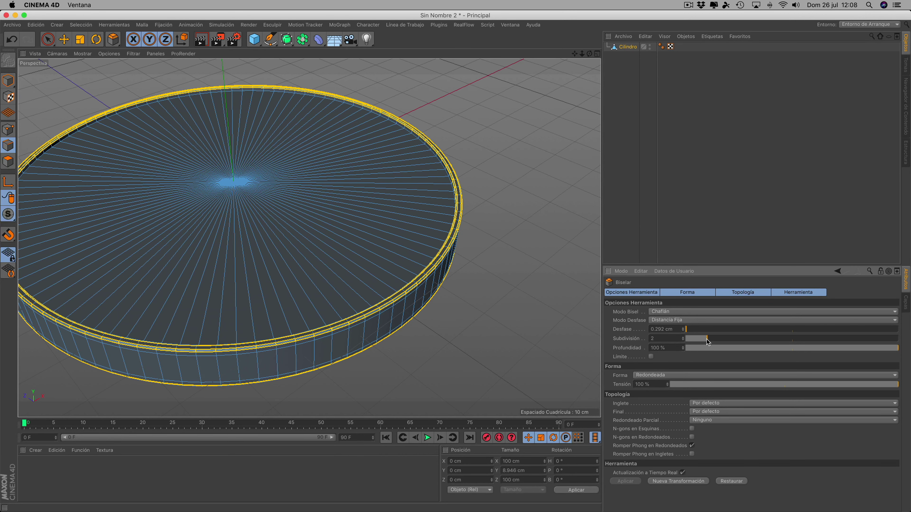
{"action": "scroll", "coordinate": [509, 284], "scroll_direction": "up", "scroll_amount": 5}
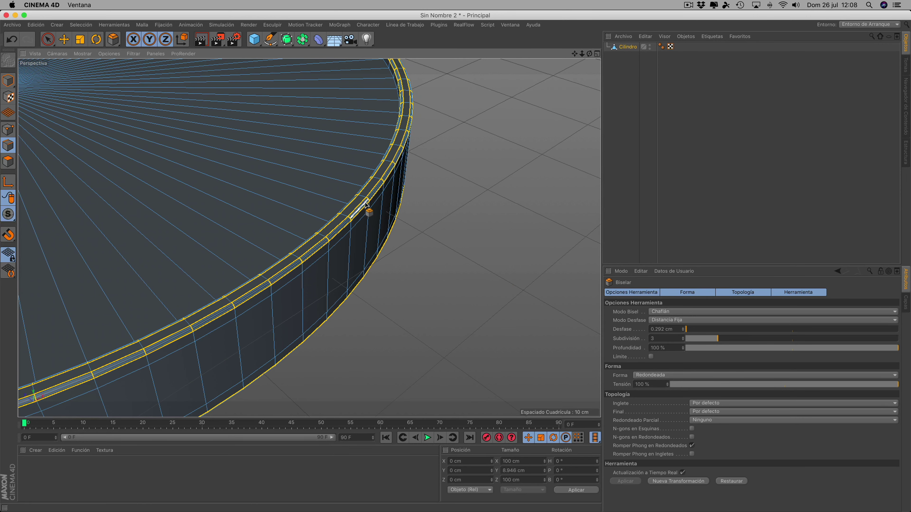
{"action": "scroll", "coordinate": [365, 202], "scroll_direction": "up", "scroll_amount": 3}
{"action": "scroll", "coordinate": [362, 199], "scroll_direction": "up", "scroll_amount": 3}
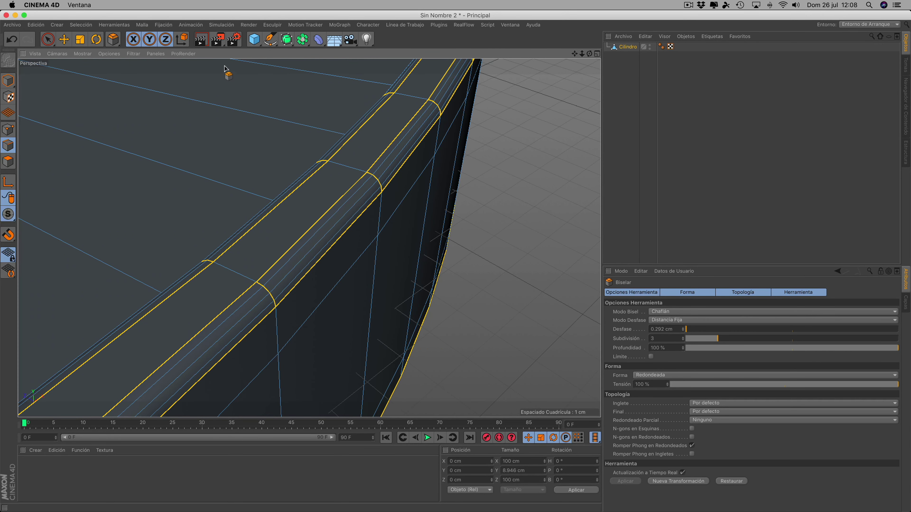
Render the view to check the rounded rim, then deselect the edges.
{"action": "left_click", "coordinate": [202, 40]}
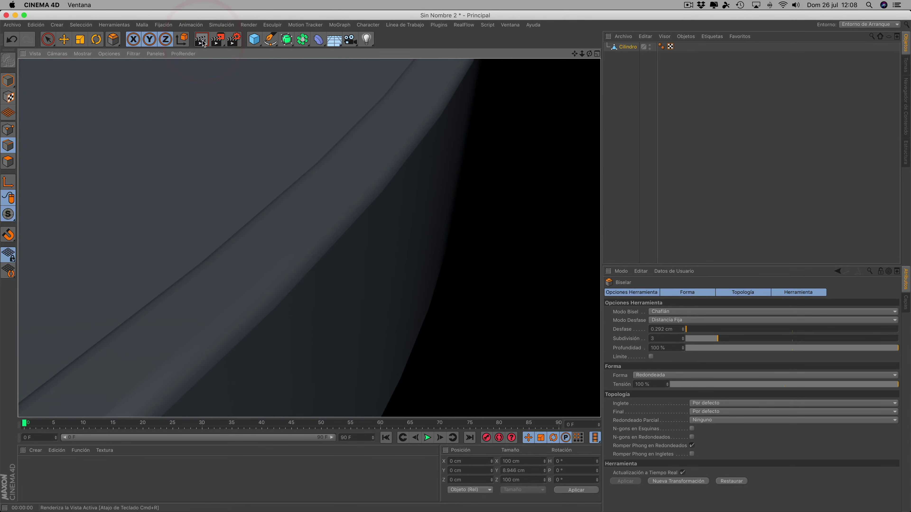
{"action": "left_click", "coordinate": [382, 190]}
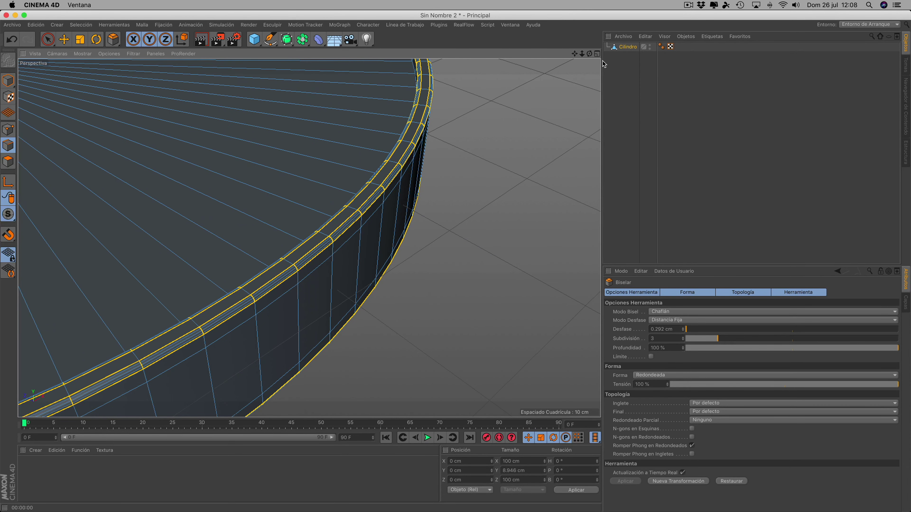
{"action": "left_click_drag", "start_coordinate": [589, 53], "coordinate": [486, 133]}
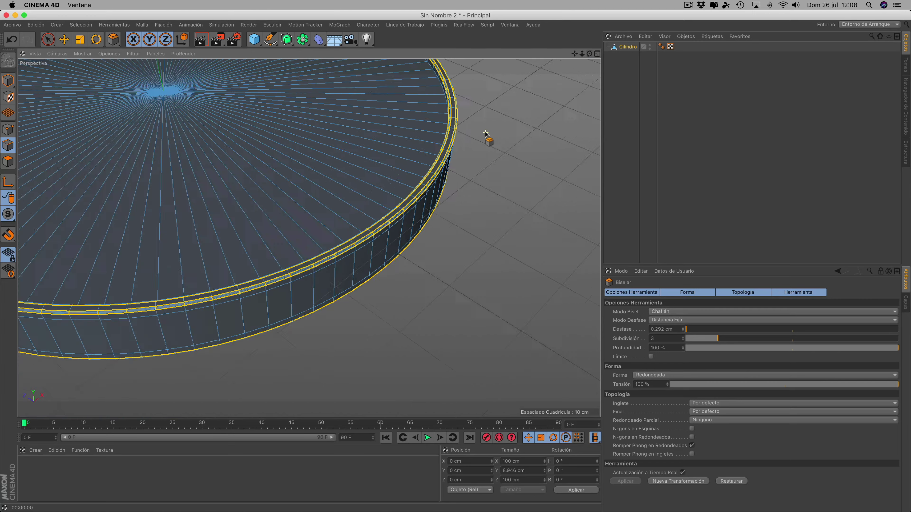
{"action": "left_click_drag", "start_coordinate": [574, 53], "coordinate": [309, 237]}
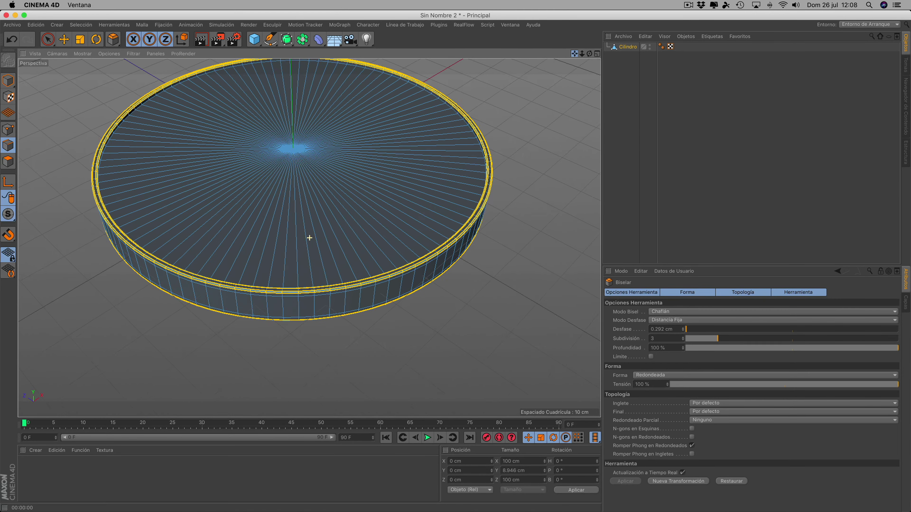
{"action": "left_click", "coordinate": [521, 132]}
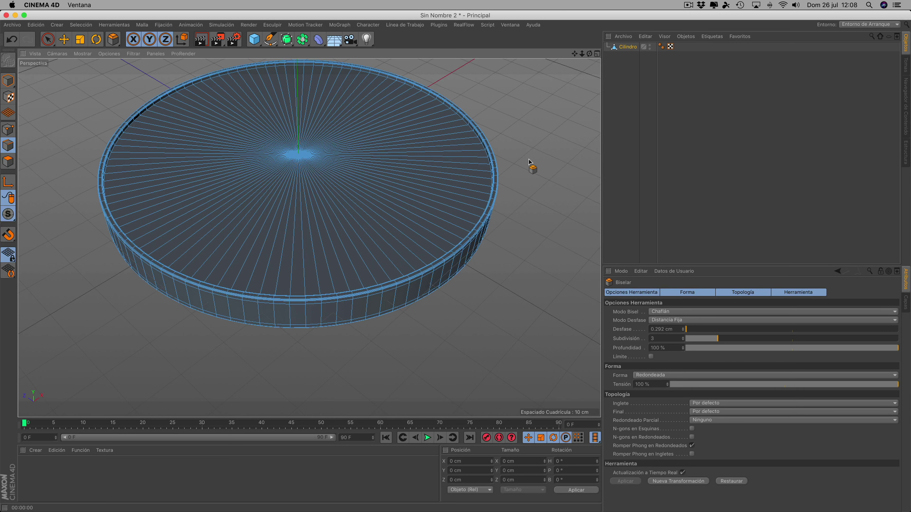
Switch to monedapreparada.c4d and orbit and zoom around the finished coin for reference.
{"action": "left_click", "coordinate": [511, 24]}
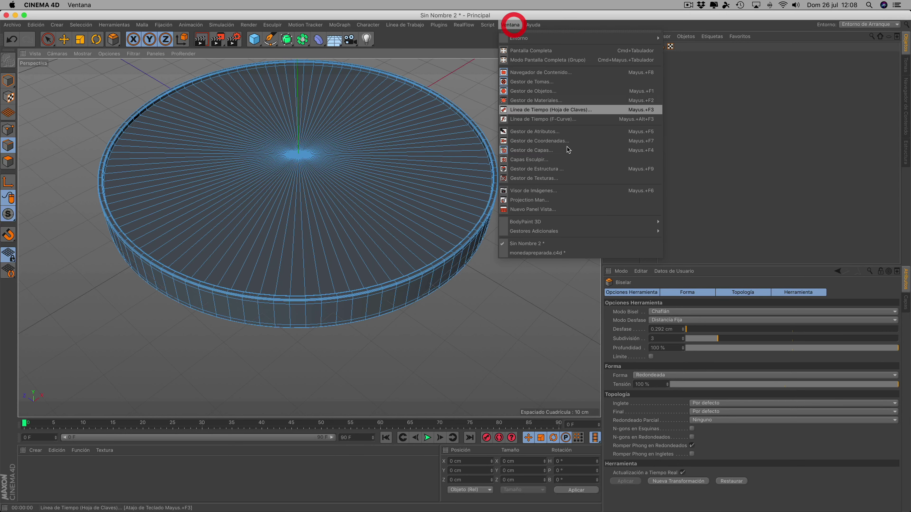
{"action": "left_click", "coordinate": [533, 254]}
{"action": "left_click_drag", "start_coordinate": [589, 54], "coordinate": [493, 179]}
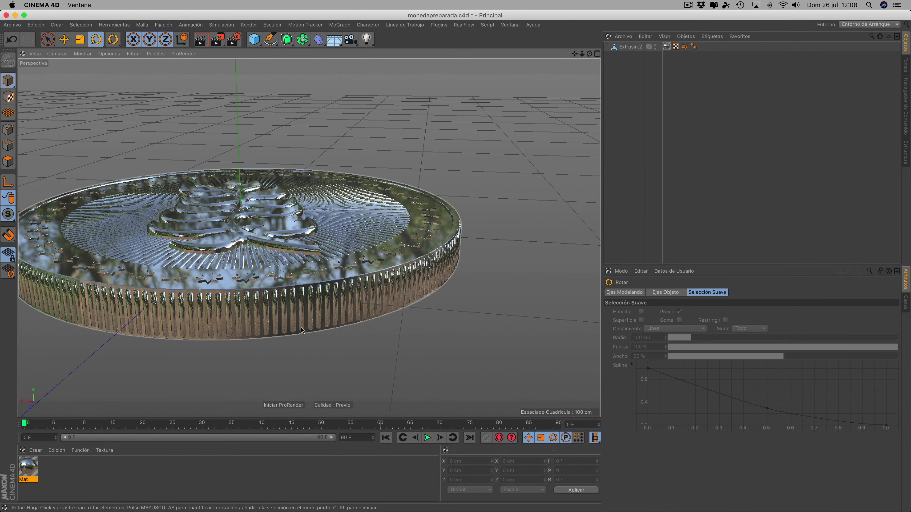
{"action": "left_click_drag", "start_coordinate": [301, 330], "coordinate": [414, 296], "text": "alt"}
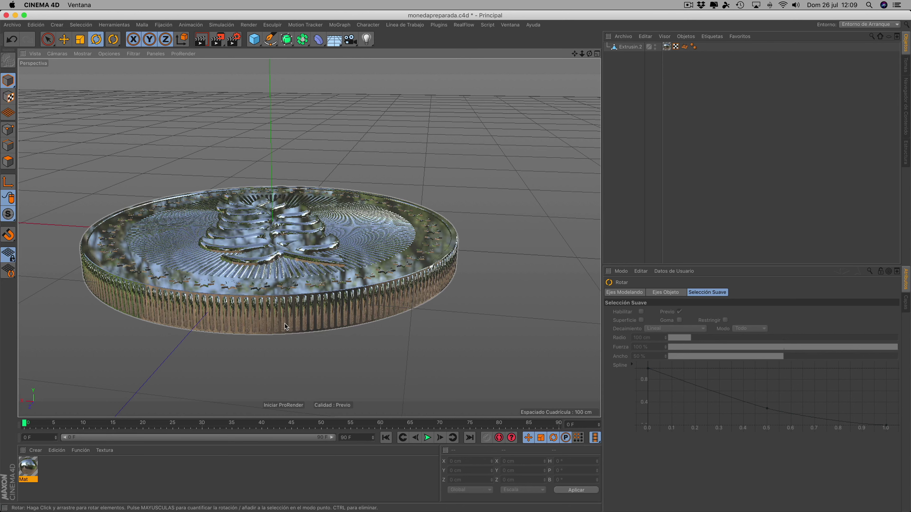
{"action": "right_click_drag", "start_coordinate": [445, 188], "coordinate": [427, 138], "text": "alt"}
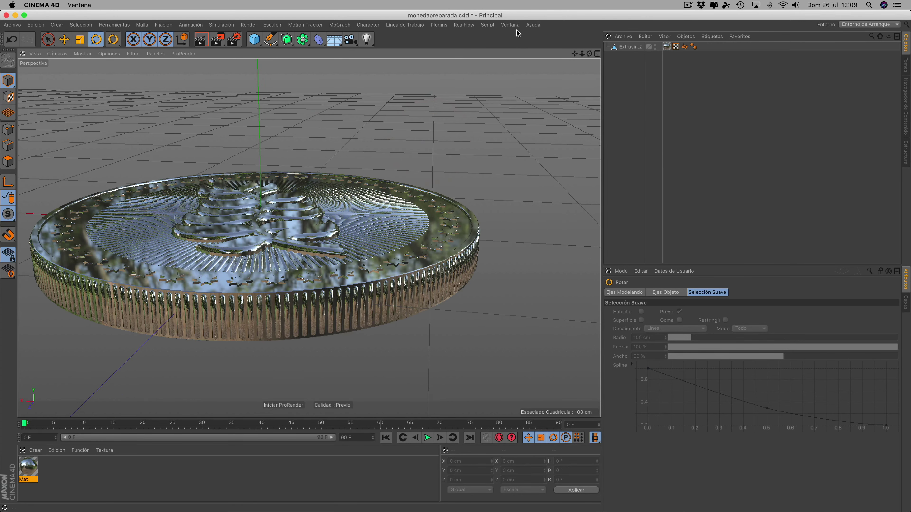
{"action": "left_click", "coordinate": [511, 24]}
Back in Sin Nombre 2, add a new cylinder and scale it down to a small hub.
{"action": "left_click", "coordinate": [526, 243]}
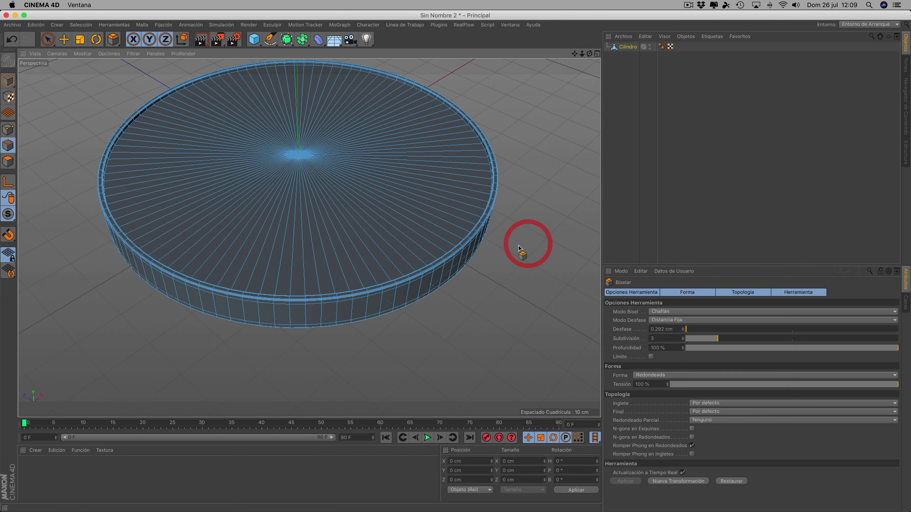
{"action": "left_click_drag", "start_coordinate": [588, 55], "coordinate": [588, 49]}
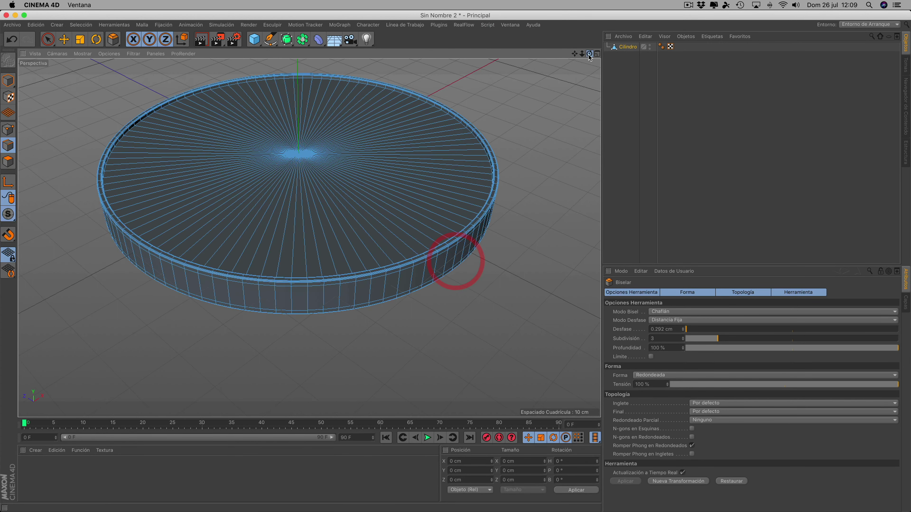
{"action": "left_click", "coordinate": [253, 38]}
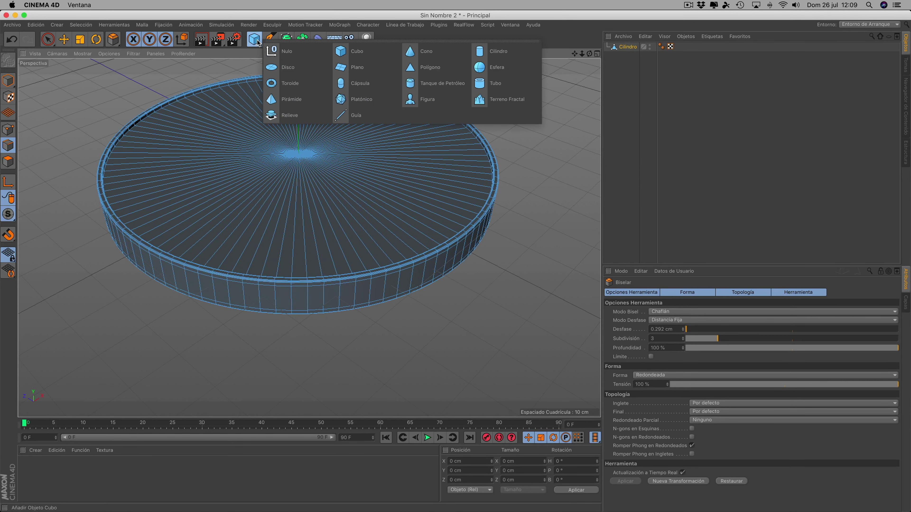
{"action": "left_click", "coordinate": [521, 57]}
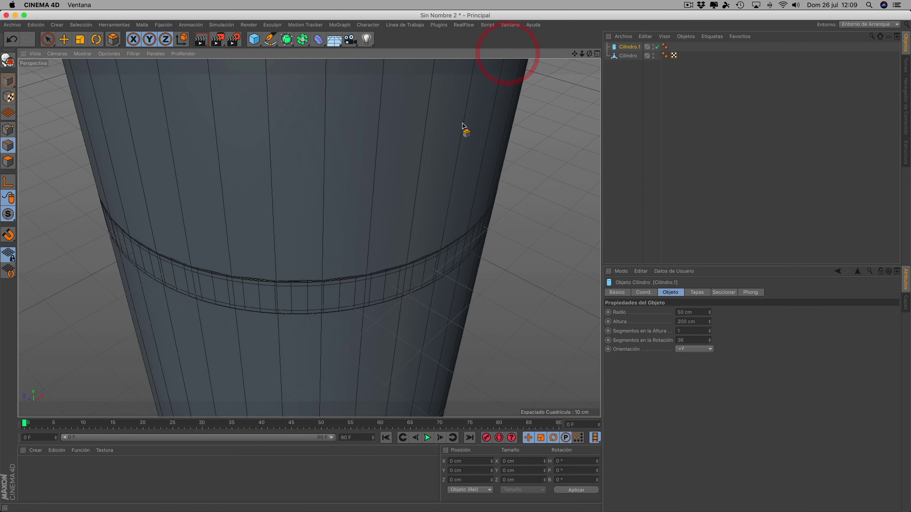
{"action": "scroll", "coordinate": [463, 128], "scroll_direction": "down", "scroll_amount": 3}
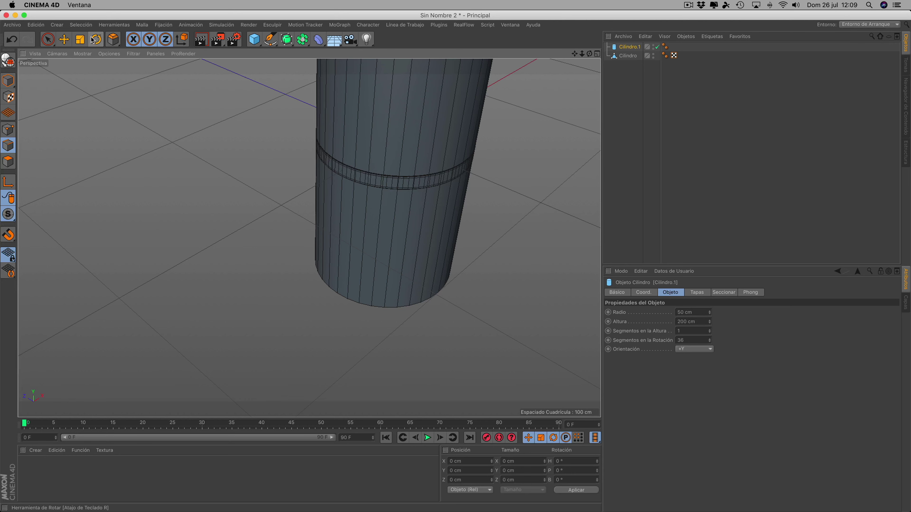
{"action": "left_click", "coordinate": [80, 40]}
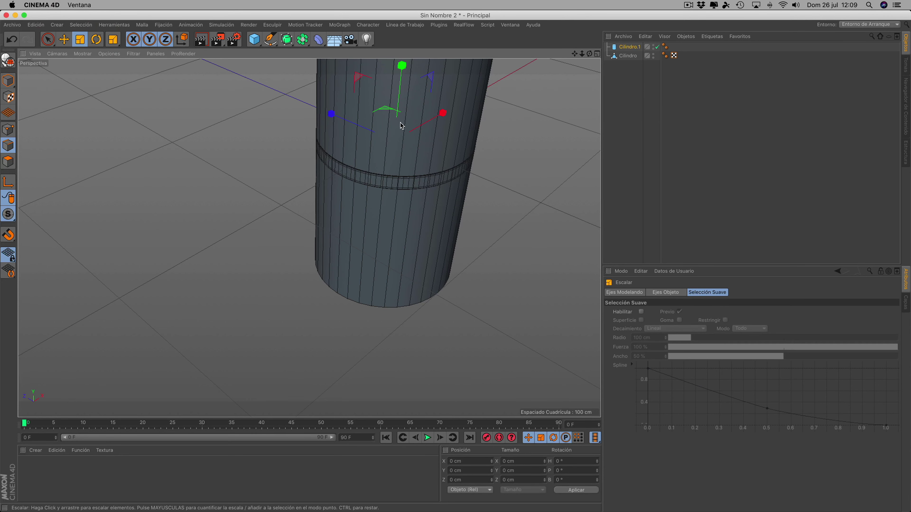
{"action": "left_click_drag", "start_coordinate": [397, 126], "coordinate": [98, 155]}
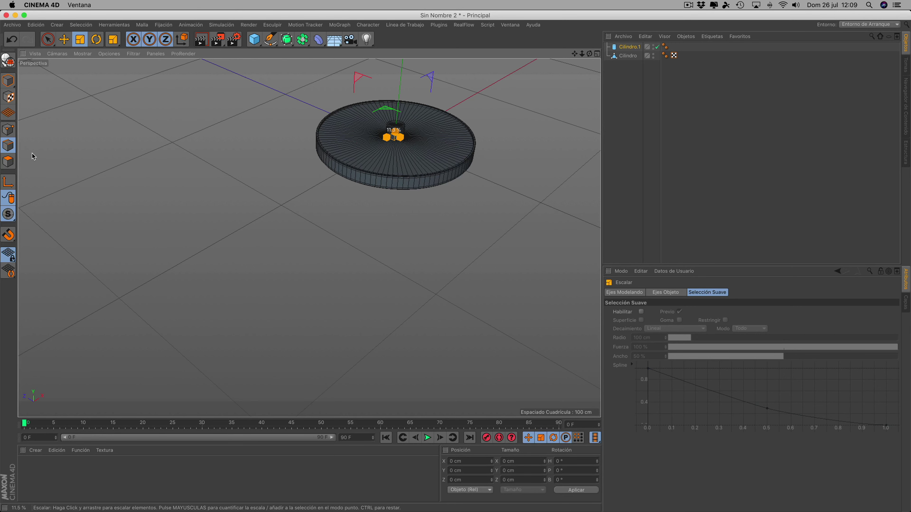
{"action": "left_click_drag", "start_coordinate": [98, 155], "coordinate": [121, 159]}
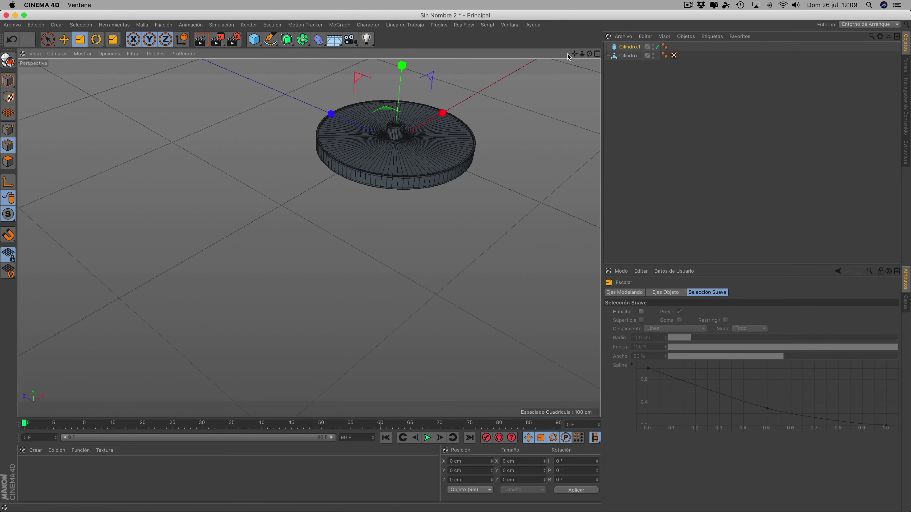
{"action": "mouse_move", "coordinate": [574, 53]}
{"action": "left_mouse_down"}
{"action": "mouse_move", "coordinate": [310, 237]}
{"action": "mouse_move", "coordinate": [414, 208]}
{"action": "mouse_move", "coordinate": [176, 184]}
{"action": "left_mouse_up"}
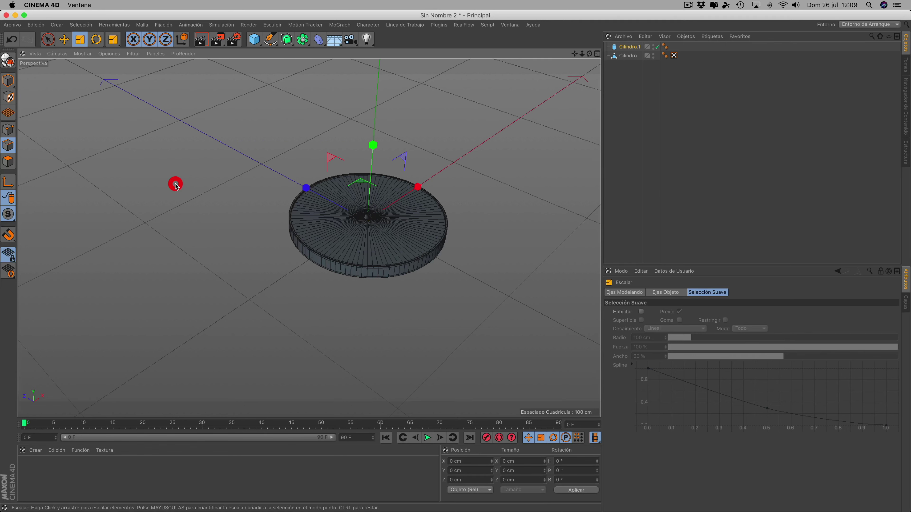
Set Cilindro.1's radius to 1 cm, then to 0.7 cm.
{"action": "left_click", "coordinate": [627, 49]}
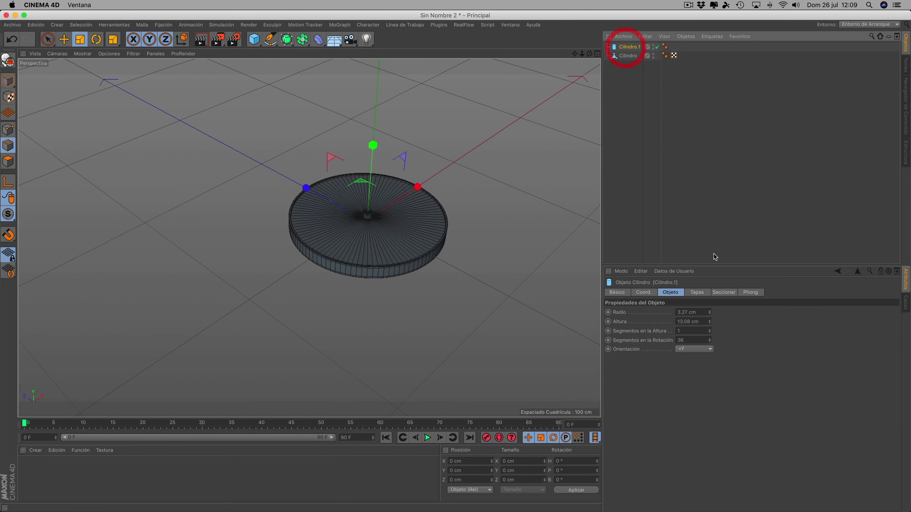
{"action": "double_click", "coordinate": [687, 312]}
{"action": "type", "text": "1"}
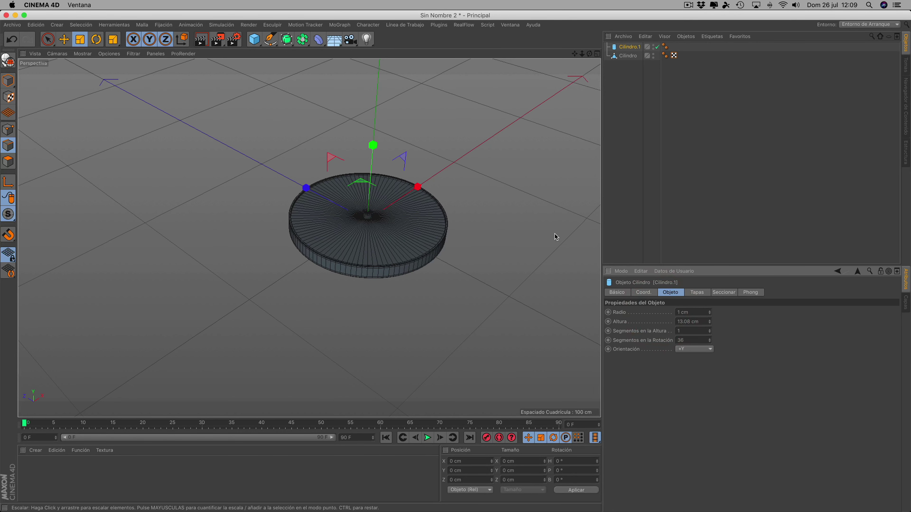
{"action": "left_click", "coordinate": [528, 230]}
{"action": "scroll", "coordinate": [301, 234], "scroll_direction": "up", "scroll_amount": 3}
{"action": "scroll", "coordinate": [300, 234], "scroll_direction": "up", "scroll_amount": 2}
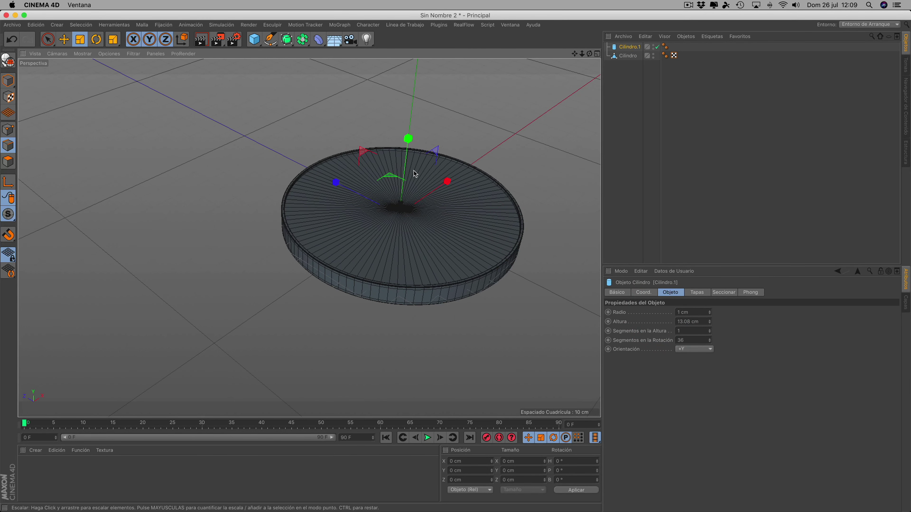
{"action": "scroll", "coordinate": [414, 173], "scroll_direction": "up", "scroll_amount": 5}
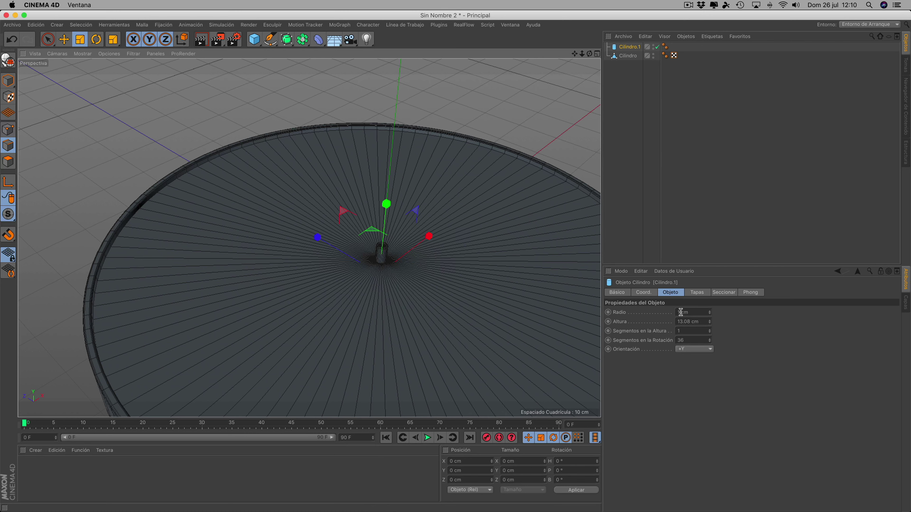
{"action": "left_click", "coordinate": [663, 310]}
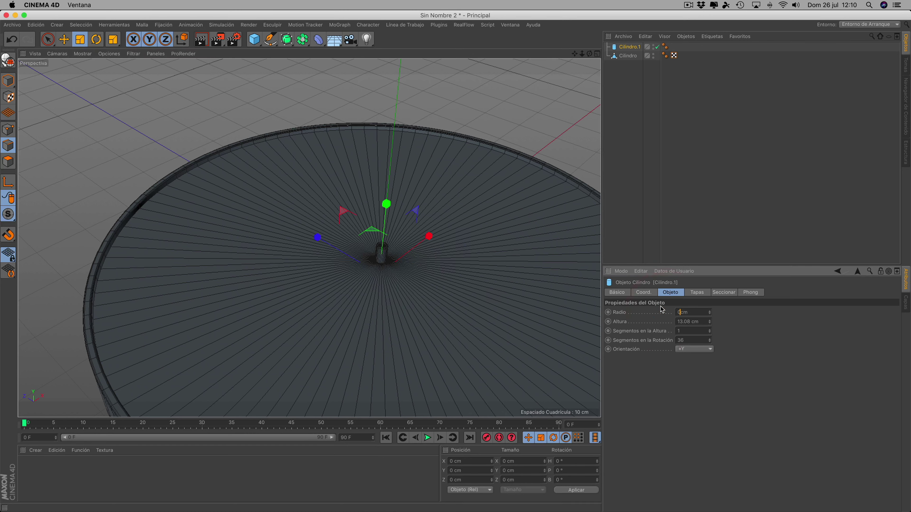
{"action": "type", "text": ".7"}
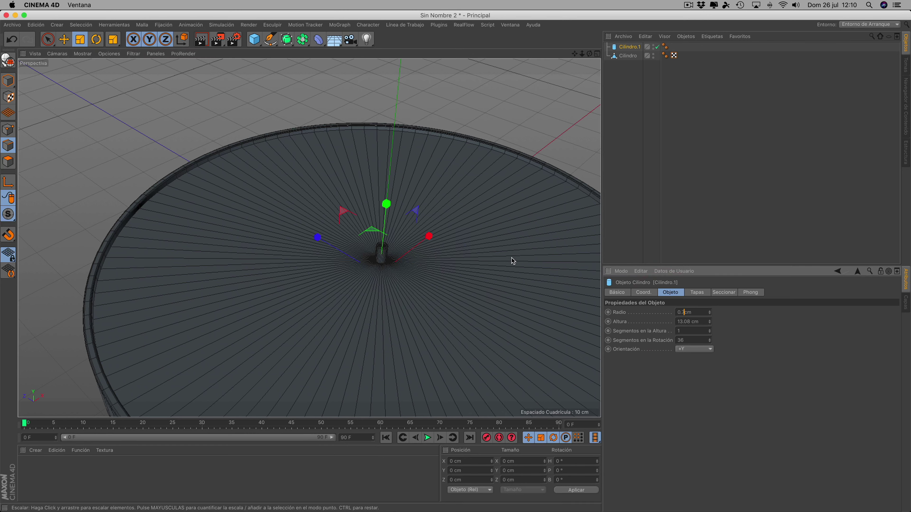
{"action": "left_click", "coordinate": [506, 255]}
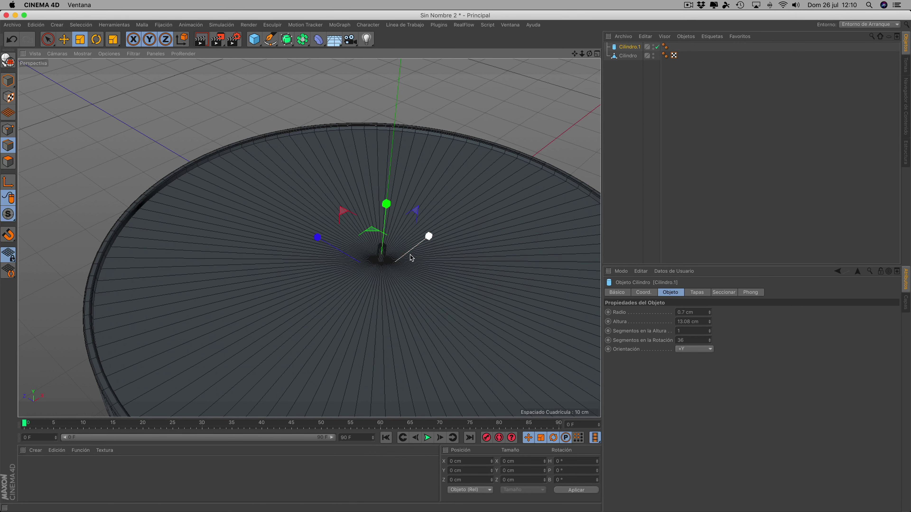
{"action": "scroll", "coordinate": [427, 255], "scroll_direction": "down", "scroll_amount": 5}
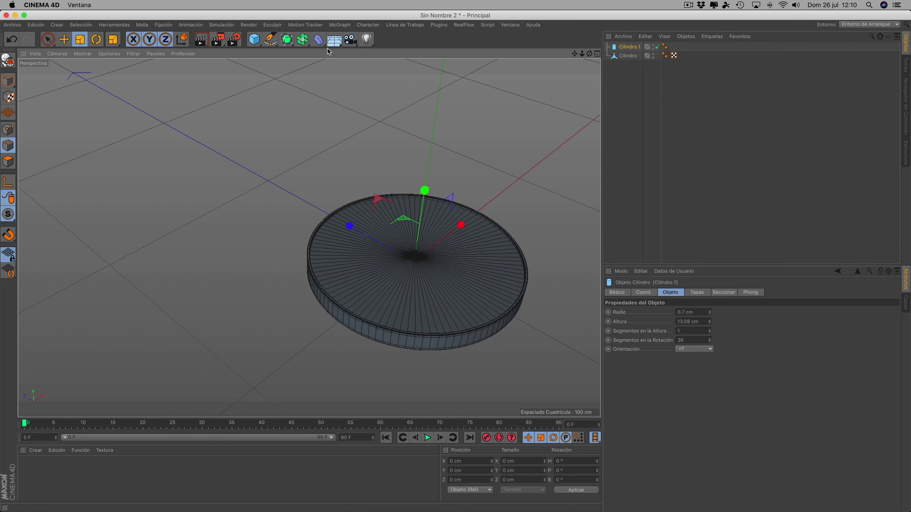
Add a Matriz object and parent Cilindro.1 under it, giving seven rod clones in a circle.
{"action": "left_click", "coordinate": [306, 42]}
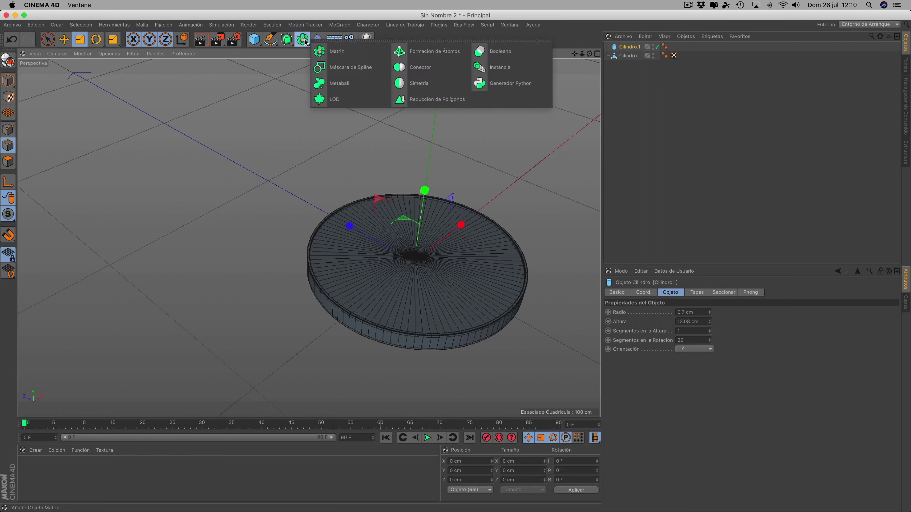
{"action": "left_click", "coordinate": [332, 52]}
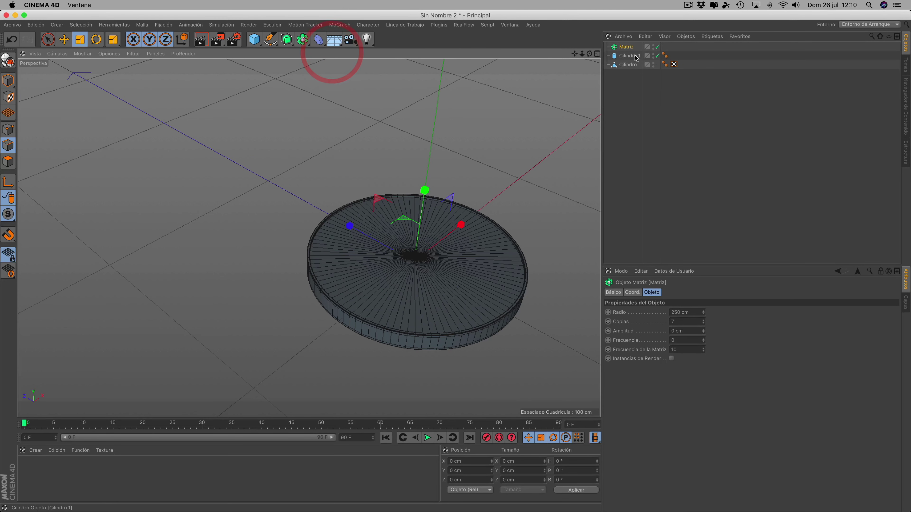
{"action": "mouse_move", "coordinate": [631, 56]}
{"action": "left_mouse_down"}
{"action": "mouse_move", "coordinate": [635, 48]}
{"action": "mouse_move", "coordinate": [625, 47]}
{"action": "left_mouse_up"}
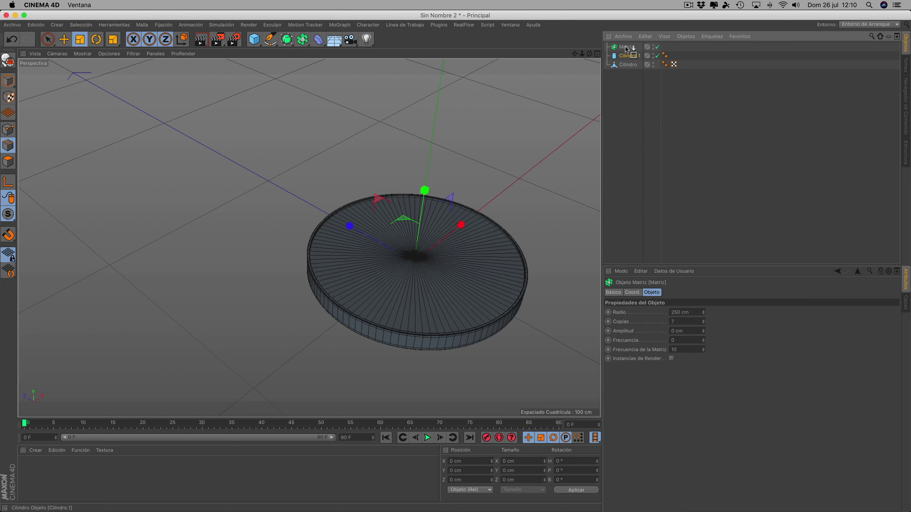
{"action": "left_click_drag", "start_coordinate": [627, 49], "coordinate": [626, 47]}
{"action": "scroll", "coordinate": [203, 136], "scroll_direction": "down", "scroll_amount": 2}
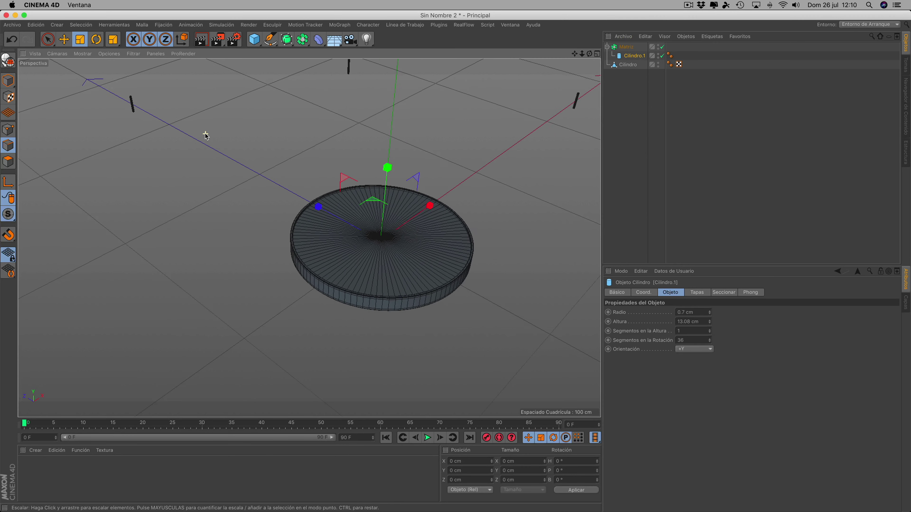
{"action": "scroll", "coordinate": [193, 136], "scroll_direction": "down", "scroll_amount": 3}
{"action": "scroll", "coordinate": [183, 135], "scroll_direction": "down", "scroll_amount": 2}
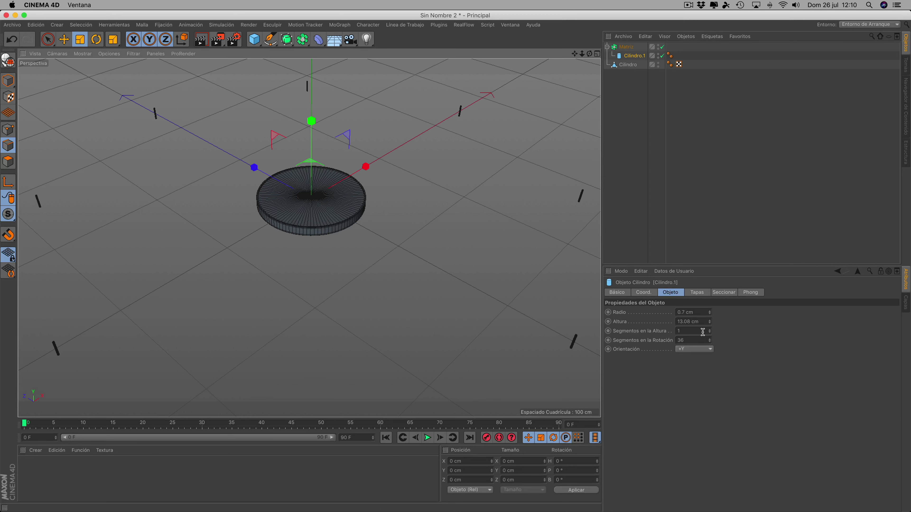
{"action": "left_click", "coordinate": [625, 48]}
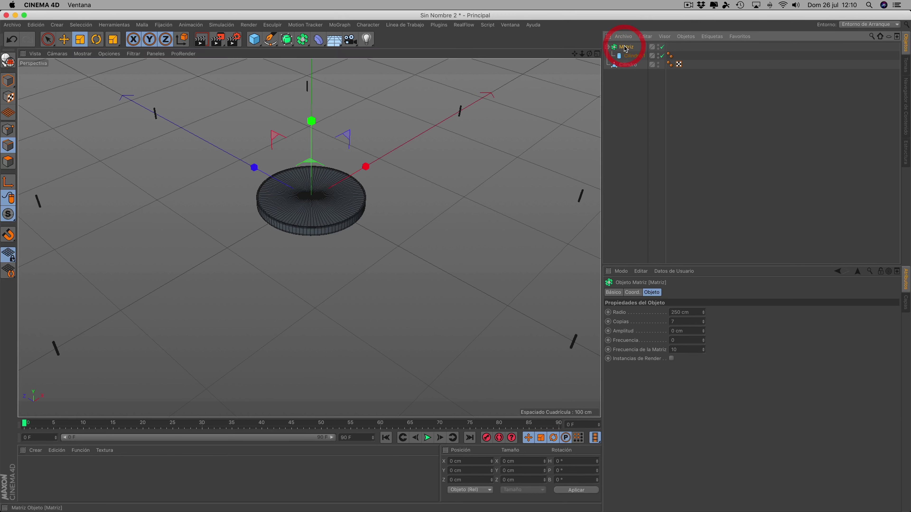
Shrink the Matriz radius to 49.8 cm so the rods sit on the coin rim.
{"action": "left_click_drag", "start_coordinate": [703, 316], "coordinate": [703, 344]}
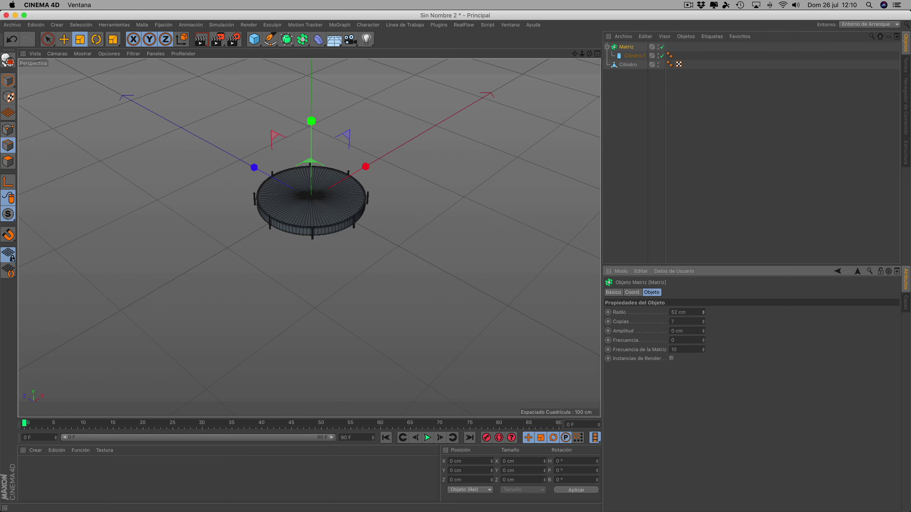
{"action": "scroll", "coordinate": [392, 275], "scroll_direction": "up", "scroll_amount": 5}
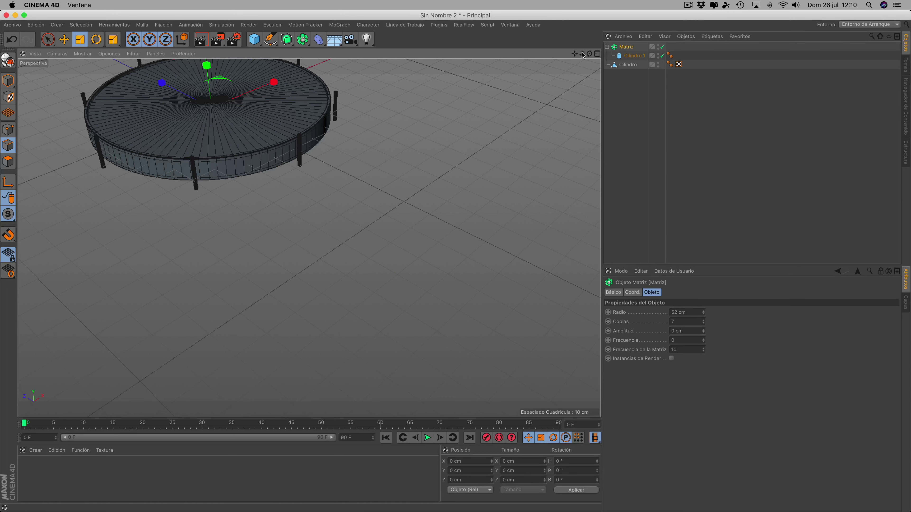
{"action": "scroll", "coordinate": [400, 200], "scroll_direction": "up", "scroll_amount": 2}
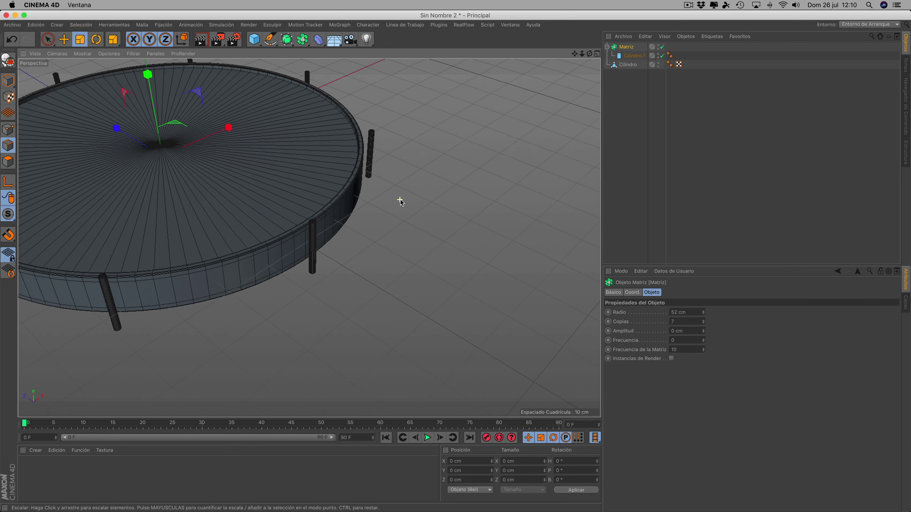
{"action": "scroll", "coordinate": [399, 201], "scroll_direction": "up", "scroll_amount": 3}
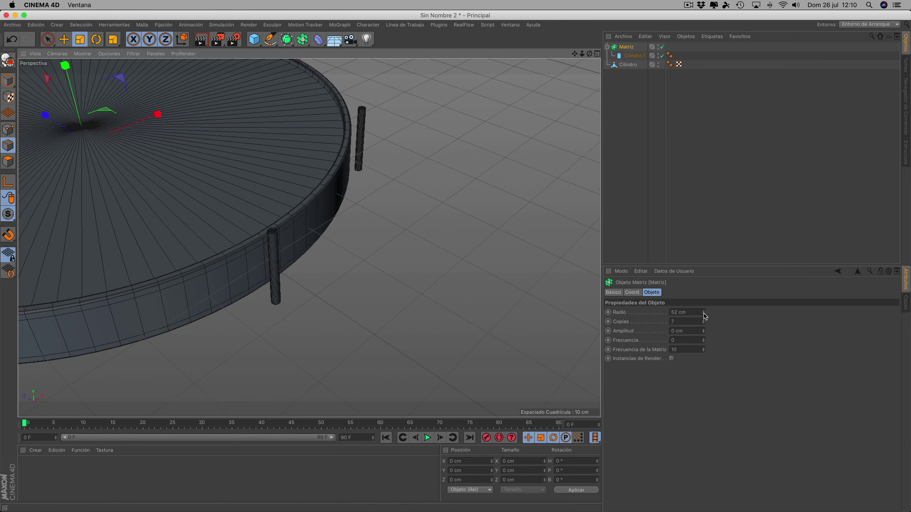
{"action": "left_click_drag", "start_coordinate": [703, 314], "coordinate": [705, 316]}
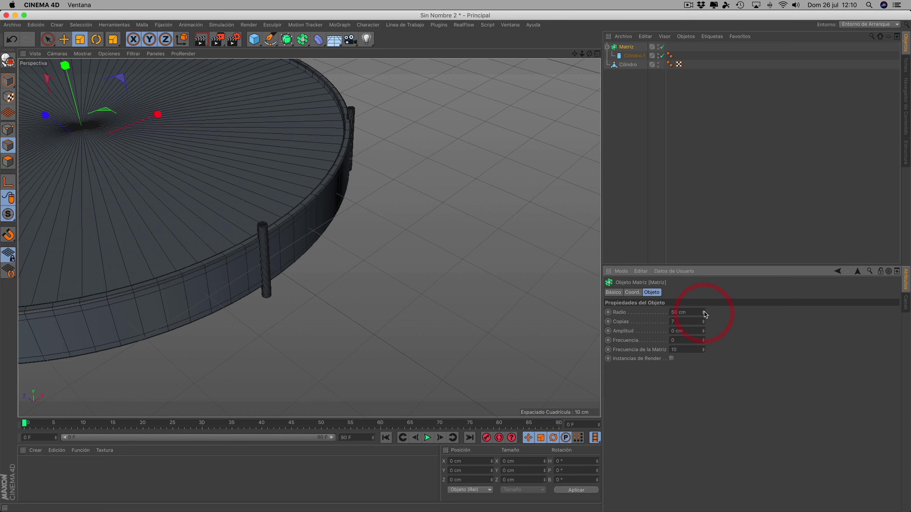
{"action": "left_click", "coordinate": [673, 312]}
{"action": "type", "text": "49.8"}
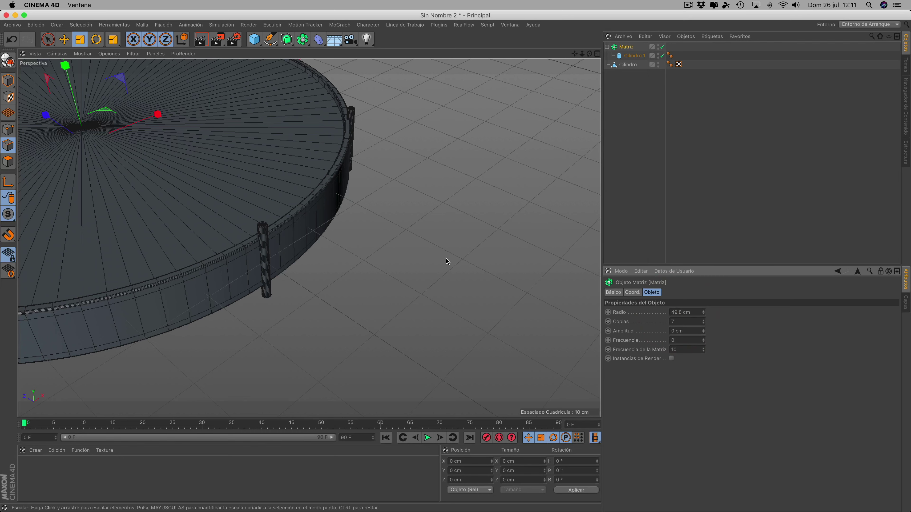
{"action": "left_click", "coordinate": [385, 241]}
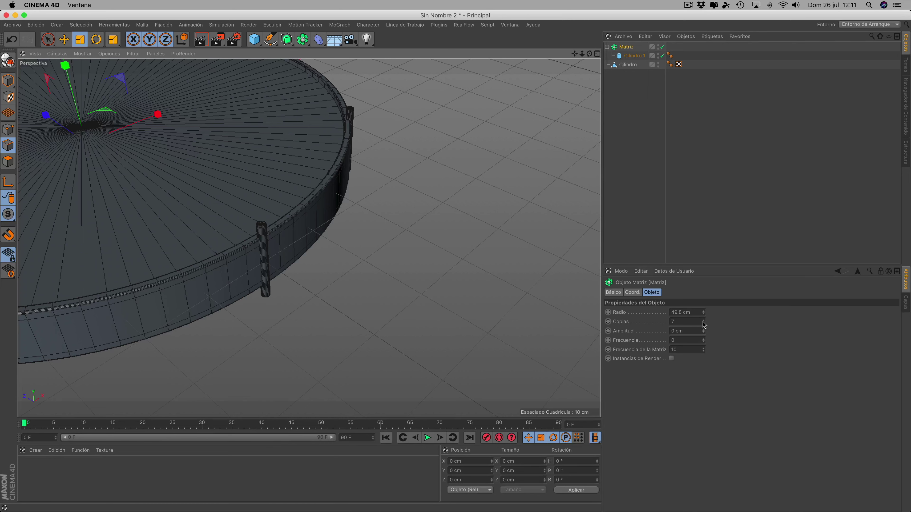
Raise the Matriz copy count to 151 for a dense ring of rods.
{"action": "mouse_move", "coordinate": [703, 324]}
{"action": "left_mouse_down"}
{"action": "mouse_move", "coordinate": [704, 294]}
{"action": "mouse_move", "coordinate": [704, 316]}
{"action": "mouse_move", "coordinate": [704, 305]}
{"action": "left_mouse_up"}
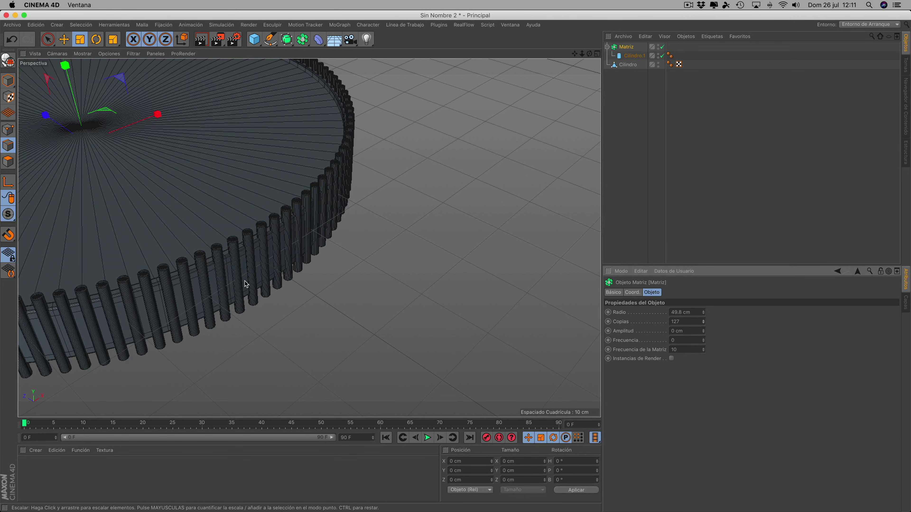
{"action": "scroll", "coordinate": [247, 277], "scroll_direction": "up", "scroll_amount": 5}
{"action": "scroll", "coordinate": [241, 278], "scroll_direction": "up", "scroll_amount": 3}
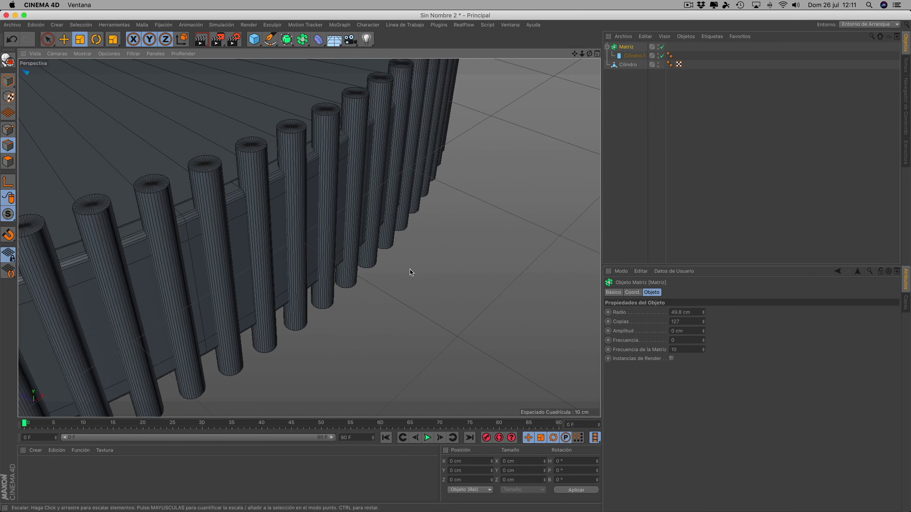
{"action": "left_click_drag", "start_coordinate": [703, 322], "coordinate": [703, 315]}
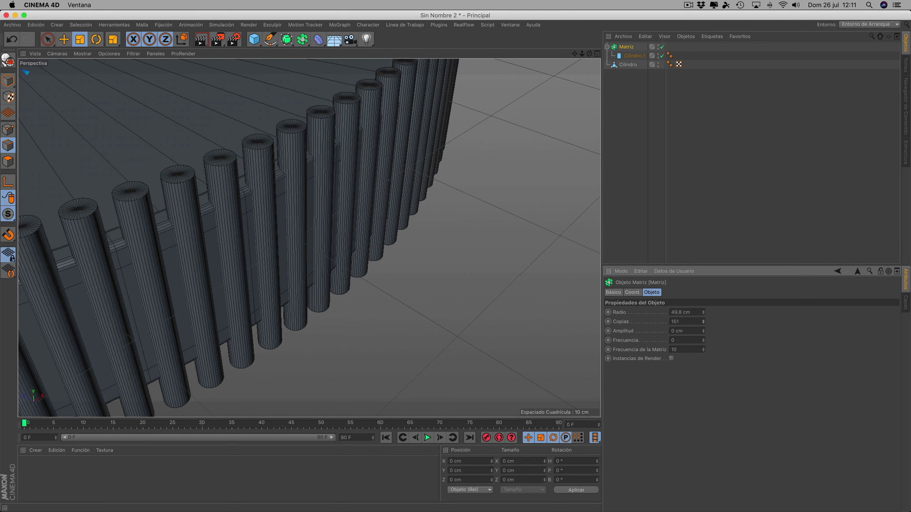
{"action": "scroll", "coordinate": [161, 320], "scroll_direction": "down", "scroll_amount": 3}
{"action": "scroll", "coordinate": [177, 319], "scroll_direction": "down", "scroll_amount": 3}
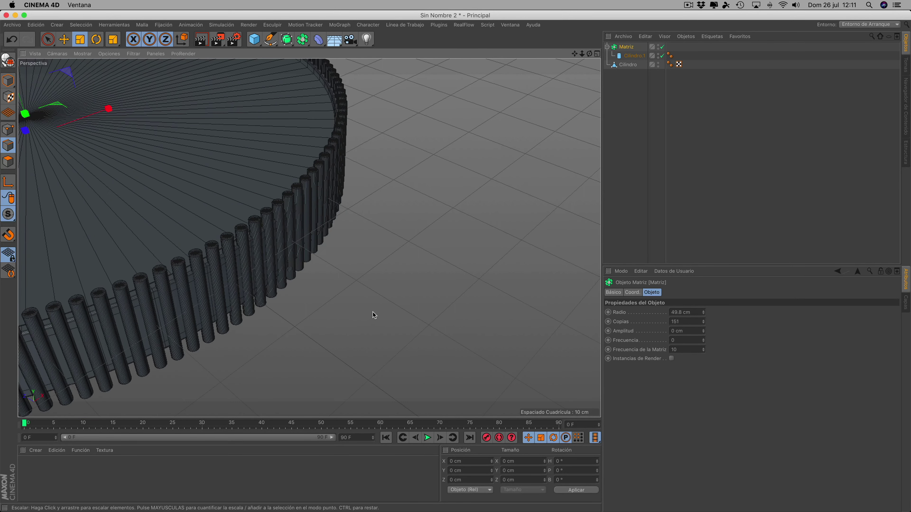
Give the rod cylinder's caps a rounded fillet with 2 segments.
{"action": "left_click", "coordinate": [634, 56]}
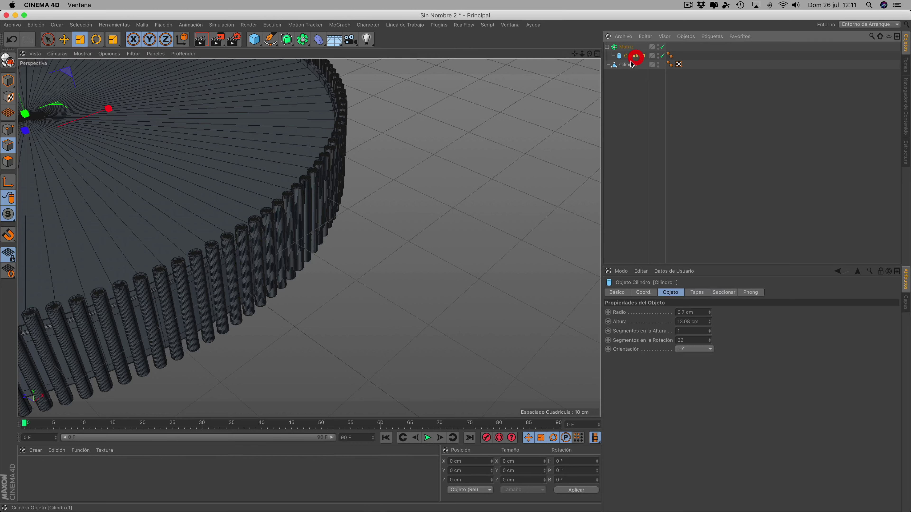
{"action": "left_click_drag", "start_coordinate": [710, 323], "coordinate": [710, 324]}
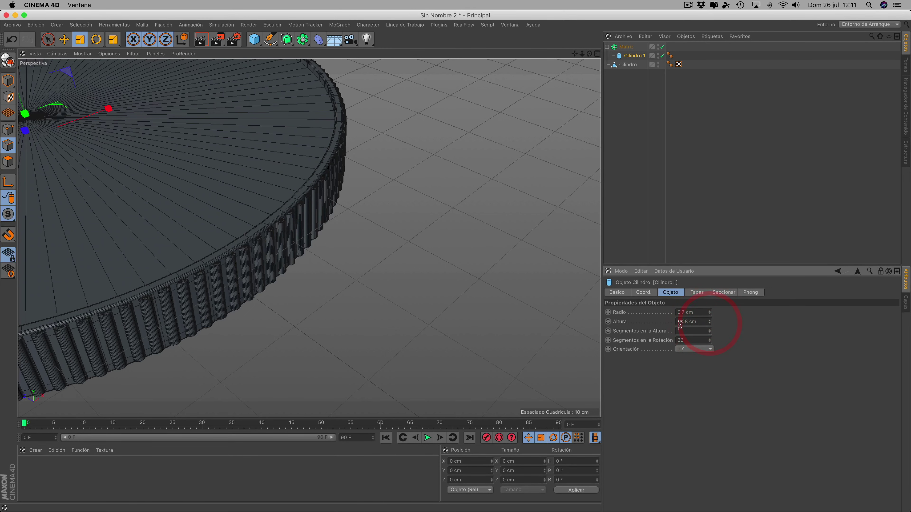
{"action": "scroll", "coordinate": [310, 330], "scroll_direction": "up", "scroll_amount": 5}
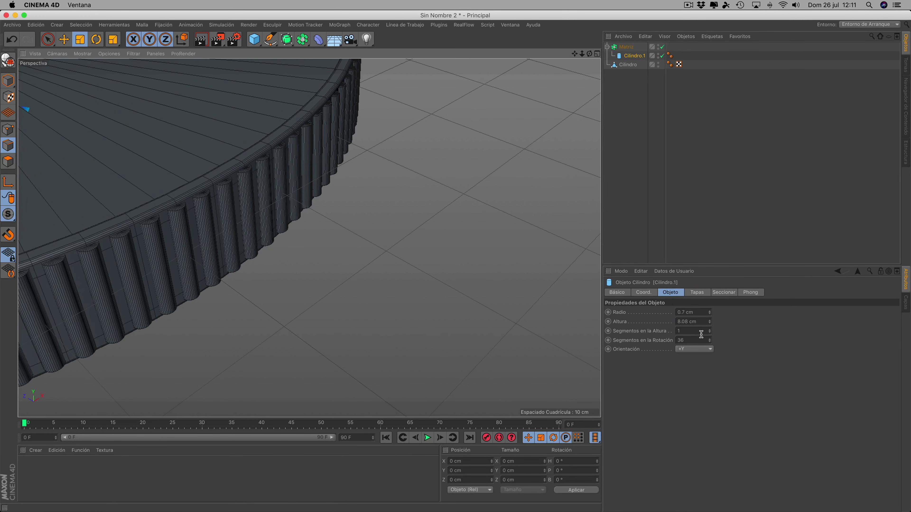
{"action": "left_click", "coordinate": [699, 293]}
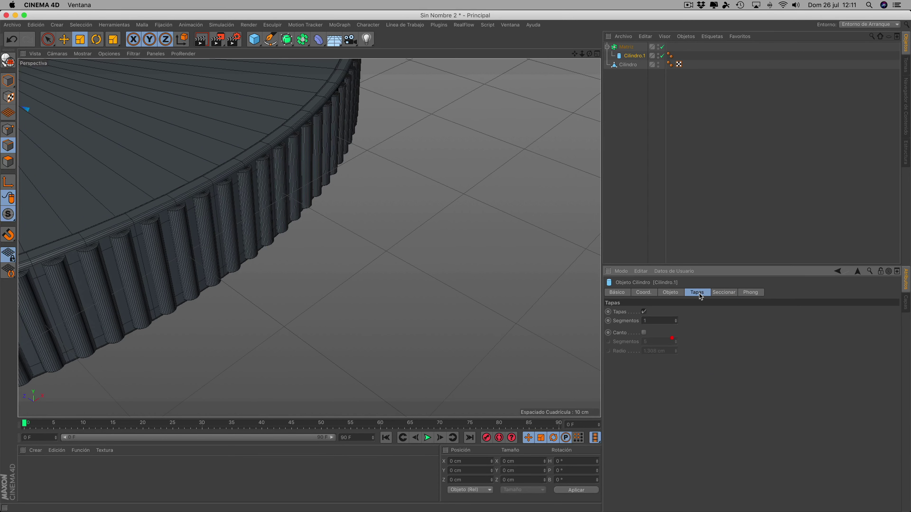
{"action": "left_click", "coordinate": [643, 333]}
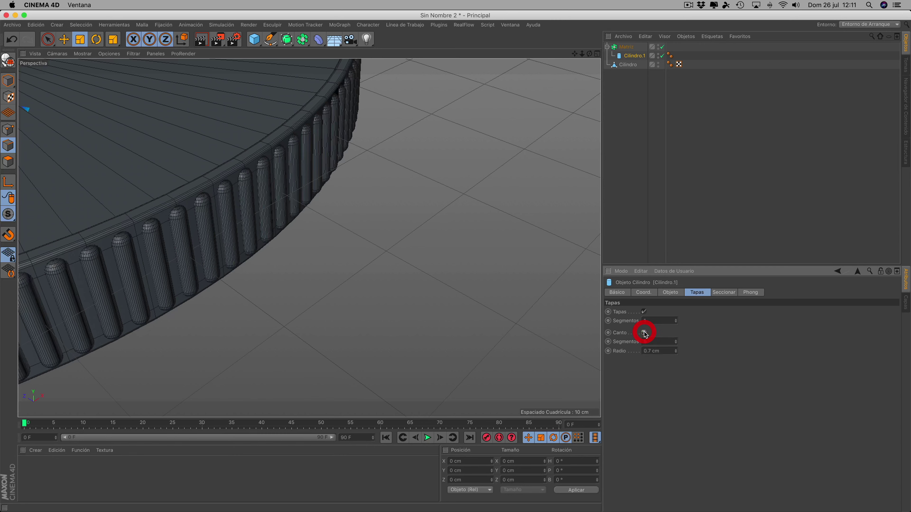
{"action": "double_click", "coordinate": [676, 343]}
{"action": "left_click", "coordinate": [675, 344]}
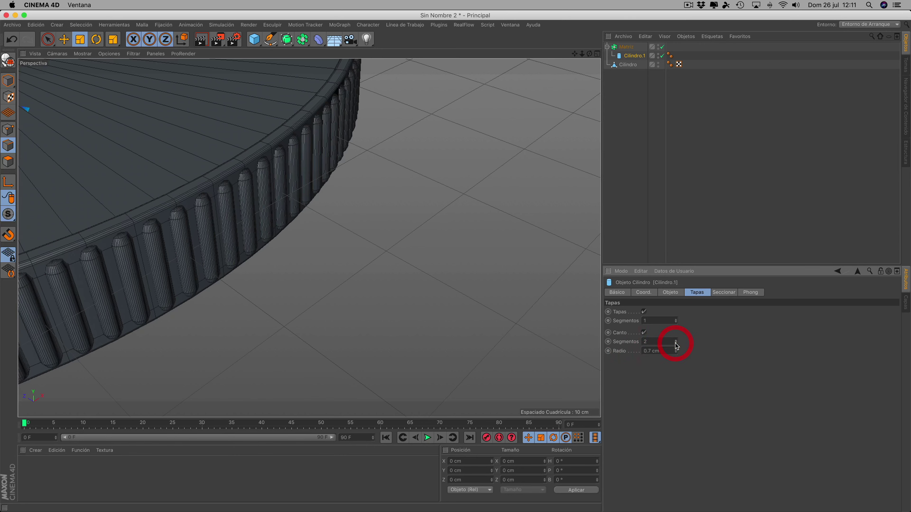
{"action": "left_click", "coordinate": [675, 343]}
{"action": "left_click", "coordinate": [676, 340]}
Set the rod cylinder's height (Altura) to 8.5 cm.
{"action": "left_click", "coordinate": [670, 293]}
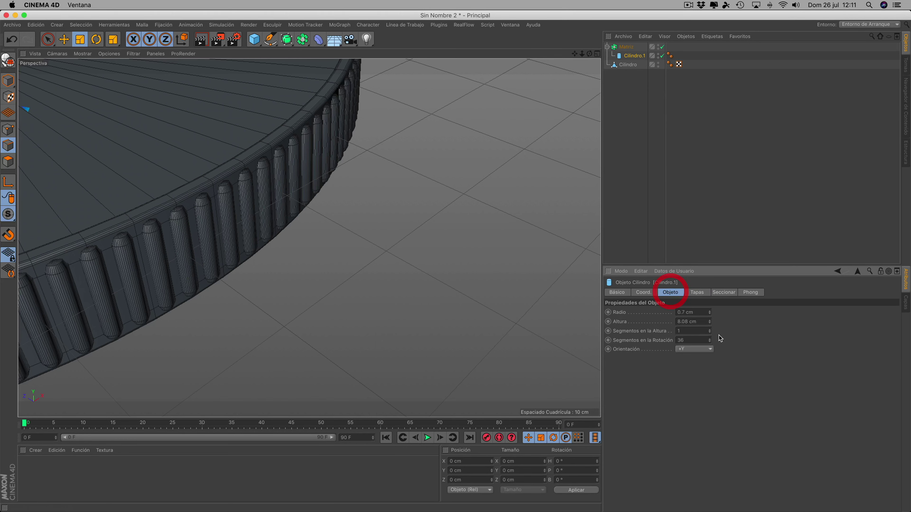
{"action": "left_click", "coordinate": [708, 321]}
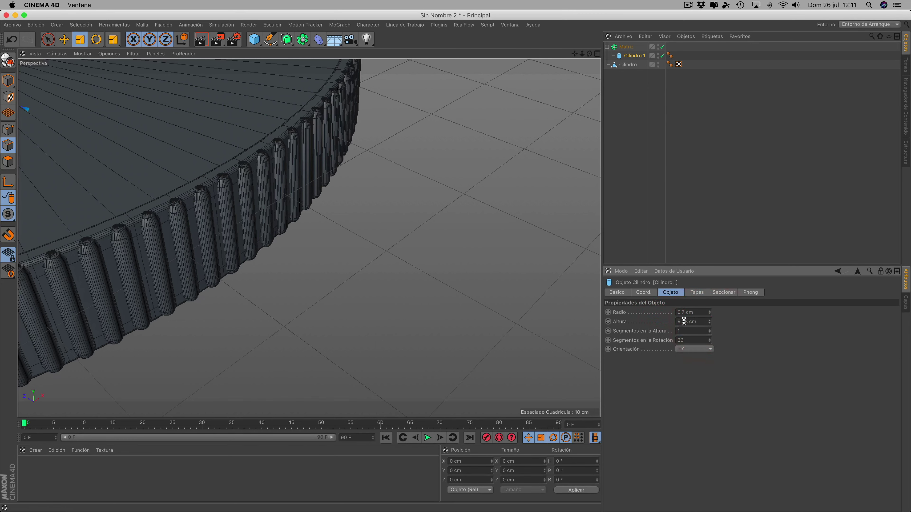
{"action": "left_click", "coordinate": [711, 325]}
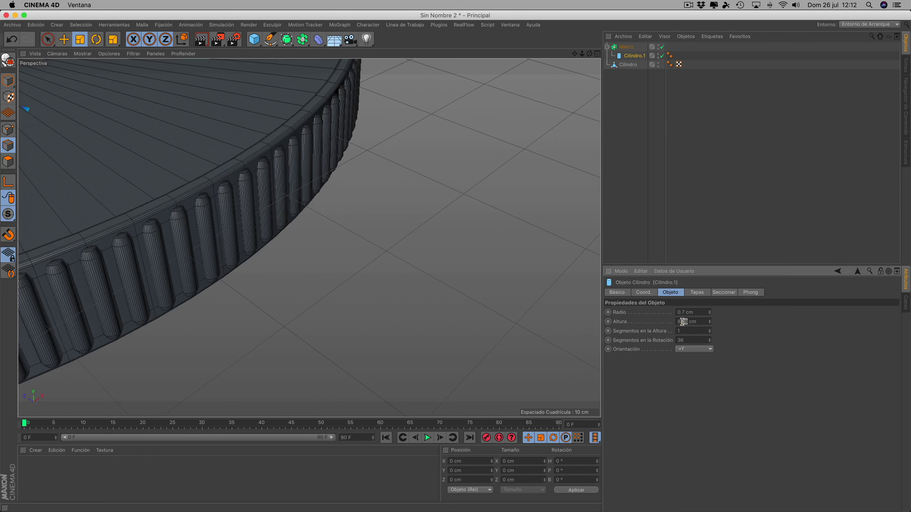
{"action": "double_click", "coordinate": [685, 321]}
{"action": "type", "text": "8.5"}
{"action": "left_click", "coordinate": [744, 331]}
{"action": "scroll", "coordinate": [206, 200], "scroll_direction": "up", "scroll_amount": 3}
{"action": "scroll", "coordinate": [207, 201], "scroll_direction": "up", "scroll_amount": 3}
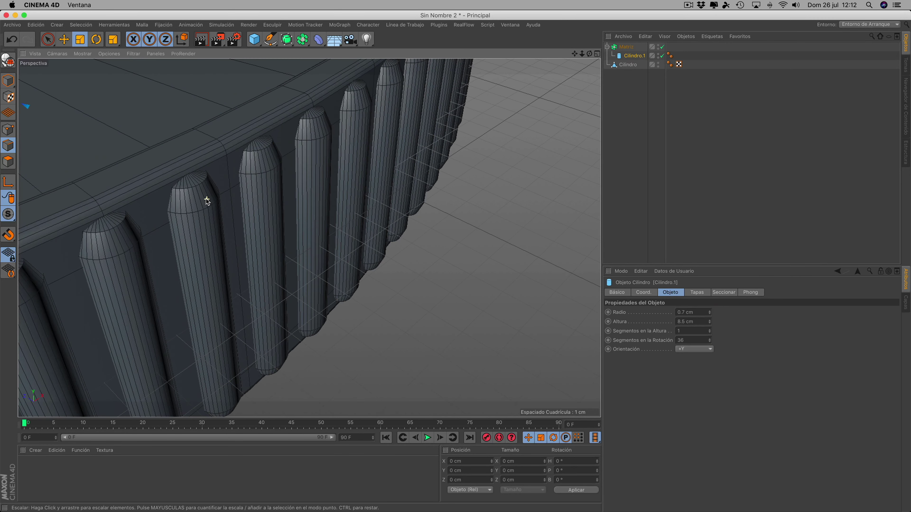
{"action": "scroll", "coordinate": [158, 216], "scroll_direction": "down", "scroll_amount": 6}
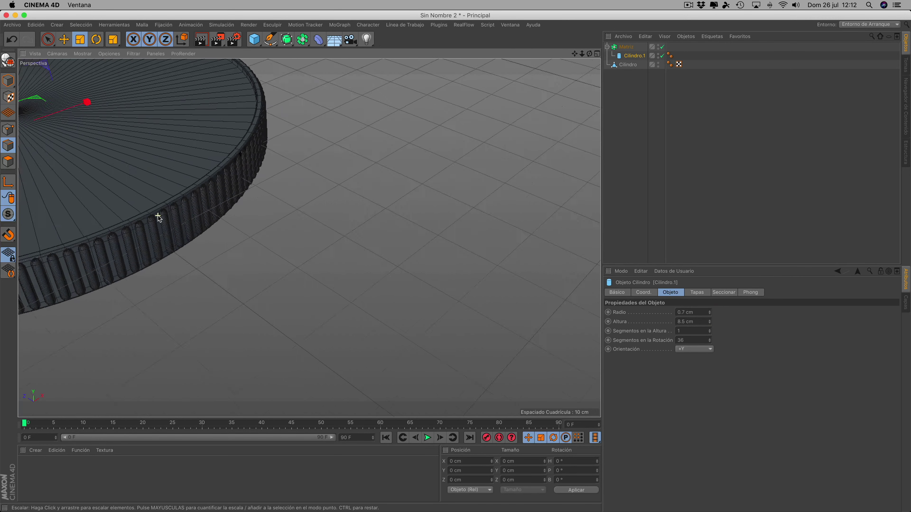
{"action": "left_click_drag", "start_coordinate": [582, 54], "coordinate": [309, 237]}
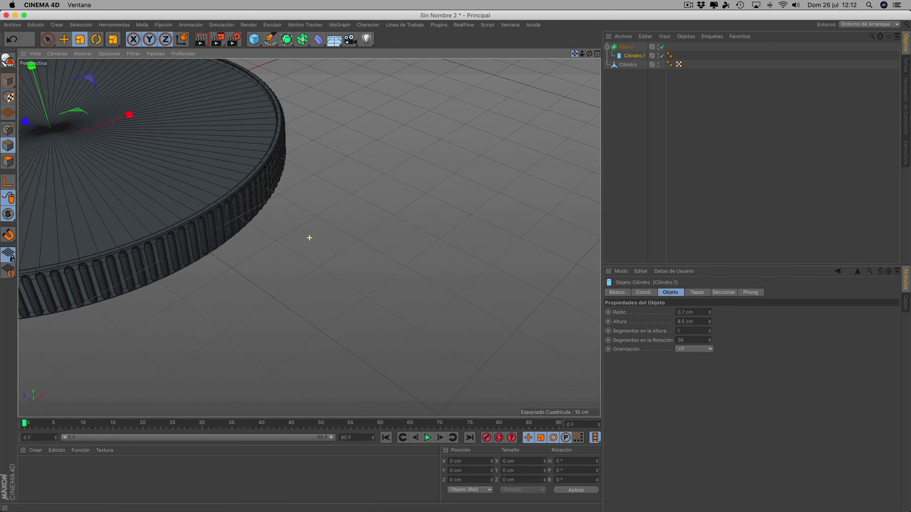
{"action": "left_click_drag", "start_coordinate": [589, 56], "coordinate": [591, 59]}
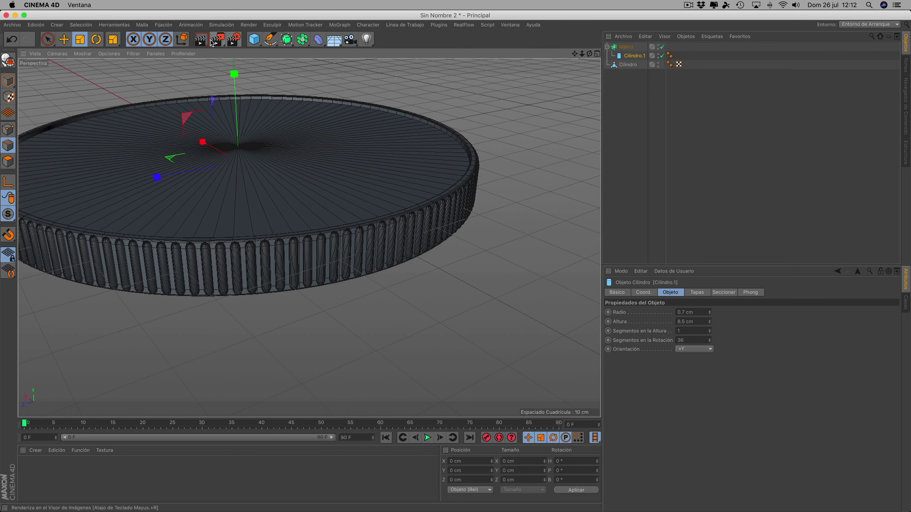
{"action": "left_click", "coordinate": [202, 39]}
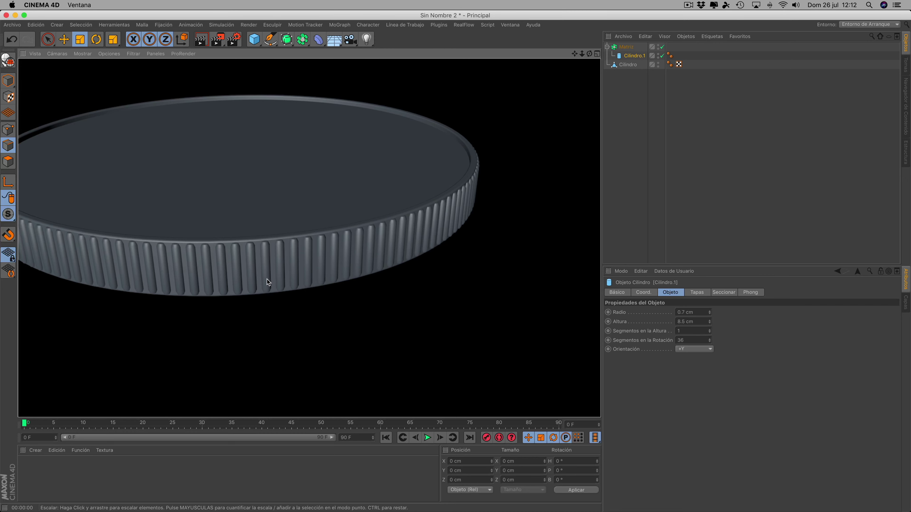
{"action": "scroll", "coordinate": [267, 282], "scroll_direction": "down", "scroll_amount": 3}
{"action": "scroll", "coordinate": [267, 282], "scroll_direction": "up", "scroll_amount": 3}
{"action": "scroll", "coordinate": [297, 240], "scroll_direction": "up", "scroll_amount": 5}
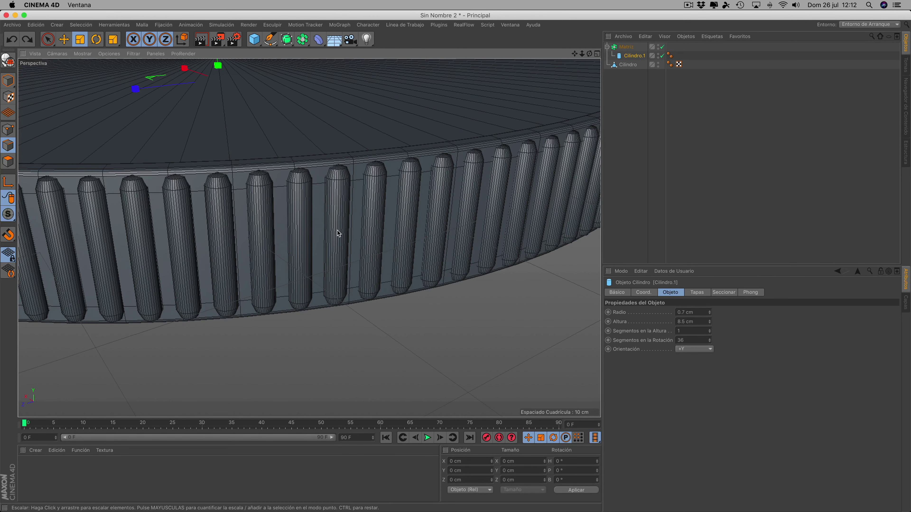
Set the rod cylinder's radius to 0.5 cm.
{"action": "left_click", "coordinate": [681, 312]}
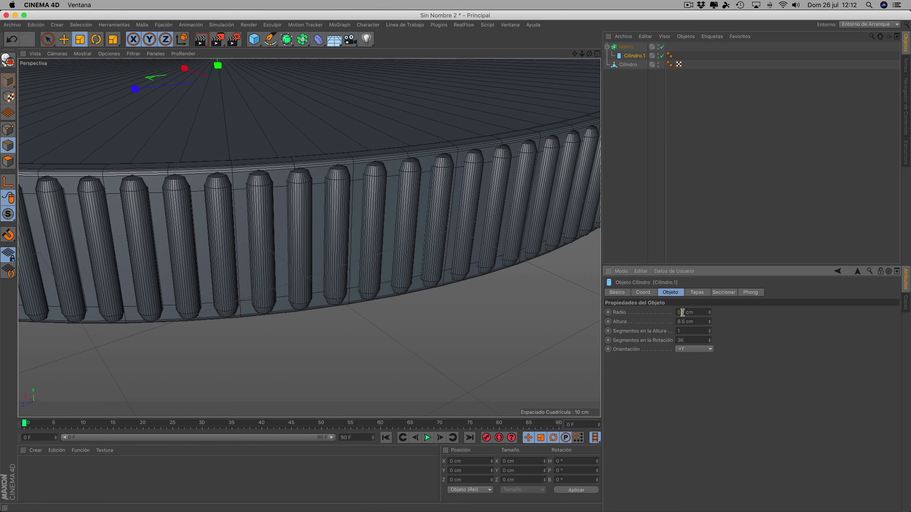
{"action": "double_click", "coordinate": [683, 313]}
{"action": "type", "text": "5"}
{"action": "key", "text": "Return"}
{"action": "left_click", "coordinate": [732, 319]}
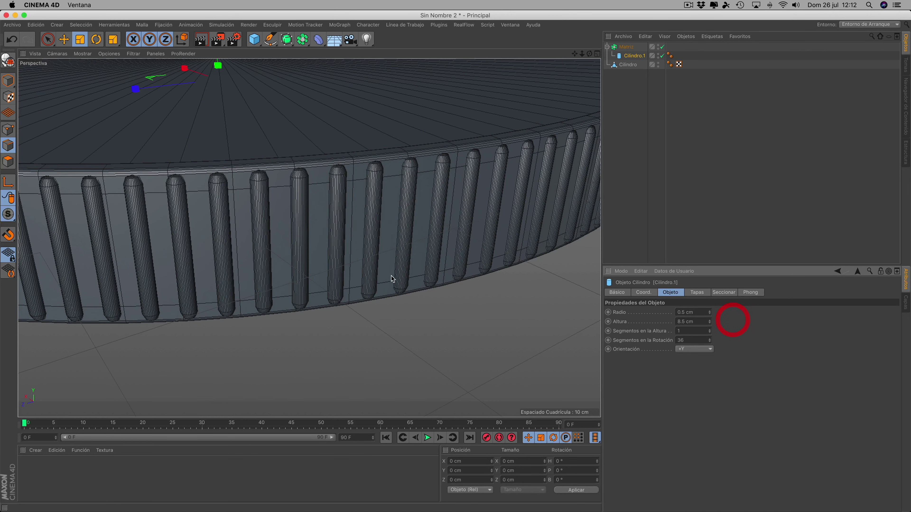
Raise the Matriz copies to 211 rods, checking the ridged rim with preview renders.
{"action": "left_click", "coordinate": [626, 46]}
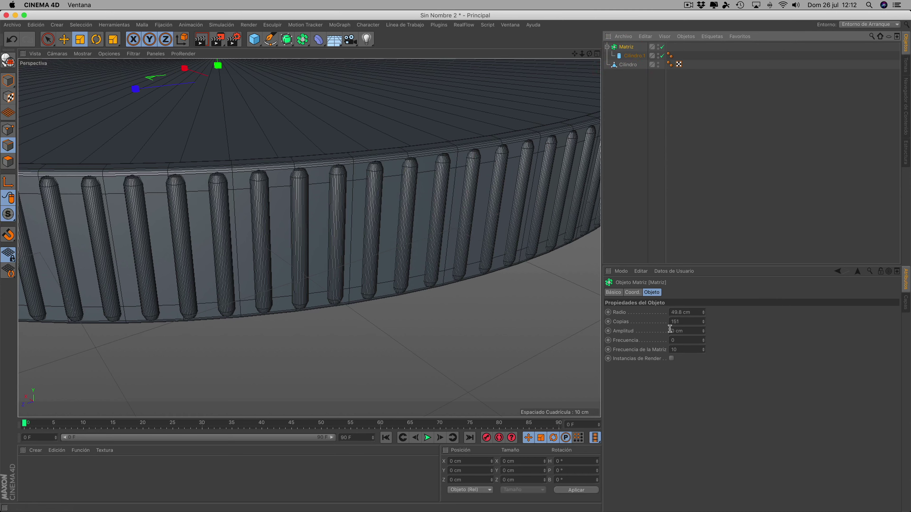
{"action": "left_click", "coordinate": [709, 331]}
{"action": "left_click_drag", "start_coordinate": [703, 321], "coordinate": [702, 315]}
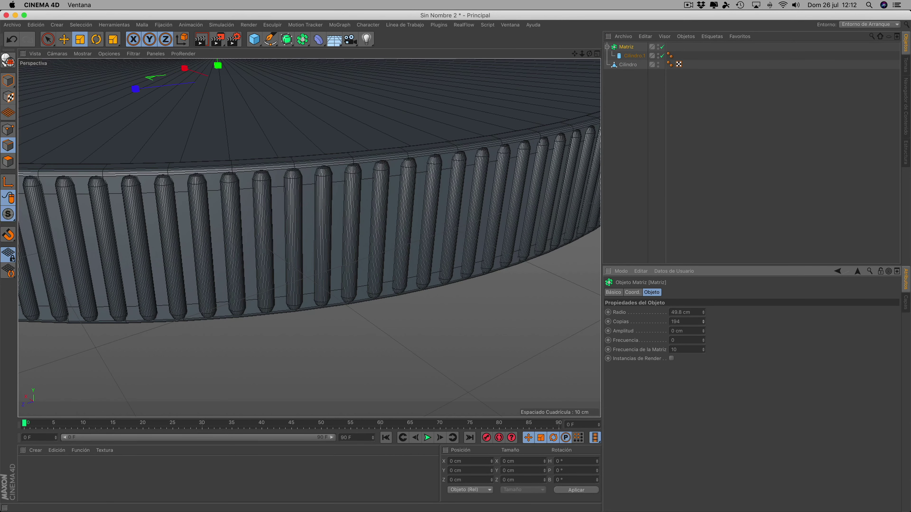
{"action": "scroll", "coordinate": [394, 296], "scroll_direction": "down", "scroll_amount": 10}
{"action": "scroll", "coordinate": [395, 297], "scroll_direction": "up", "scroll_amount": 2}
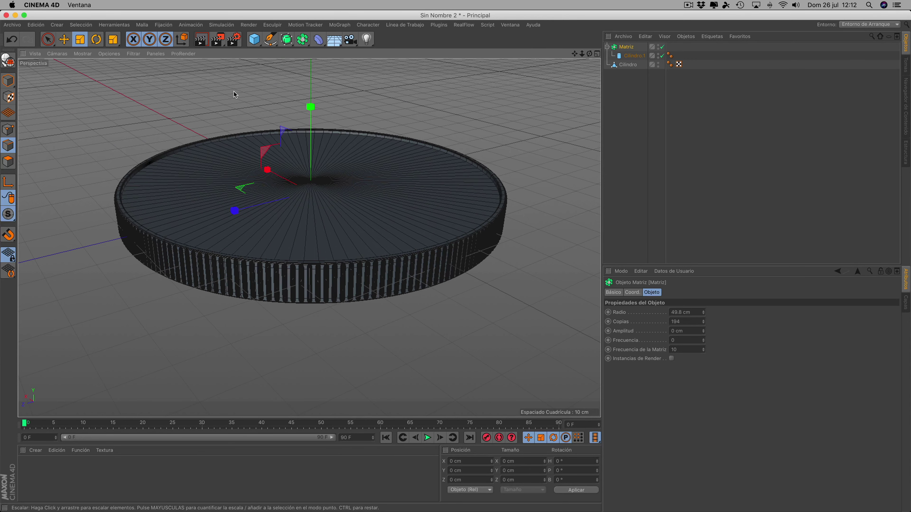
{"action": "left_click", "coordinate": [201, 39]}
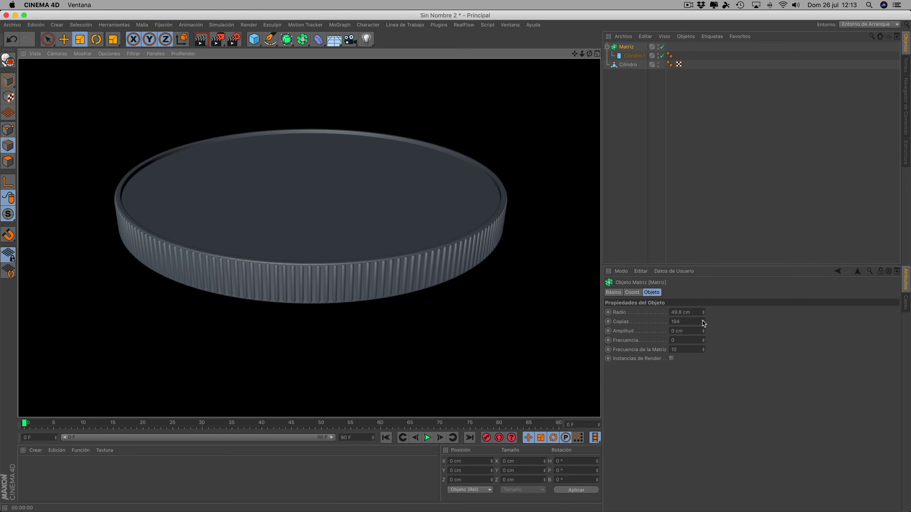
{"action": "left_click_drag", "start_coordinate": [702, 323], "coordinate": [480, 178]}
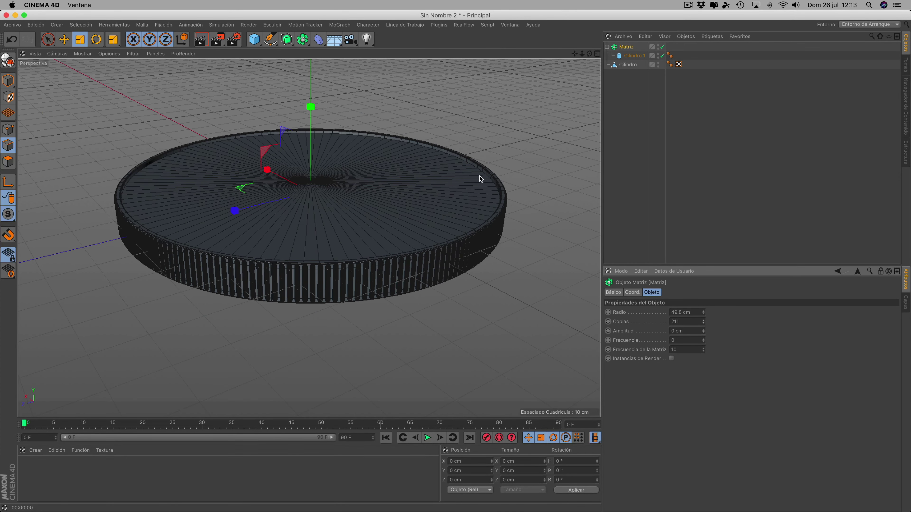
{"action": "left_click", "coordinate": [201, 39]}
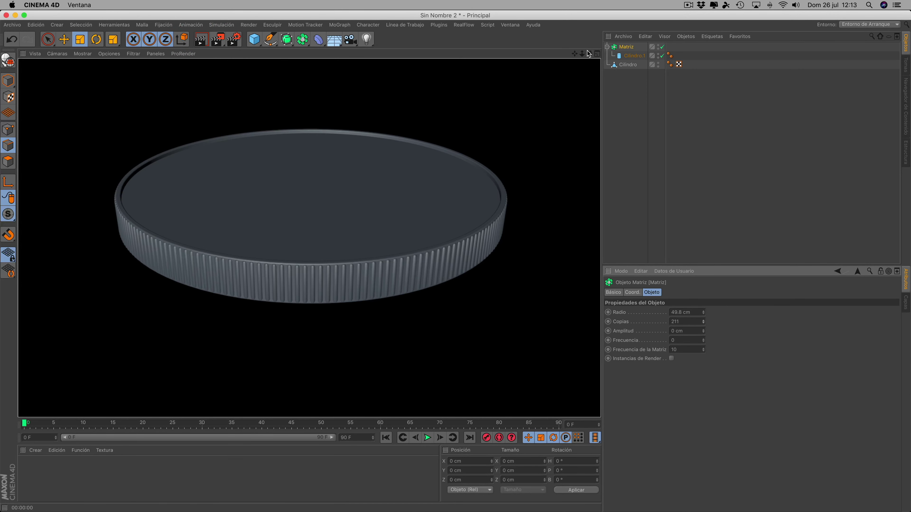
{"action": "left_click_drag", "start_coordinate": [589, 52], "coordinate": [591, 72]}
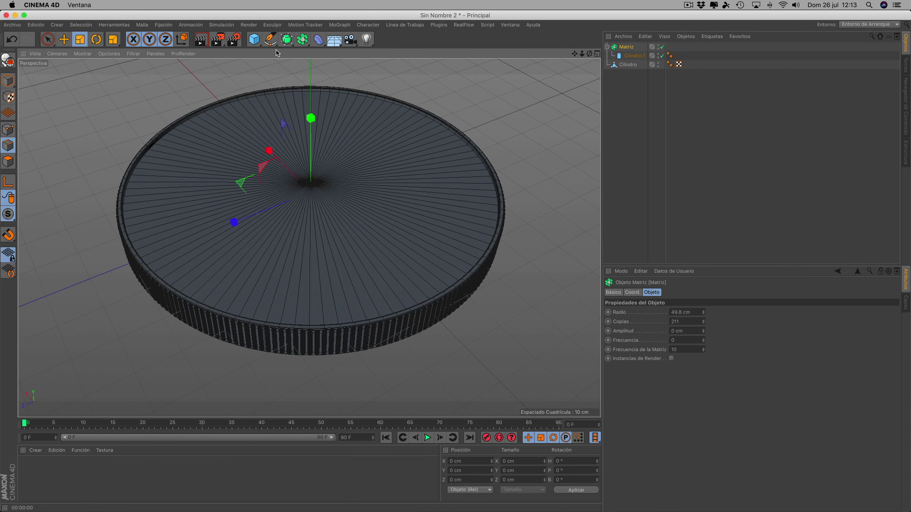
{"action": "left_click", "coordinate": [200, 37]}
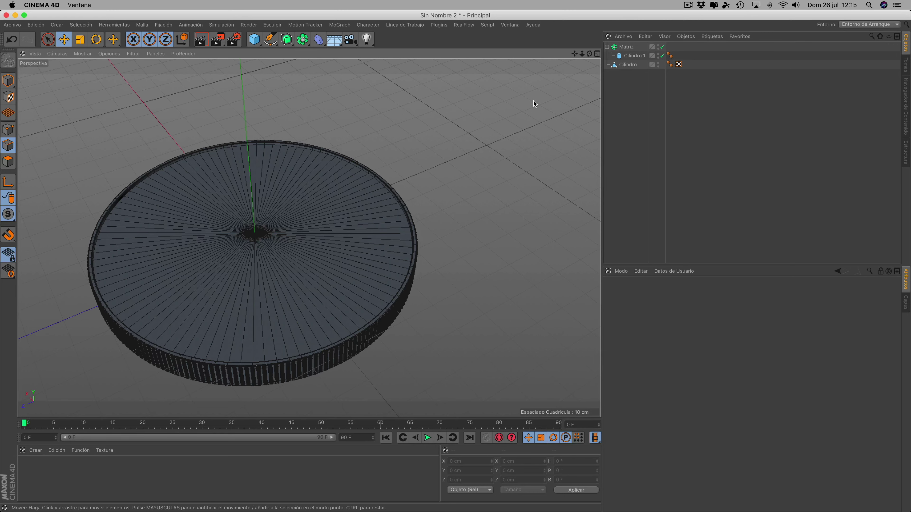
Ctrl-drag Cilindro.1 above Matriz to make a top-level copy, toggling visibility to verify it.
{"action": "left_click", "coordinate": [632, 56]}
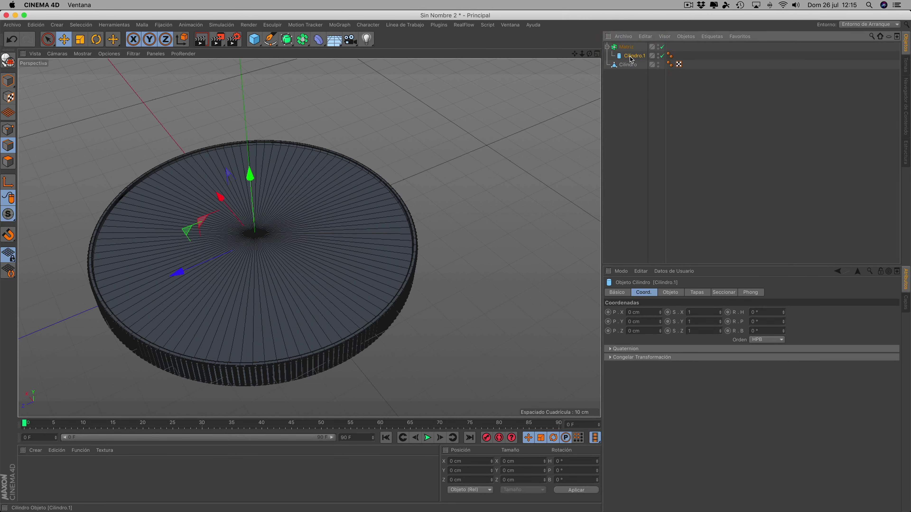
{"action": "left_click", "coordinate": [645, 37]}
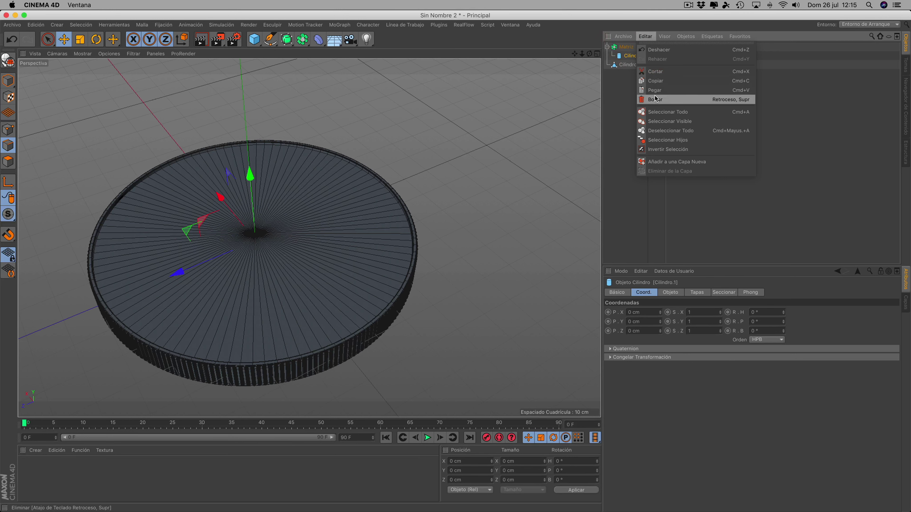
{"action": "left_click", "coordinate": [620, 94]}
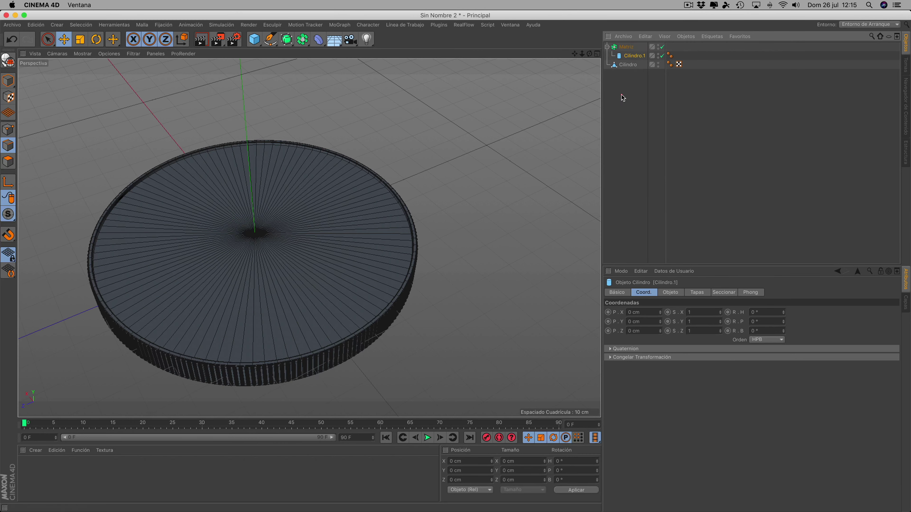
{"action": "left_click", "coordinate": [634, 56]}
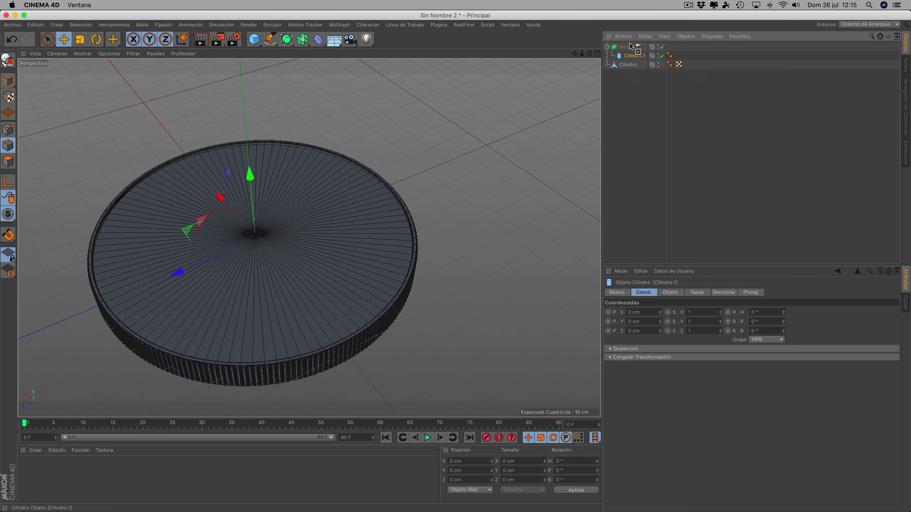
{"action": "left_click_drag", "start_coordinate": [631, 46], "coordinate": [631, 45], "text": "ctrl"}
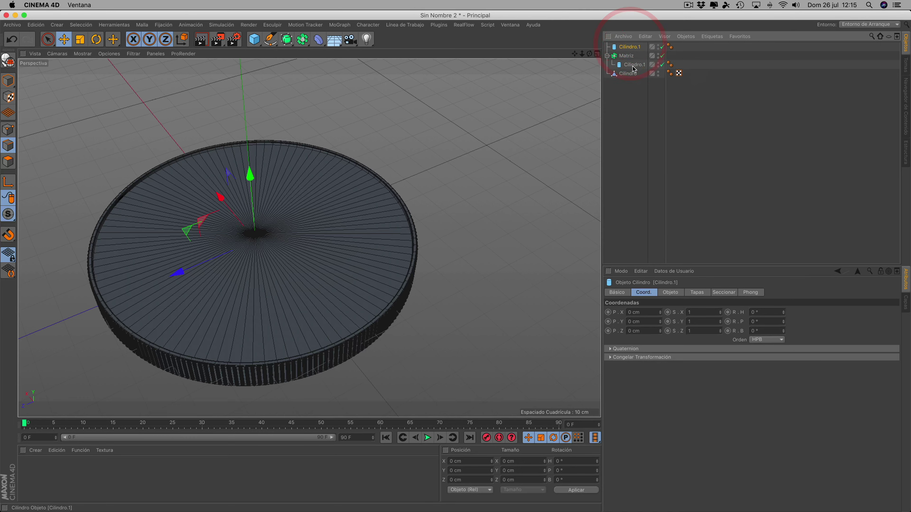
{"action": "left_click", "coordinate": [628, 47]}
{"action": "left_click", "coordinate": [662, 47]}
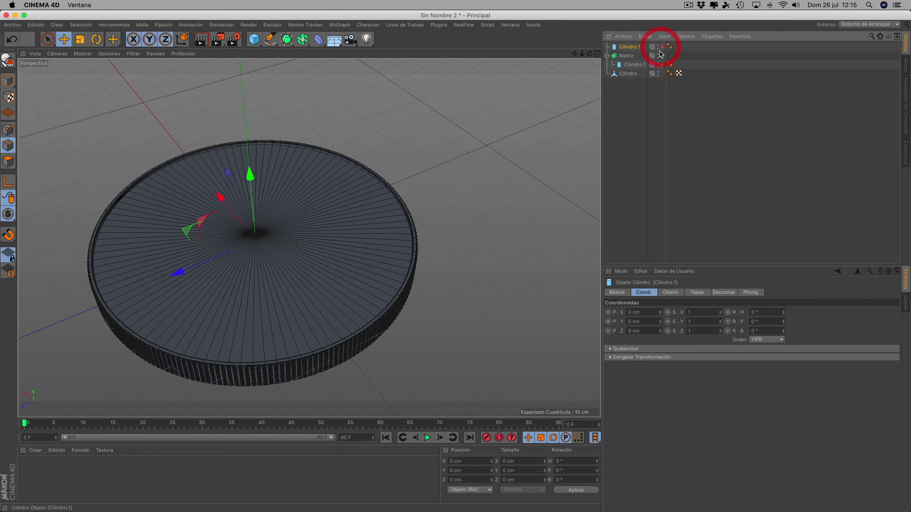
{"action": "left_click", "coordinate": [661, 65]}
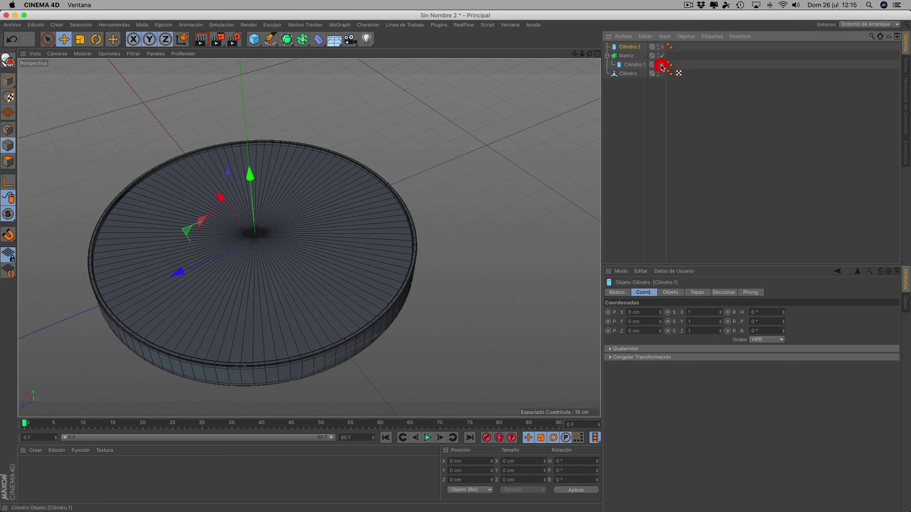
{"action": "left_click", "coordinate": [661, 47]}
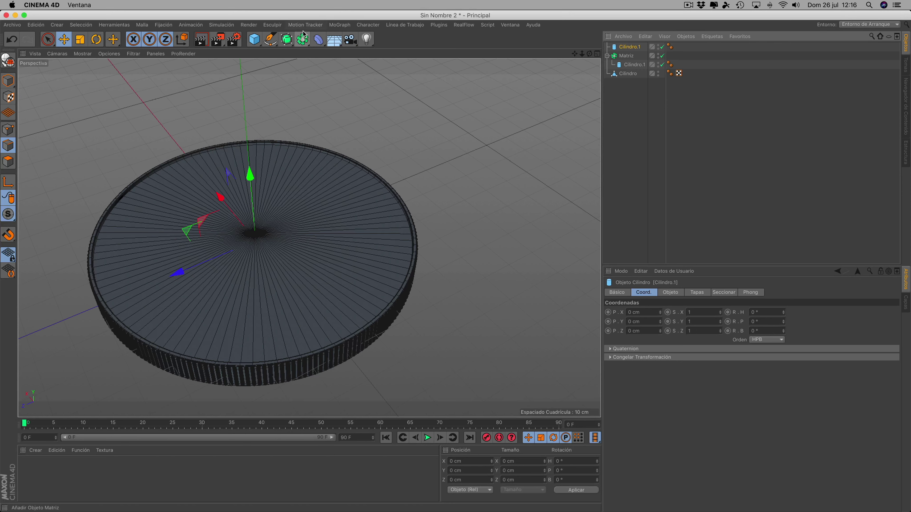
Add a MoGraph Clonador and parent the Cilindro.1 copy under it.
{"action": "left_click", "coordinate": [334, 26]}
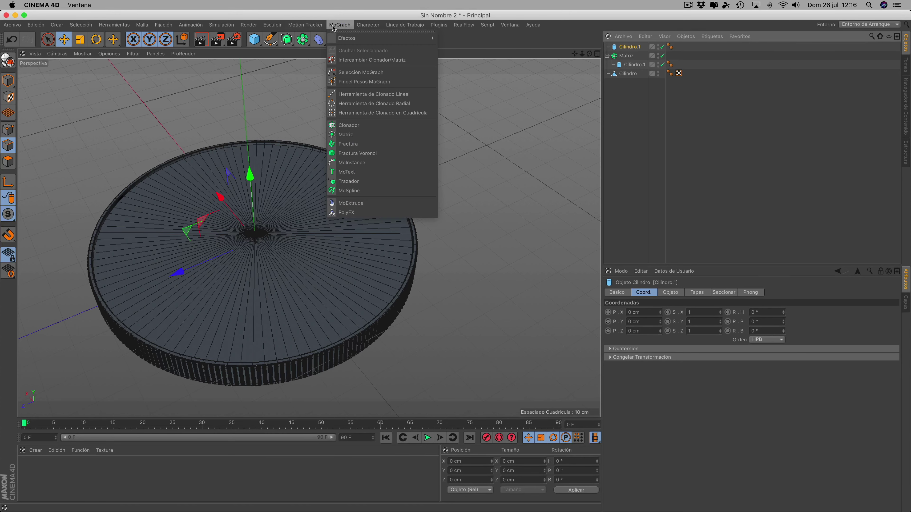
{"action": "left_click", "coordinate": [348, 124]}
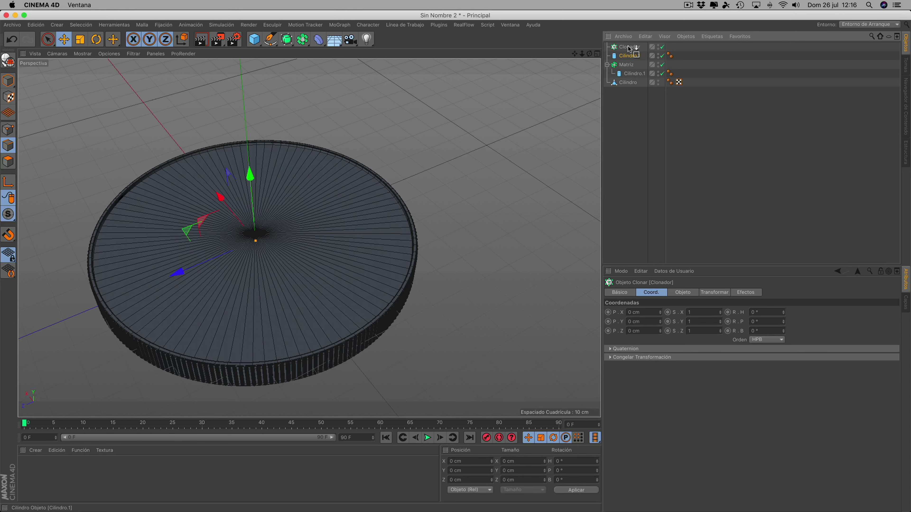
{"action": "left_click_drag", "start_coordinate": [630, 49], "coordinate": [629, 47]}
{"action": "scroll", "coordinate": [274, 133], "scroll_direction": "down", "scroll_amount": 4}
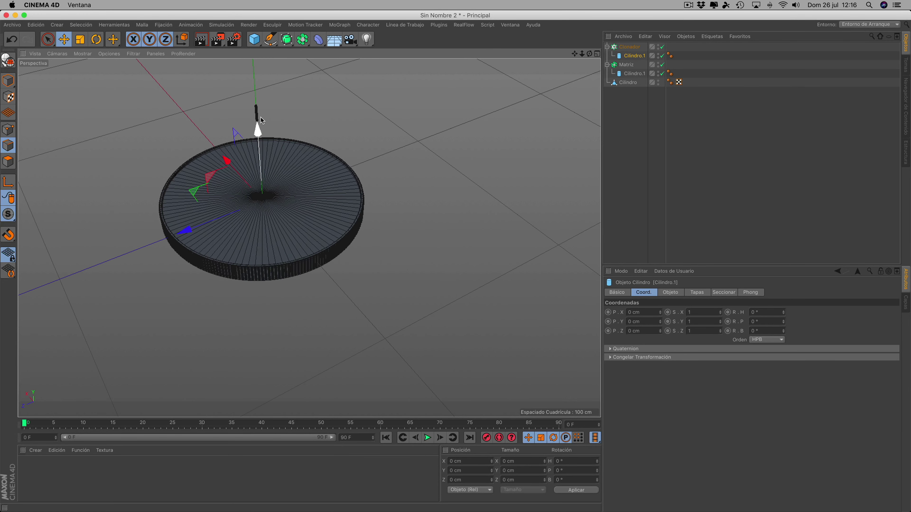
{"action": "left_click", "coordinate": [629, 47]}
Set the Clonador to Radial mode, rotate it to -20° heading, and raise it above the coin.
{"action": "left_click", "coordinate": [682, 292]}
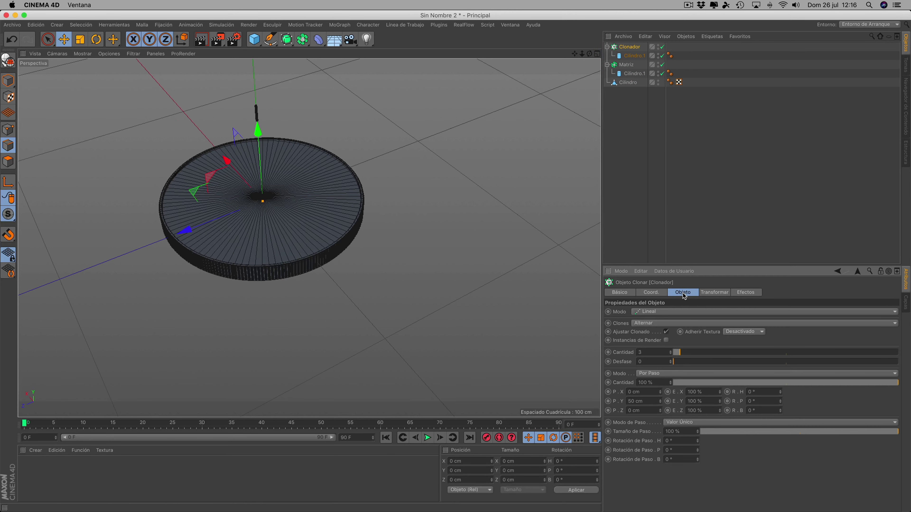
{"action": "left_click", "coordinate": [653, 311]}
{"action": "left_click", "coordinate": [652, 339]}
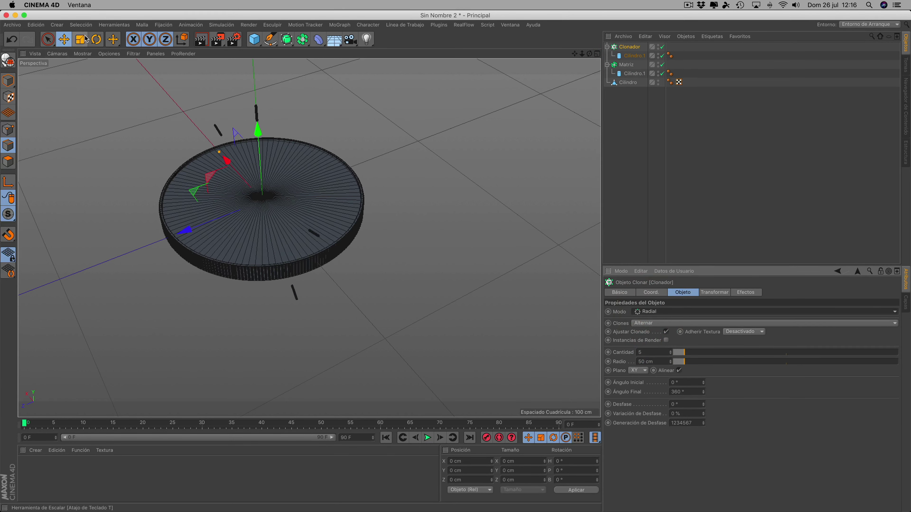
{"action": "left_click", "coordinate": [96, 39]}
{"action": "left_click_drag", "start_coordinate": [237, 176], "coordinate": [311, 164]}
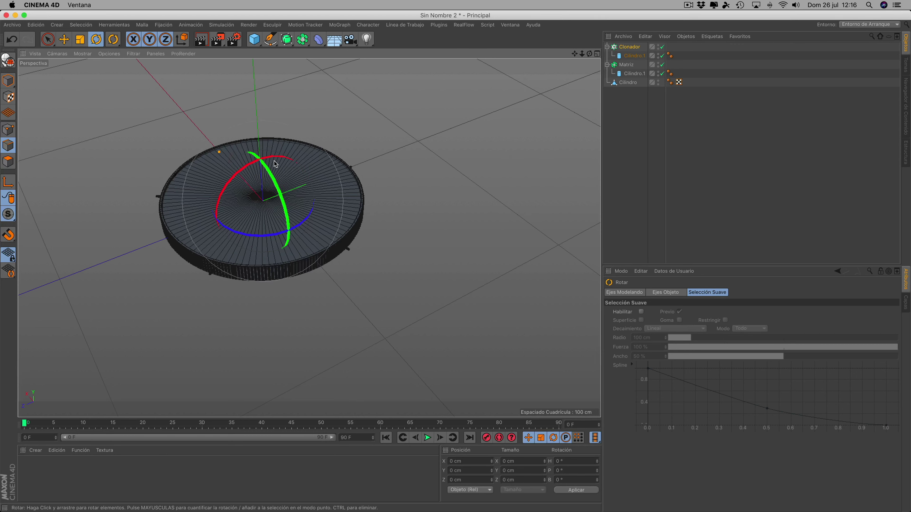
{"action": "mouse_move", "coordinate": [276, 163]}
{"action": "left_mouse_down"}
{"action": "mouse_move", "coordinate": [261, 160]}
{"action": "mouse_move", "coordinate": [276, 159]}
{"action": "left_mouse_up"}
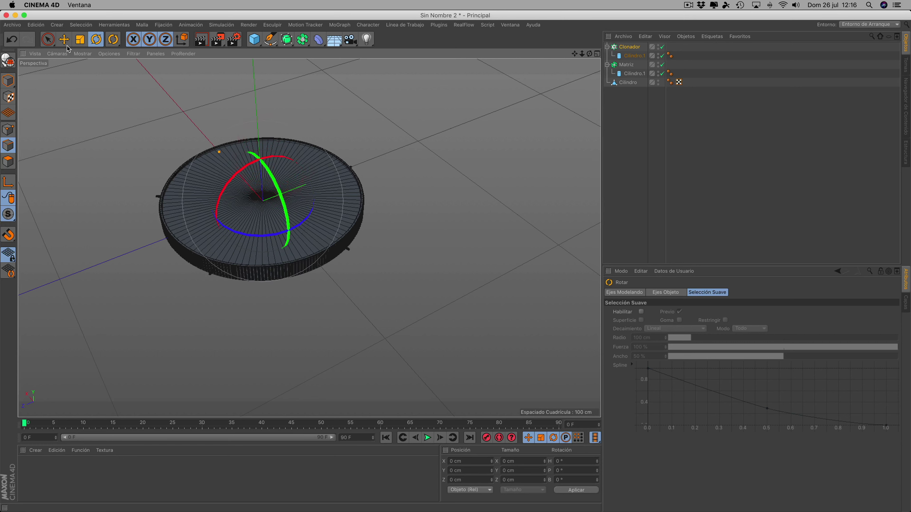
{"action": "key", "text": "e"}
{"action": "mouse_move", "coordinate": [259, 147]}
{"action": "left_mouse_down"}
{"action": "mouse_move", "coordinate": [267, 127]}
{"action": "mouse_move", "coordinate": [513, 81]}
{"action": "left_mouse_up"}
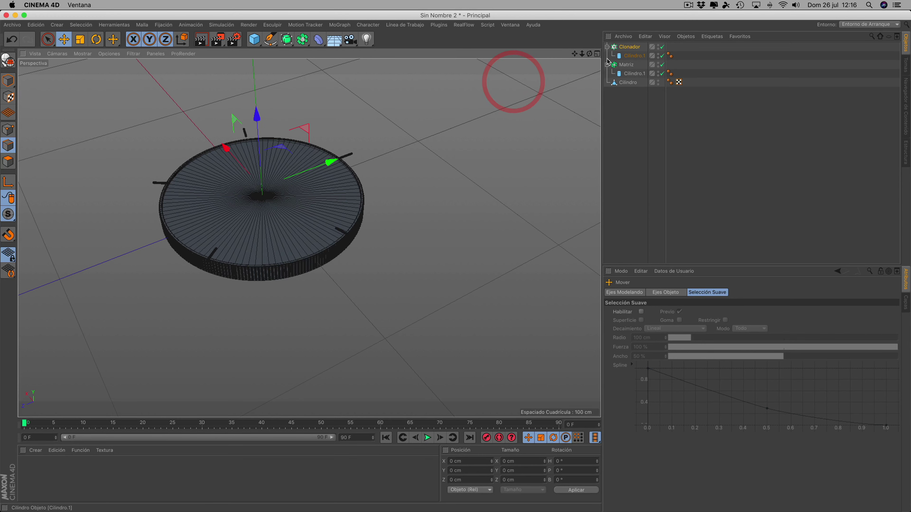
Lengthen the spoke cylinder to about 46.5 cm and reduce the cloner radius slightly.
{"action": "left_click", "coordinate": [641, 56]}
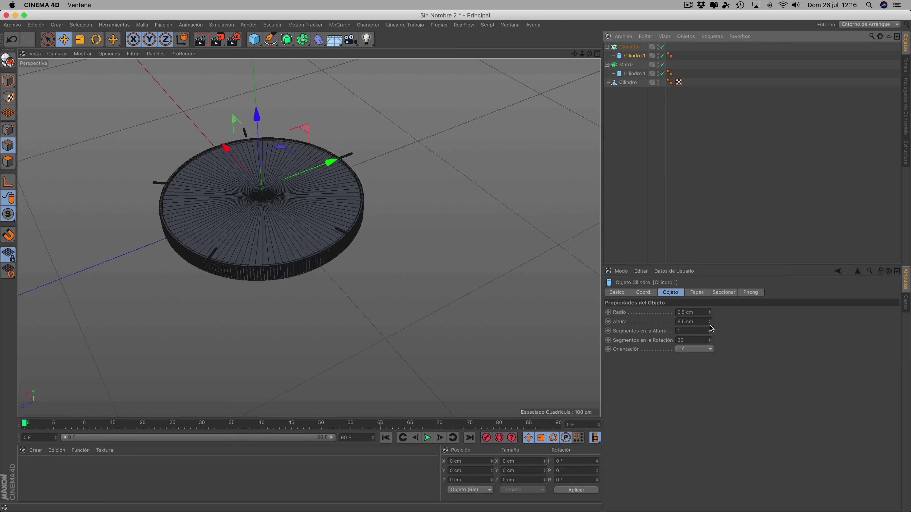
{"action": "left_click_drag", "start_coordinate": [711, 325], "coordinate": [711, 325]}
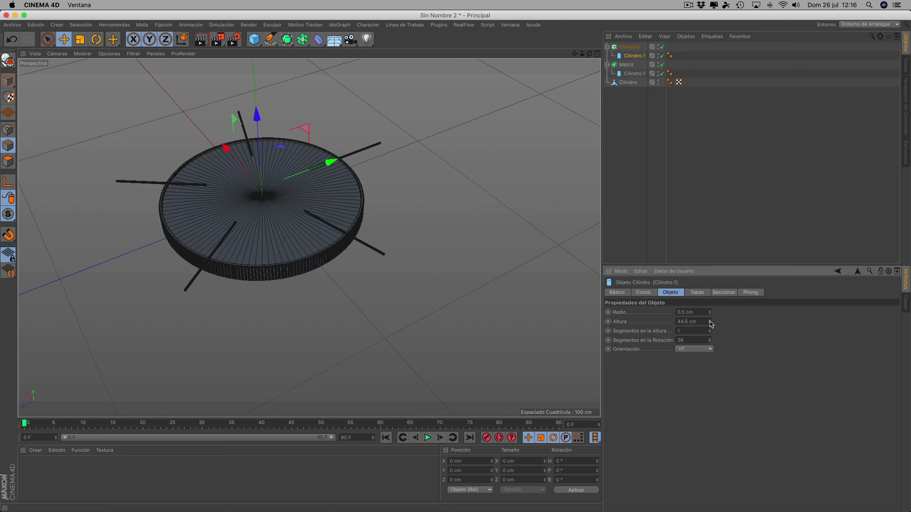
{"action": "left_click", "coordinate": [630, 47]}
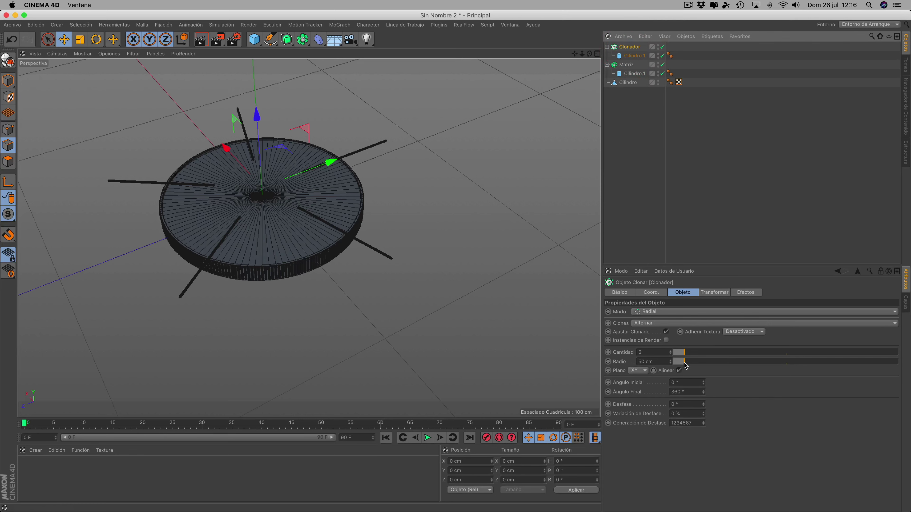
{"action": "left_click_drag", "start_coordinate": [684, 362], "coordinate": [682, 363]}
{"action": "left_click", "coordinate": [633, 56]}
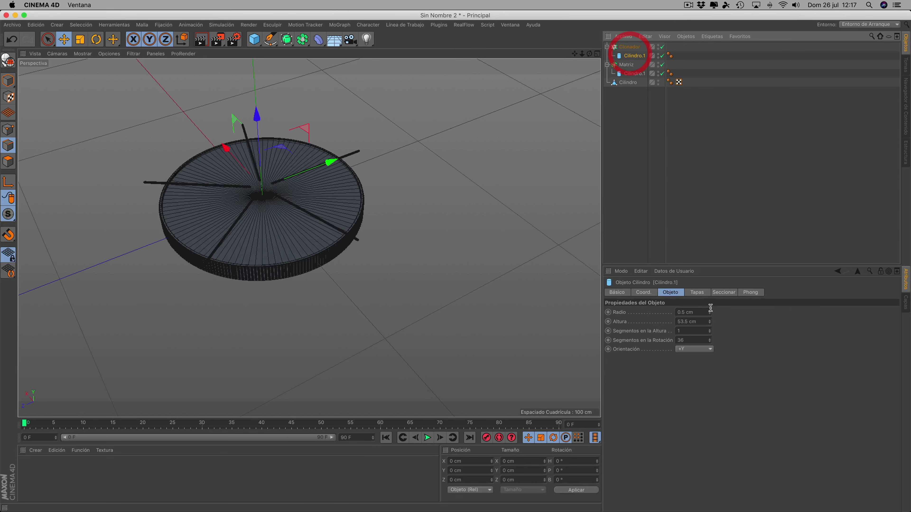
{"action": "left_click_drag", "start_coordinate": [709, 322], "coordinate": [711, 325]}
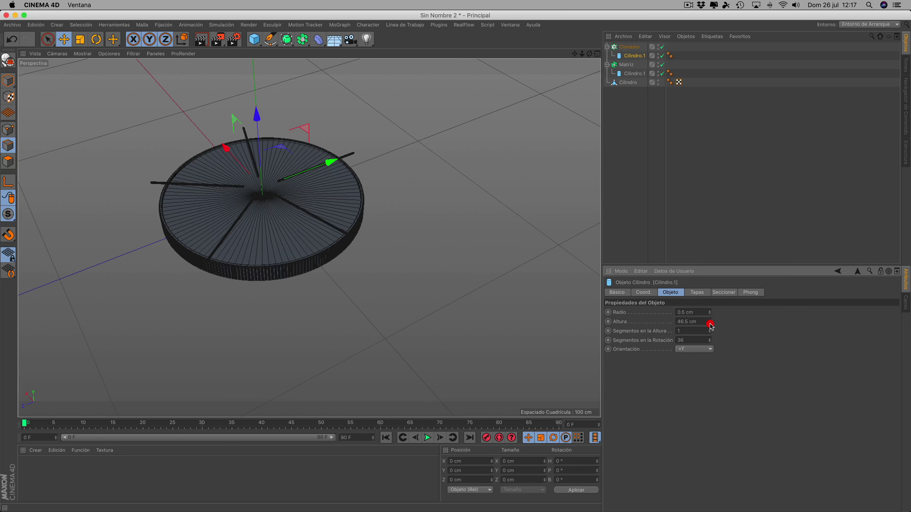
Shrink the Clonador radius to 22 cm so the spokes meet at the coin's centre.
{"action": "left_click", "coordinate": [629, 47]}
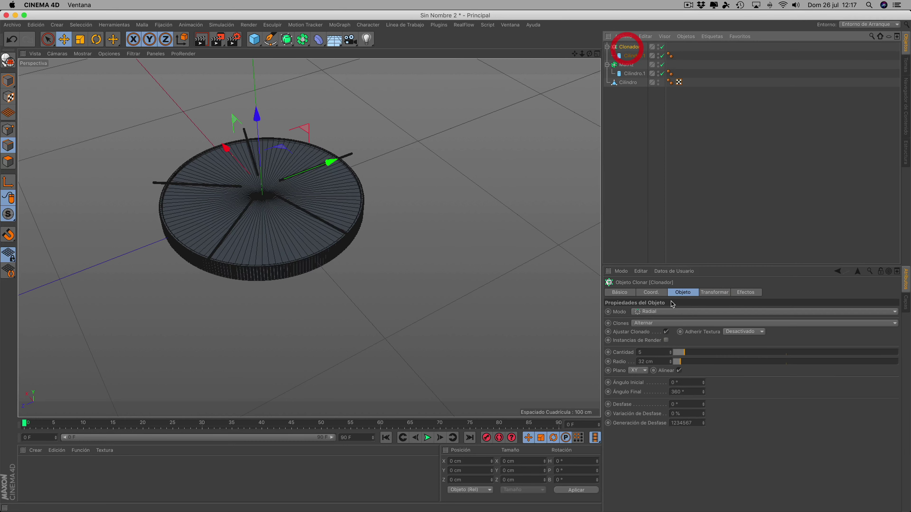
{"action": "scroll", "coordinate": [288, 282], "scroll_direction": "up", "scroll_amount": 3}
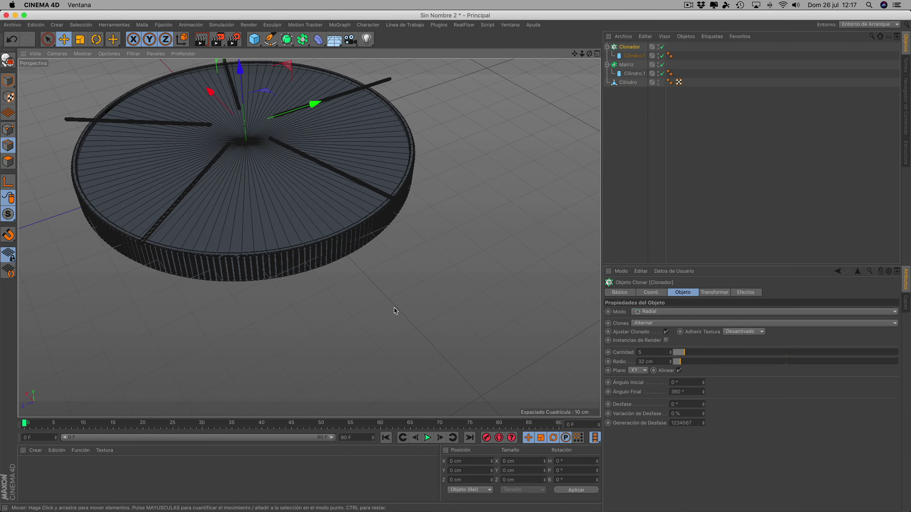
{"action": "scroll", "coordinate": [355, 312], "scroll_direction": "down", "scroll_amount": 1}
{"action": "scroll", "coordinate": [355, 311], "scroll_direction": "up", "scroll_amount": 1}
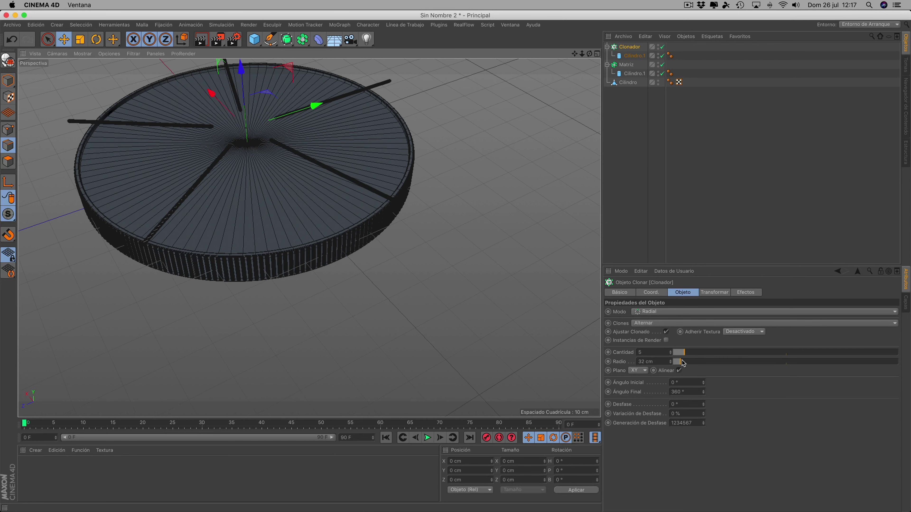
{"action": "left_click_drag", "start_coordinate": [679, 362], "coordinate": [678, 361]}
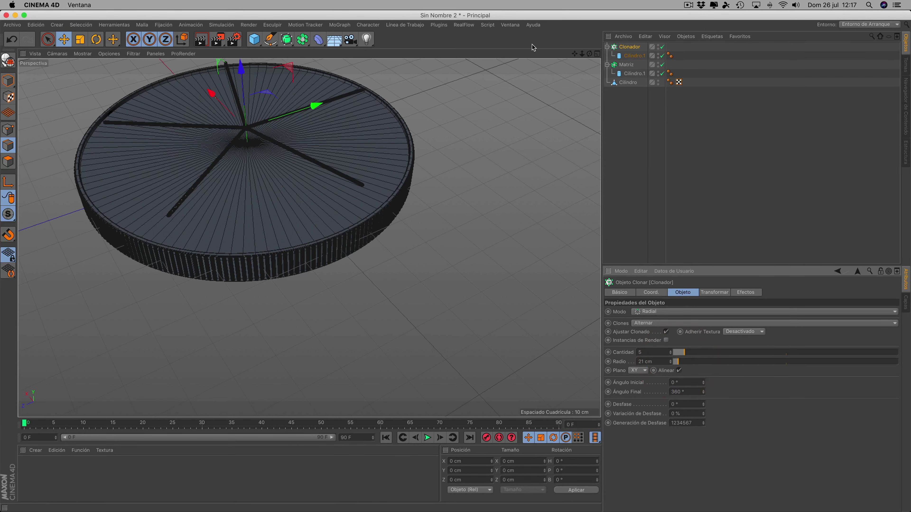
{"action": "left_click_drag", "start_coordinate": [573, 54], "coordinate": [635, 116]}
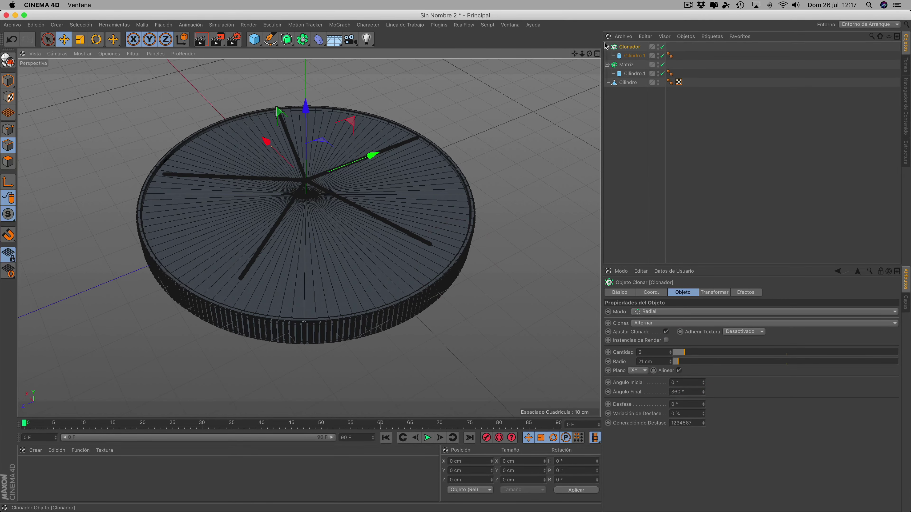
{"action": "left_click_drag", "start_coordinate": [585, 57], "coordinate": [458, 260]}
{"action": "scroll", "coordinate": [362, 176], "scroll_direction": "up", "scroll_amount": 5}
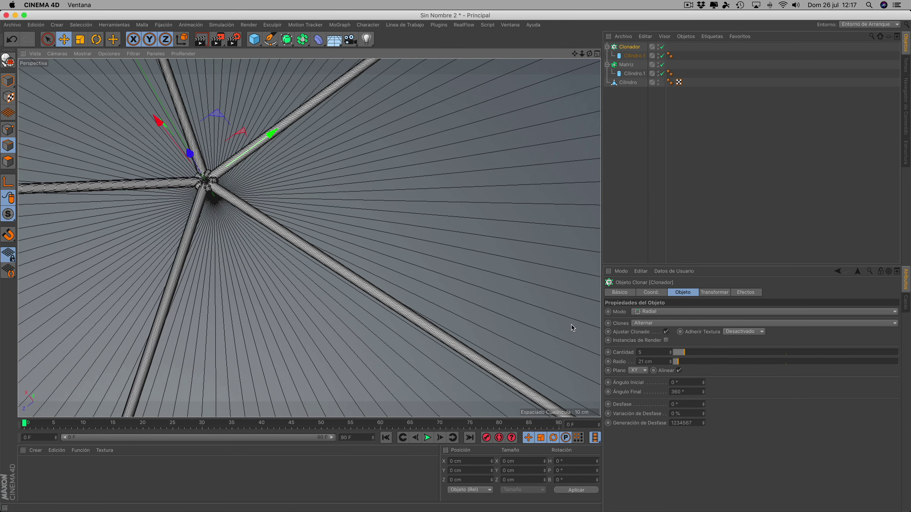
{"action": "left_click", "coordinate": [670, 361]}
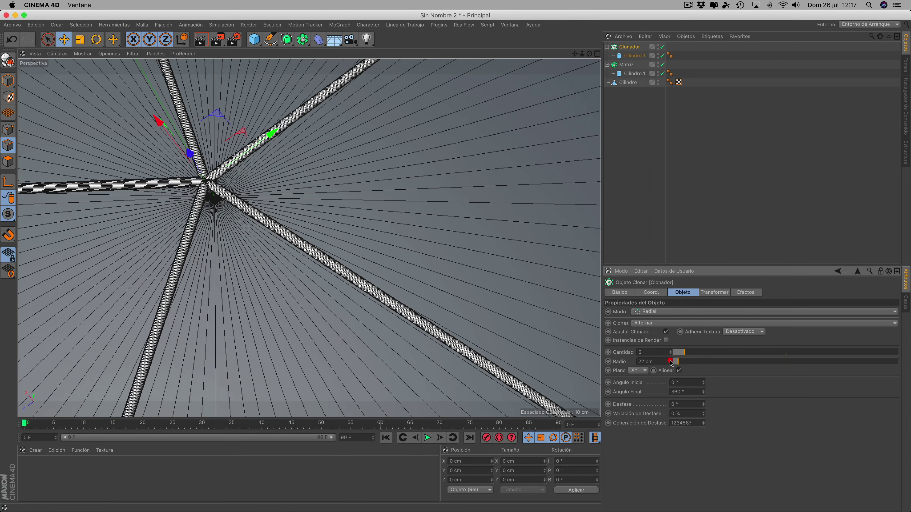
{"action": "scroll", "coordinate": [297, 265], "scroll_direction": "down", "scroll_amount": 5}
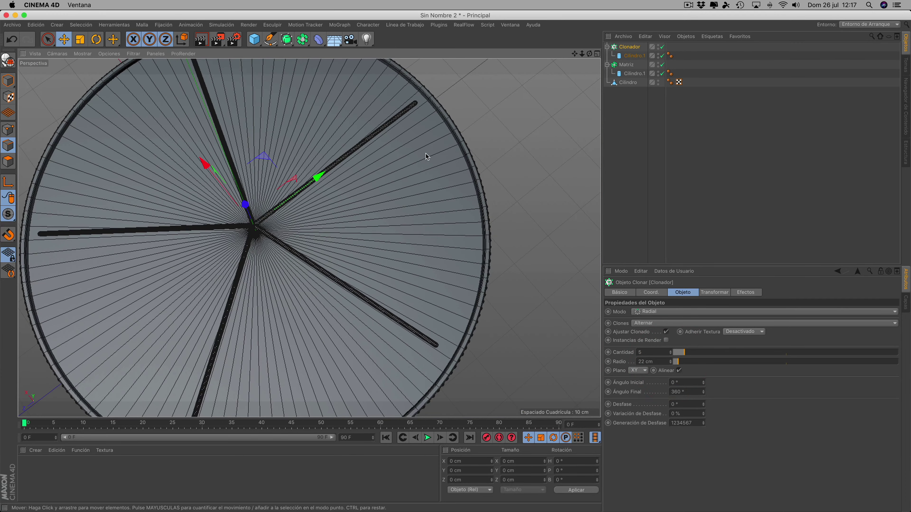
Move the cloned spokes vertically toward the coin face.
{"action": "left_click_drag", "start_coordinate": [583, 53], "coordinate": [574, 71]}
{"action": "left_click_drag", "start_coordinate": [395, 172], "coordinate": [416, 203], "text": "alt"}
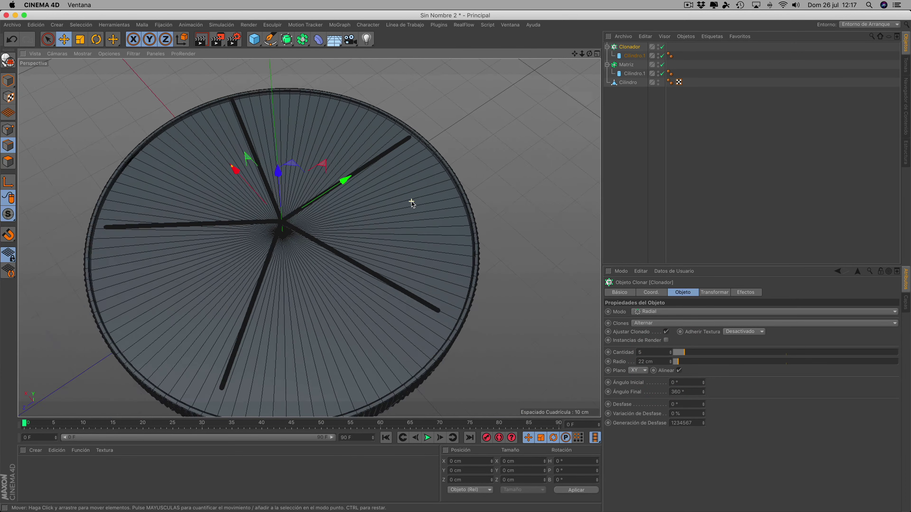
{"action": "left_click_drag", "start_coordinate": [597, 54], "coordinate": [338, 170]}
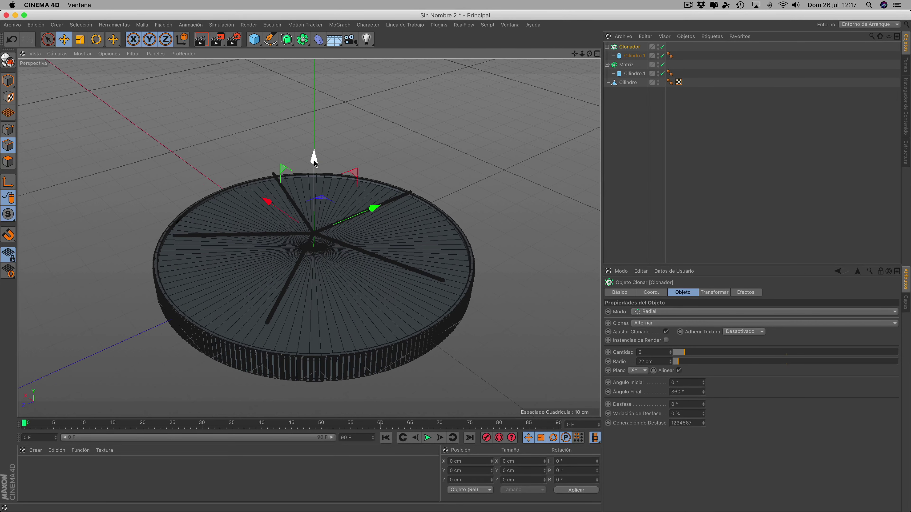
{"action": "left_click_drag", "start_coordinate": [314, 163], "coordinate": [314, 180]}
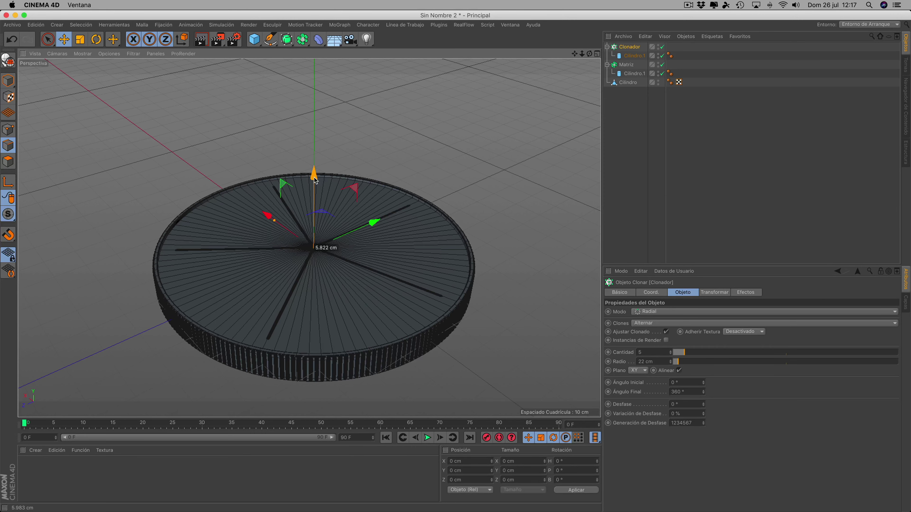
Raise the radial clones slightly onto the coin's top face using the four-view layout.
{"action": "left_click", "coordinate": [597, 54]}
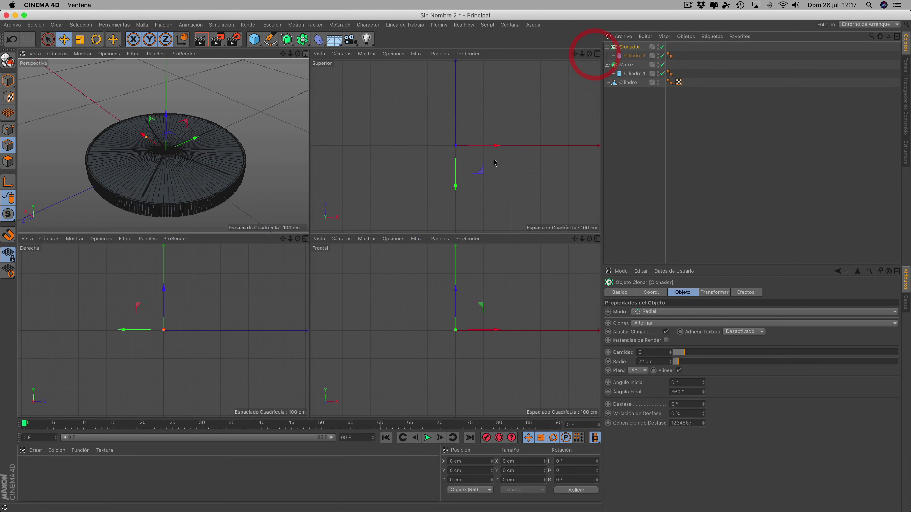
{"action": "scroll", "coordinate": [174, 326], "scroll_direction": "up", "scroll_amount": 3}
{"action": "scroll", "coordinate": [173, 326], "scroll_direction": "up", "scroll_amount": 3}
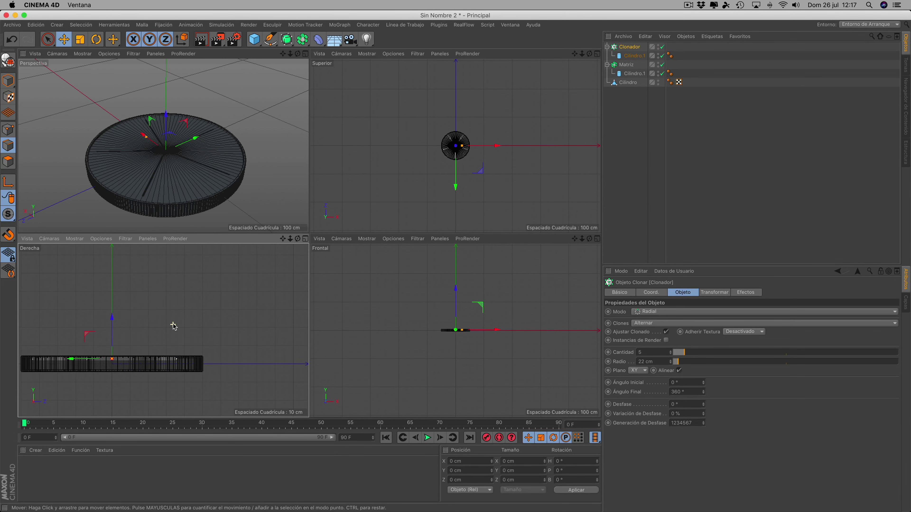
{"action": "scroll", "coordinate": [173, 326], "scroll_direction": "up", "scroll_amount": 2}
{"action": "scroll", "coordinate": [187, 326], "scroll_direction": "up", "scroll_amount": 3}
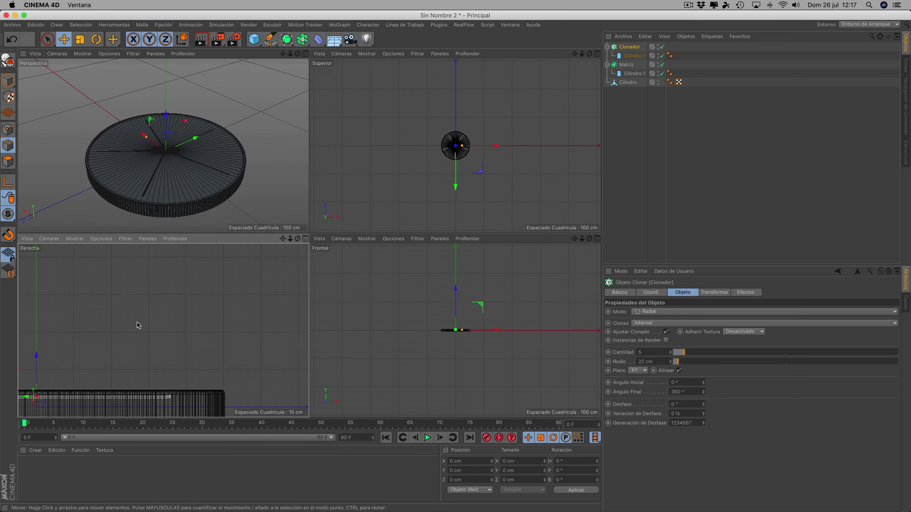
{"action": "left_click_drag", "start_coordinate": [38, 362], "coordinate": [40, 360]}
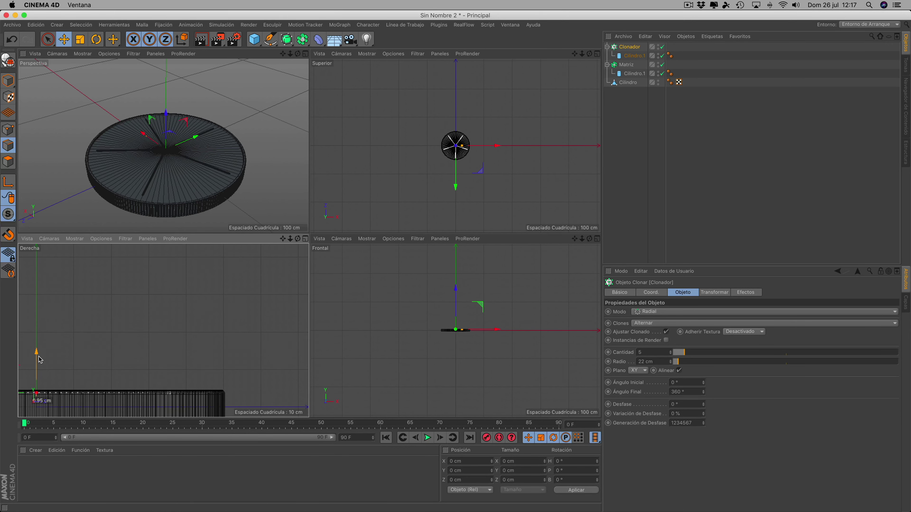
{"action": "scroll", "coordinate": [40, 360], "scroll_direction": "up", "scroll_amount": 3}
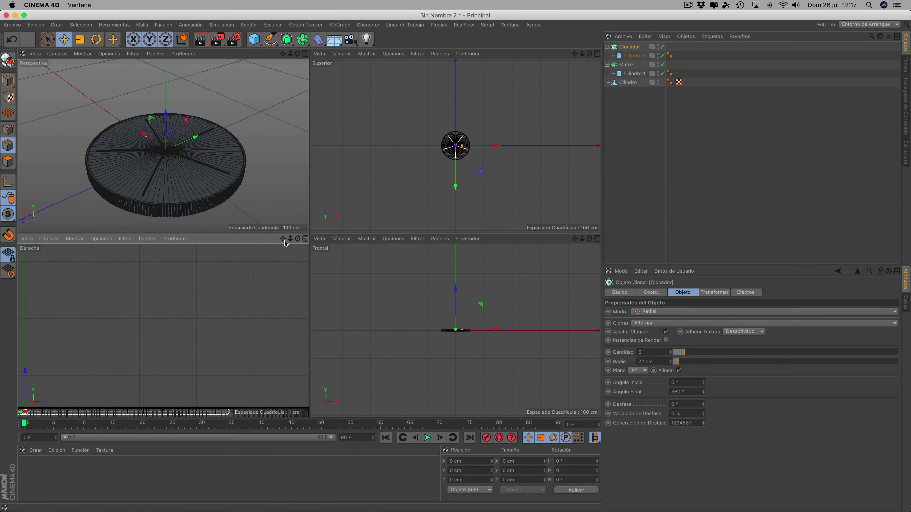
{"action": "left_click_drag", "start_coordinate": [283, 239], "coordinate": [104, 377]}
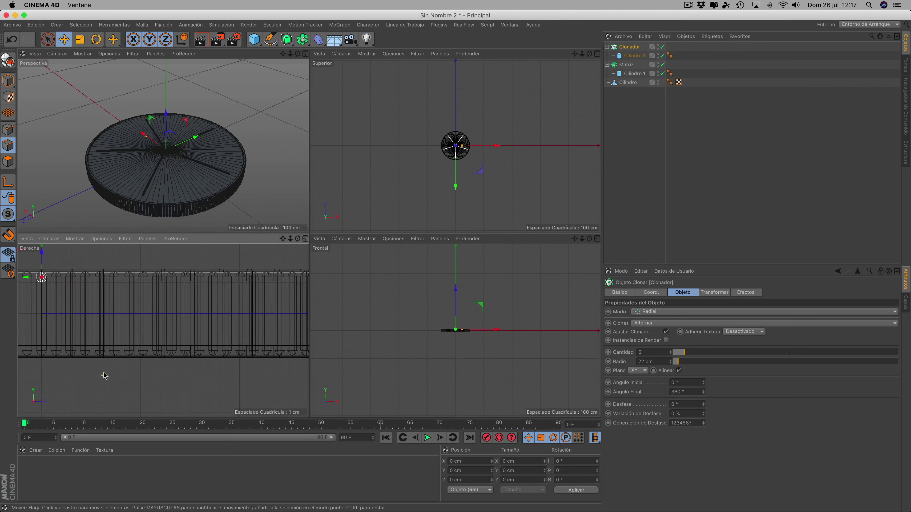
Frame the cloned bars and maximize the Perspective viewport.
{"action": "key", "text": "o"}
{"action": "scroll", "coordinate": [126, 170], "scroll_direction": "up", "scroll_amount": 3}
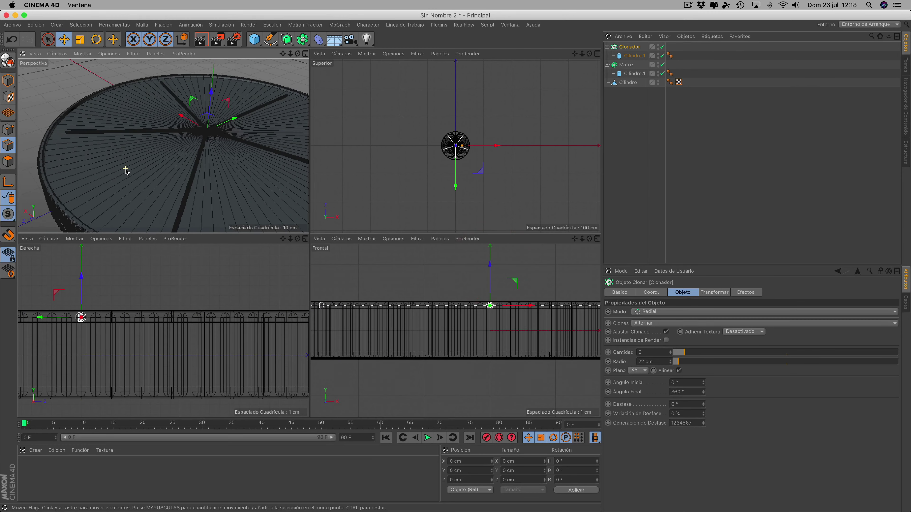
{"action": "scroll", "coordinate": [126, 172], "scroll_direction": "up", "scroll_amount": 5}
{"action": "scroll", "coordinate": [182, 140], "scroll_direction": "down", "scroll_amount": 3}
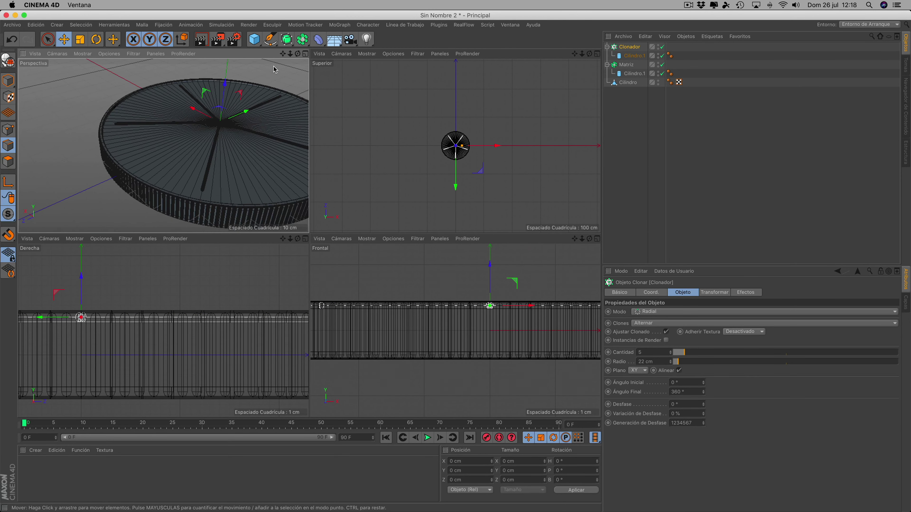
{"action": "left_click", "coordinate": [305, 54]}
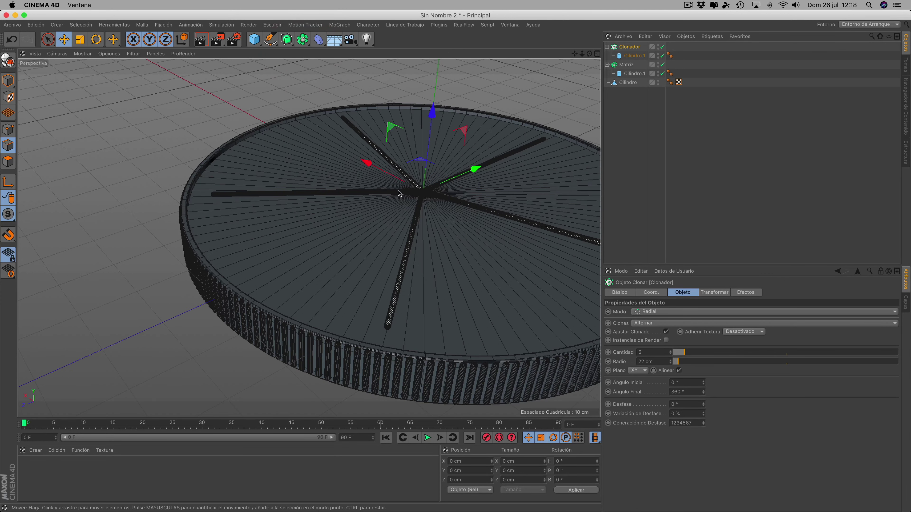
Raise the radial clones about 0.9 cm and increase their count from 5 to 178.
{"action": "scroll", "coordinate": [398, 191], "scroll_direction": "up", "scroll_amount": 2}
{"action": "left_click_drag", "start_coordinate": [437, 114], "coordinate": [439, 119]}
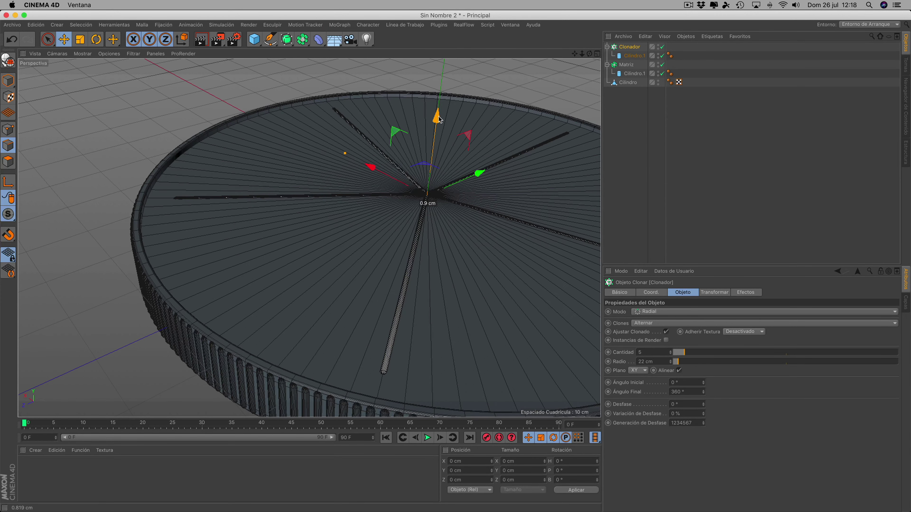
{"action": "left_click_drag", "start_coordinate": [439, 120], "coordinate": [438, 118]}
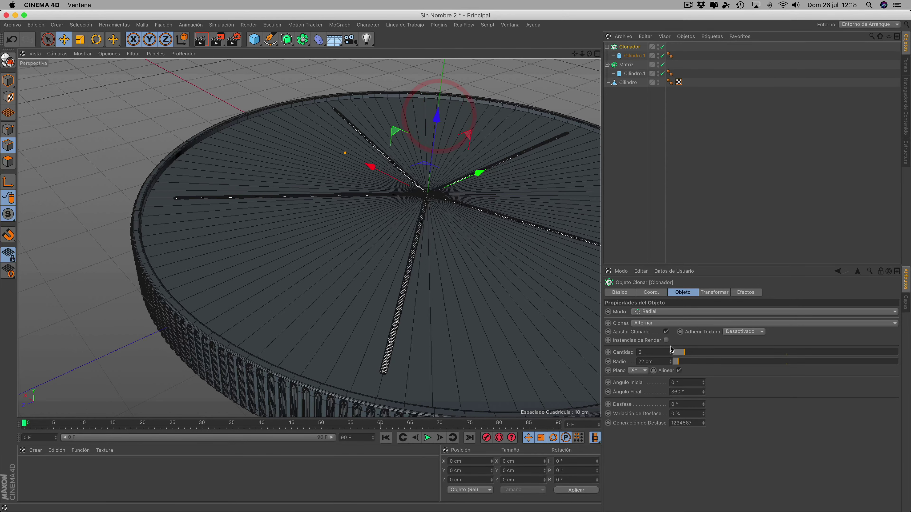
{"action": "left_click_drag", "start_coordinate": [685, 353], "coordinate": [909, 358]}
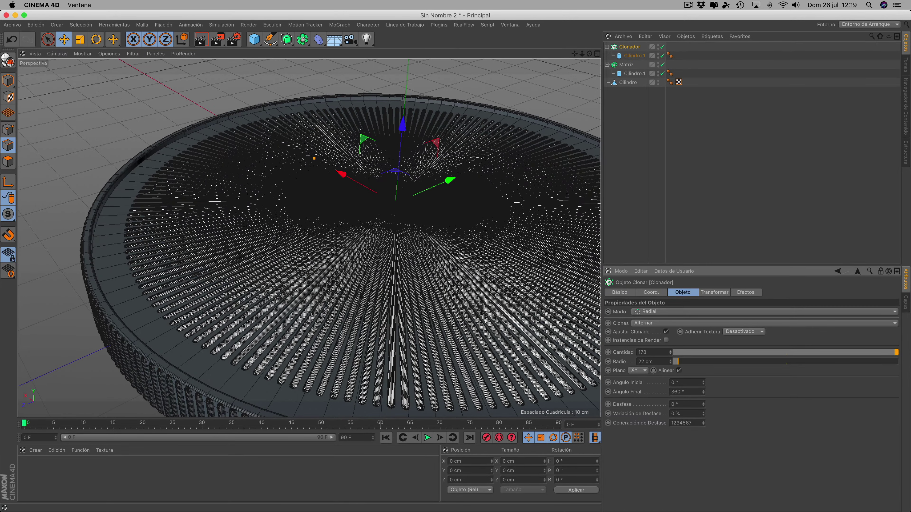
Nudge the 178 radial clones up a tiny amount on the coin face.
{"action": "scroll", "coordinate": [361, 386], "scroll_direction": "up", "scroll_amount": 5}
{"action": "scroll", "coordinate": [314, 386], "scroll_direction": "up", "scroll_amount": 3}
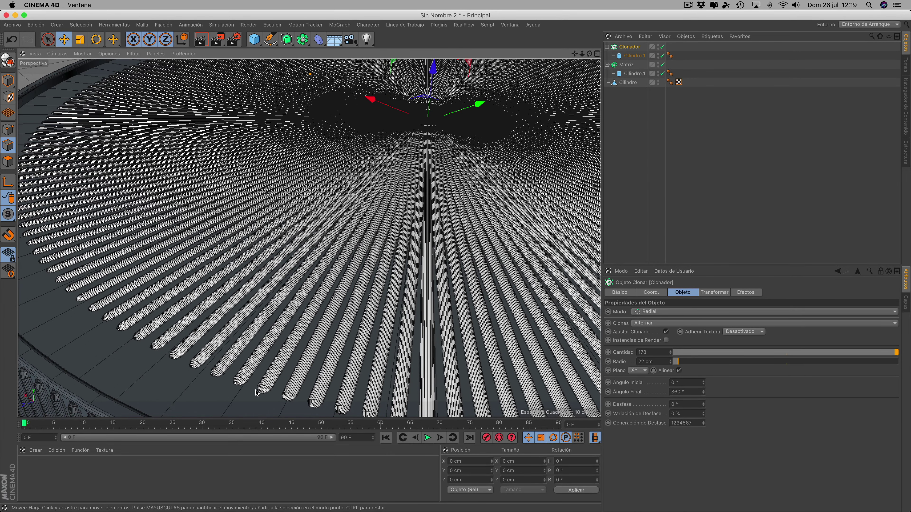
{"action": "scroll", "coordinate": [267, 391], "scroll_direction": "down", "scroll_amount": 5}
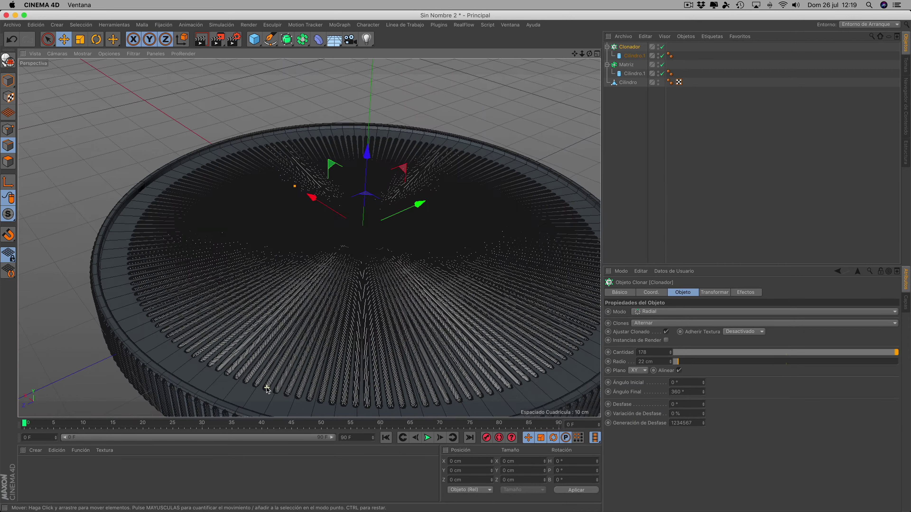
{"action": "scroll", "coordinate": [267, 391], "scroll_direction": "up", "scroll_amount": 2}
{"action": "scroll", "coordinate": [267, 391], "scroll_direction": "up", "scroll_amount": 3}
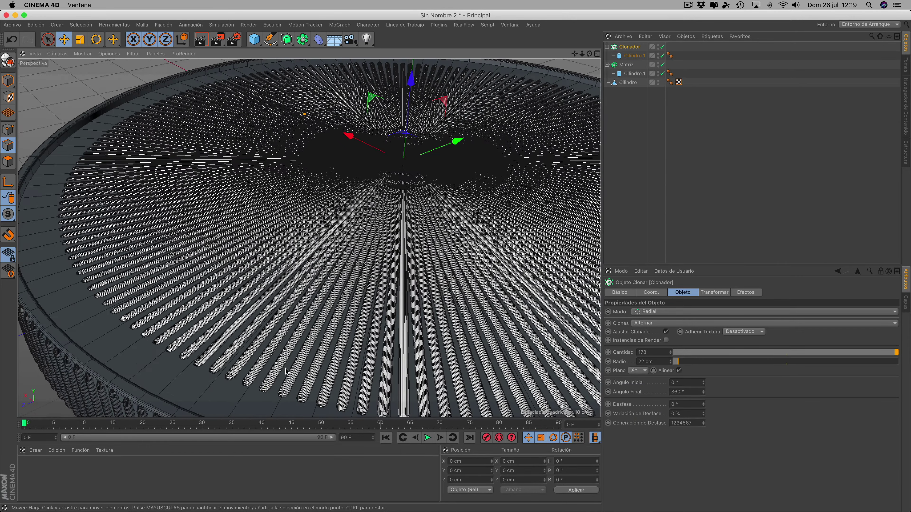
{"action": "left_click_drag", "start_coordinate": [411, 81], "coordinate": [414, 82]}
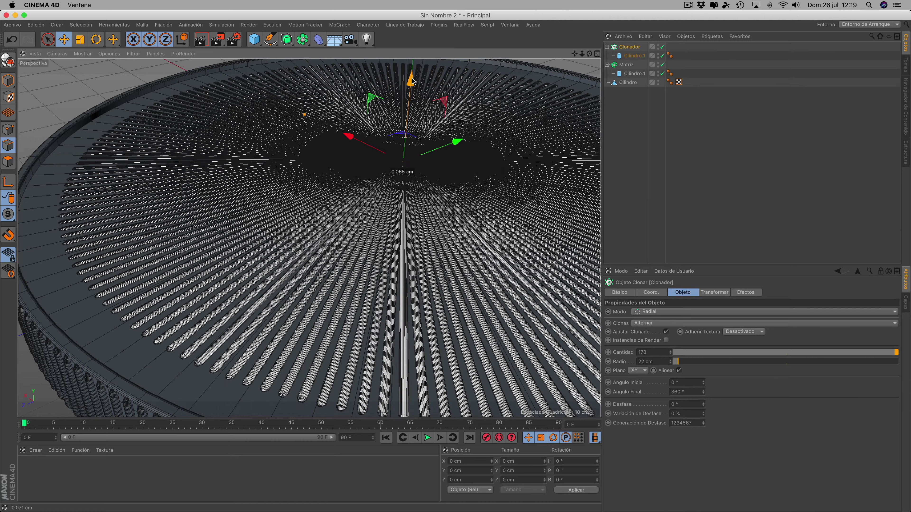
{"action": "scroll", "coordinate": [392, 261], "scroll_direction": "down", "scroll_amount": 3}
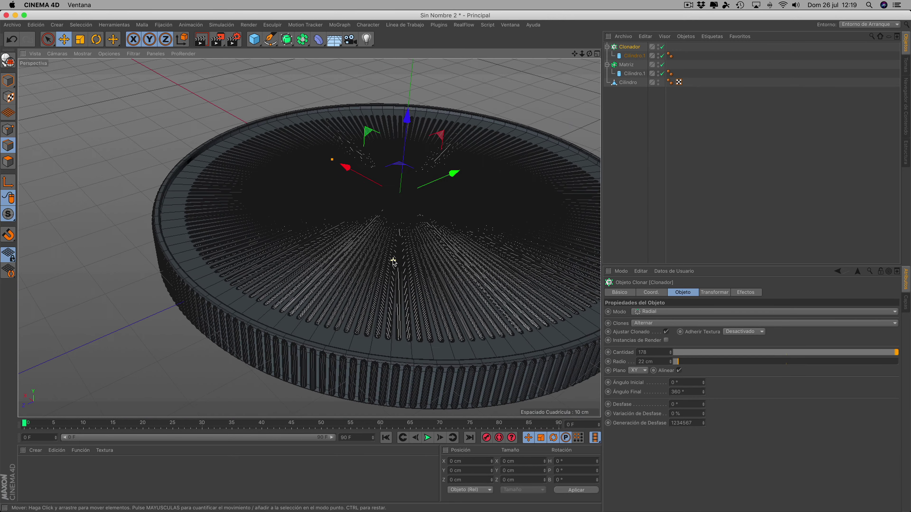
{"action": "scroll", "coordinate": [393, 263], "scroll_direction": "up", "scroll_amount": 3}
{"action": "scroll", "coordinate": [393, 263], "scroll_direction": "down", "scroll_amount": 3}
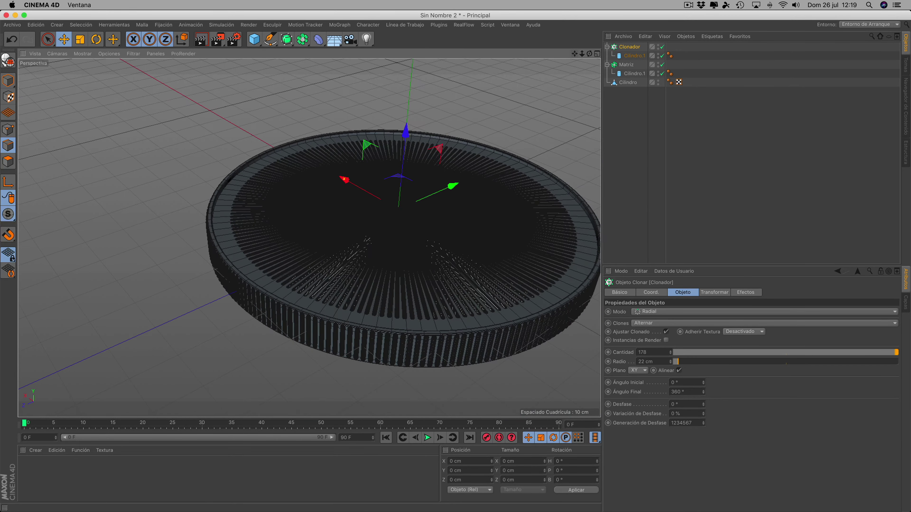
{"action": "scroll", "coordinate": [309, 236], "scroll_direction": "up", "scroll_amount": 2}
{"action": "scroll", "coordinate": [421, 198], "scroll_direction": "up", "scroll_amount": 3}
{"action": "scroll", "coordinate": [421, 195], "scroll_direction": "up", "scroll_amount": 3}
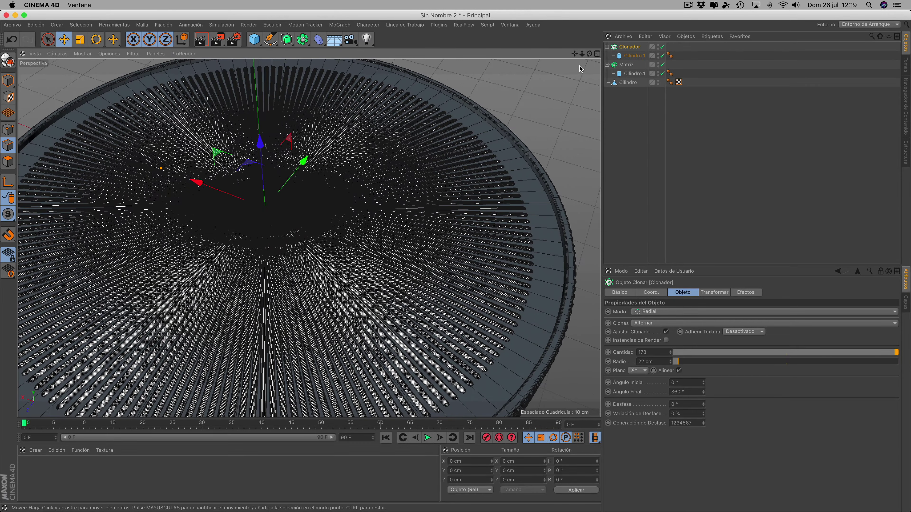
{"action": "scroll", "coordinate": [431, 161], "scroll_direction": "down", "scroll_amount": 3}
{"action": "scroll", "coordinate": [311, 238], "scroll_direction": "down", "scroll_amount": 3}
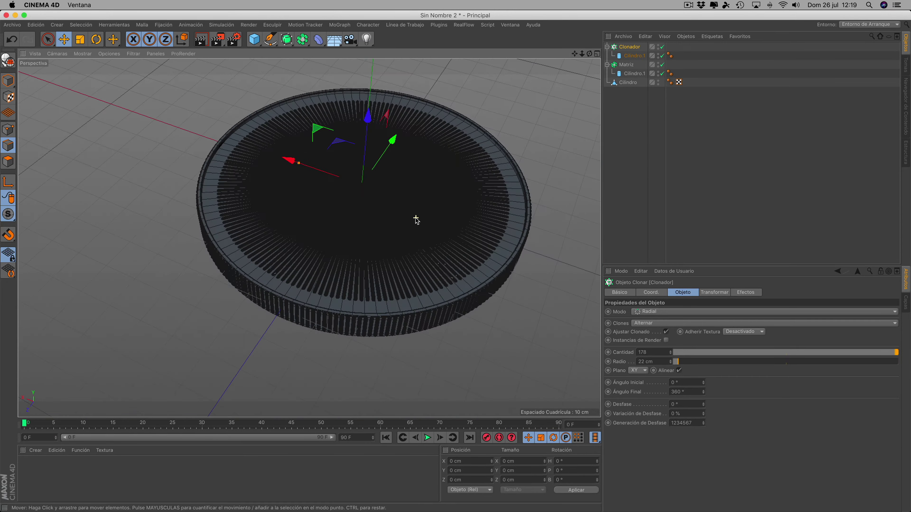
{"action": "scroll", "coordinate": [416, 220], "scroll_direction": "up", "scroll_amount": 2}
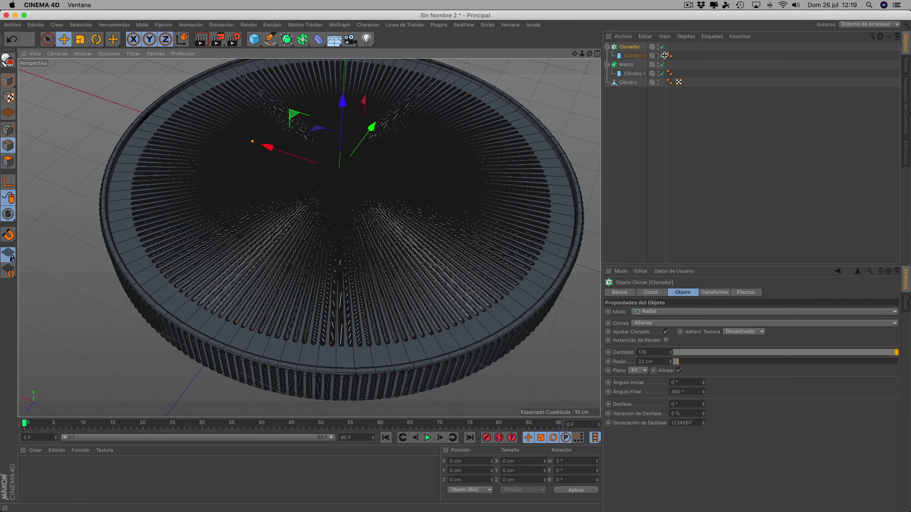
Toggle the radial clones off and on to compare, then select the cloned Cilindro.1.
{"action": "left_click", "coordinate": [662, 47]}
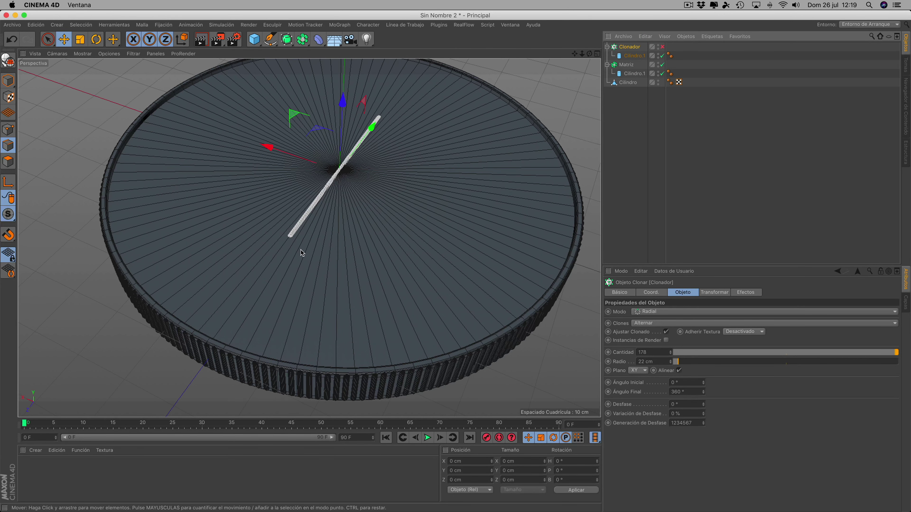
{"action": "left_click", "coordinate": [661, 47]}
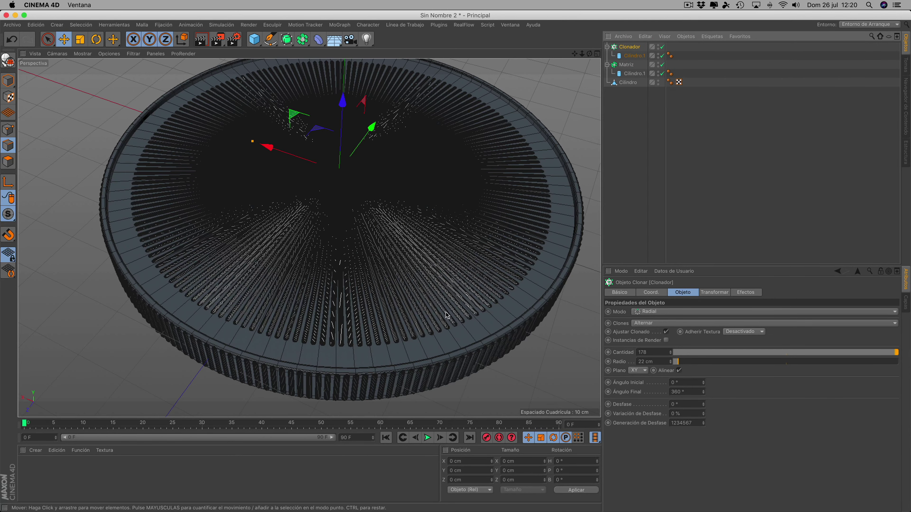
{"action": "scroll", "coordinate": [229, 315], "scroll_direction": "up", "scroll_amount": 3}
{"action": "scroll", "coordinate": [229, 315], "scroll_direction": "up", "scroll_amount": 4}
{"action": "scroll", "coordinate": [229, 315], "scroll_direction": "up", "scroll_amount": 4}
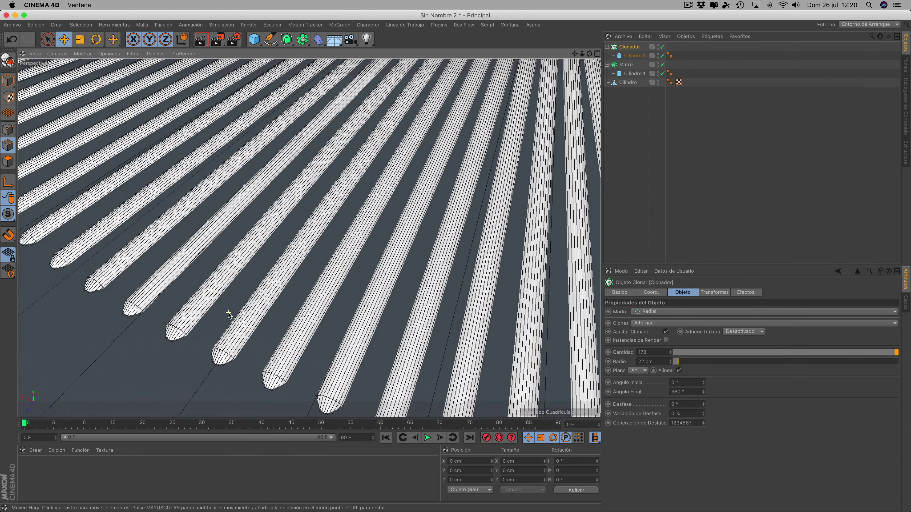
{"action": "scroll", "coordinate": [229, 314], "scroll_direction": "up", "scroll_amount": 3}
{"action": "scroll", "coordinate": [228, 314], "scroll_direction": "down", "scroll_amount": 4}
{"action": "scroll", "coordinate": [229, 314], "scroll_direction": "down", "scroll_amount": 3}
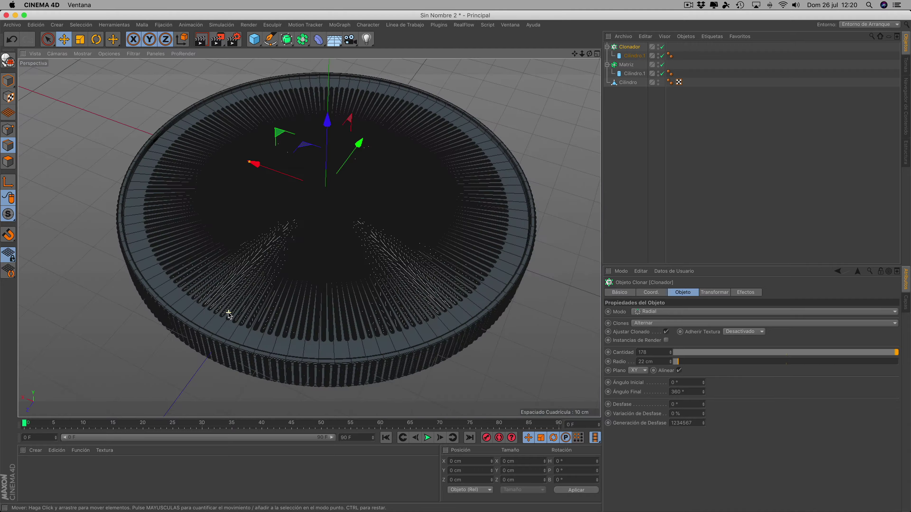
{"action": "scroll", "coordinate": [229, 315], "scroll_direction": "up", "scroll_amount": 2}
{"action": "scroll", "coordinate": [229, 315], "scroll_direction": "down", "scroll_amount": 2}
{"action": "scroll", "coordinate": [229, 314], "scroll_direction": "down", "scroll_amount": 1}
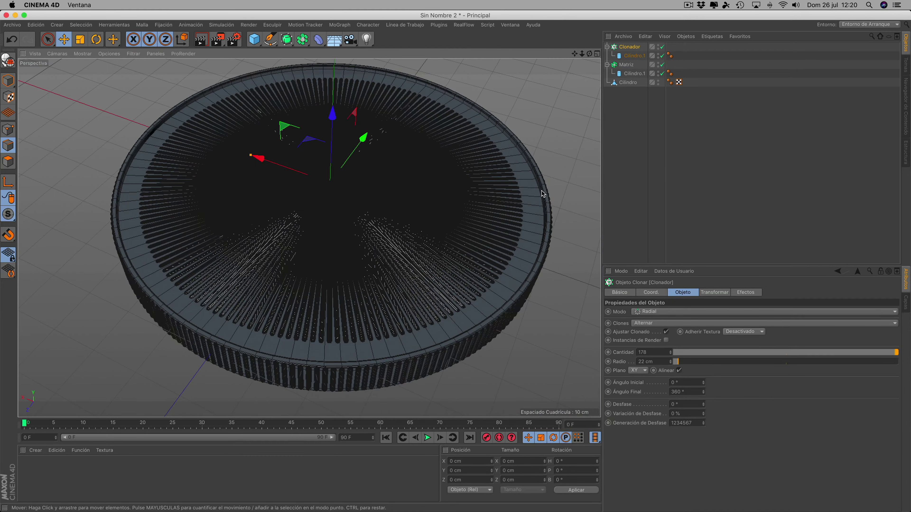
{"action": "mouse_move", "coordinate": [589, 53]}
{"action": "left_mouse_down"}
{"action": "mouse_move", "coordinate": [591, 107]}
{"action": "mouse_move", "coordinate": [198, 265]}
{"action": "left_mouse_up"}
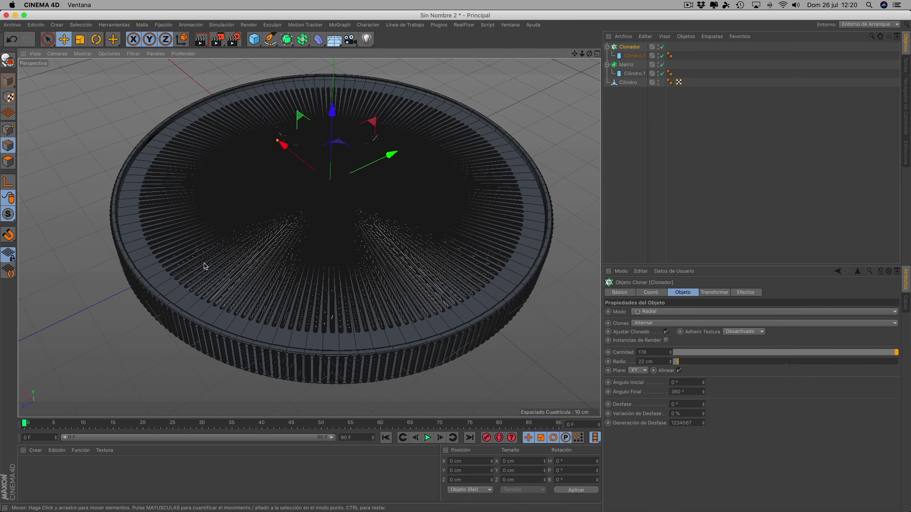
{"action": "left_click", "coordinate": [634, 55]}
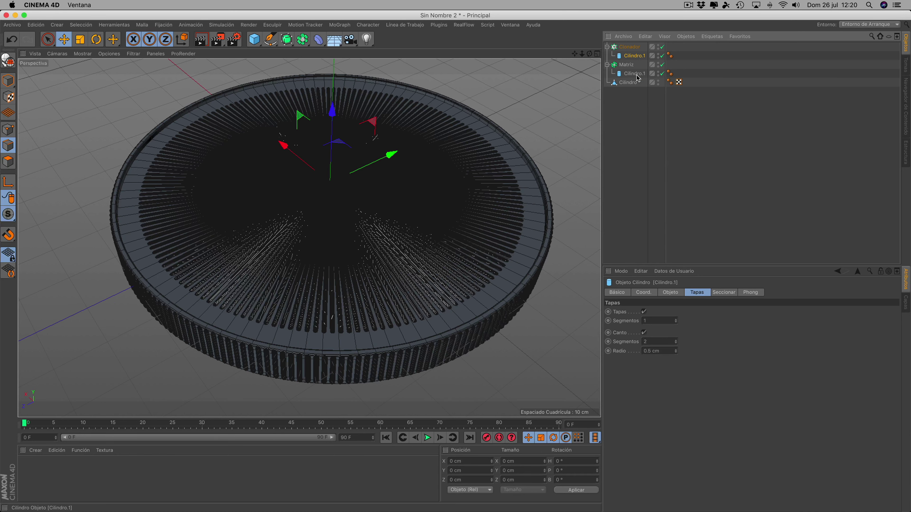
Tweak the relief cylinders' height from 43.5 cm down to 39.5 cm, then up to about 42.6 cm.
{"action": "left_click", "coordinate": [670, 292]}
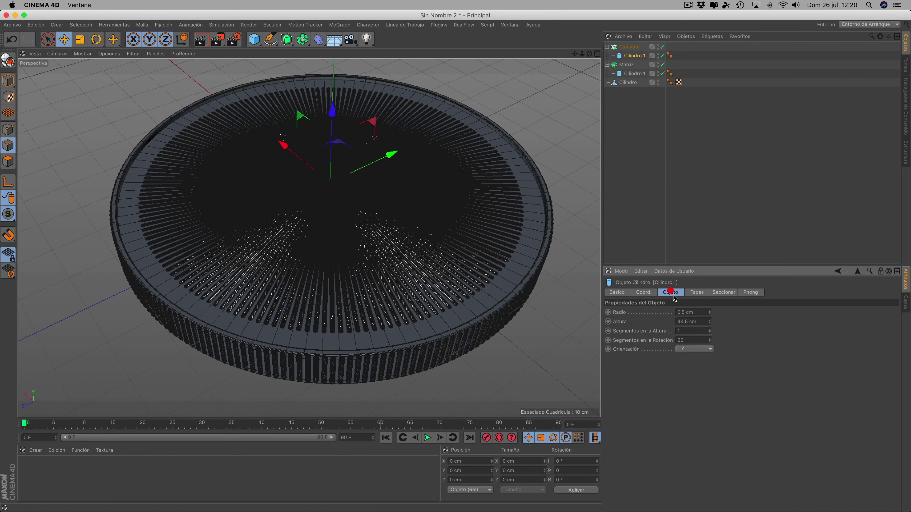
{"action": "left_click", "coordinate": [709, 324]}
{"action": "left_click_drag", "start_coordinate": [709, 324], "coordinate": [711, 325]}
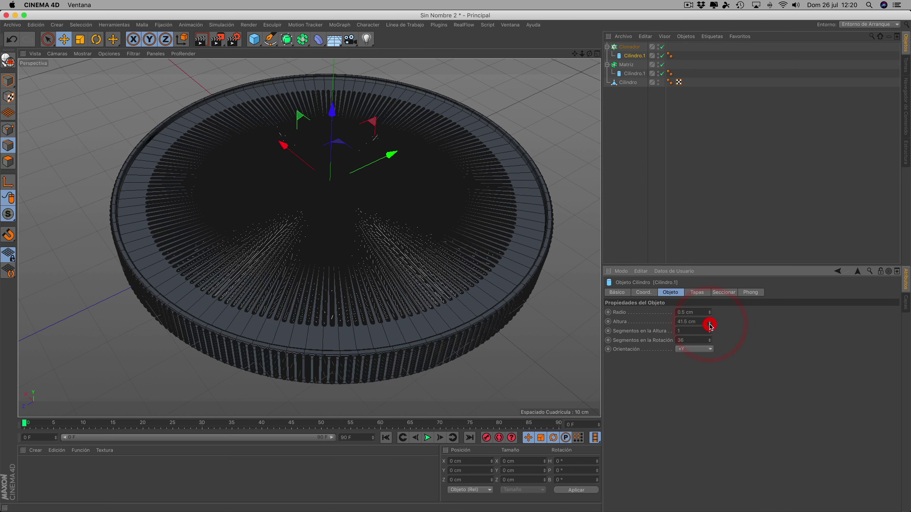
{"action": "left_click", "coordinate": [710, 324]}
{"action": "left_click", "coordinate": [710, 326]}
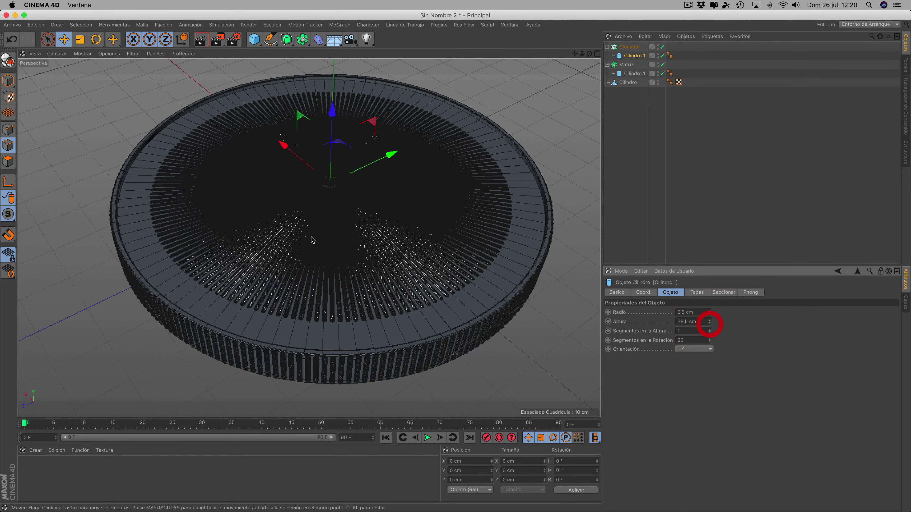
{"action": "scroll", "coordinate": [309, 239], "scroll_direction": "up", "scroll_amount": 3}
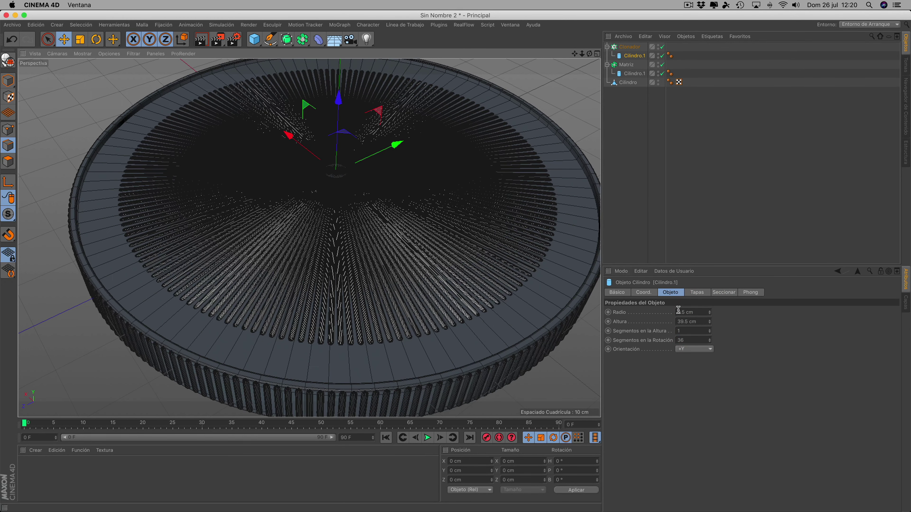
{"action": "left_click", "coordinate": [710, 324]}
{"action": "left_click", "coordinate": [709, 325]}
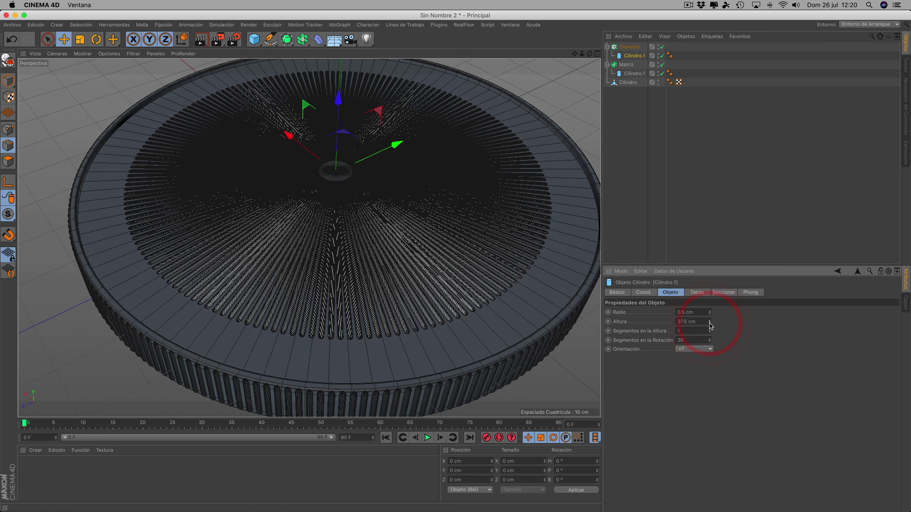
{"action": "left_click", "coordinate": [710, 320]}
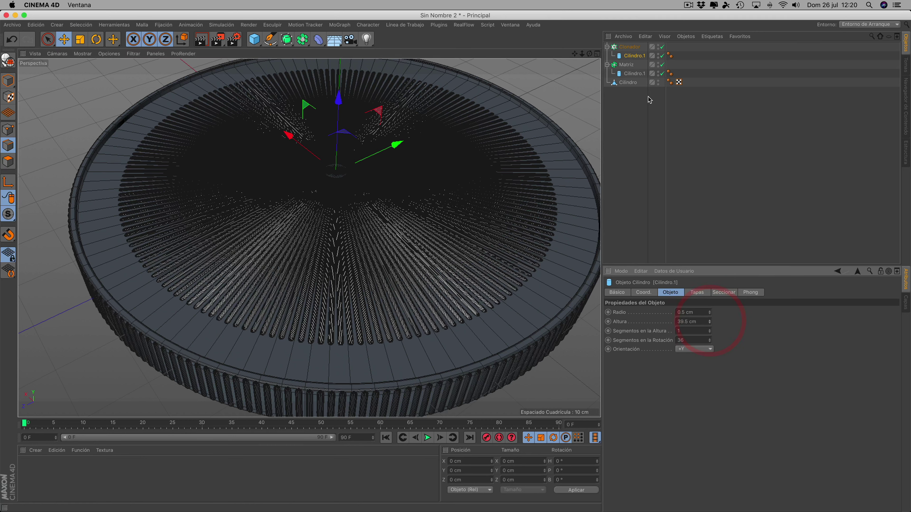
{"action": "left_click", "coordinate": [633, 48]}
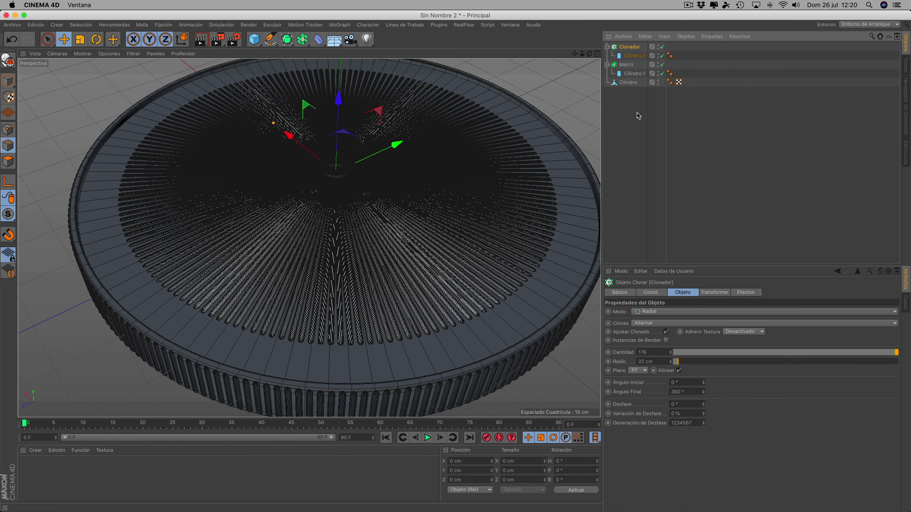
{"action": "left_click", "coordinate": [634, 56]}
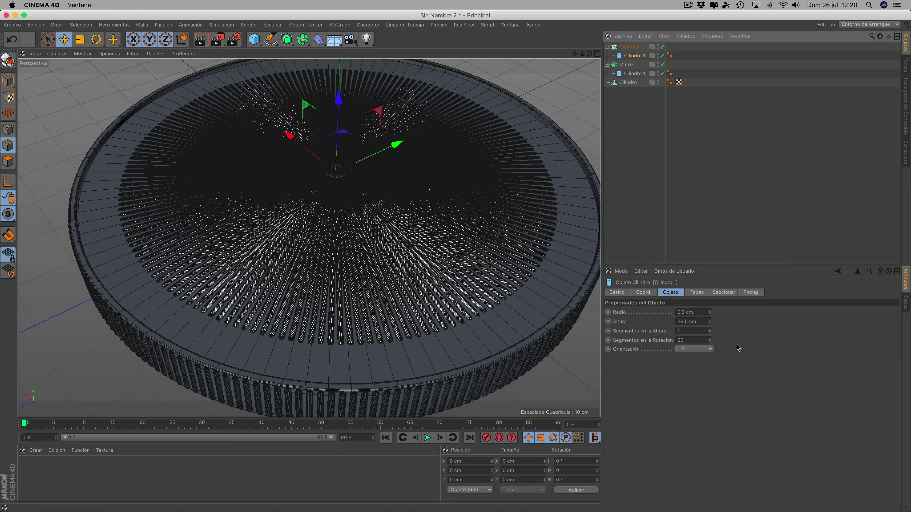
{"action": "left_click_drag", "start_coordinate": [709, 322], "coordinate": [709, 318]}
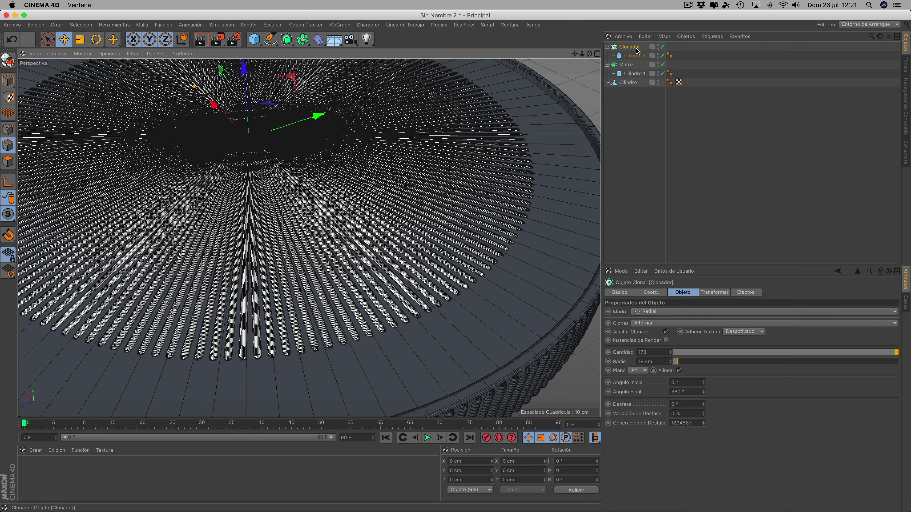
Step the Clonador radius up to 22 cm, then settle it at 20 cm after checking the ring.
{"action": "left_click", "coordinate": [632, 46]}
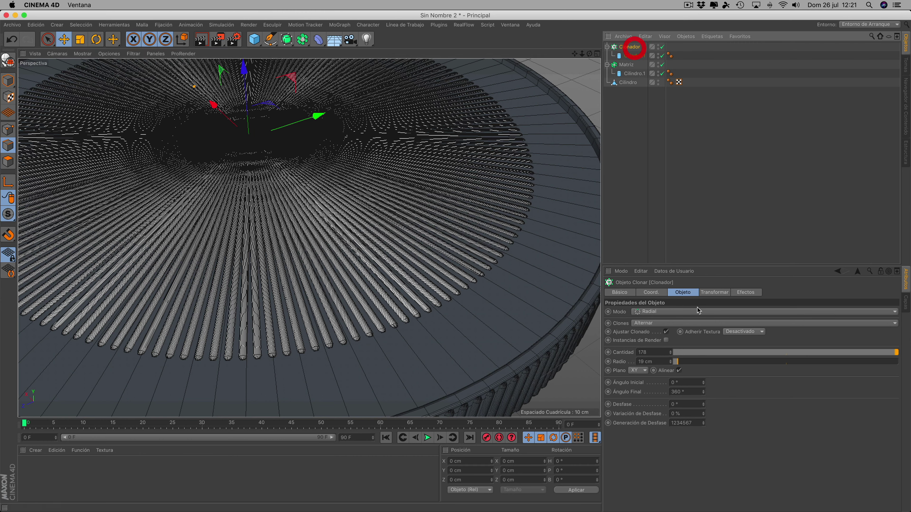
{"action": "left_click", "coordinate": [670, 361]}
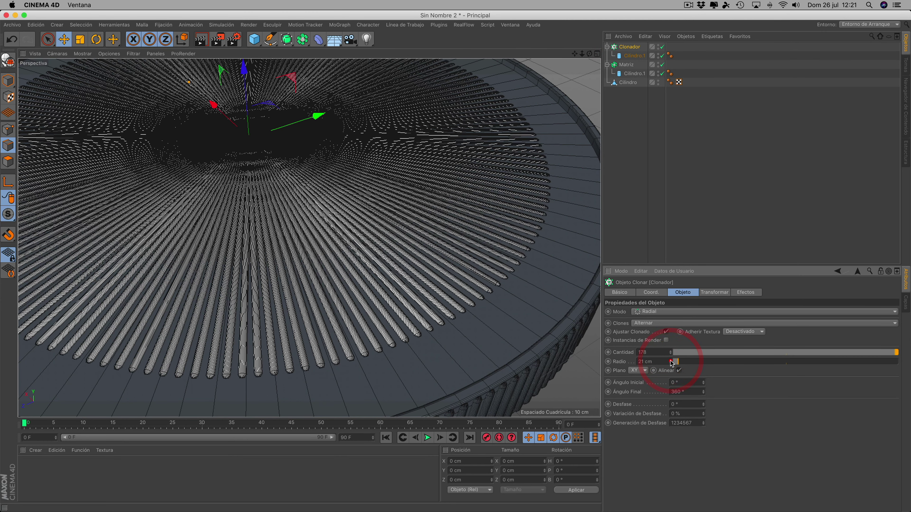
{"action": "left_click", "coordinate": [670, 360]}
{"action": "left_click", "coordinate": [670, 363]}
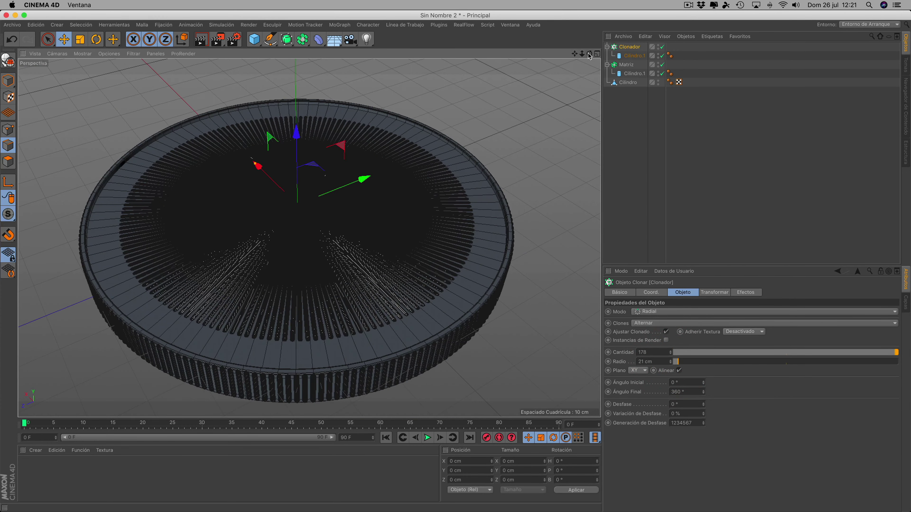
{"action": "left_click_drag", "start_coordinate": [565, 83], "coordinate": [402, 205], "text": "alt"}
{"action": "scroll", "coordinate": [403, 205], "scroll_direction": "up", "scroll_amount": 5}
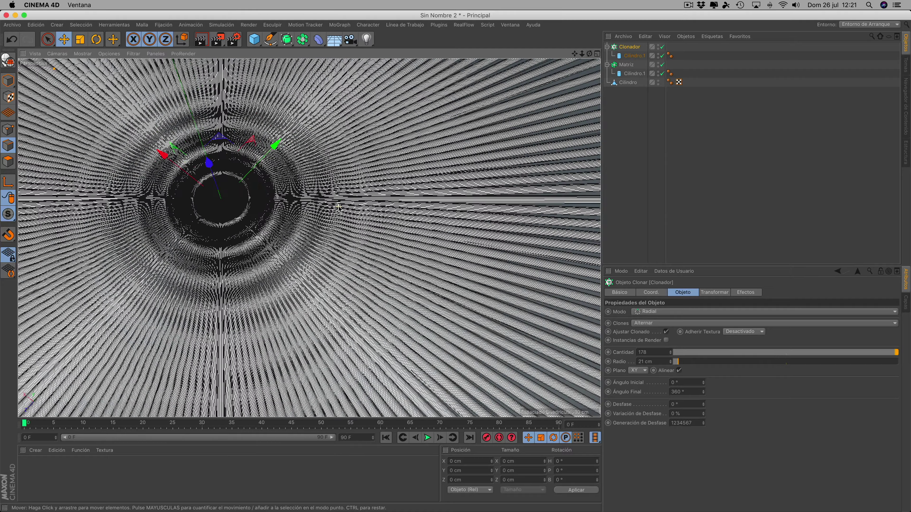
{"action": "scroll", "coordinate": [373, 207], "scroll_direction": "up", "scroll_amount": 5}
{"action": "scroll", "coordinate": [339, 209], "scroll_direction": "up", "scroll_amount": 3}
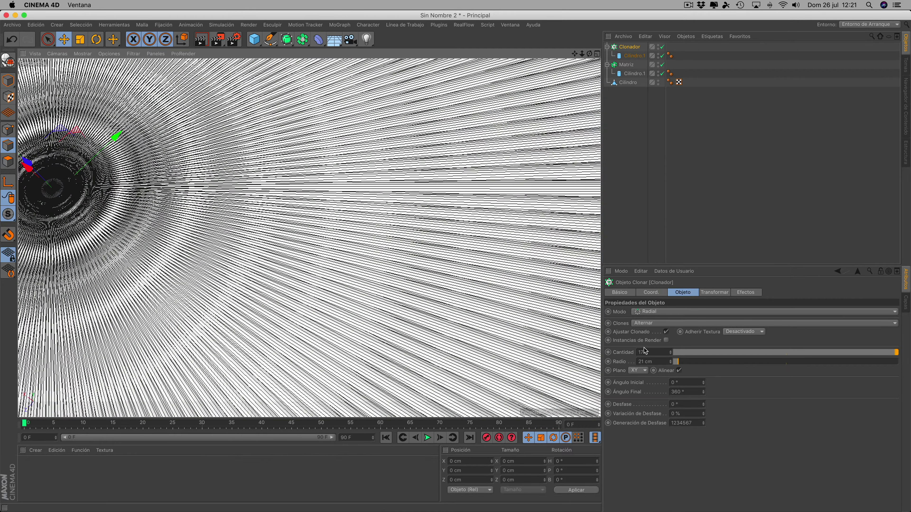
{"action": "left_click", "coordinate": [670, 362]}
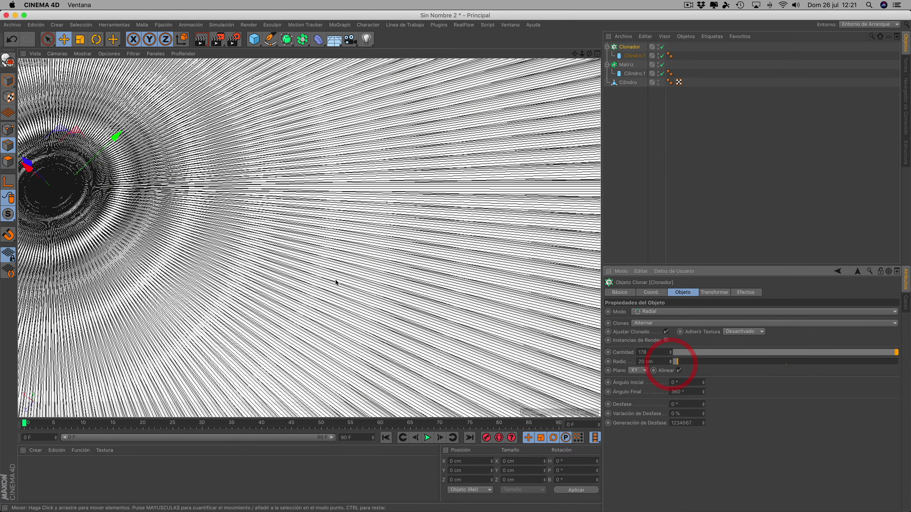
{"action": "scroll", "coordinate": [300, 269], "scroll_direction": "down", "scroll_amount": 10}
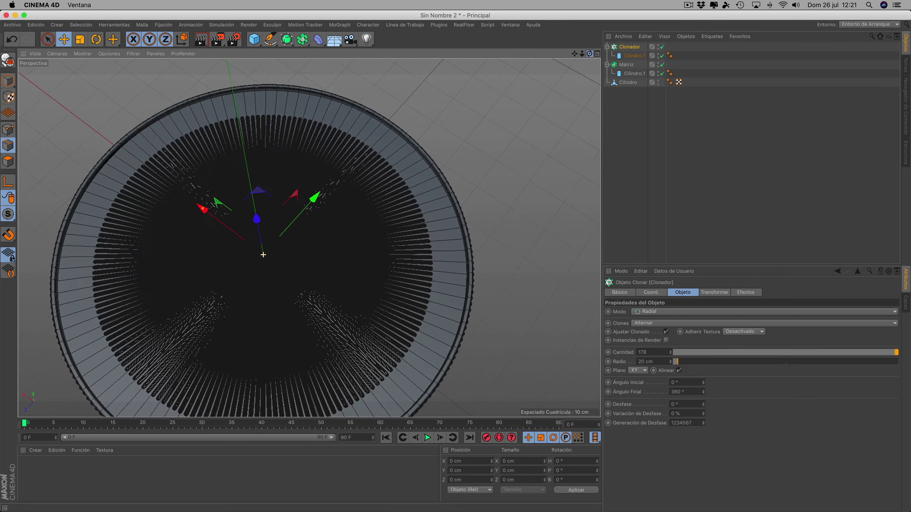
{"action": "left_click_drag", "start_coordinate": [589, 54], "coordinate": [548, 91]}
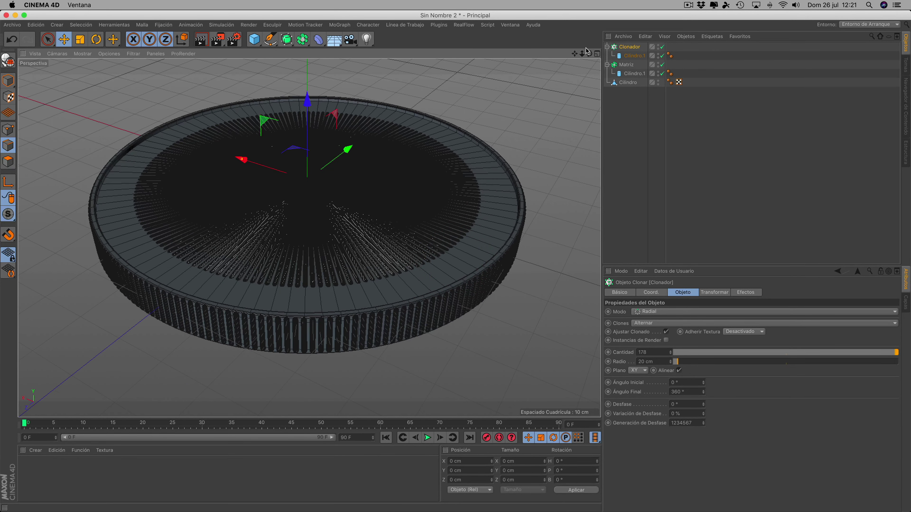
{"action": "mouse_move", "coordinate": [588, 54]}
{"action": "left_mouse_down"}
{"action": "mouse_move", "coordinate": [586, 63]}
{"action": "mouse_move", "coordinate": [586, 43]}
{"action": "mouse_move", "coordinate": [589, 63]}
{"action": "left_mouse_up"}
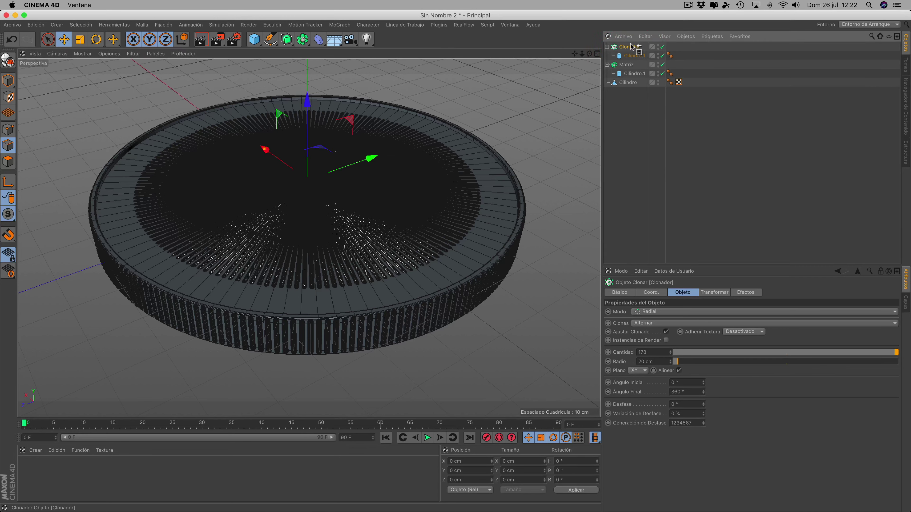
Duplicate Clonador with its cylinder and move the copy down along Y.
{"action": "left_click_drag", "start_coordinate": [631, 46], "coordinate": [631, 45], "text": "ctrl"}
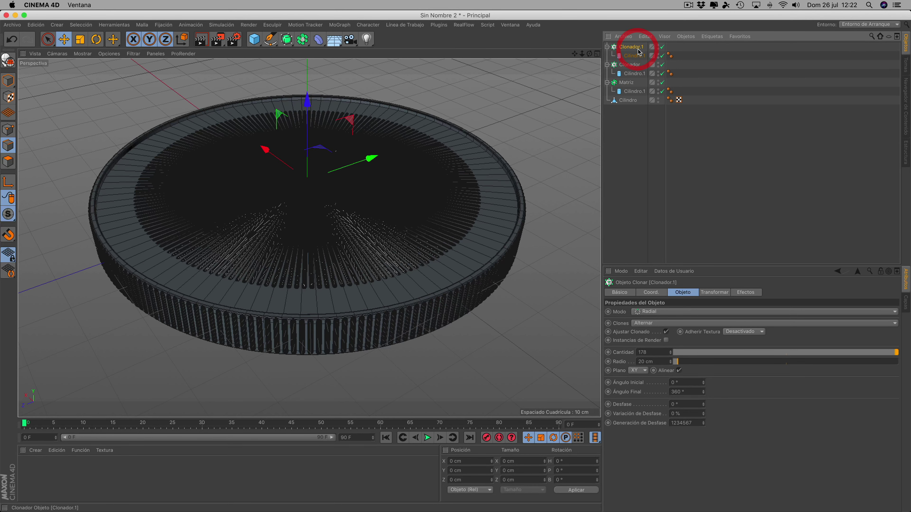
{"action": "mouse_move", "coordinate": [303, 105]}
{"action": "left_mouse_down"}
{"action": "mouse_move", "coordinate": [307, 140]}
{"action": "mouse_move", "coordinate": [378, 228]}
{"action": "left_mouse_up"}
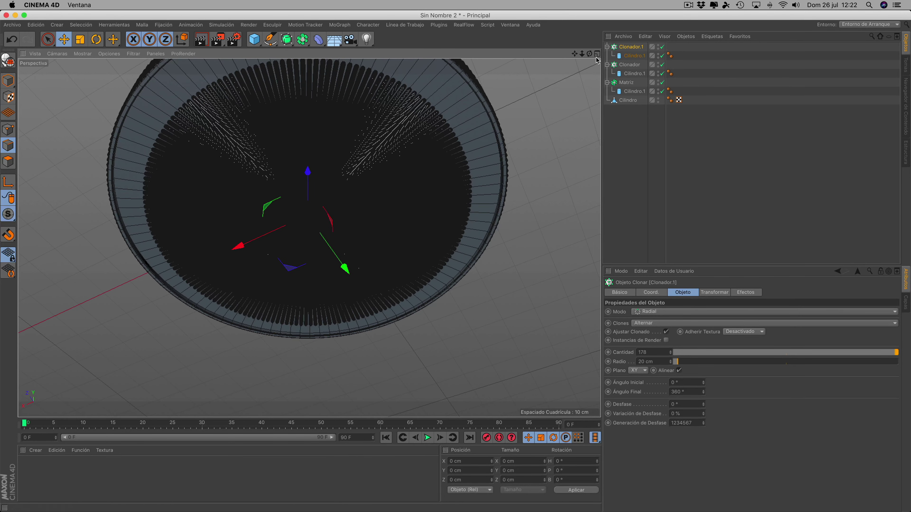
{"action": "left_click_drag", "start_coordinate": [589, 53], "coordinate": [589, 90]}
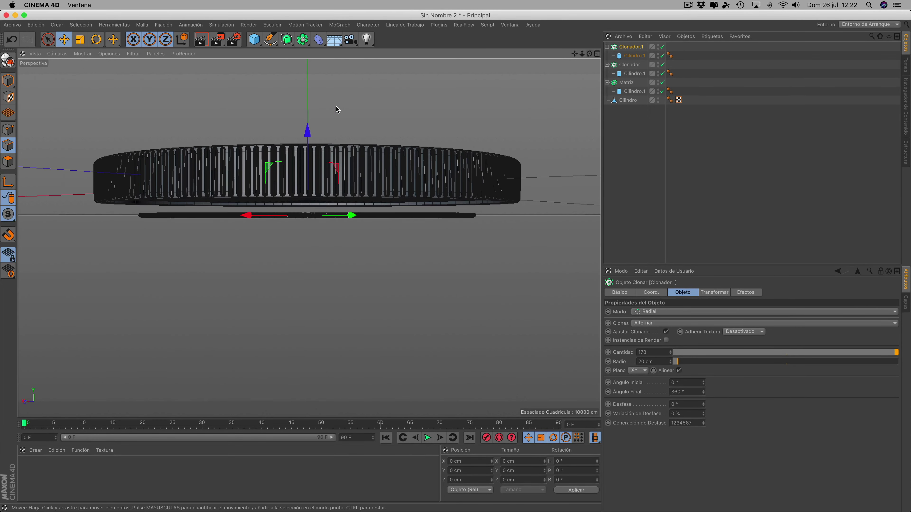
Raise Clonador.1 about 3 cm, then 1 cm, then nudge it, checking from several angles.
{"action": "left_click_drag", "start_coordinate": [308, 133], "coordinate": [308, 122]}
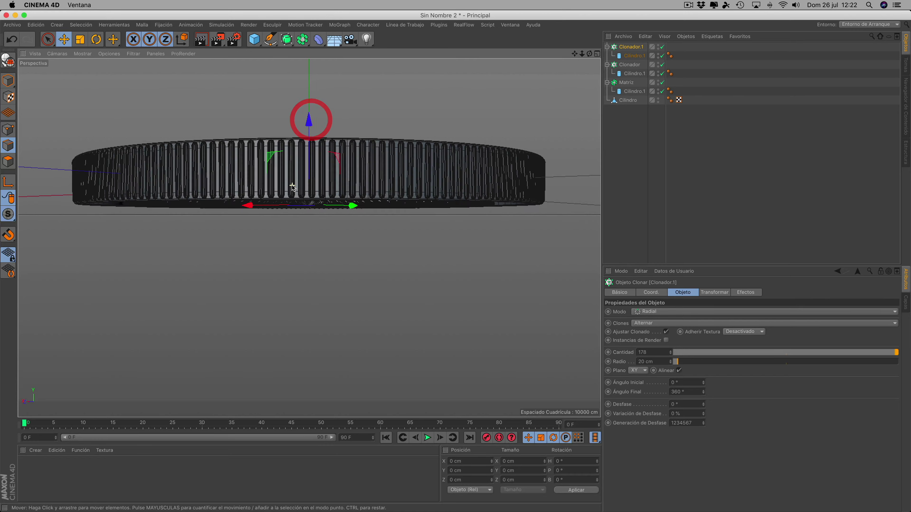
{"action": "scroll", "coordinate": [294, 188], "scroll_direction": "up", "scroll_amount": 5}
{"action": "left_click_drag", "start_coordinate": [589, 57], "coordinate": [398, 158]}
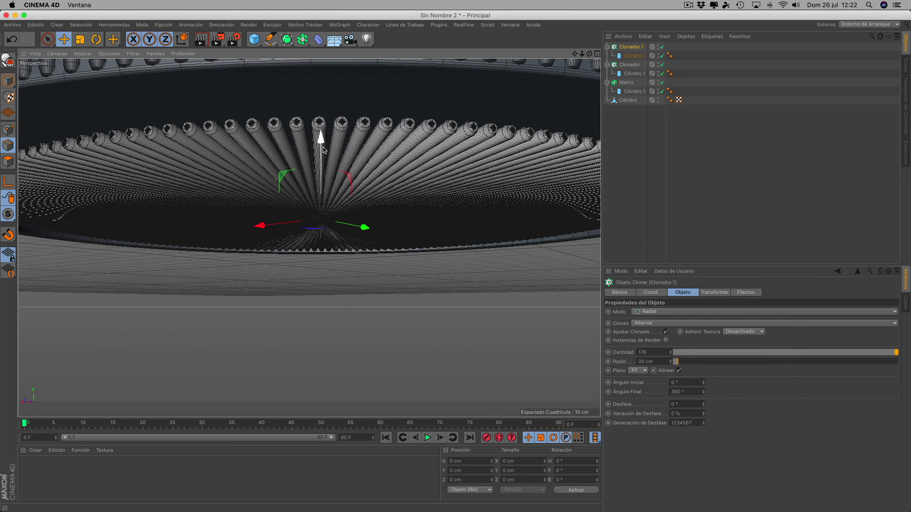
{"action": "left_click_drag", "start_coordinate": [325, 149], "coordinate": [322, 139]}
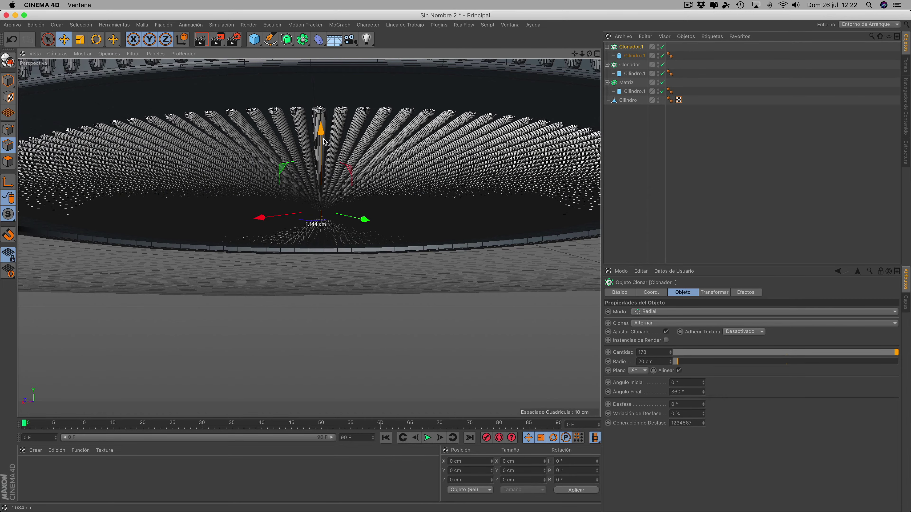
{"action": "mouse_move", "coordinate": [589, 56]}
{"action": "left_mouse_down"}
{"action": "mouse_move", "coordinate": [589, 94]}
{"action": "mouse_move", "coordinate": [588, 56]}
{"action": "left_mouse_up"}
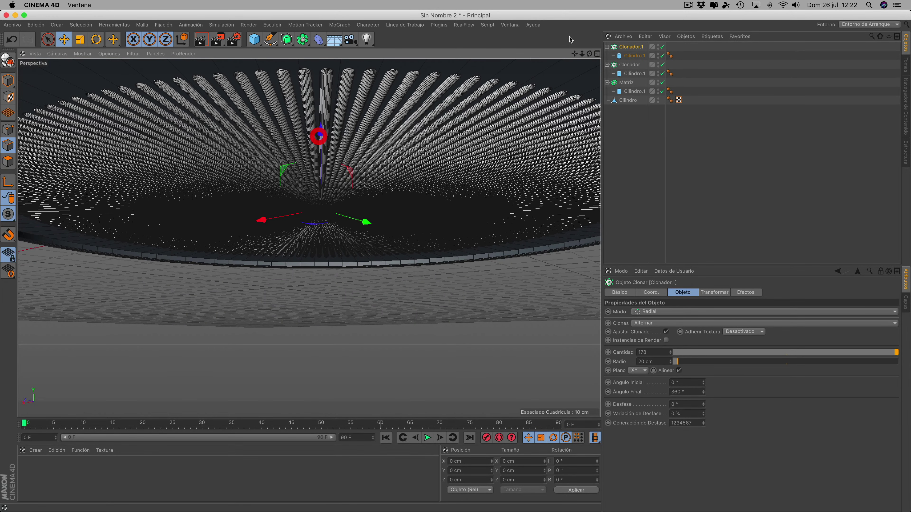
{"action": "mouse_move", "coordinate": [589, 55]}
{"action": "left_mouse_down"}
{"action": "mouse_move", "coordinate": [589, 87]}
{"action": "mouse_move", "coordinate": [588, 65]}
{"action": "left_mouse_up"}
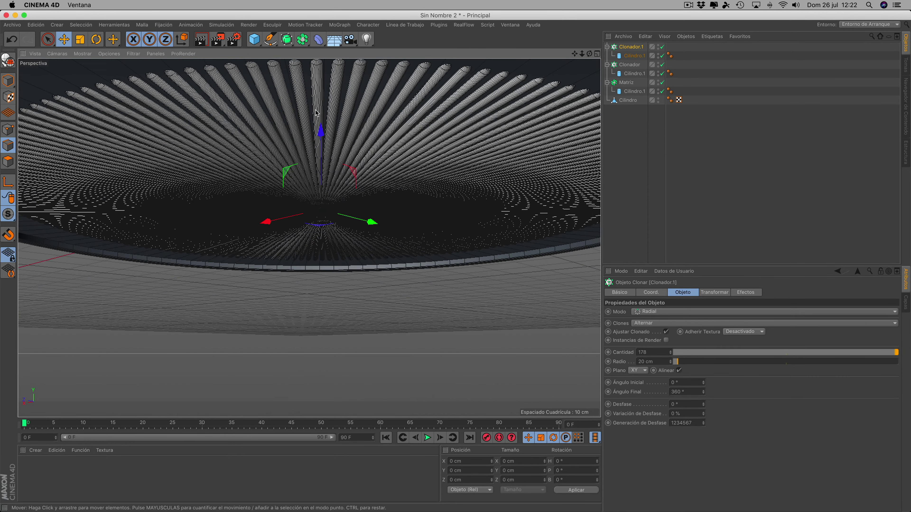
{"action": "left_click_drag", "start_coordinate": [323, 135], "coordinate": [323, 133]}
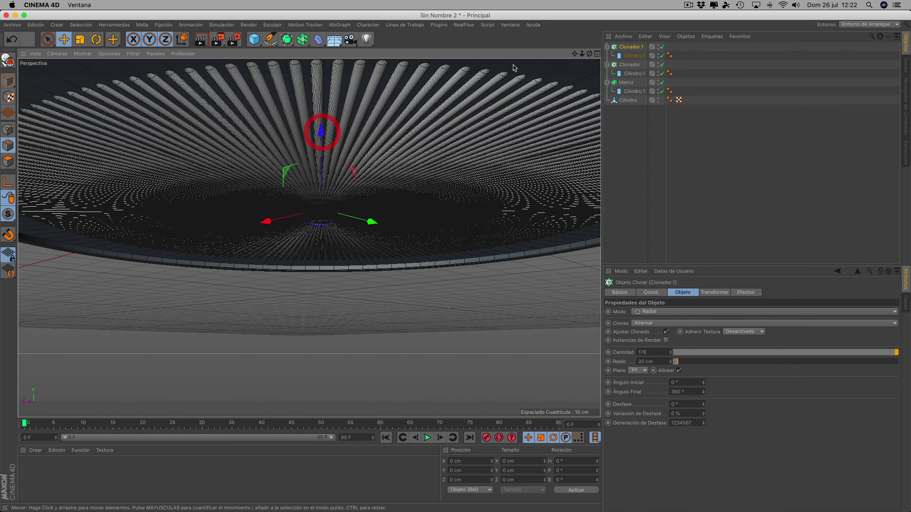
{"action": "left_click_drag", "start_coordinate": [589, 54], "coordinate": [589, 77]}
{"action": "scroll", "coordinate": [386, 143], "scroll_direction": "down", "scroll_amount": 5}
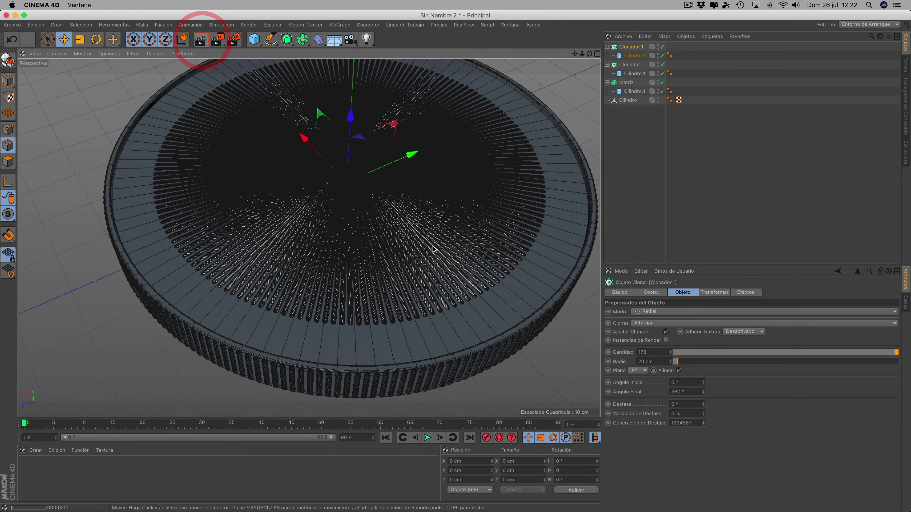
{"action": "key", "text": "super+r"}
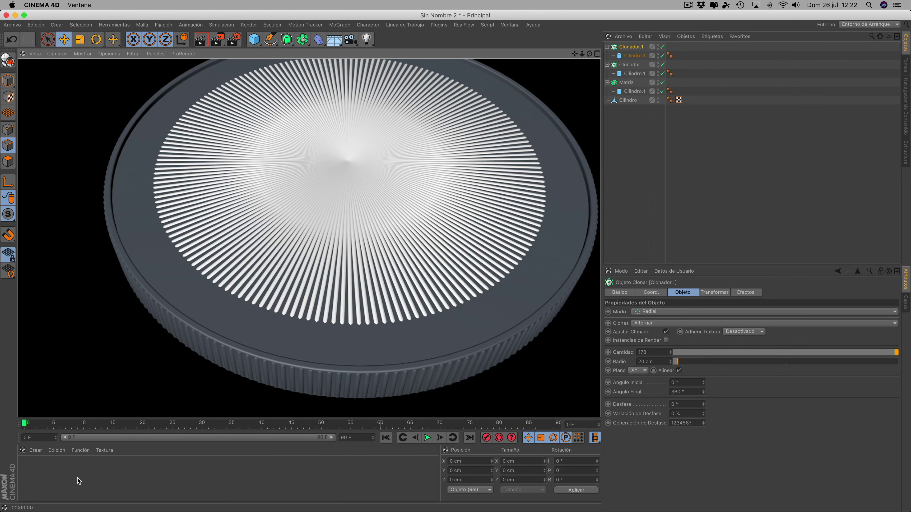
{"action": "double_click", "coordinate": [90, 483]}
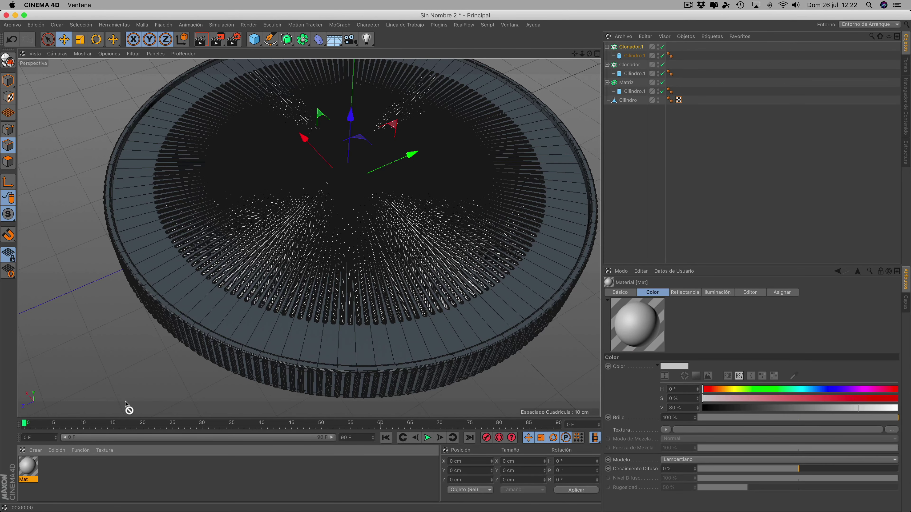
{"action": "left_click_drag", "start_coordinate": [124, 402], "coordinate": [242, 328]}
{"action": "left_click_drag", "start_coordinate": [631, 49], "coordinate": [631, 47]}
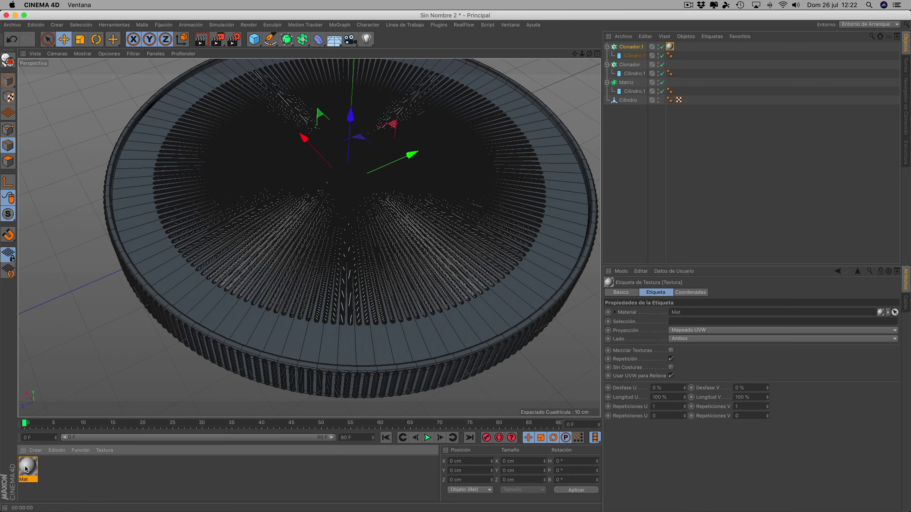
{"action": "mouse_move", "coordinate": [570, 79]}
{"action": "left_mouse_down"}
{"action": "mouse_move", "coordinate": [626, 65]}
{"action": "mouse_move", "coordinate": [630, 84]}
{"action": "left_mouse_up"}
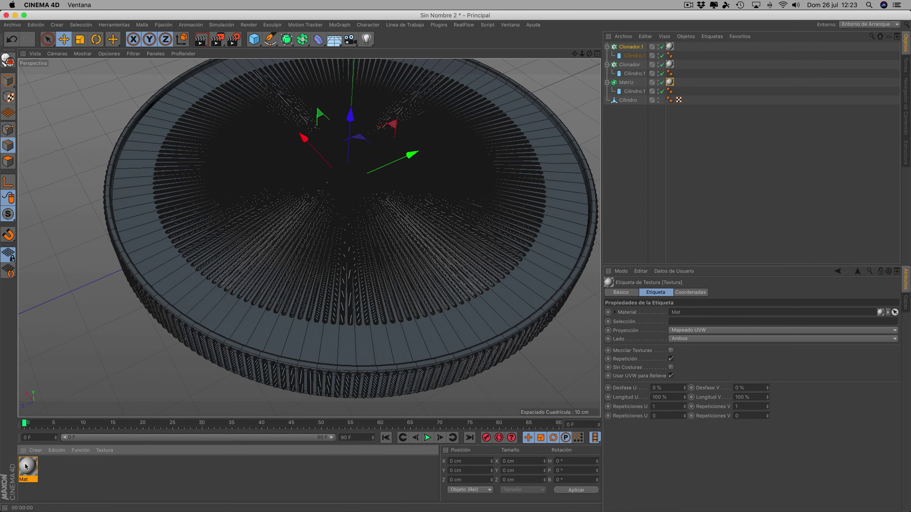
{"action": "left_click_drag", "start_coordinate": [324, 349], "coordinate": [323, 350]}
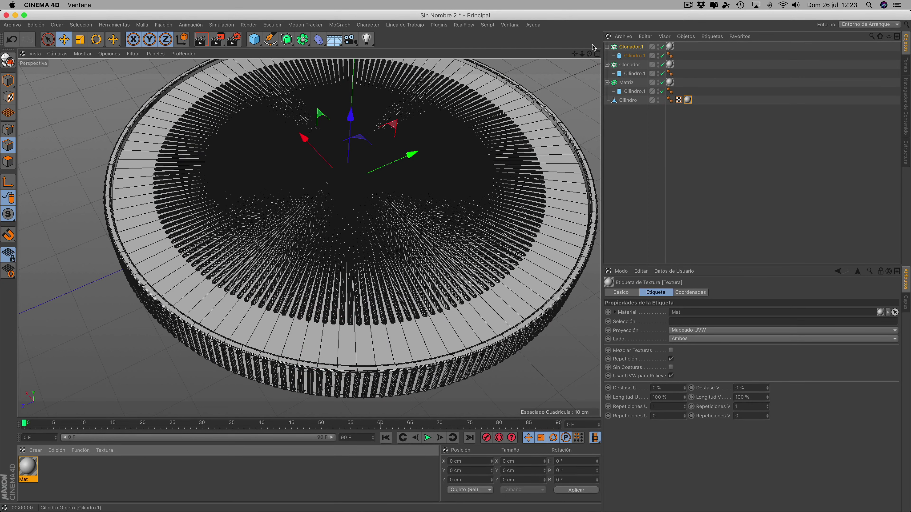
{"action": "left_click_drag", "start_coordinate": [590, 53], "coordinate": [589, 43]}
{"action": "left_click_drag", "start_coordinate": [347, 182], "coordinate": [484, 194], "text": "alt"}
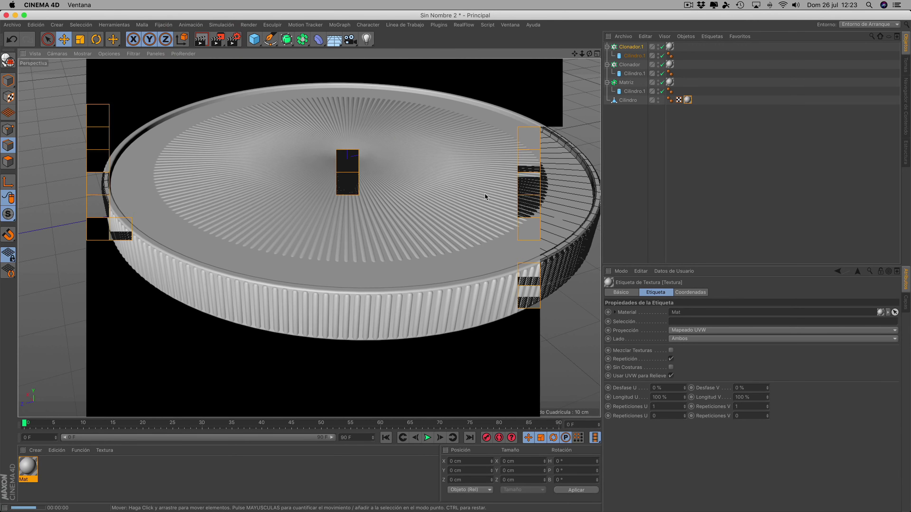
{"action": "key", "text": "super+r"}
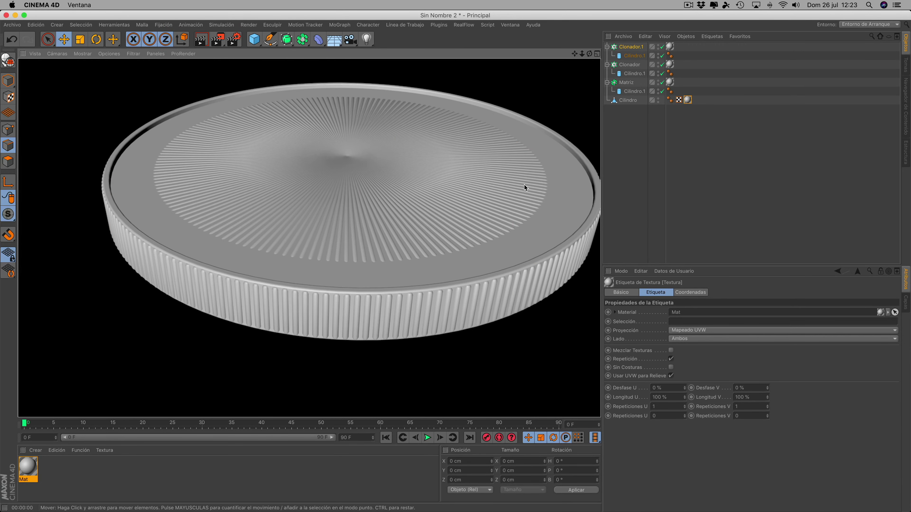
{"action": "left_click_drag", "start_coordinate": [589, 53], "coordinate": [577, 61]}
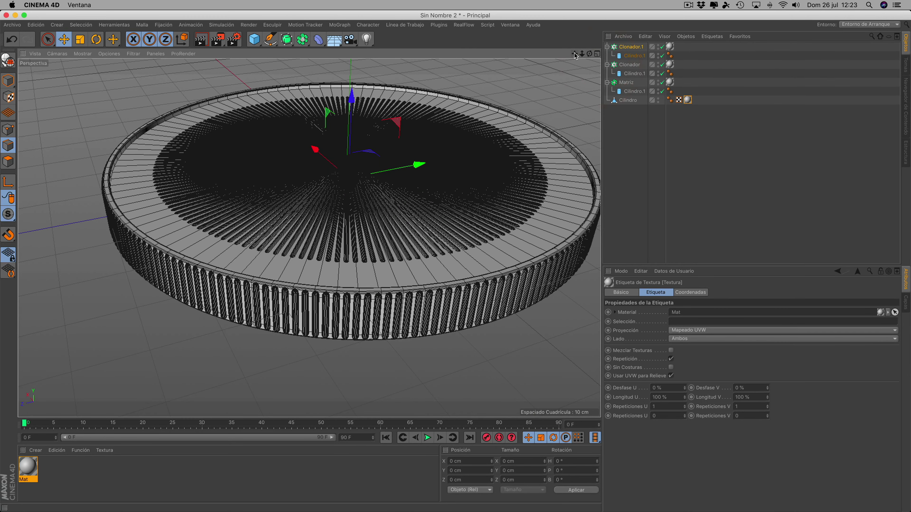
{"action": "key", "text": "super+r"}
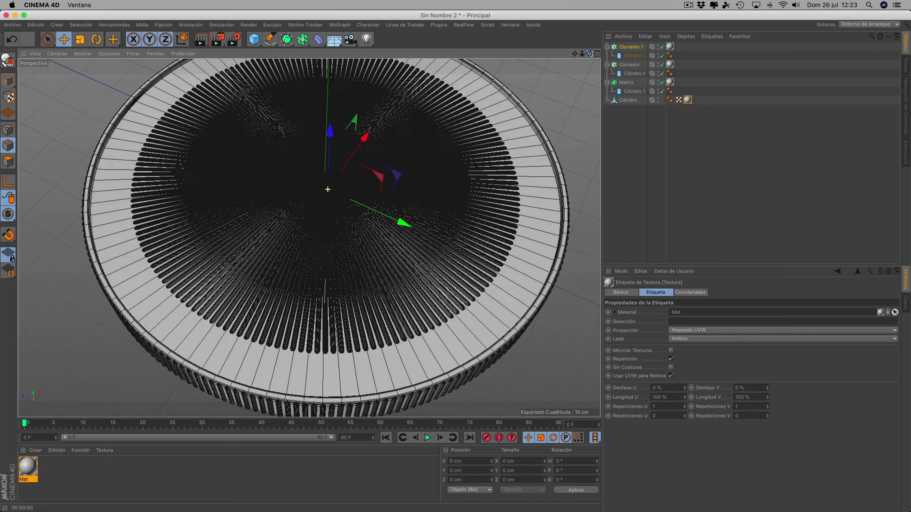
{"action": "mouse_move", "coordinate": [589, 53]}
{"action": "left_mouse_down"}
{"action": "mouse_move", "coordinate": [574, 72]}
{"action": "mouse_move", "coordinate": [586, 58]}
{"action": "left_mouse_up"}
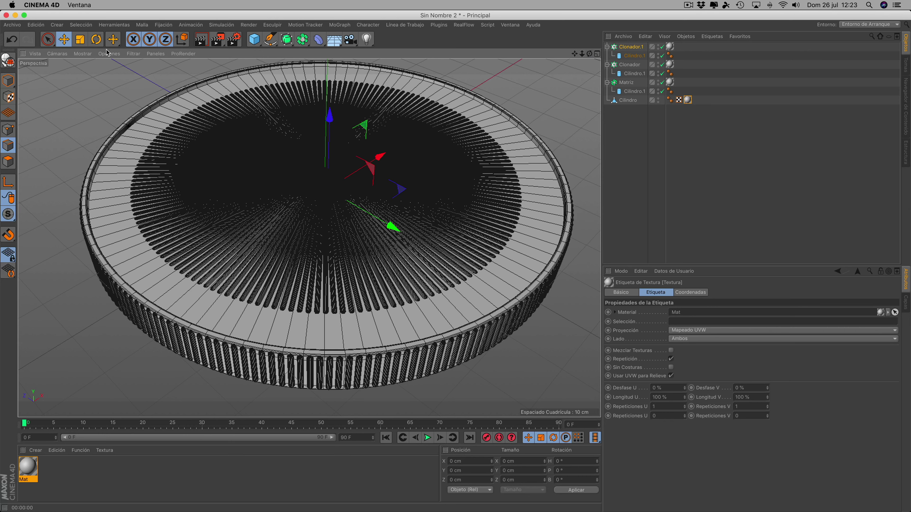
Loop-select the Cilindro top cap polygons and extrude them slightly.
{"action": "left_click", "coordinate": [628, 100]}
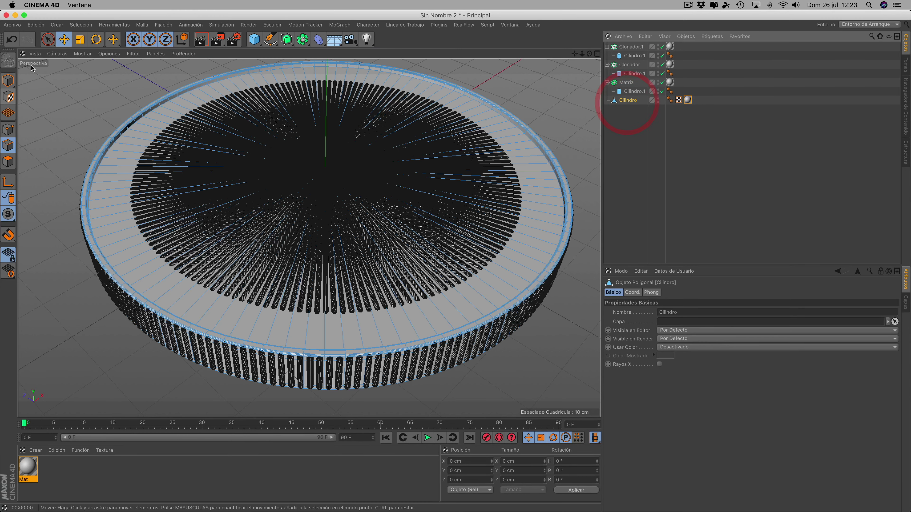
{"action": "left_click", "coordinate": [47, 39]}
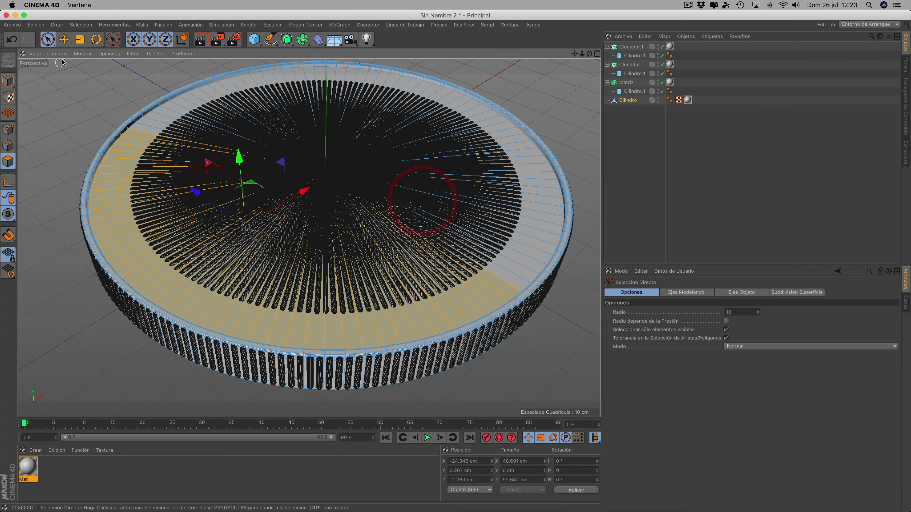
{"action": "left_click", "coordinate": [81, 24]}
{"action": "left_click", "coordinate": [93, 87]}
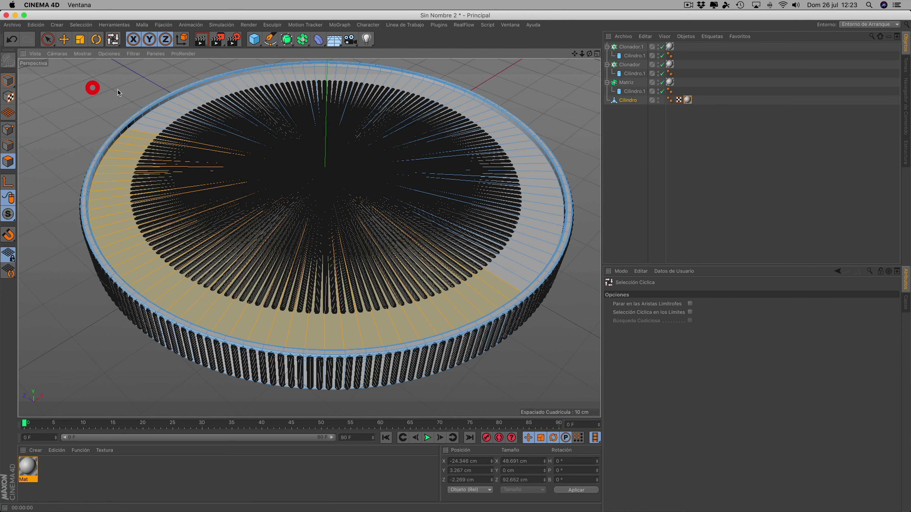
{"action": "left_click", "coordinate": [173, 107]}
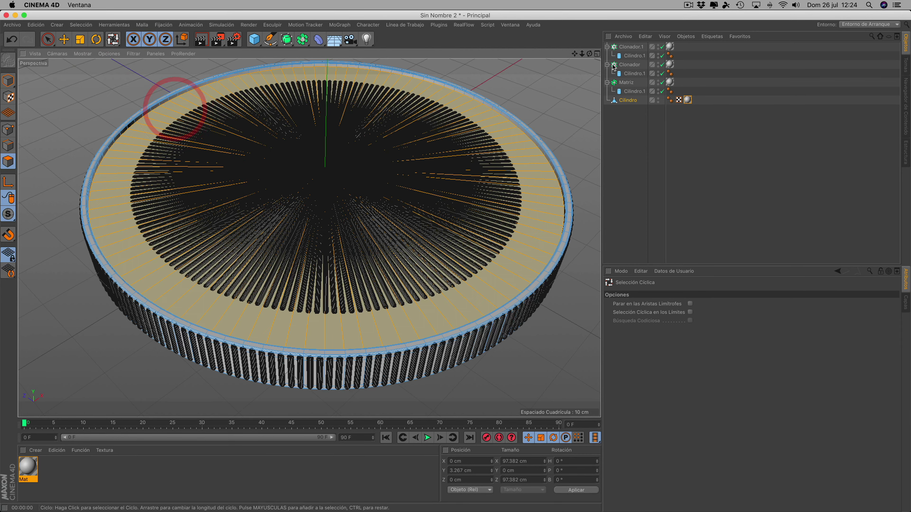
{"action": "mouse_move", "coordinate": [589, 54]}
{"action": "left_mouse_down"}
{"action": "mouse_move", "coordinate": [488, 101]}
{"action": "mouse_move", "coordinate": [447, 143]}
{"action": "mouse_move", "coordinate": [508, 123]}
{"action": "left_mouse_up"}
{"action": "left_click", "coordinate": [508, 123]}
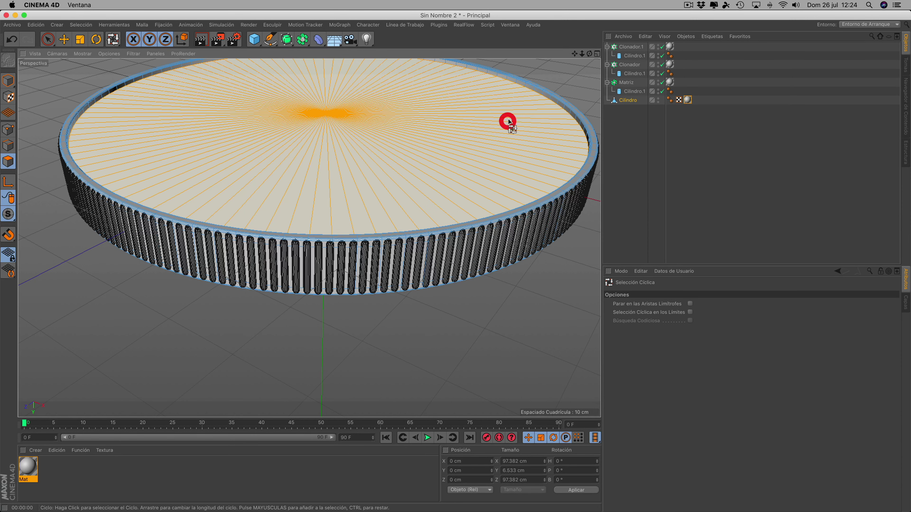
{"action": "right_click", "coordinate": [555, 74]}
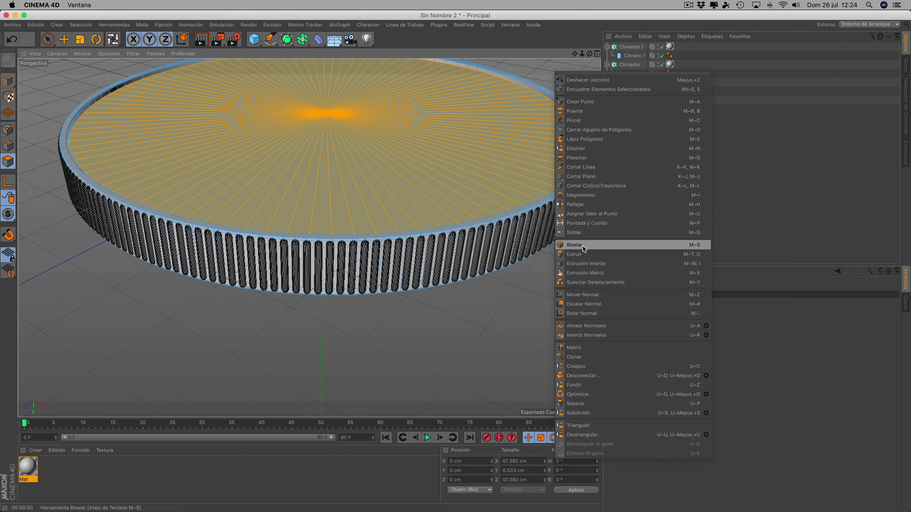
{"action": "left_click", "coordinate": [580, 254]}
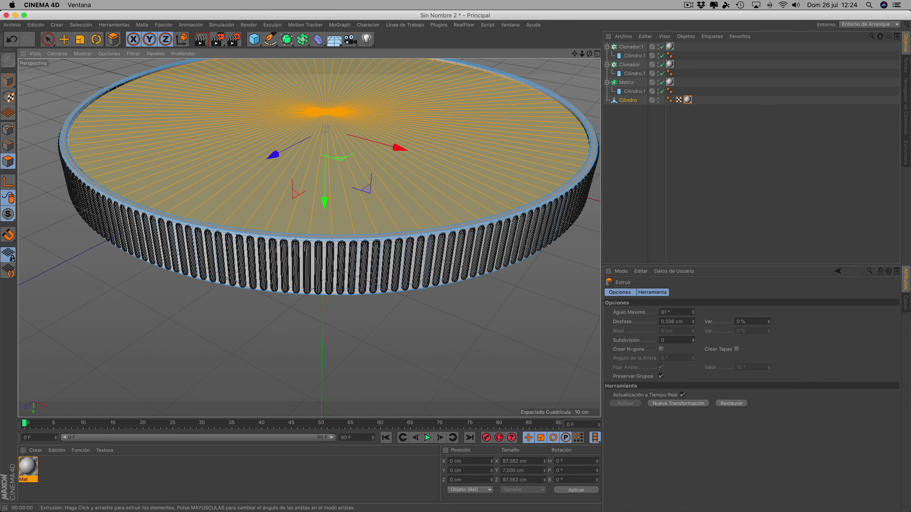
{"action": "mouse_move", "coordinate": [589, 53]}
{"action": "left_mouse_down"}
{"action": "mouse_move", "coordinate": [590, 72]}
{"action": "mouse_move", "coordinate": [589, 63]}
{"action": "left_mouse_up"}
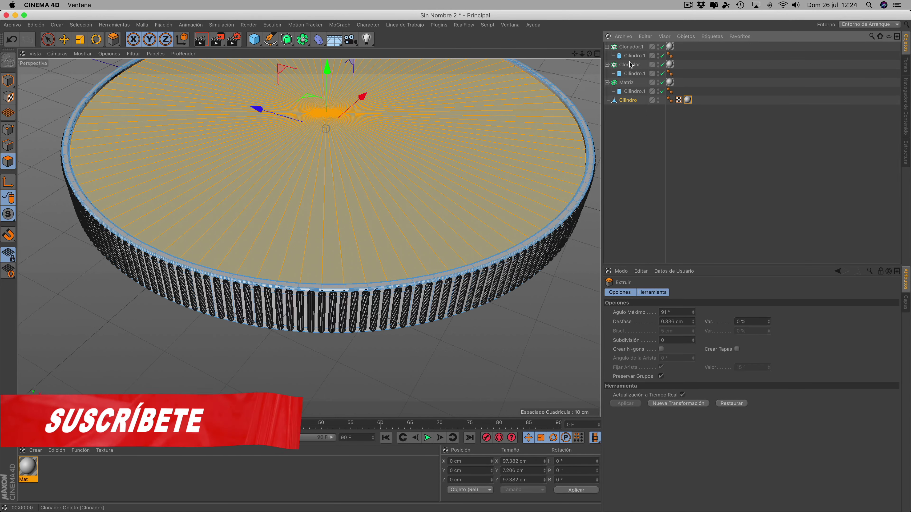
Lift Clonador and Clonador.1 (about 0.8 cm) so the relief sits on the raised face.
{"action": "left_click", "coordinate": [630, 47]}
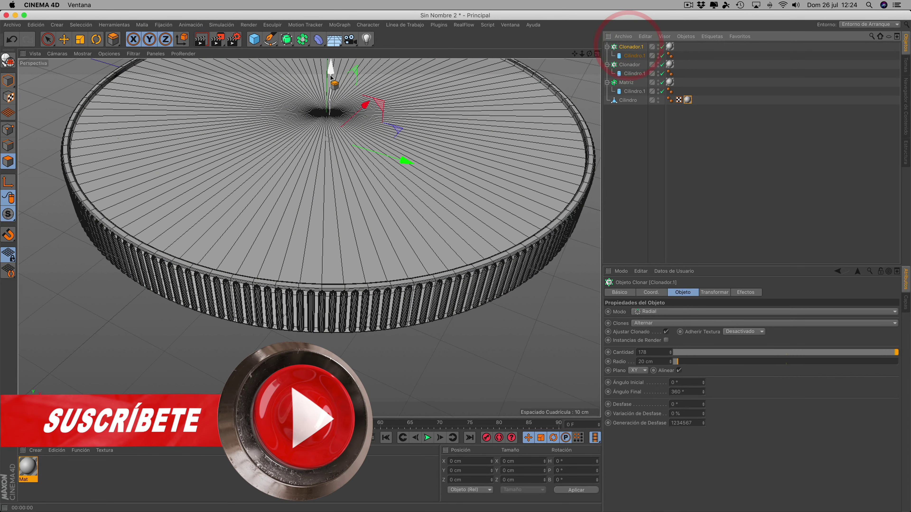
{"action": "left_click", "coordinate": [629, 64]}
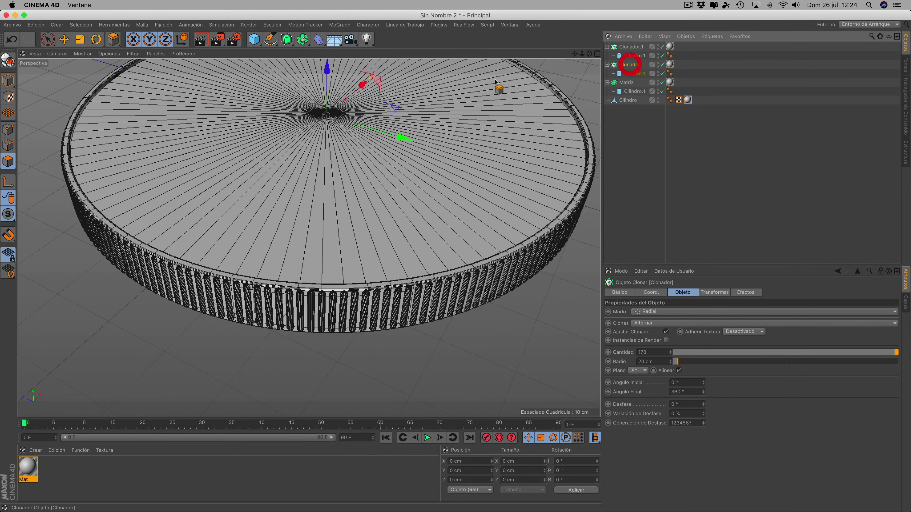
{"action": "left_click_drag", "start_coordinate": [325, 75], "coordinate": [325, 73]}
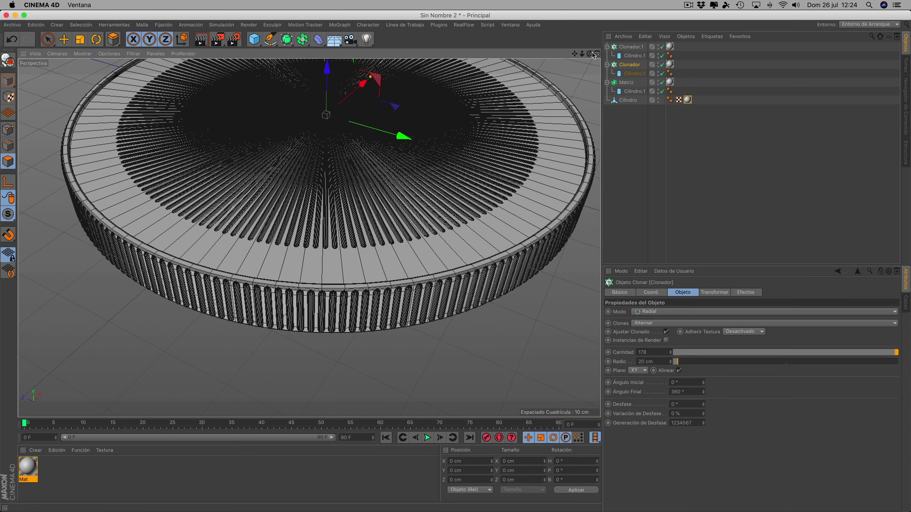
{"action": "left_click_drag", "start_coordinate": [325, 89], "coordinate": [333, 151], "text": "alt"}
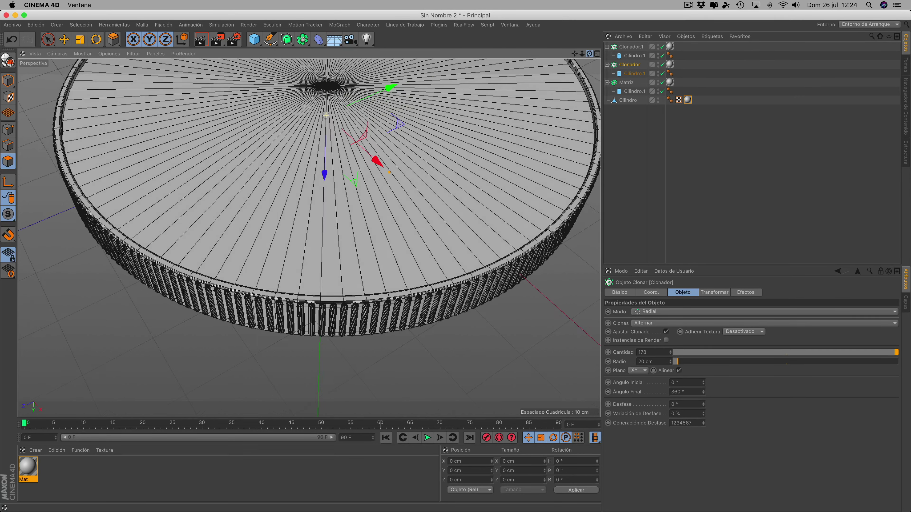
{"action": "left_click", "coordinate": [629, 47]}
{"action": "left_click_drag", "start_coordinate": [328, 155], "coordinate": [329, 148]}
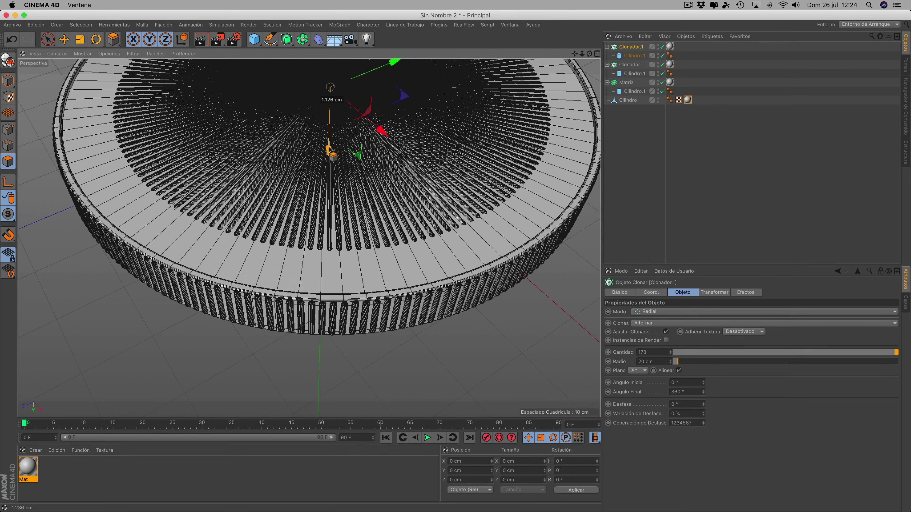
Render a preview of the coin to check the radial relief and ridged rim.
{"action": "mouse_move", "coordinate": [589, 54]}
{"action": "left_mouse_down"}
{"action": "mouse_move", "coordinate": [594, 72]}
{"action": "mouse_move", "coordinate": [593, 56]}
{"action": "mouse_move", "coordinate": [393, 158]}
{"action": "left_mouse_up"}
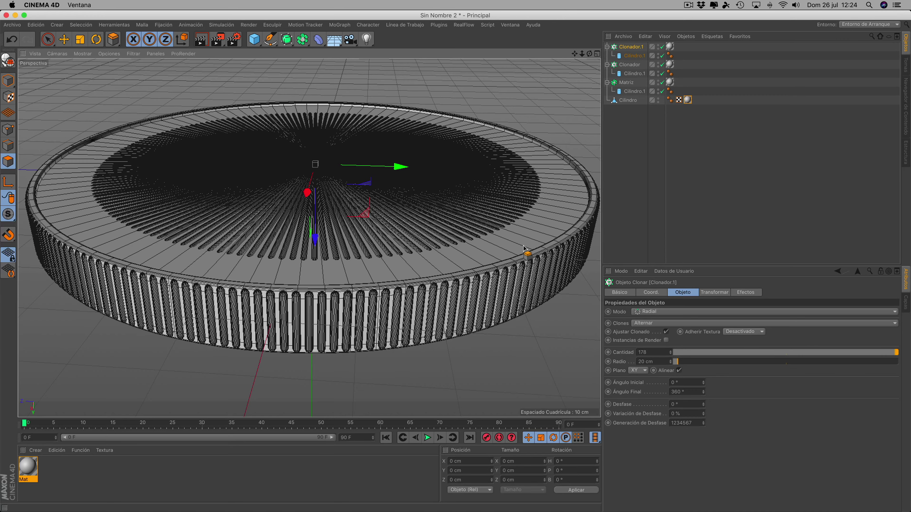
{"action": "left_click_drag", "start_coordinate": [589, 55], "coordinate": [591, 83]}
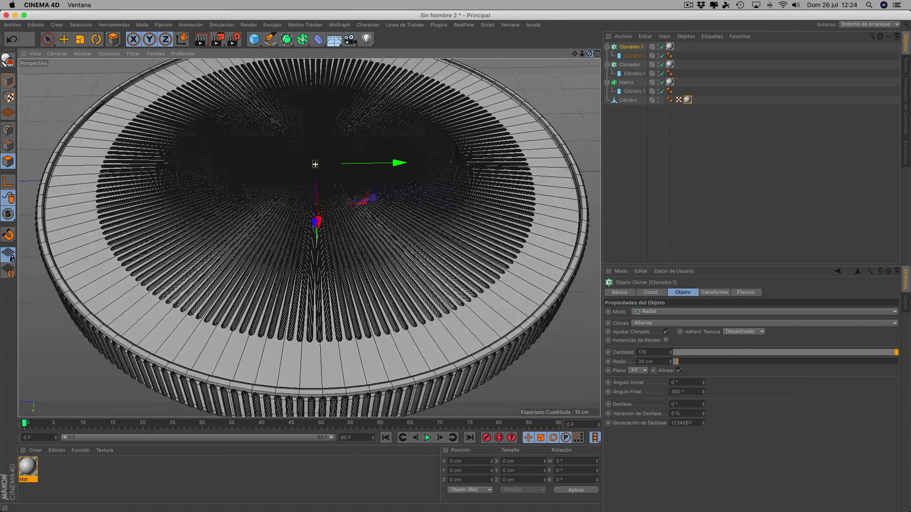
{"action": "left_click_drag", "start_coordinate": [315, 164], "coordinate": [316, 164], "text": "alt"}
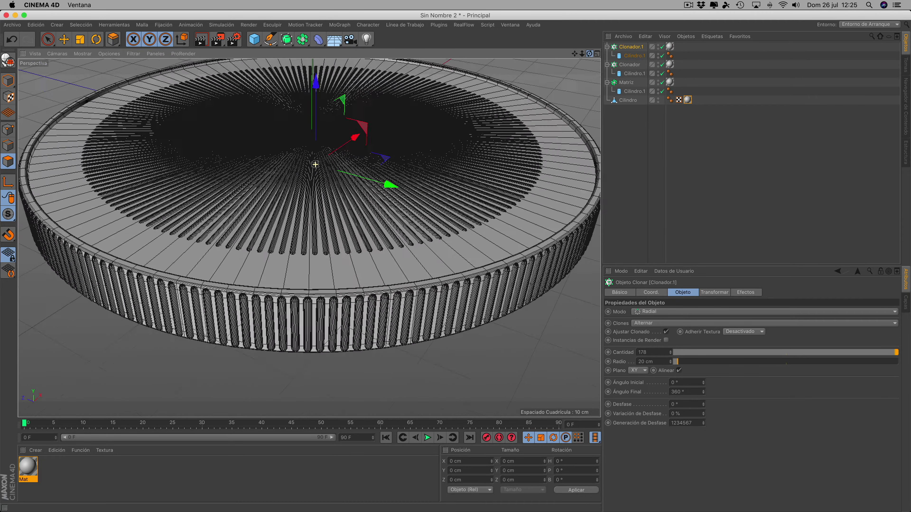
{"action": "left_click", "coordinate": [203, 42]}
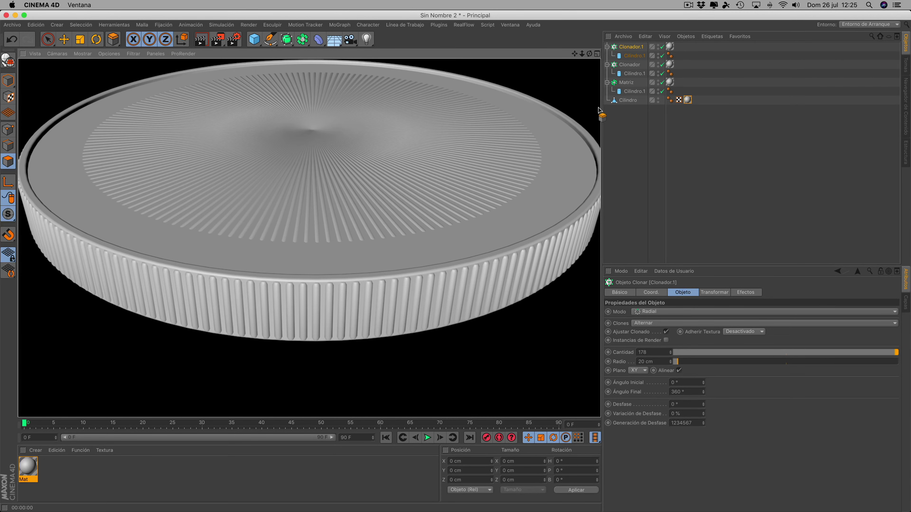
{"action": "mouse_move", "coordinate": [590, 54]}
{"action": "left_mouse_down"}
{"action": "mouse_move", "coordinate": [317, 219]}
{"action": "mouse_move", "coordinate": [492, 140]}
{"action": "left_mouse_up"}
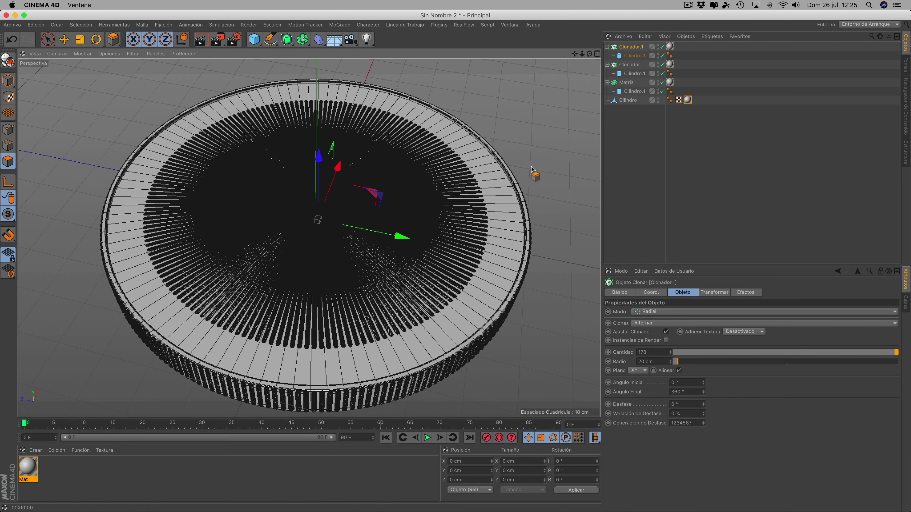
Add an Estrella star spline with 20 cm outer radius and 10 cm inner radius.
{"action": "left_click", "coordinate": [271, 41]}
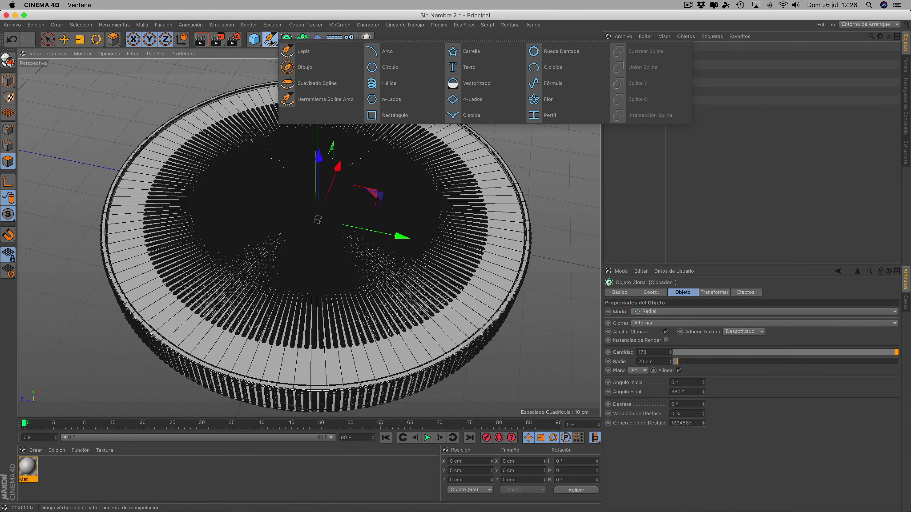
{"action": "left_click", "coordinate": [464, 53]}
{"action": "scroll", "coordinate": [470, 124], "scroll_direction": "down", "scroll_amount": 5}
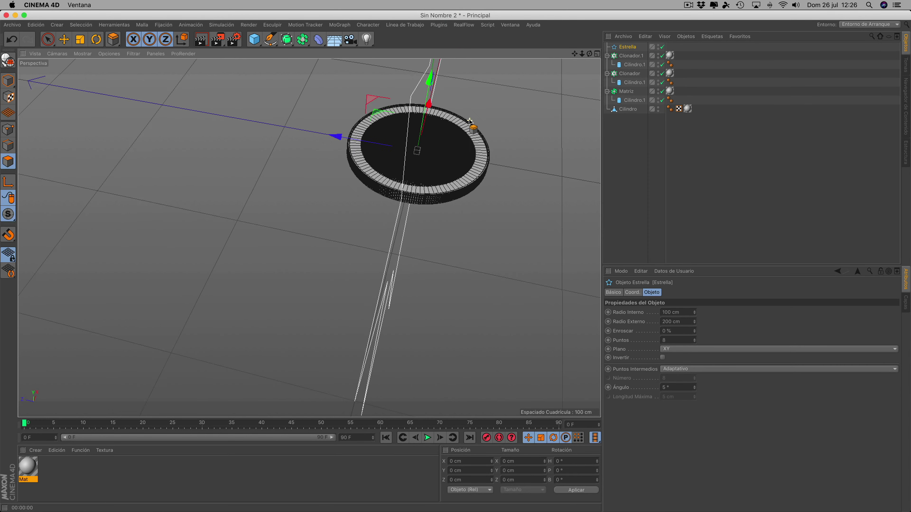
{"action": "left_click_drag", "start_coordinate": [469, 122], "coordinate": [412, 153], "text": "alt"}
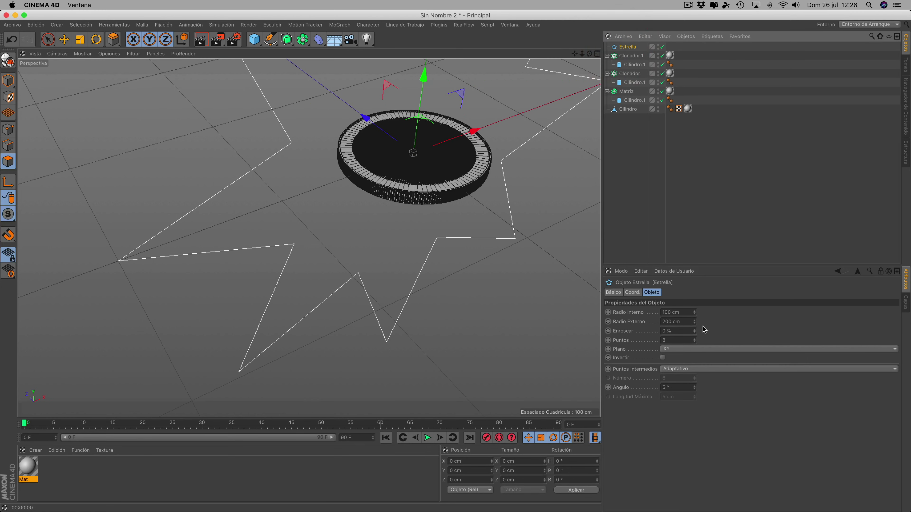
{"action": "left_click", "coordinate": [673, 322]}
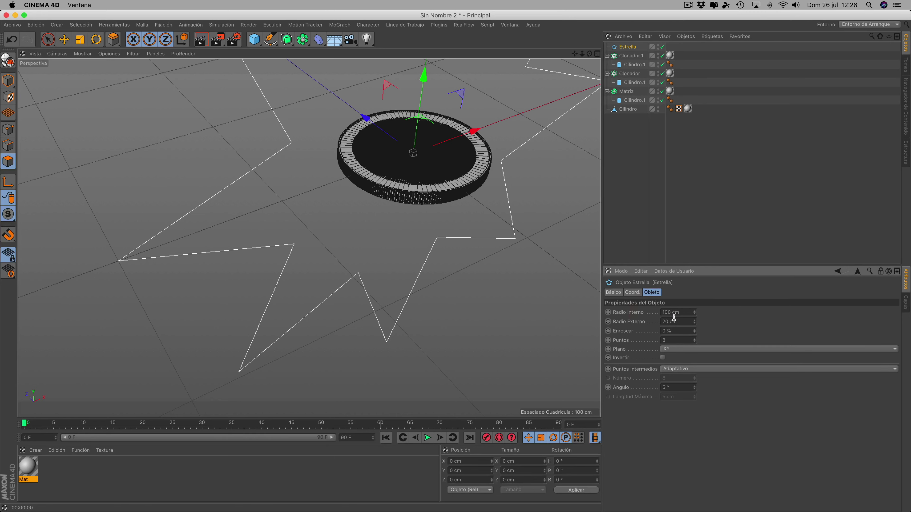
{"action": "type", "text": "10"}
{"action": "left_click", "coordinate": [670, 312]}
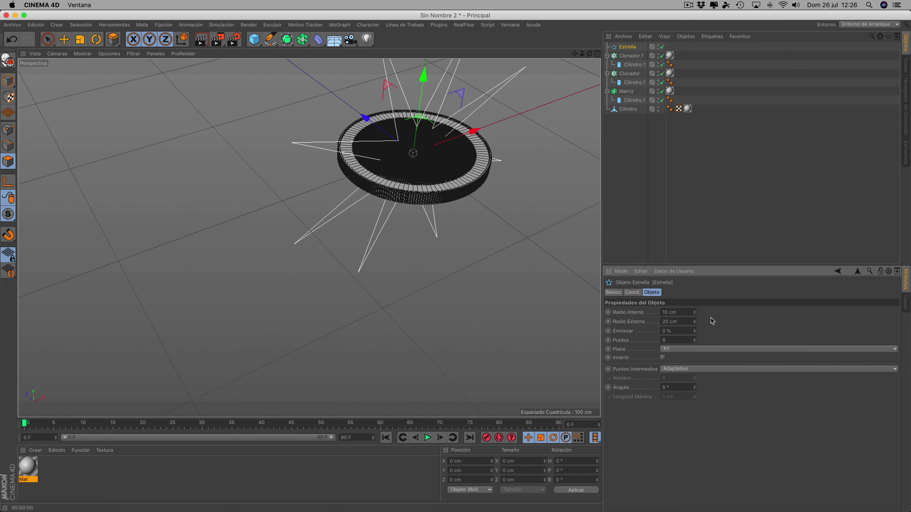
{"action": "left_click", "coordinate": [712, 318]}
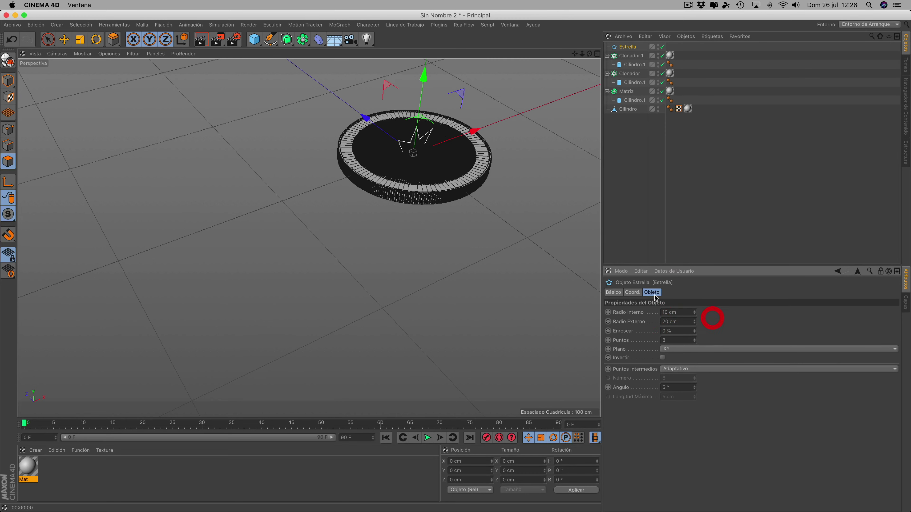
{"action": "left_click", "coordinate": [422, 76]}
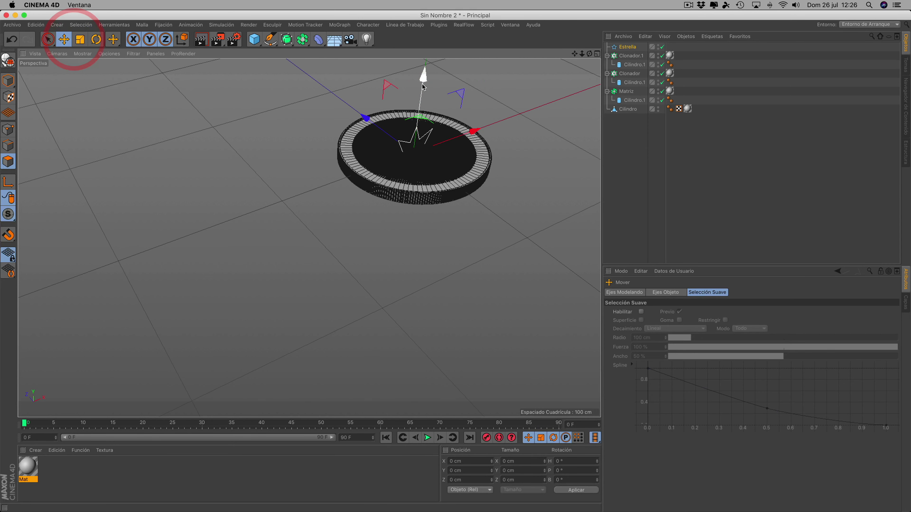
Lift the star above the coin face and scale it down to about 18% size.
{"action": "left_click_drag", "start_coordinate": [423, 87], "coordinate": [424, 50]}
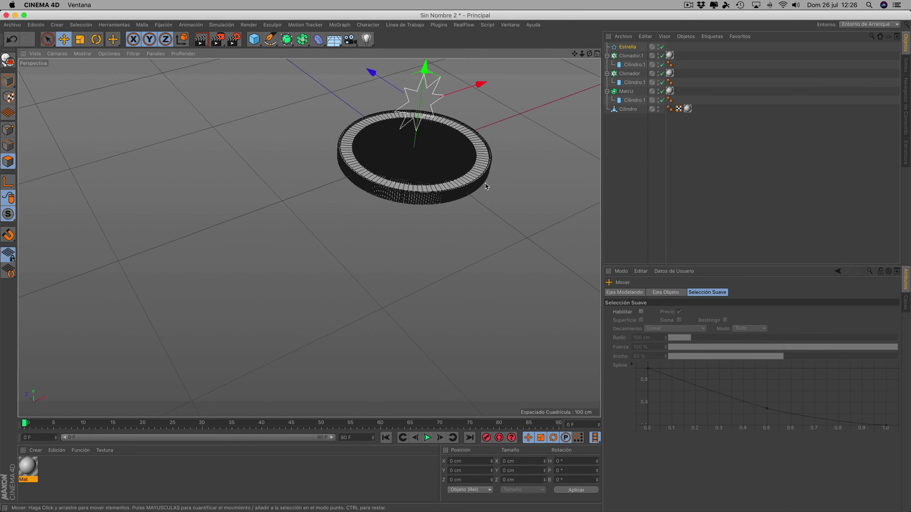
{"action": "left_click", "coordinate": [80, 40]}
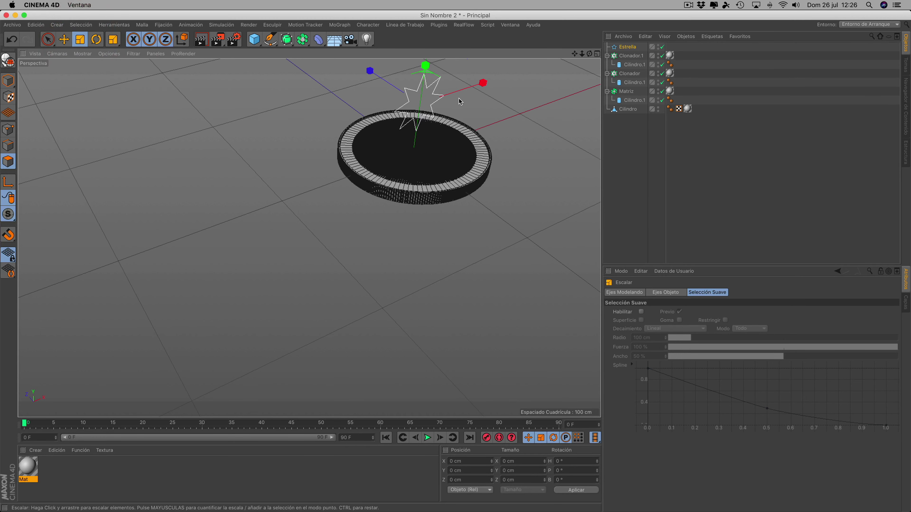
{"action": "left_click_drag", "start_coordinate": [459, 98], "coordinate": [170, 155]}
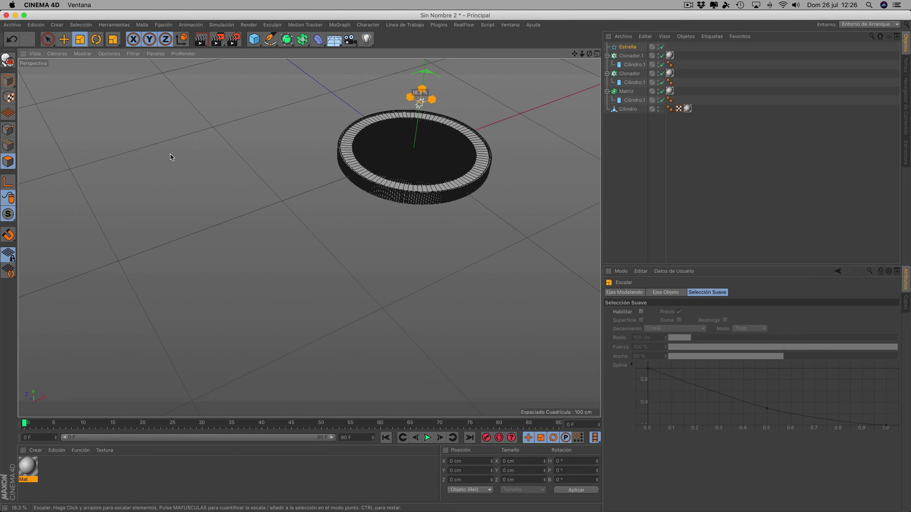
{"action": "right_click_drag", "start_coordinate": [164, 154], "coordinate": [471, 101], "text": "alt"}
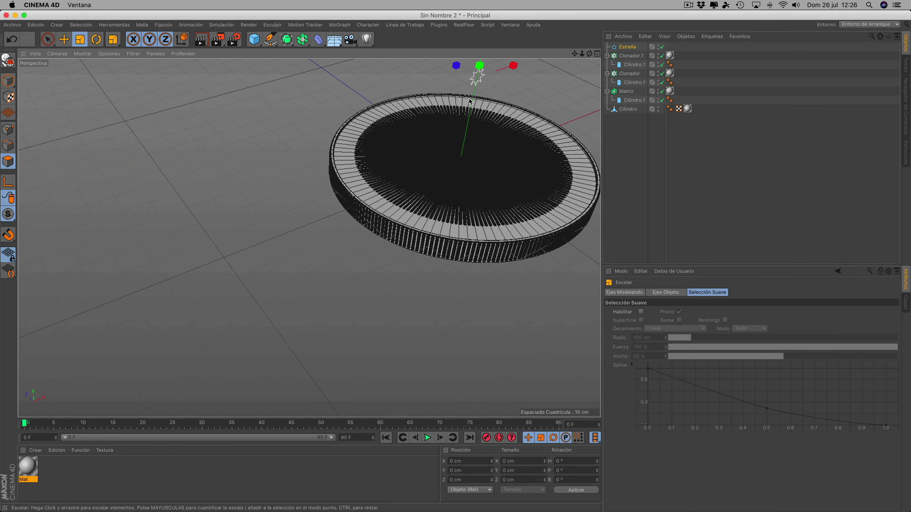
{"action": "middle_click_drag", "start_coordinate": [570, 63], "coordinate": [380, 164], "text": "alt"}
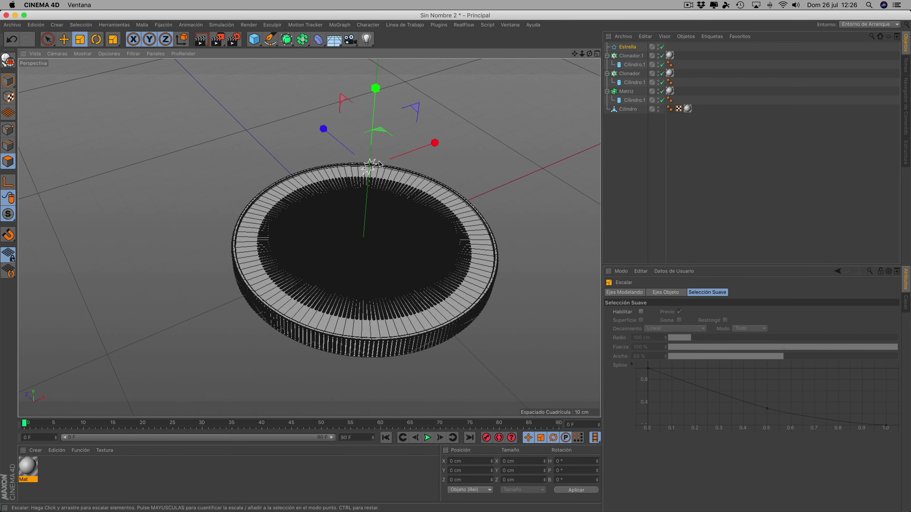
{"action": "left_click_drag", "start_coordinate": [370, 164], "coordinate": [359, 155]}
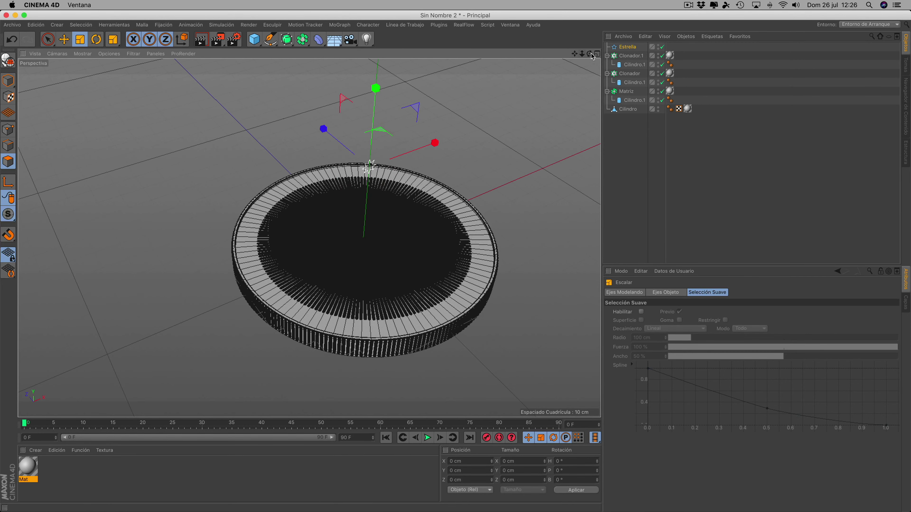
{"action": "left_click_drag", "start_coordinate": [591, 55], "coordinate": [614, 55]}
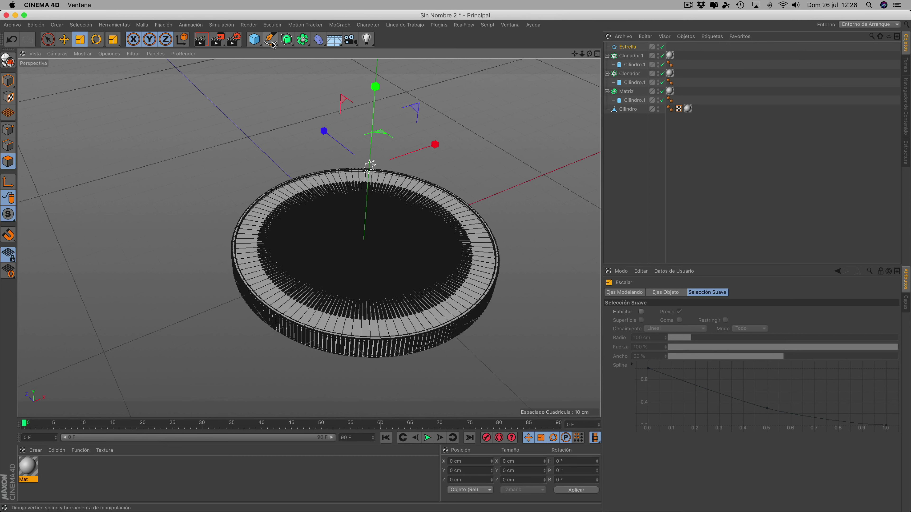
{"action": "left_click", "coordinate": [289, 44]}
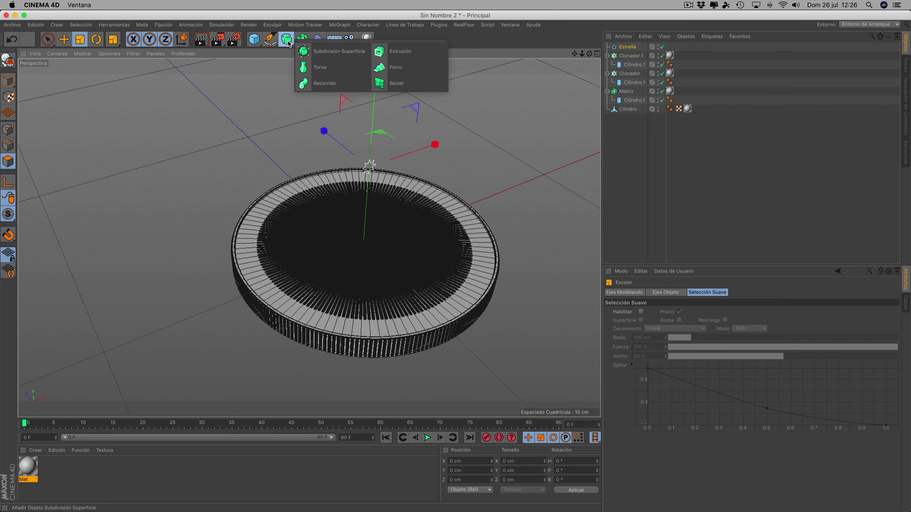
Add an Extrusión, parent Estrella under it, and set the Movimiento Z depth to 2 cm.
{"action": "left_click", "coordinate": [399, 53]}
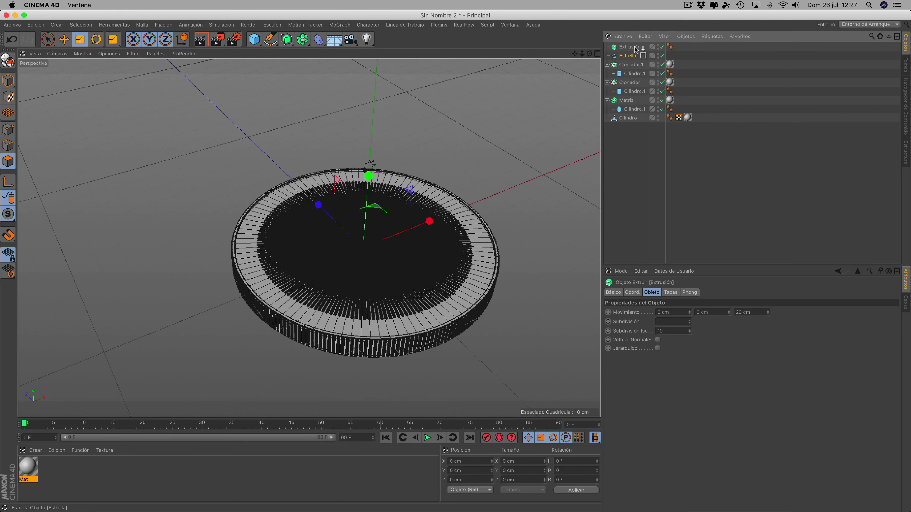
{"action": "left_click_drag", "start_coordinate": [636, 50], "coordinate": [636, 47]}
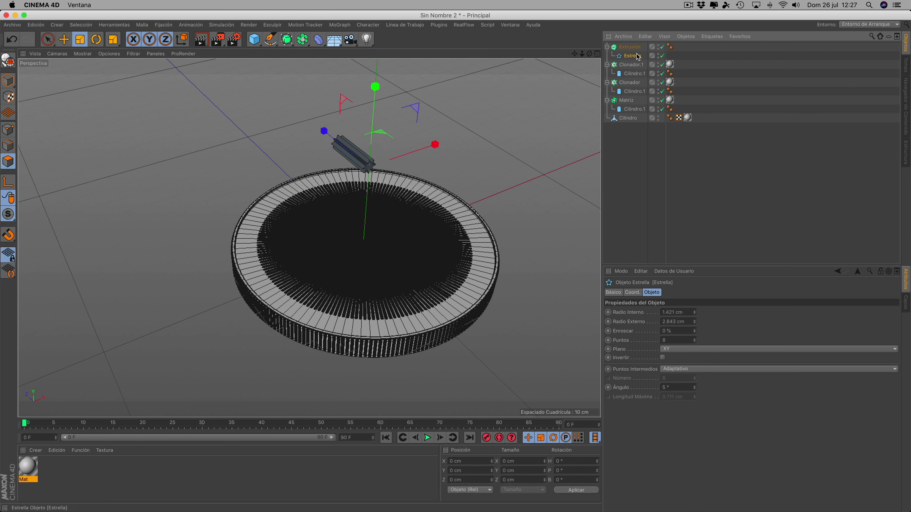
{"action": "left_click", "coordinate": [632, 47]}
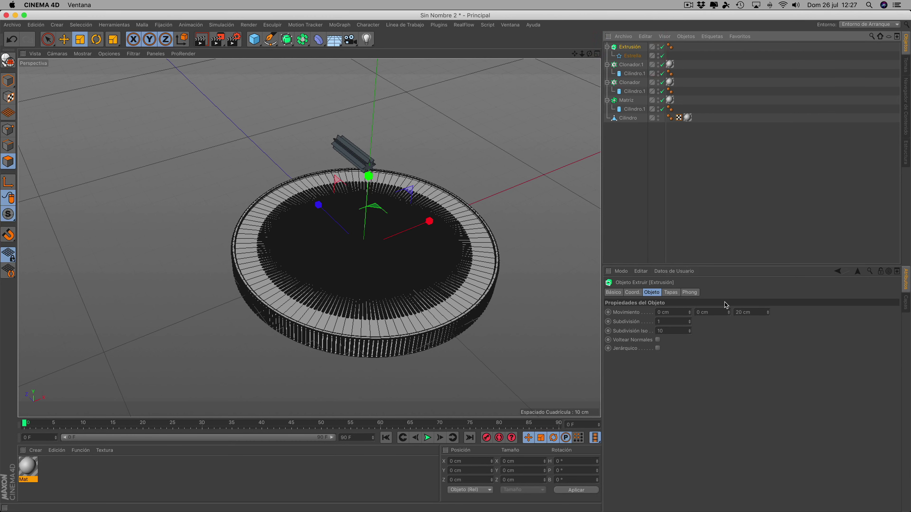
{"action": "left_click", "coordinate": [740, 312]}
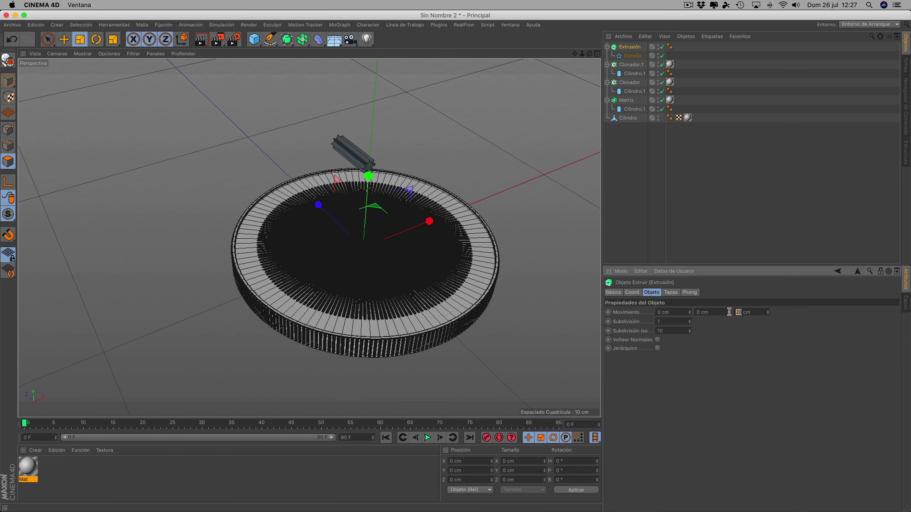
{"action": "type", "text": "1"}
{"action": "left_click", "coordinate": [729, 337]}
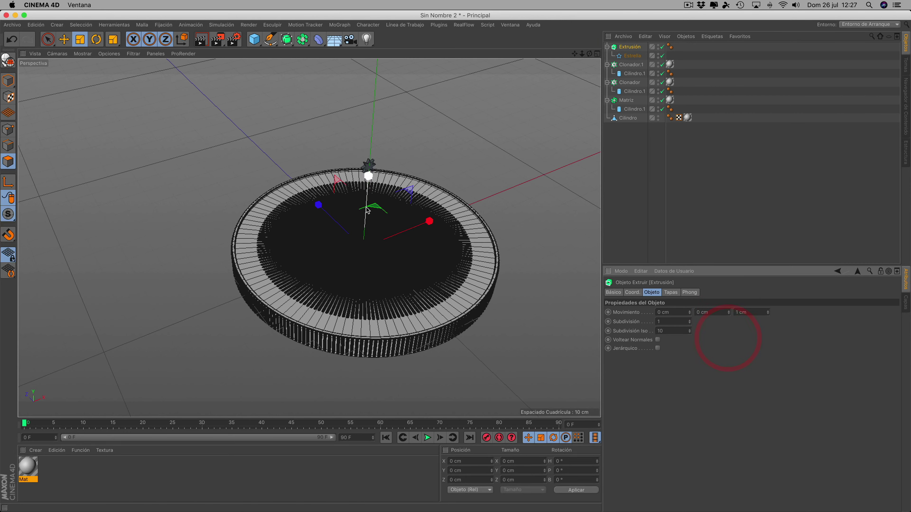
{"action": "scroll", "coordinate": [512, 310], "scroll_direction": "up", "scroll_amount": 3}
{"action": "left_click", "coordinate": [738, 311]}
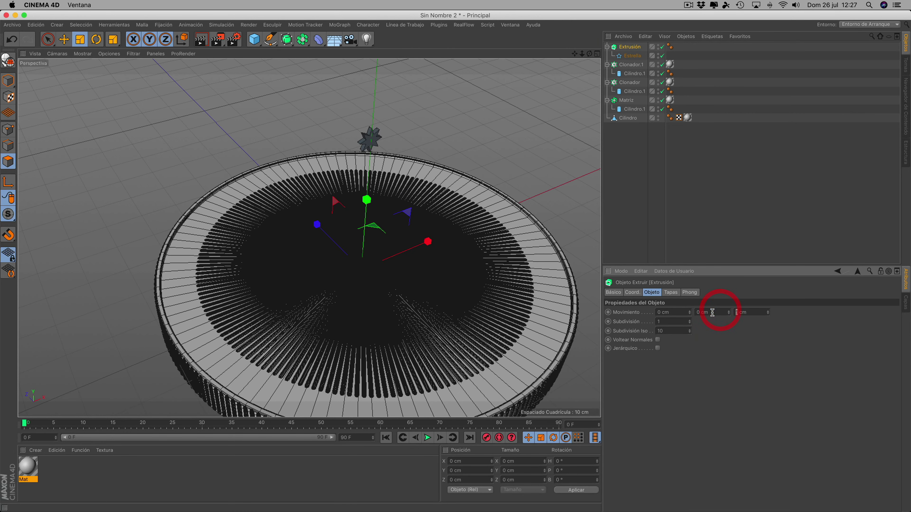
{"action": "type", "text": "2"}
{"action": "left_click", "coordinate": [417, 132]}
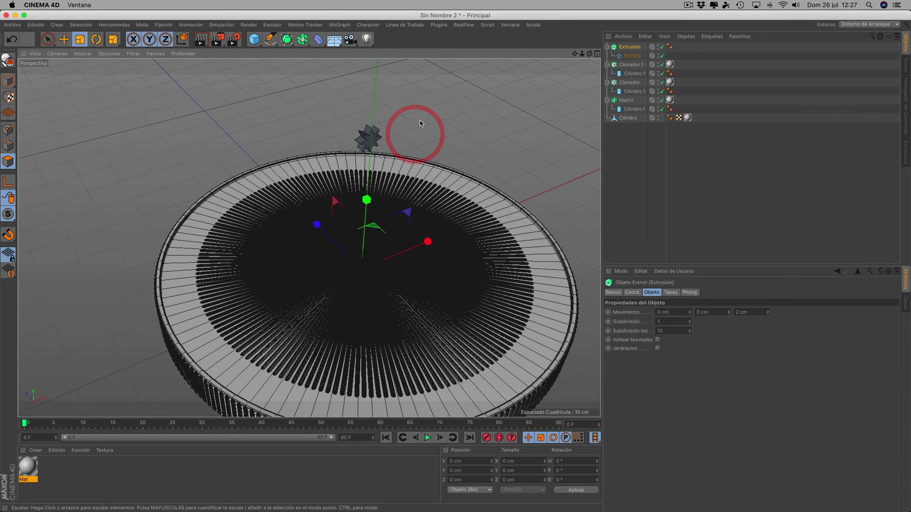
{"action": "scroll", "coordinate": [420, 122], "scroll_direction": "up", "scroll_amount": 3}
{"action": "scroll", "coordinate": [420, 122], "scroll_direction": "up", "scroll_amount": 2}
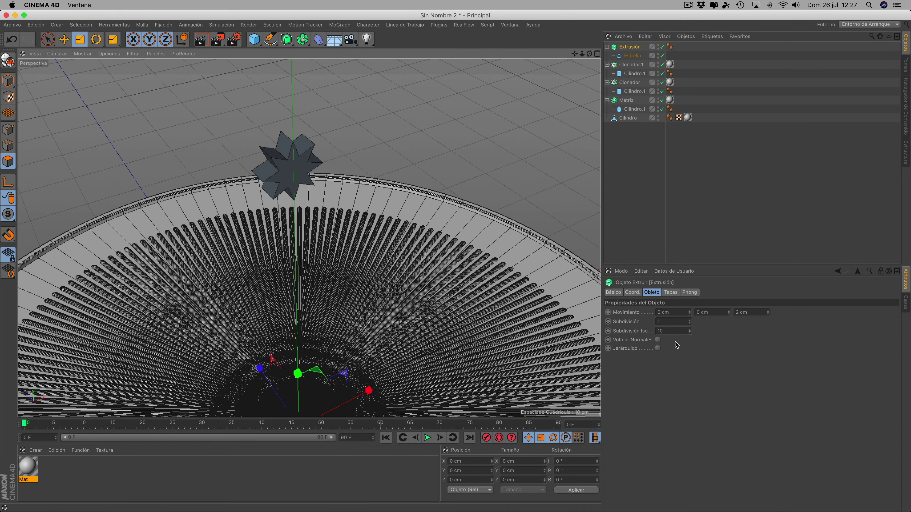
In Tapas, set Inicial to Tapa con Canto with 0.3 cm radius and 3 steps.
{"action": "left_click", "coordinate": [670, 292]}
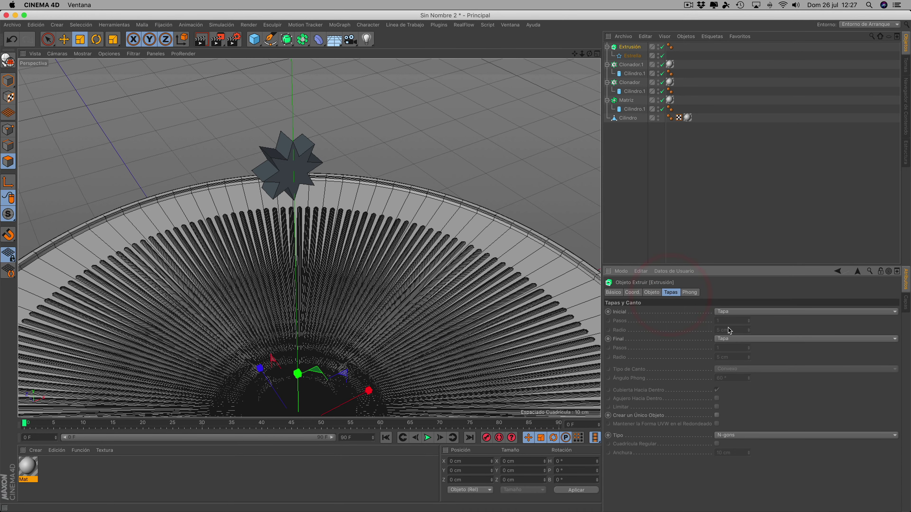
{"action": "left_click", "coordinate": [727, 314]}
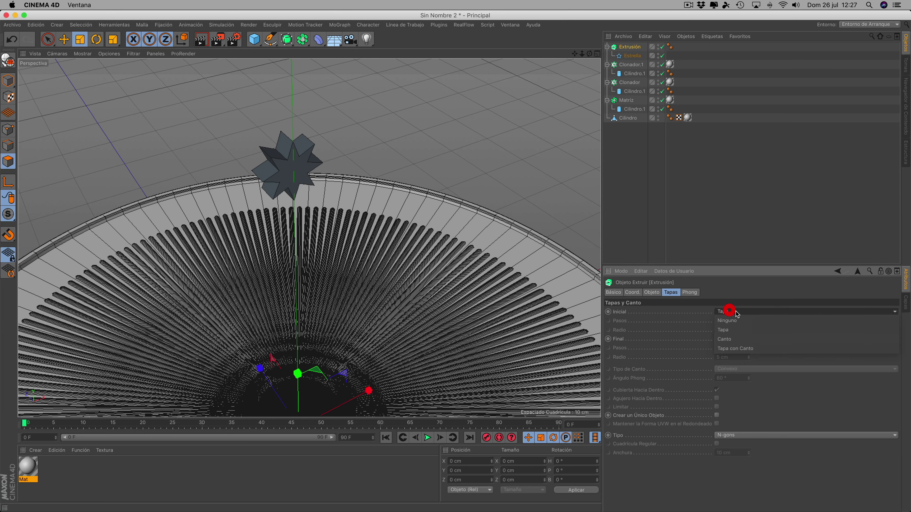
{"action": "left_click", "coordinate": [727, 348]}
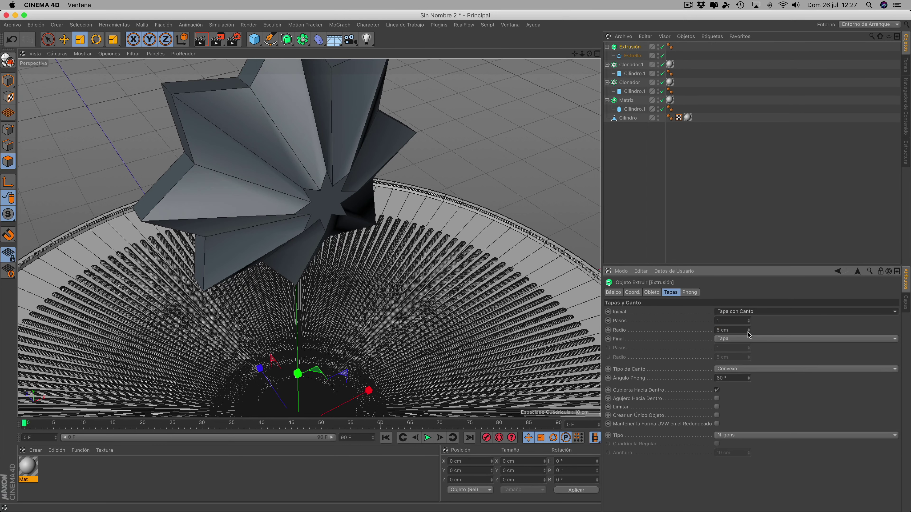
{"action": "left_click_drag", "start_coordinate": [748, 333], "coordinate": [750, 334]}
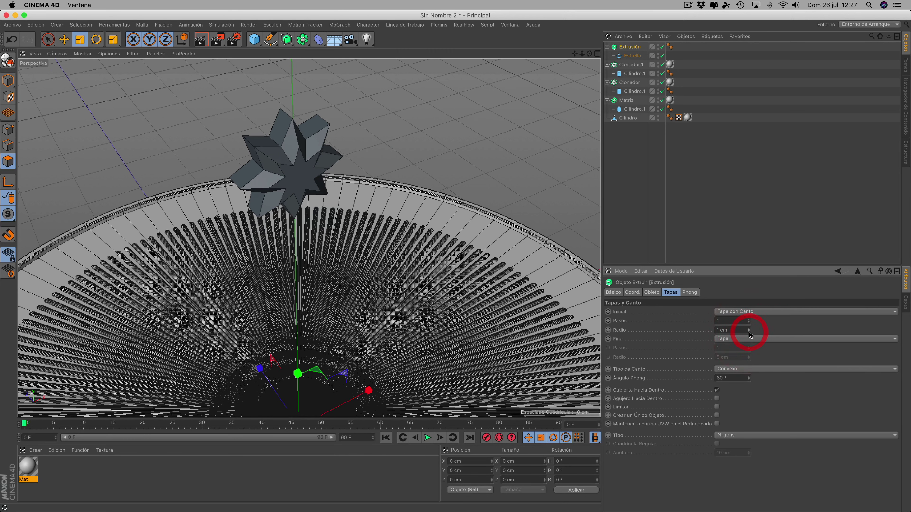
{"action": "left_click", "coordinate": [749, 331]}
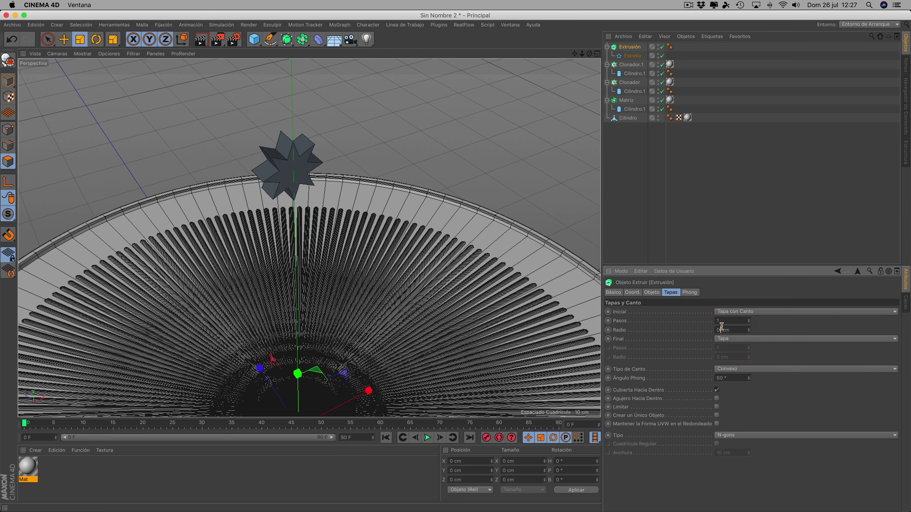
{"action": "left_click", "coordinate": [767, 333]}
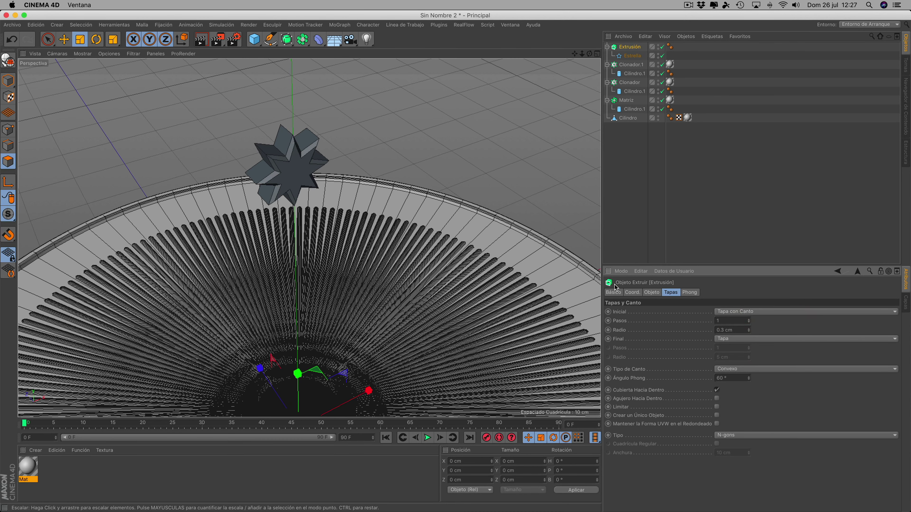
{"action": "left_click", "coordinate": [748, 320]}
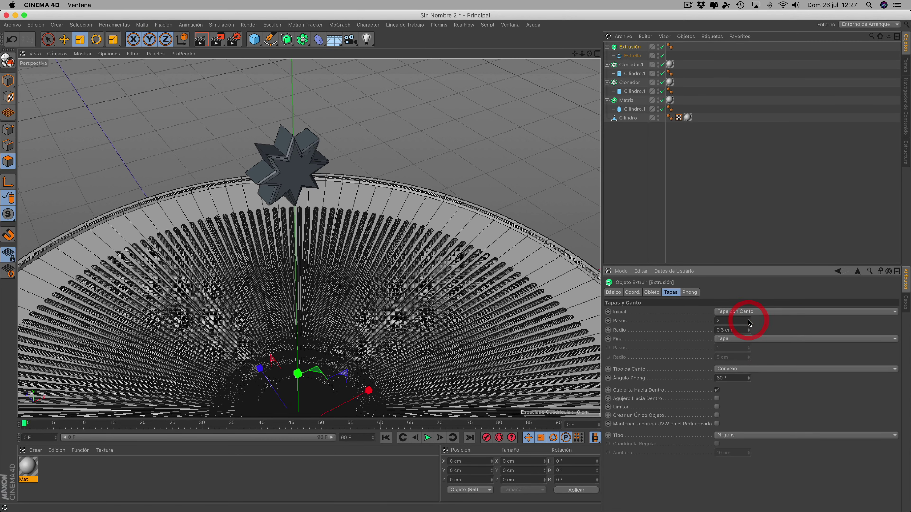
{"action": "scroll", "coordinate": [377, 188], "scroll_direction": "up", "scroll_amount": 2}
{"action": "scroll", "coordinate": [355, 192], "scroll_direction": "up", "scroll_amount": 3}
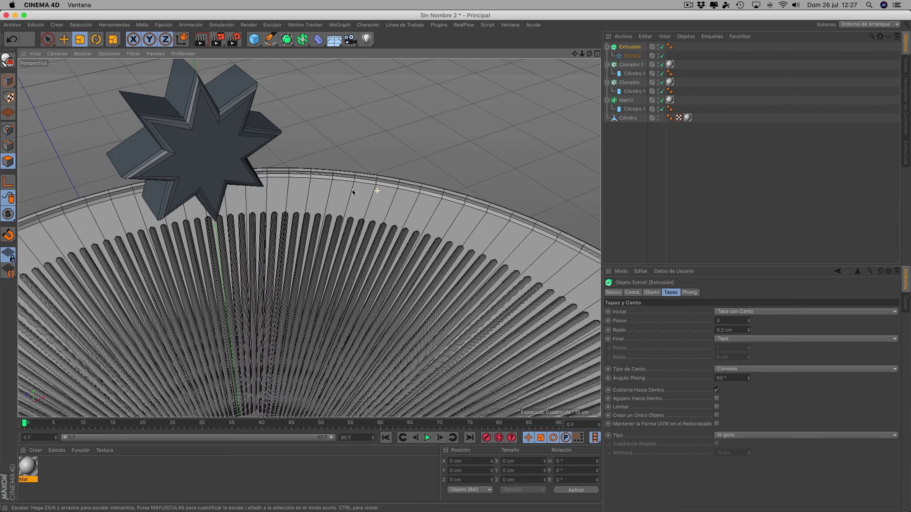
{"action": "scroll", "coordinate": [258, 143], "scroll_direction": "up", "scroll_amount": 2}
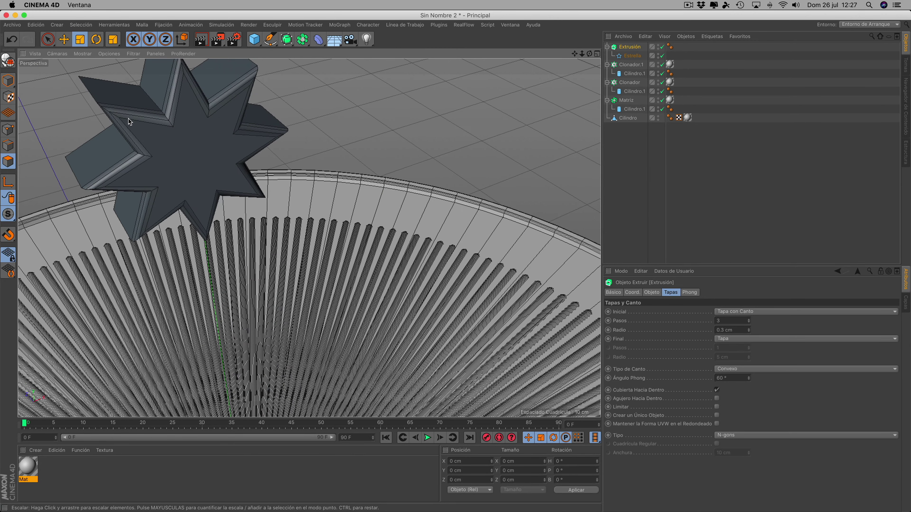
Switch to the Rotate tool, orbit to view the whole coin, and reselect Extrusión.
{"action": "key", "text": "r"}
{"action": "mouse_move", "coordinate": [126, 163]}
{"action": "left_mouse_down", "text": "alt"}
{"action": "mouse_move", "coordinate": [241, 339]}
{"action": "mouse_move", "coordinate": [473, 161]}
{"action": "left_mouse_up", "text": "alt"}
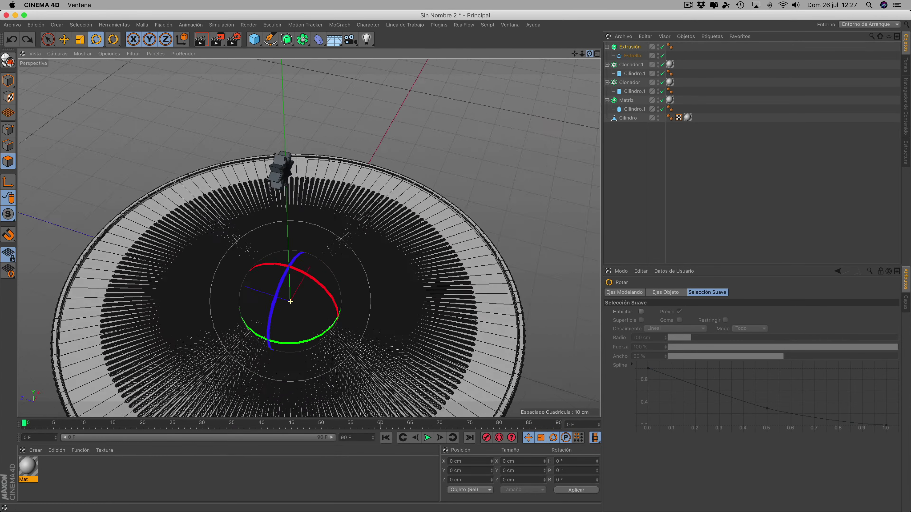
{"action": "mouse_move", "coordinate": [474, 160]}
{"action": "left_mouse_down", "text": "alt"}
{"action": "mouse_move", "coordinate": [290, 301]}
{"action": "mouse_move", "coordinate": [395, 251]}
{"action": "left_mouse_up", "text": "alt"}
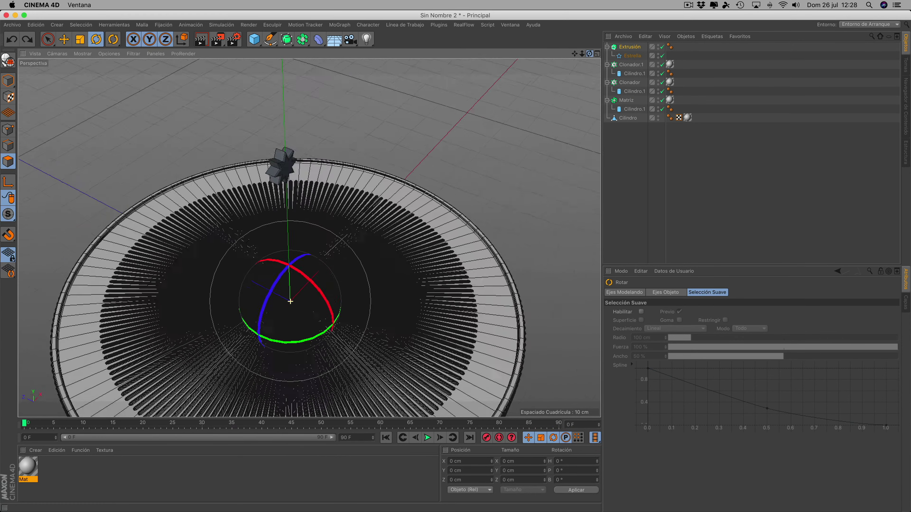
{"action": "left_click", "coordinate": [628, 48]}
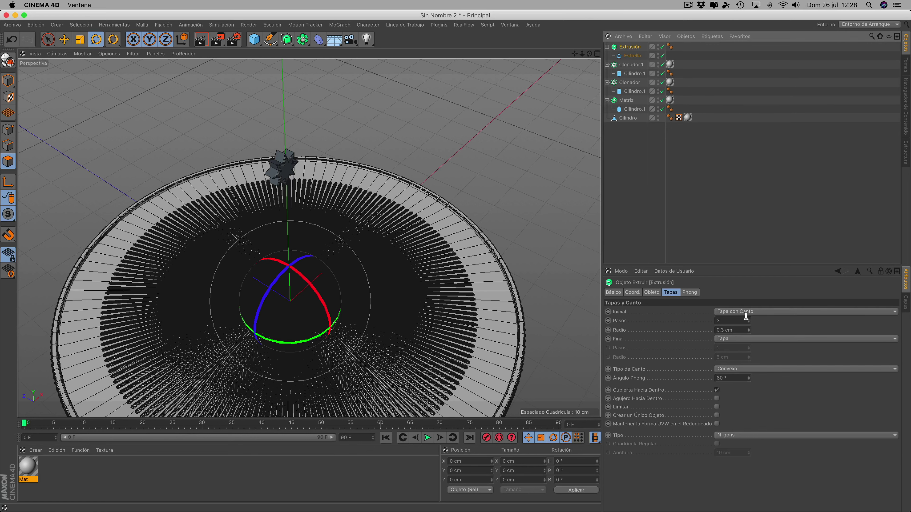
Set the star extrusion's back cap to Tapa con Canto with 3 steps and 0.3 cm radius.
{"action": "left_click", "coordinate": [735, 339]}
{"action": "left_click", "coordinate": [732, 376]}
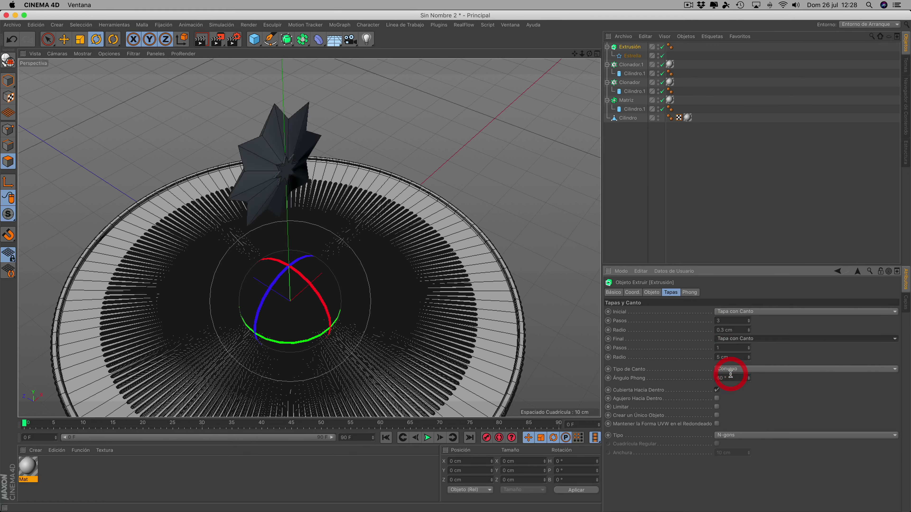
{"action": "left_click", "coordinate": [748, 347]}
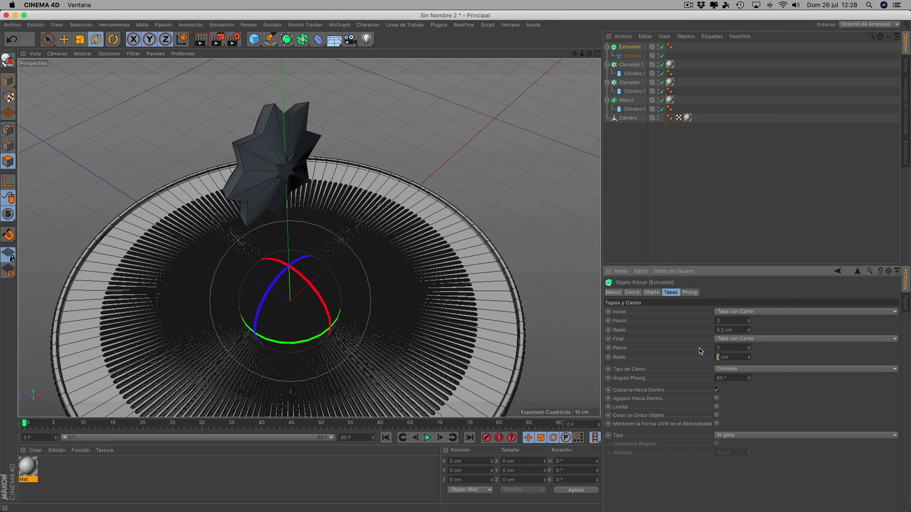
{"action": "type", "text": "0.3"}
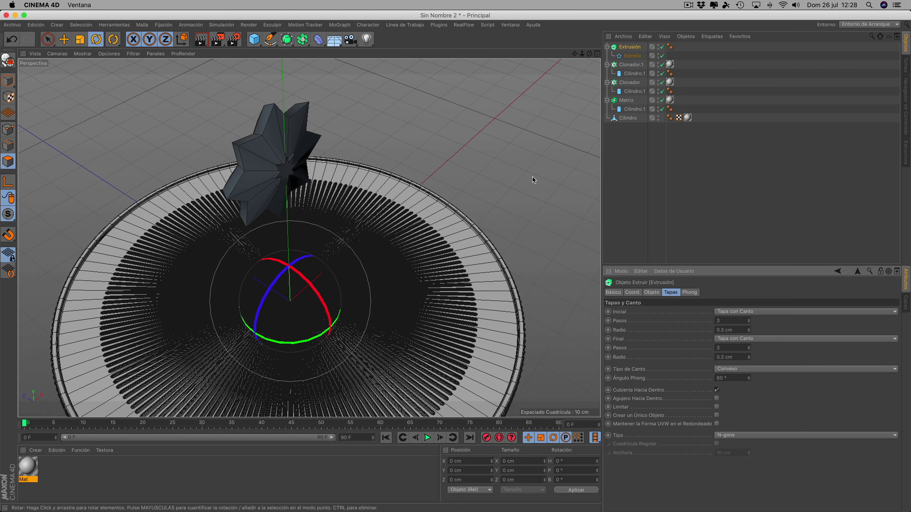
{"action": "left_click", "coordinate": [532, 176]}
Orbit and zoom to inspect the star's bevelled edges from a top-down angle.
{"action": "left_click_drag", "start_coordinate": [501, 78], "coordinate": [347, 212], "text": "alt"}
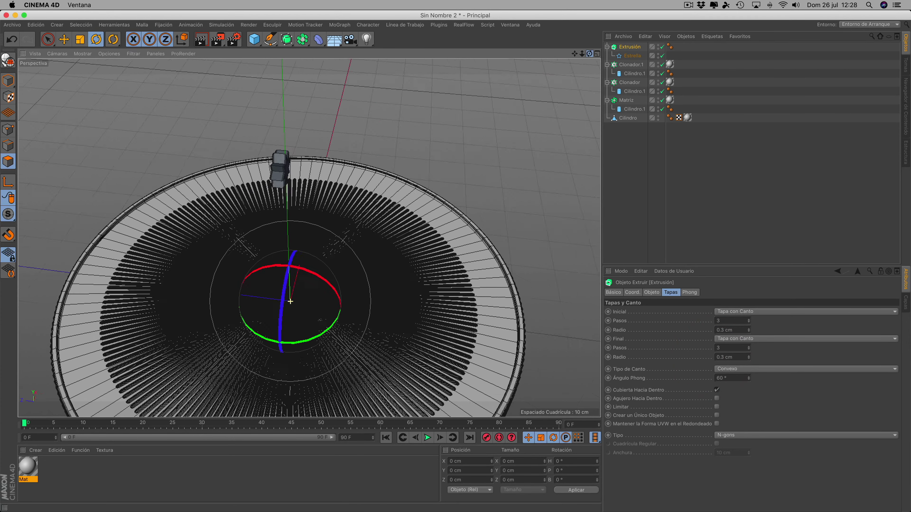
{"action": "scroll", "coordinate": [348, 213], "scroll_direction": "up", "scroll_amount": 3}
{"action": "scroll", "coordinate": [205, 145], "scroll_direction": "up", "scroll_amount": 2}
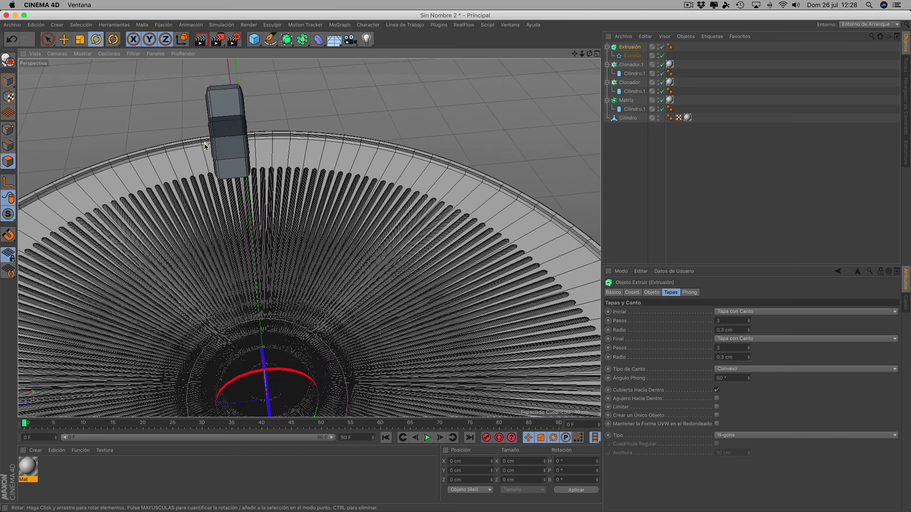
{"action": "scroll", "coordinate": [206, 145], "scroll_direction": "up", "scroll_amount": 2}
{"action": "scroll", "coordinate": [220, 137], "scroll_direction": "up", "scroll_amount": 2}
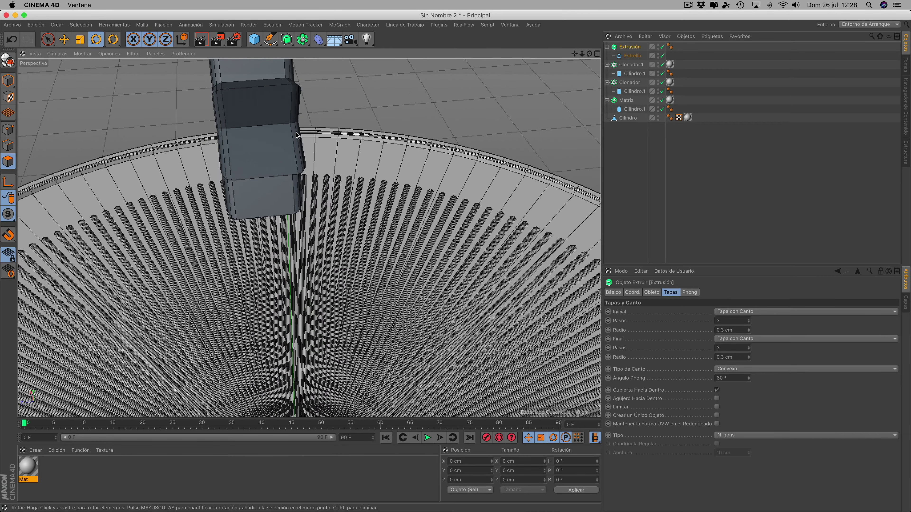
{"action": "scroll", "coordinate": [316, 135], "scroll_direction": "down", "scroll_amount": 1}
{"action": "mouse_move", "coordinate": [571, 67]}
{"action": "left_mouse_down", "text": "alt"}
{"action": "mouse_move", "coordinate": [559, 94]}
{"action": "mouse_move", "coordinate": [560, 64]}
{"action": "mouse_move", "coordinate": [487, 143]}
{"action": "left_mouse_up", "text": "alt"}
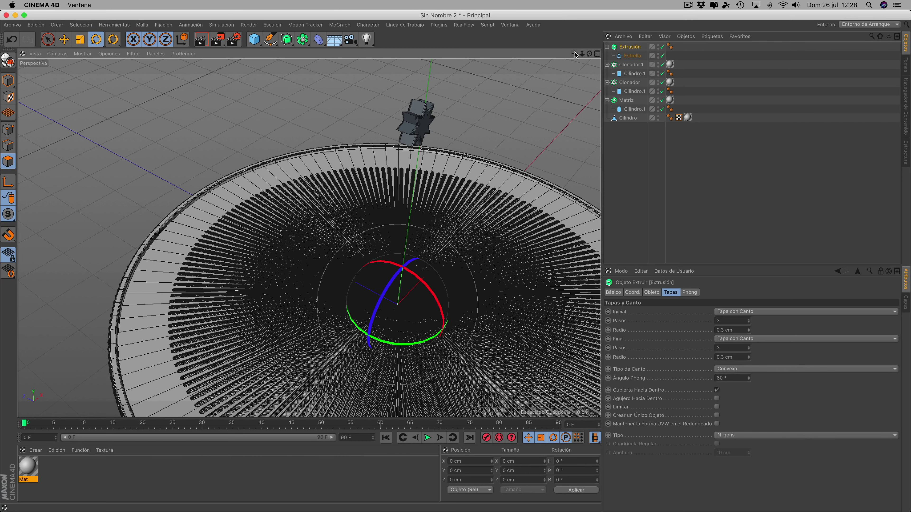
Add a MoGraph Clonador and make the star Extrusión its child.
{"action": "left_click", "coordinate": [607, 47]}
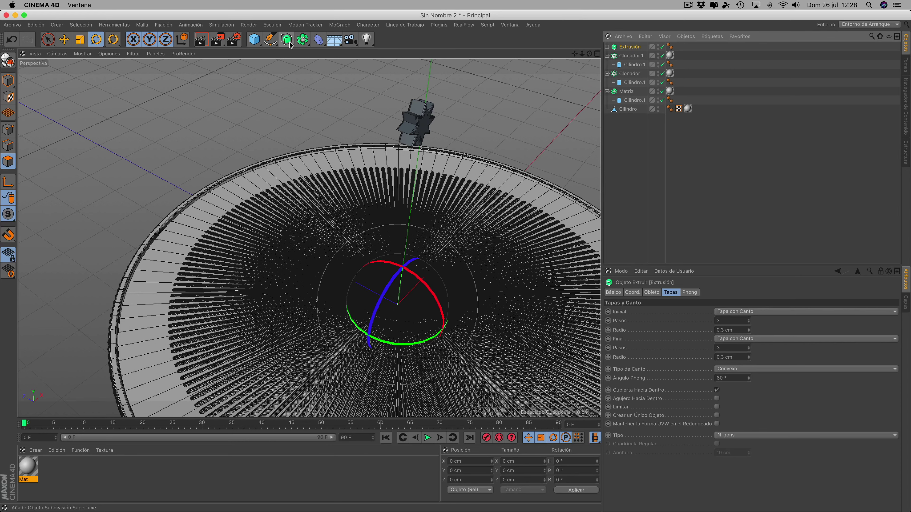
{"action": "left_click", "coordinate": [339, 25]}
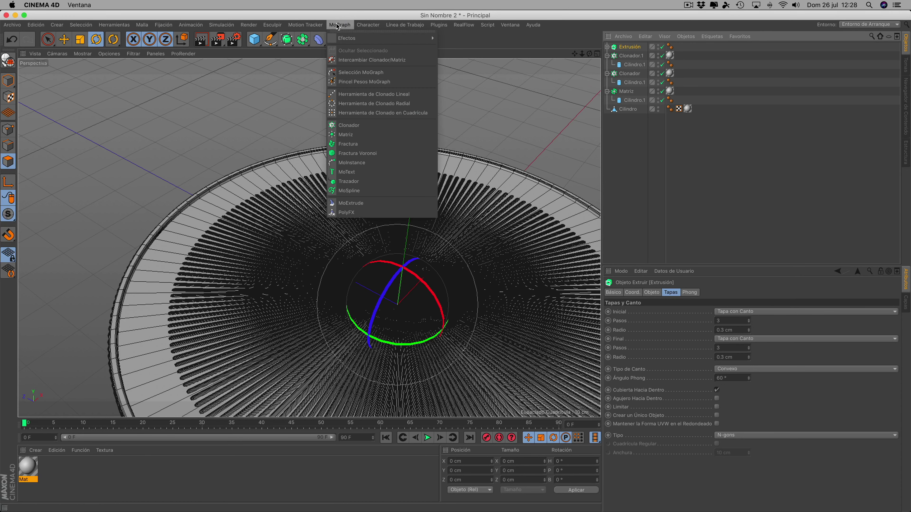
{"action": "left_click", "coordinate": [353, 126]}
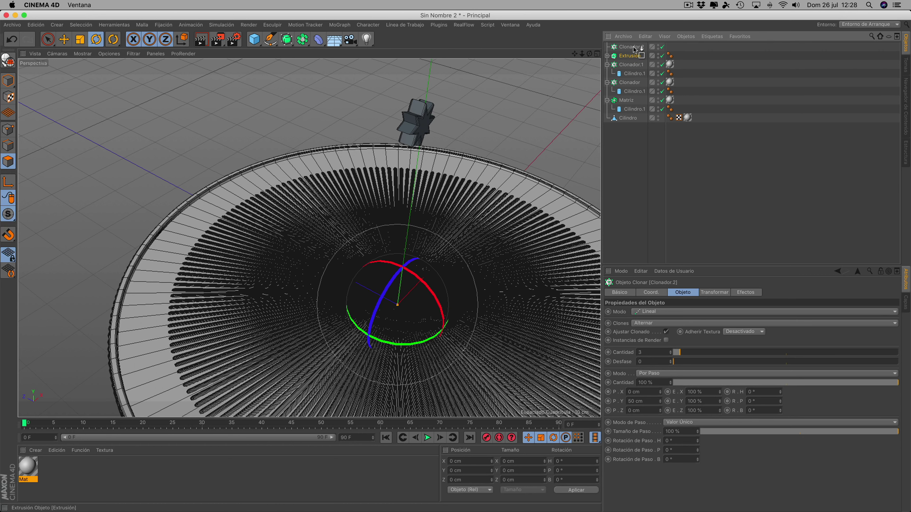
{"action": "left_click_drag", "start_coordinate": [634, 50], "coordinate": [634, 48]}
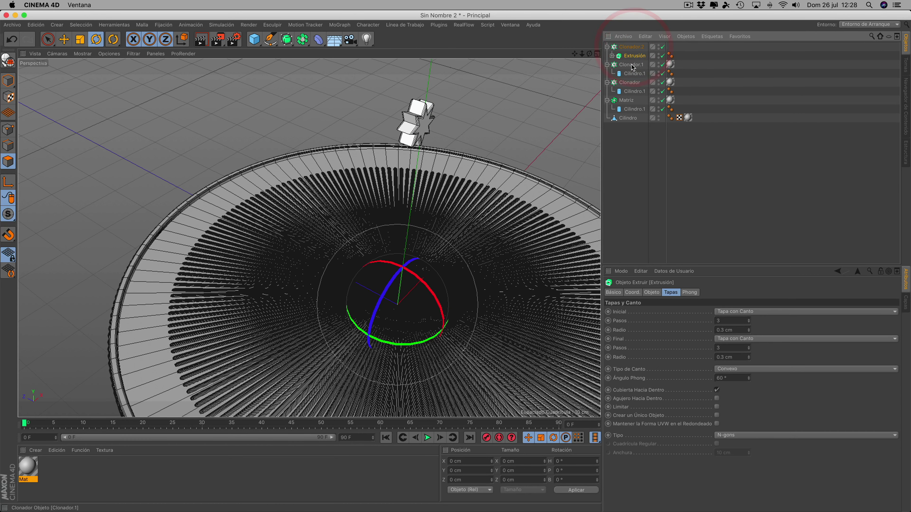
{"action": "left_click", "coordinate": [631, 47]}
Set the cloner to Radial mode and rotate the ring -90° so the stars lie flat.
{"action": "left_click", "coordinate": [647, 311]}
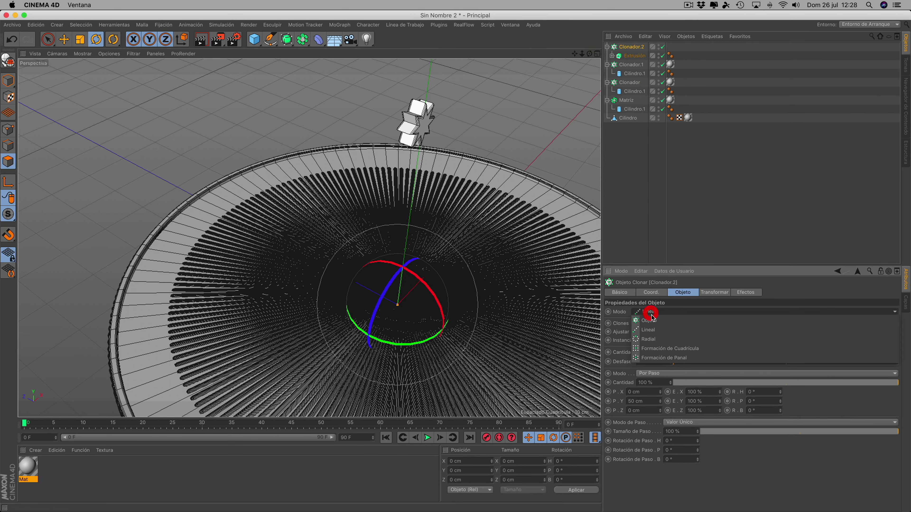
{"action": "left_click", "coordinate": [650, 339]}
{"action": "scroll", "coordinate": [478, 248], "scroll_direction": "down", "scroll_amount": 5}
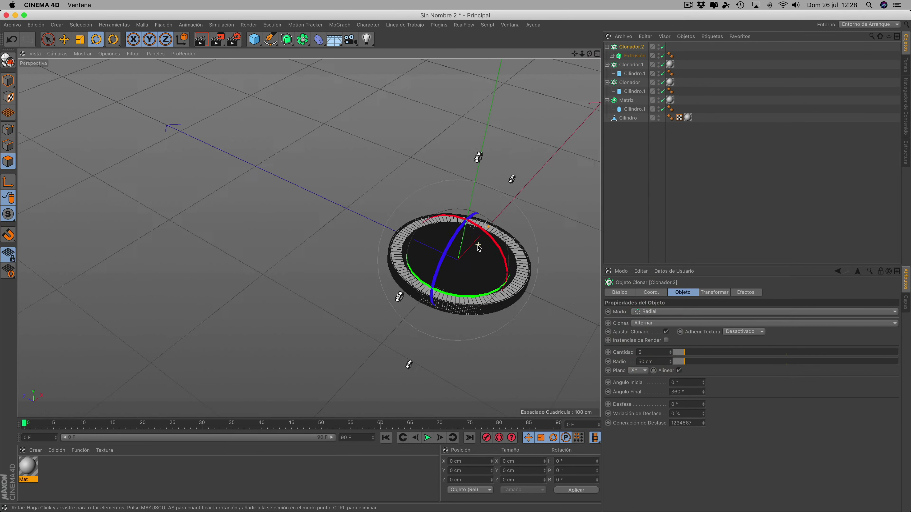
{"action": "scroll", "coordinate": [478, 248], "scroll_direction": "down", "scroll_amount": 2}
{"action": "scroll", "coordinate": [479, 247], "scroll_direction": "up", "scroll_amount": 2}
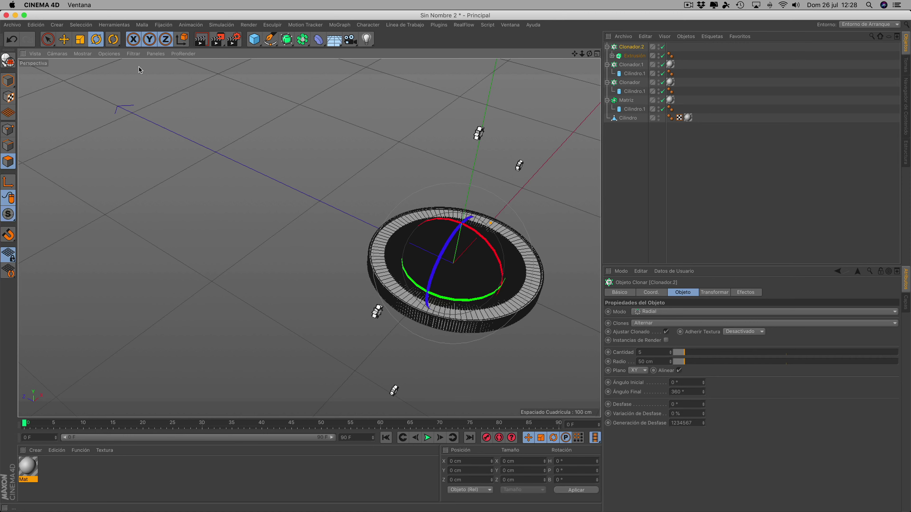
{"action": "left_click_drag", "start_coordinate": [484, 243], "coordinate": [409, 220]}
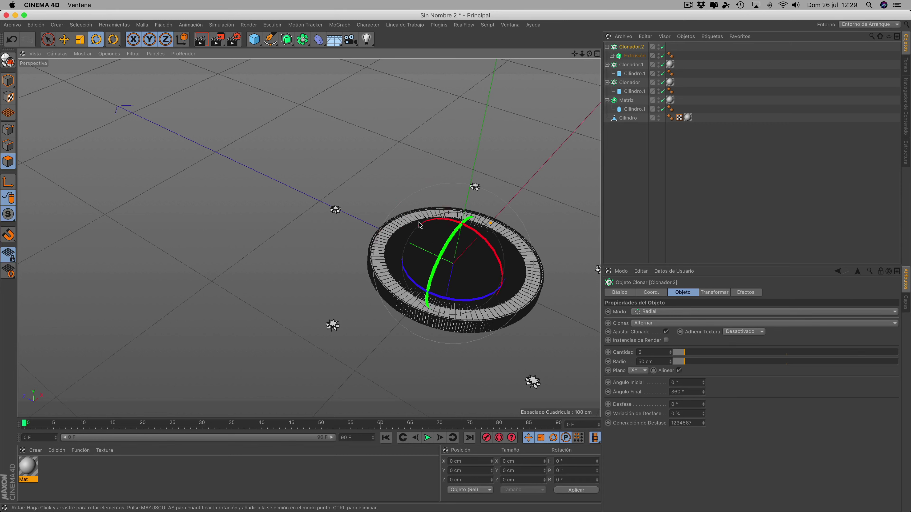
Pull the clone ring radius in toward 15 cm, trying the Move tool handle.
{"action": "left_click", "coordinate": [625, 48]}
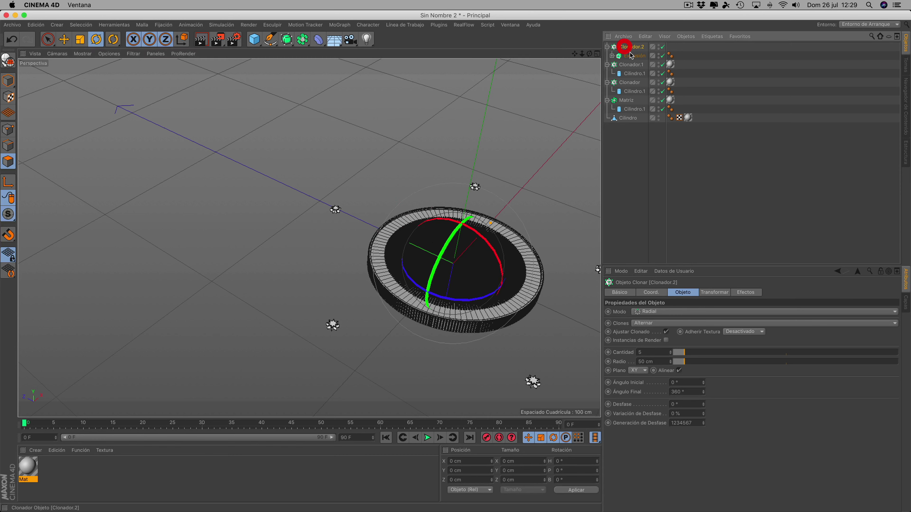
{"action": "left_click_drag", "start_coordinate": [683, 363], "coordinate": [678, 363]}
{"action": "key", "text": "e"}
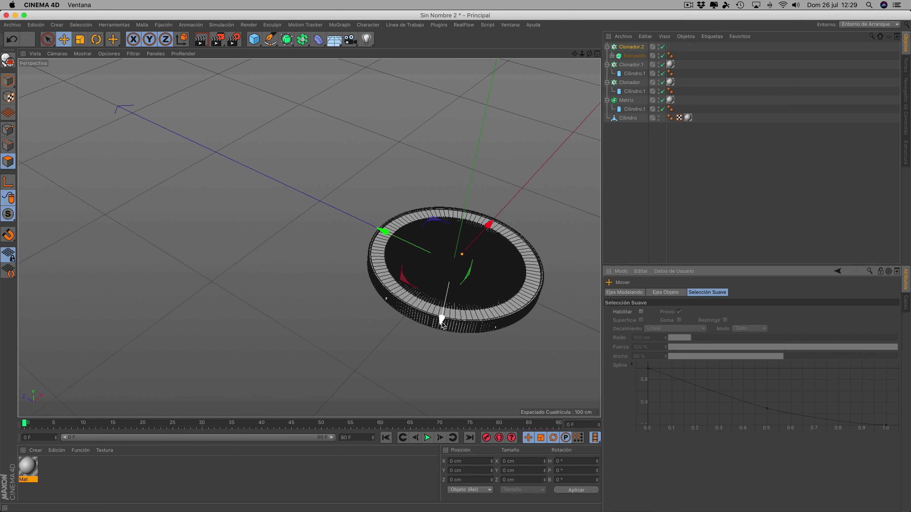
{"action": "left_click_drag", "start_coordinate": [440, 319], "coordinate": [442, 314]}
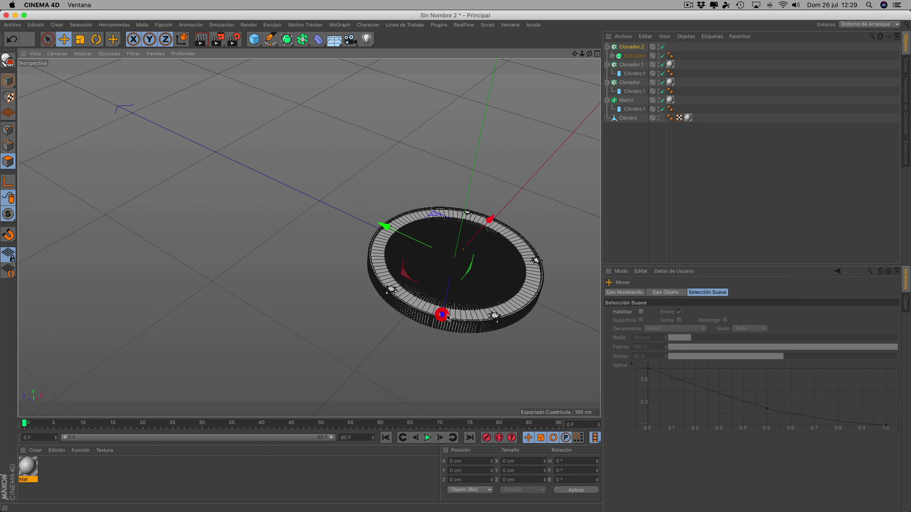
{"action": "left_click", "coordinate": [442, 315]}
Reduce the Clonador.2 radius to 9 cm, then 8 cm, framing the ring top-down.
{"action": "left_click", "coordinate": [633, 48]}
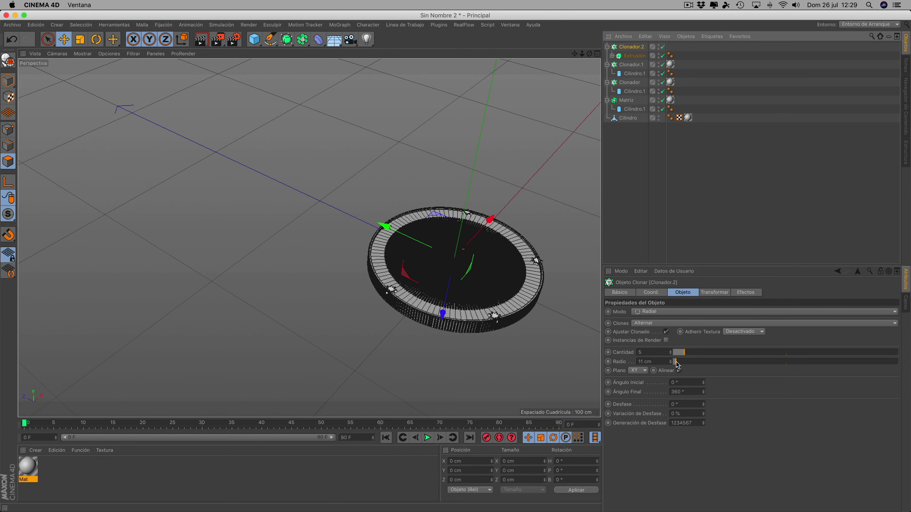
{"action": "left_click_drag", "start_coordinate": [677, 364], "coordinate": [676, 365]}
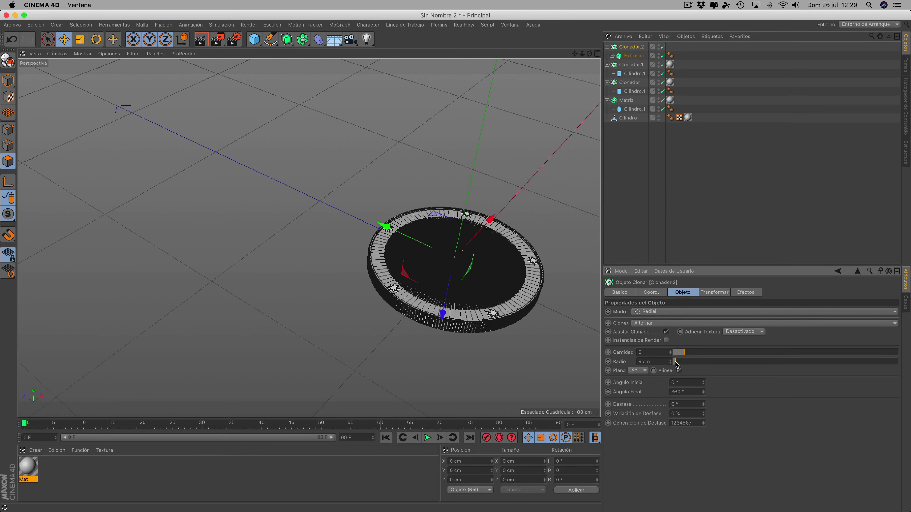
{"action": "key", "text": "h"}
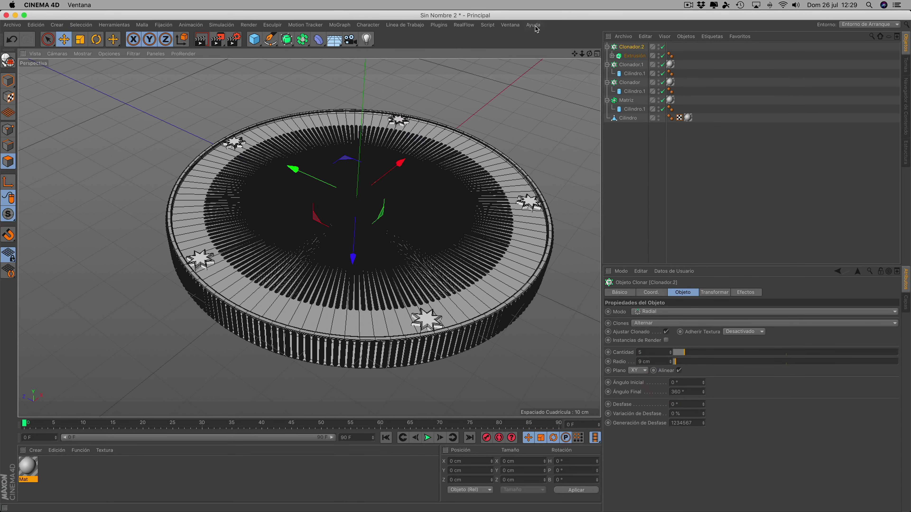
{"action": "left_click_drag", "start_coordinate": [589, 53], "coordinate": [594, 77]}
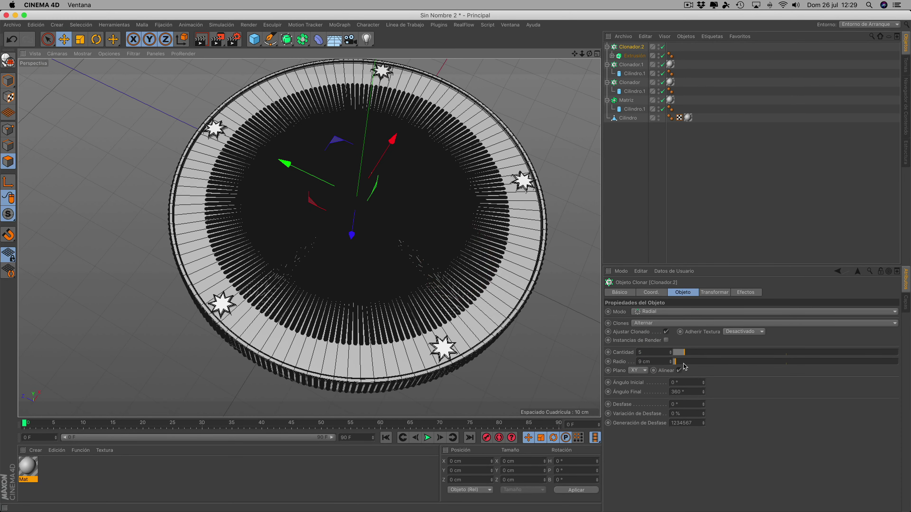
{"action": "left_click", "coordinate": [670, 363]}
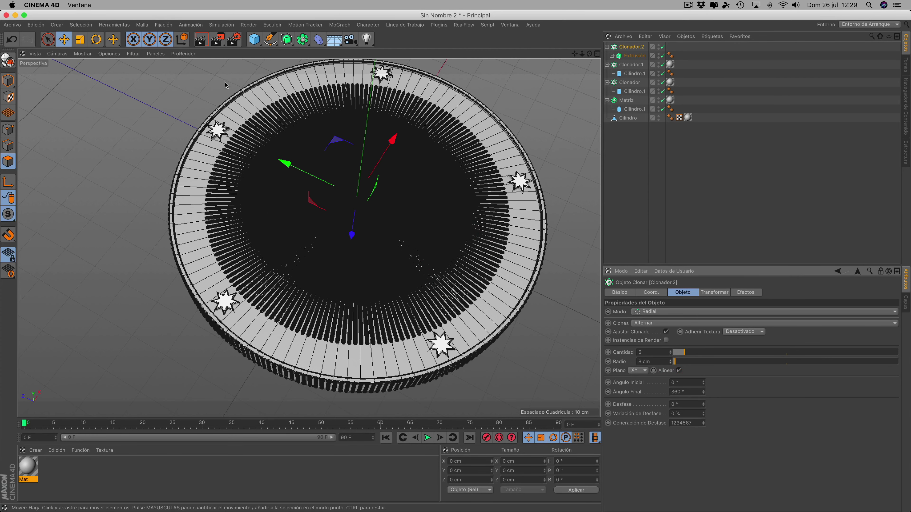
{"action": "left_click", "coordinate": [80, 39]}
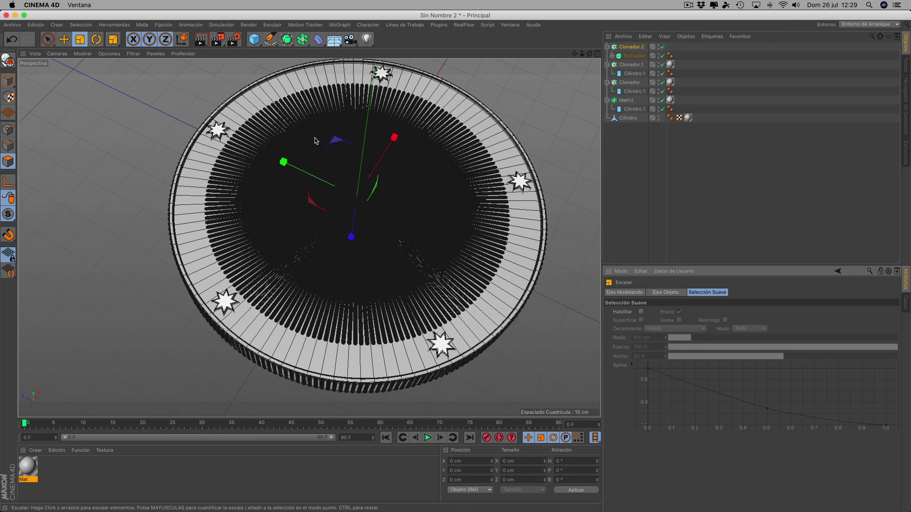
Scale the star Extrusión down, undoing an accidental scale of the whole clone ring.
{"action": "left_click_drag", "start_coordinate": [353, 157], "coordinate": [326, 163]}
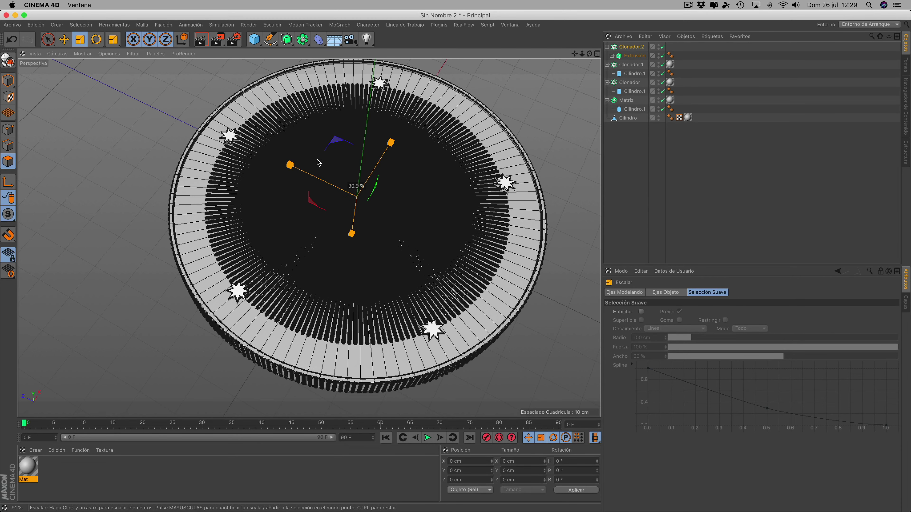
{"action": "key", "text": "super+z"}
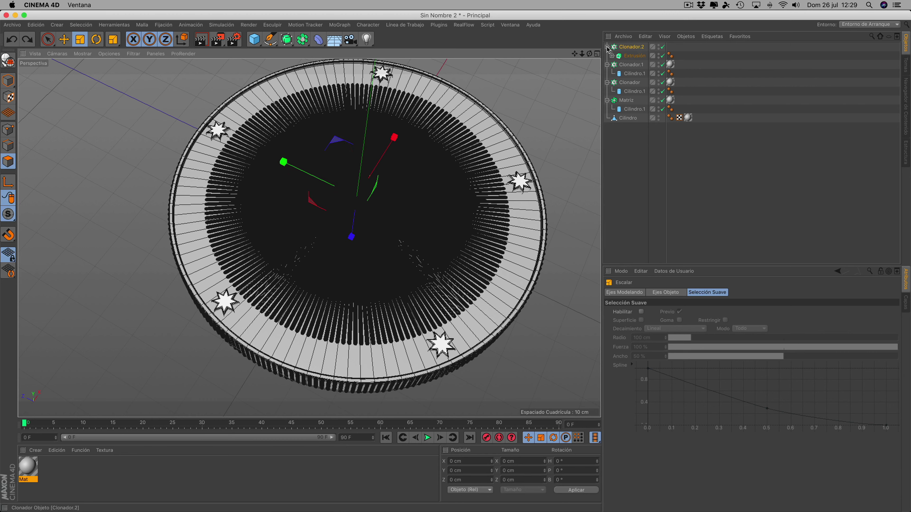
{"action": "left_click", "coordinate": [634, 56]}
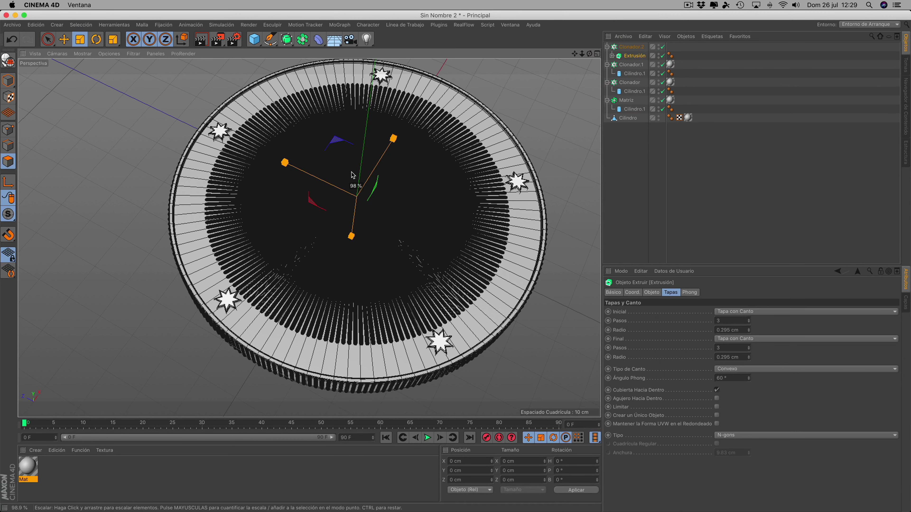
{"action": "left_click_drag", "start_coordinate": [353, 179], "coordinate": [102, 215]}
{"action": "left_click_drag", "start_coordinate": [394, 137], "coordinate": [379, 164]}
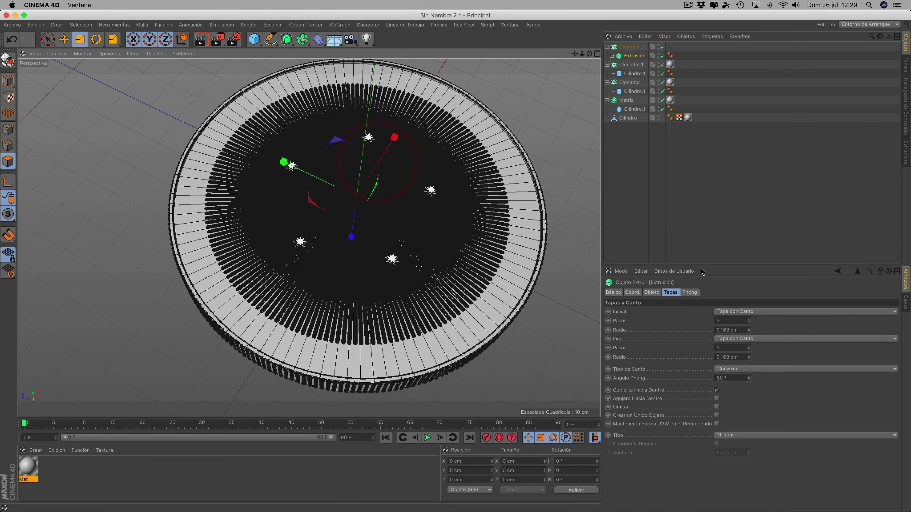
{"action": "left_click", "coordinate": [631, 47]}
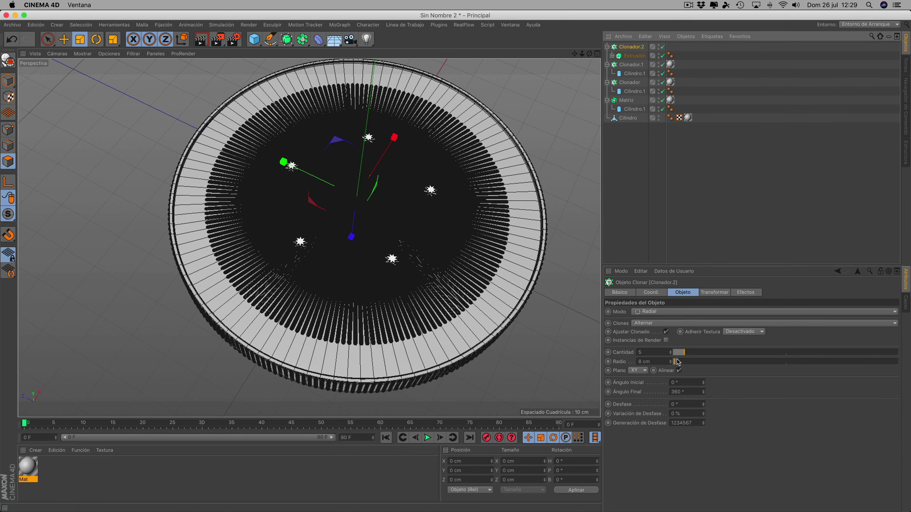
Set the ring radius to 32 cm, Estrella Puntos to 6, and clone Cantidad to 56.
{"action": "left_click_drag", "start_coordinate": [677, 361], "coordinate": [681, 363]}
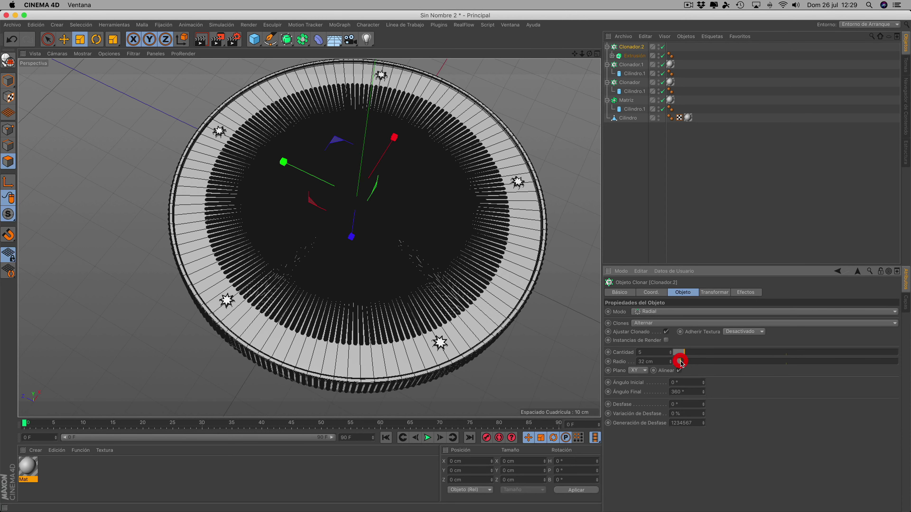
{"action": "scroll", "coordinate": [378, 303], "scroll_direction": "up", "scroll_amount": 2}
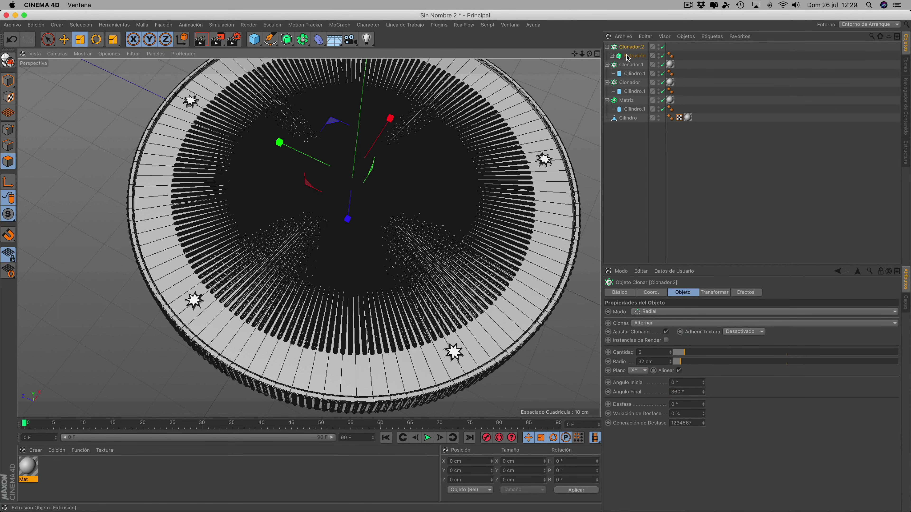
{"action": "left_click", "coordinate": [611, 55]}
{"action": "left_click", "coordinate": [635, 65]}
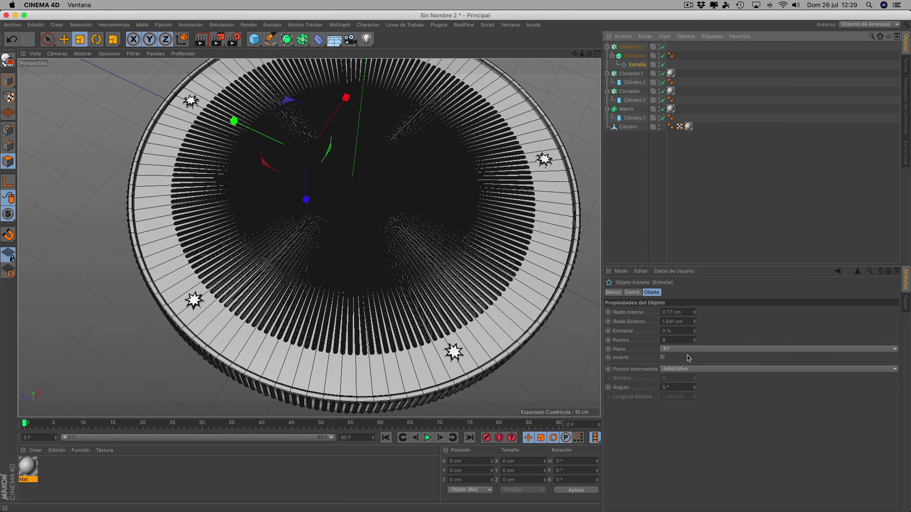
{"action": "left_click", "coordinate": [694, 342]}
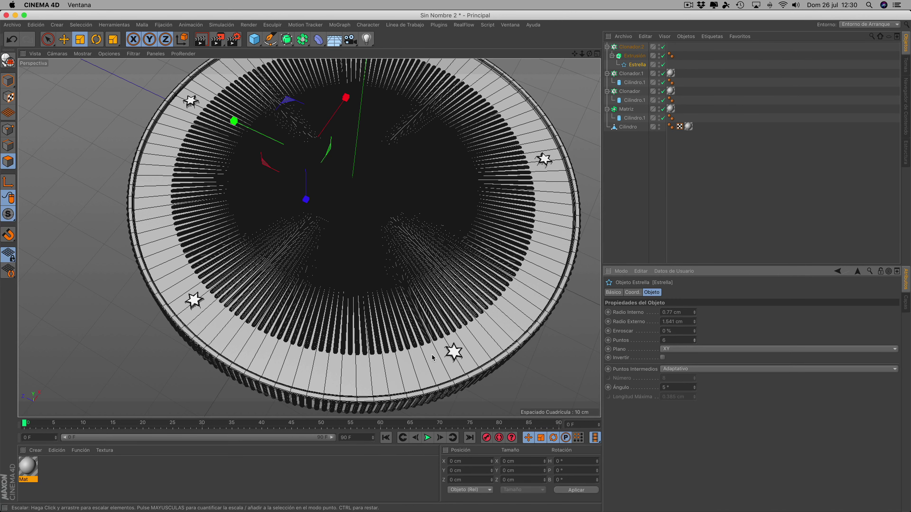
{"action": "scroll", "coordinate": [513, 293], "scroll_direction": "down", "scroll_amount": 2}
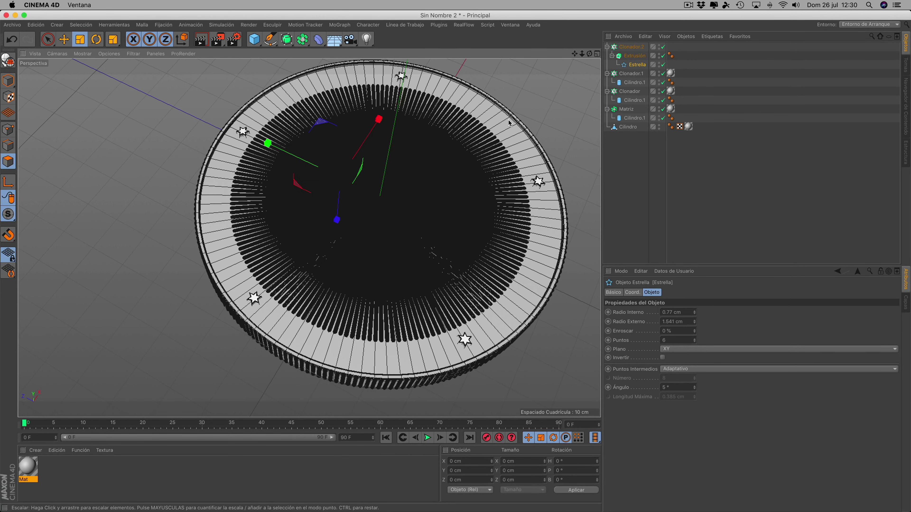
{"action": "left_click", "coordinate": [631, 47]}
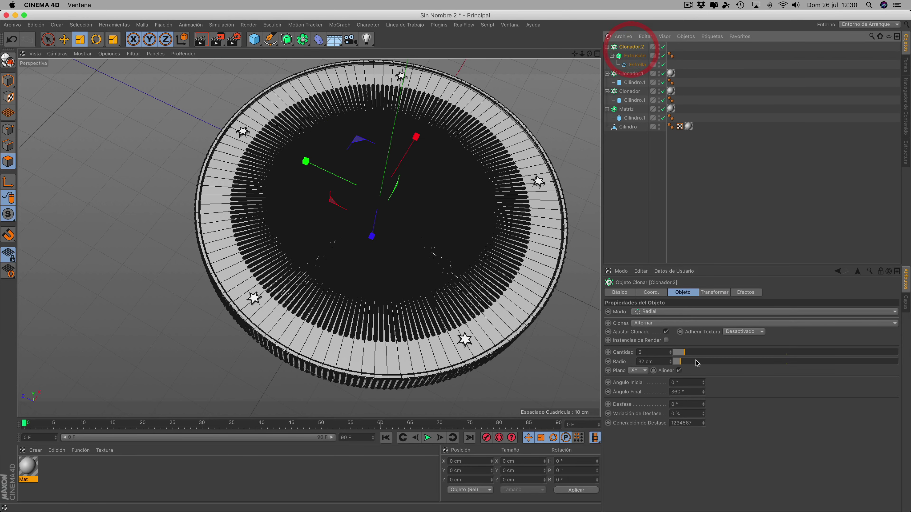
{"action": "mouse_move", "coordinate": [685, 352]}
{"action": "left_mouse_down"}
{"action": "mouse_move", "coordinate": [821, 362]}
{"action": "mouse_move", "coordinate": [802, 362]}
{"action": "left_mouse_up"}
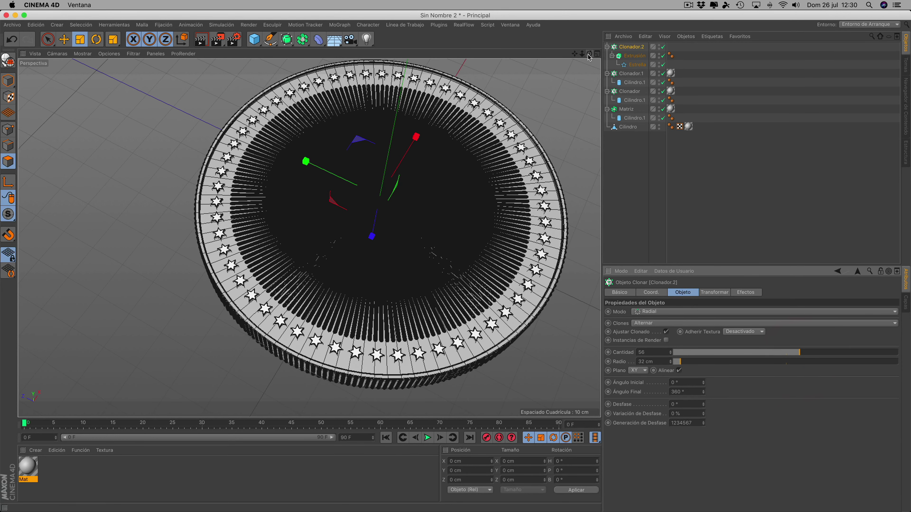
Nudge Clonador.2 along Z with the Move tool to settle it on the coin face.
{"action": "left_click_drag", "start_coordinate": [589, 57], "coordinate": [573, 151]}
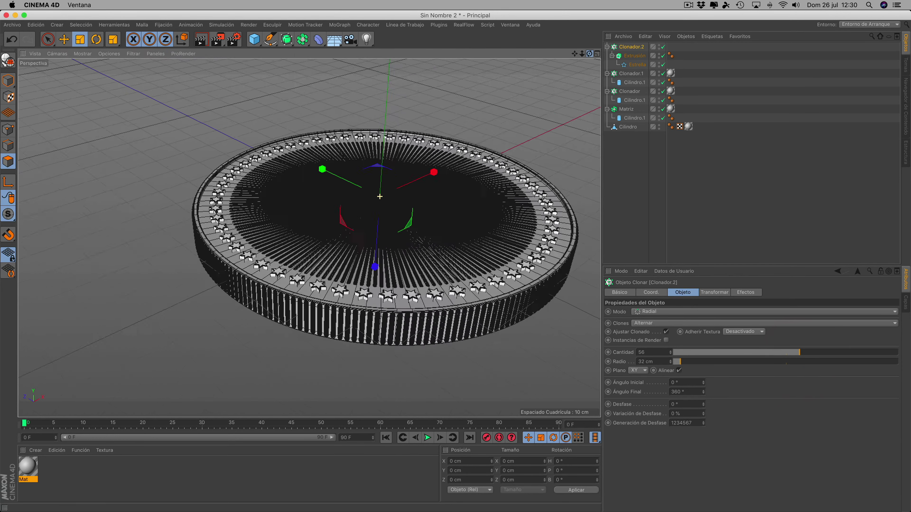
{"action": "left_click", "coordinate": [65, 40]}
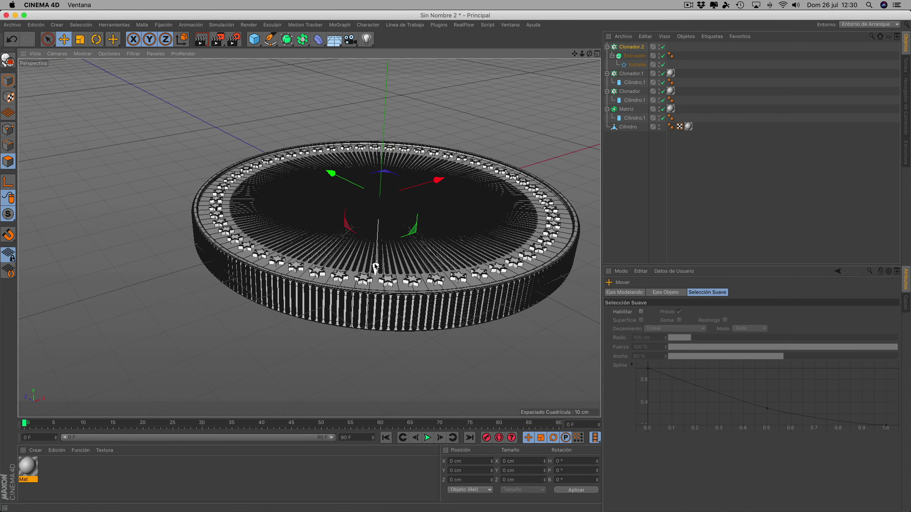
{"action": "left_click_drag", "start_coordinate": [376, 270], "coordinate": [376, 269]}
{"action": "scroll", "coordinate": [438, 272], "scroll_direction": "up", "scroll_amount": 5}
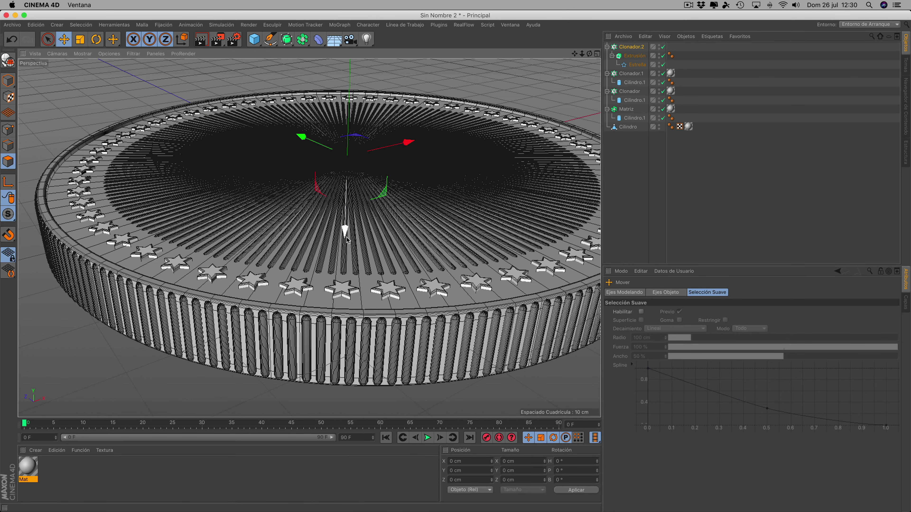
{"action": "left_click_drag", "start_coordinate": [345, 231], "coordinate": [344, 233]}
{"action": "scroll", "coordinate": [346, 230], "scroll_direction": "down", "scroll_amount": 3}
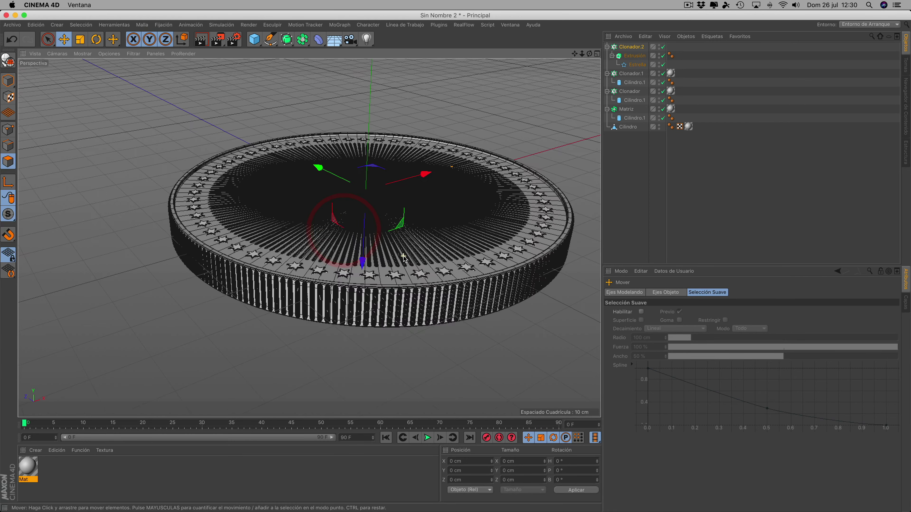
{"action": "scroll", "coordinate": [403, 258], "scroll_direction": "up", "scroll_amount": 2}
{"action": "mouse_move", "coordinate": [479, 238]}
{"action": "left_mouse_down", "text": "alt"}
{"action": "mouse_move", "coordinate": [482, 305]}
{"action": "mouse_move", "coordinate": [335, 321]}
{"action": "left_mouse_up", "text": "alt"}
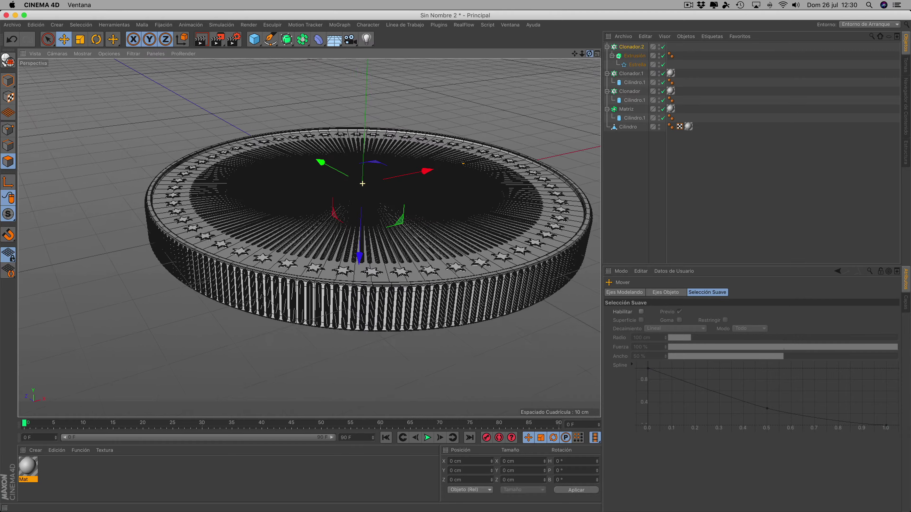
{"action": "scroll", "coordinate": [335, 321], "scroll_direction": "up", "scroll_amount": 2}
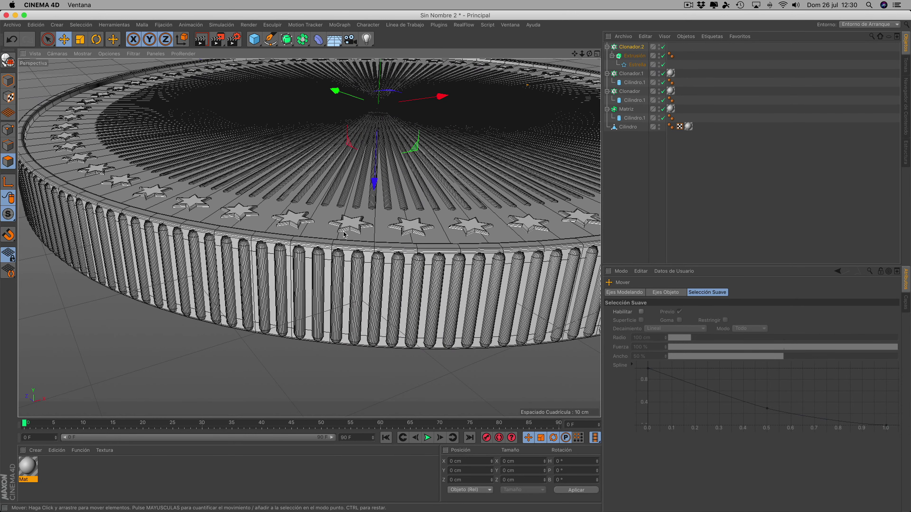
{"action": "scroll", "coordinate": [344, 235], "scroll_direction": "down", "scroll_amount": 3}
{"action": "scroll", "coordinate": [358, 235], "scroll_direction": "down", "scroll_amount": 3}
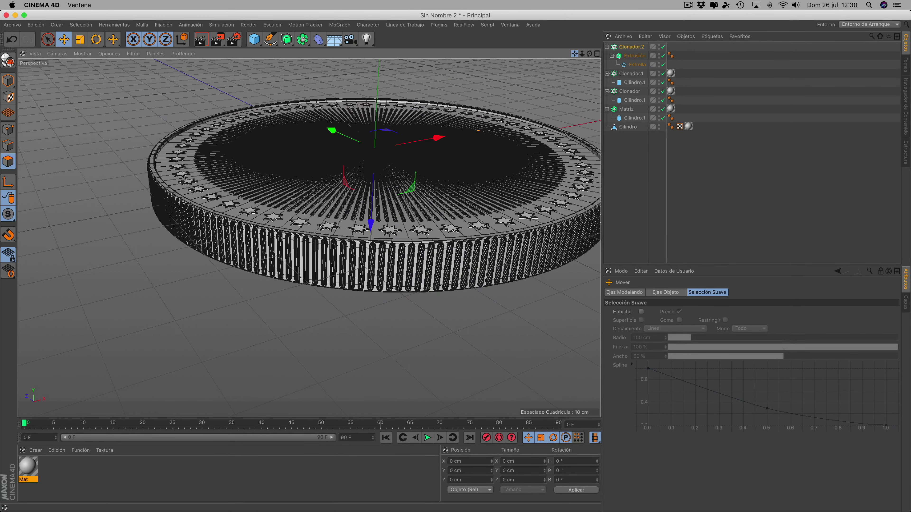
Copy the star ring cloner and paste it as Clonador.3.
{"action": "left_click", "coordinate": [627, 47]}
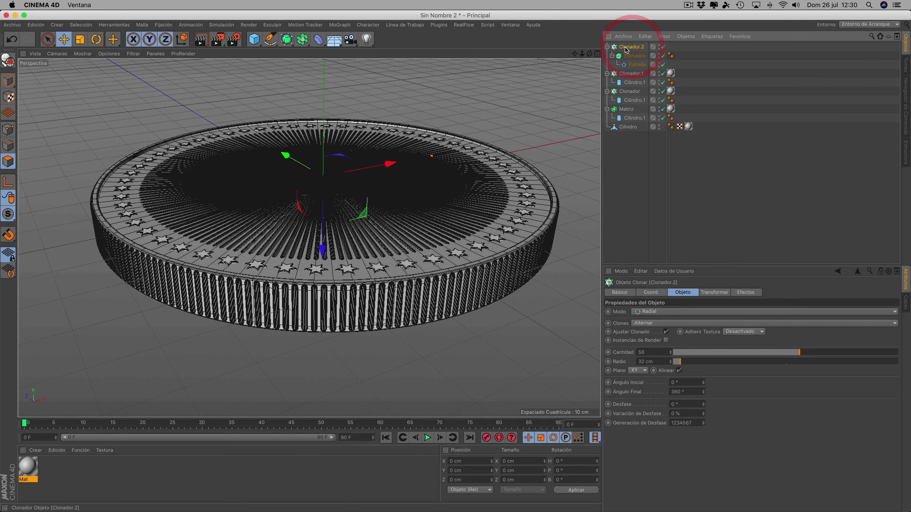
{"action": "left_click", "coordinate": [606, 47]}
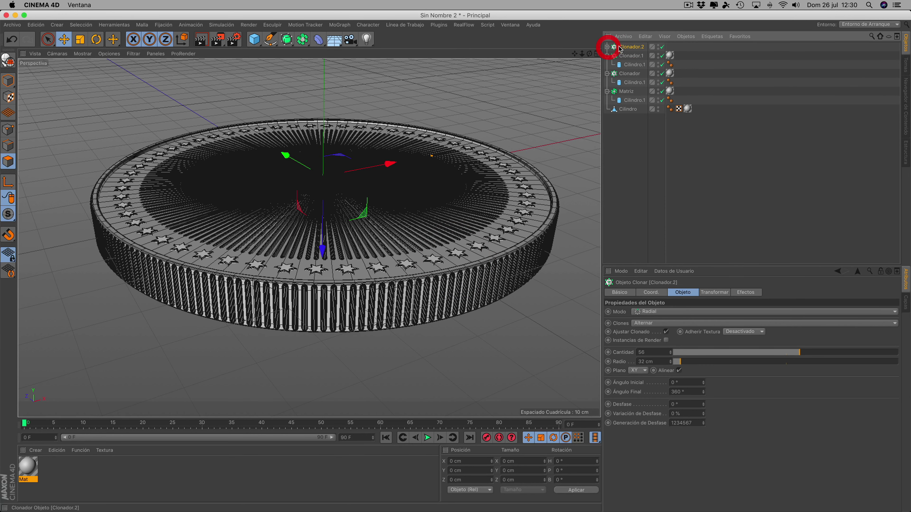
{"action": "left_click", "coordinate": [607, 47]}
{"action": "left_click", "coordinate": [606, 46]}
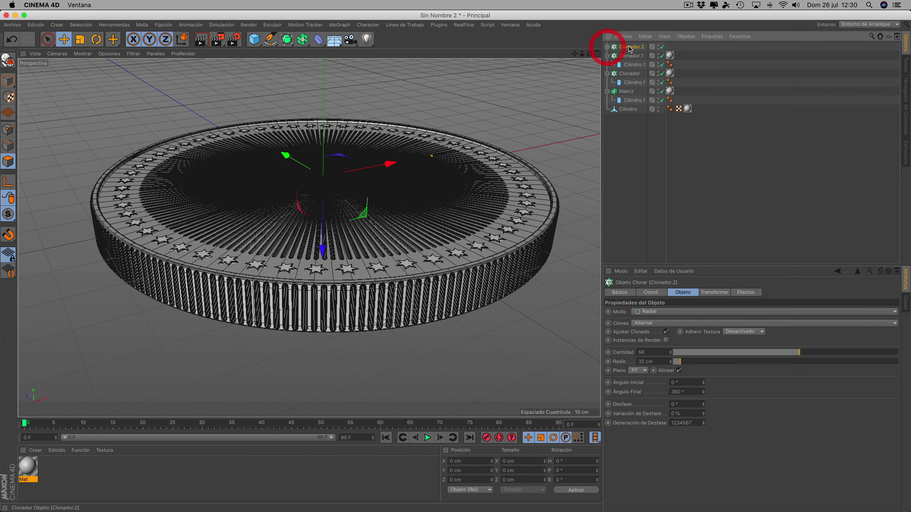
{"action": "left_click", "coordinate": [644, 37]}
{"action": "left_click", "coordinate": [655, 81]}
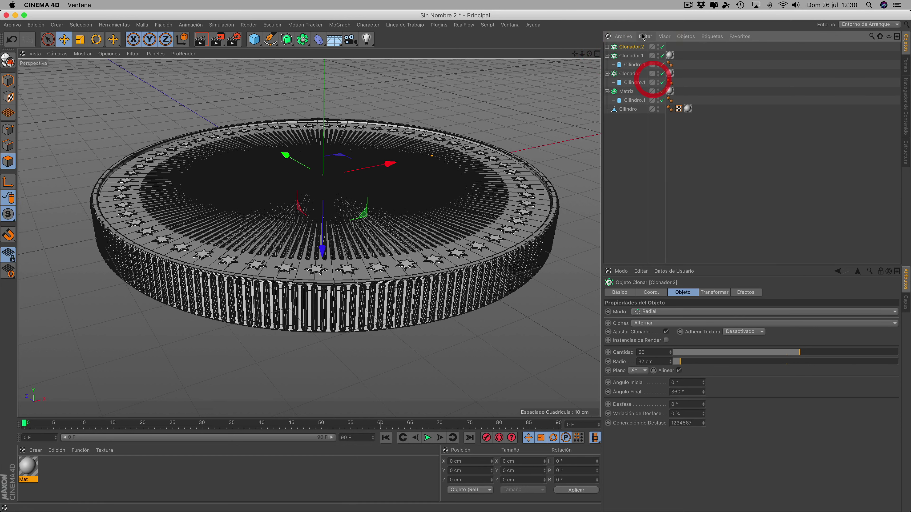
{"action": "left_click", "coordinate": [644, 36]}
{"action": "left_click", "coordinate": [655, 90]}
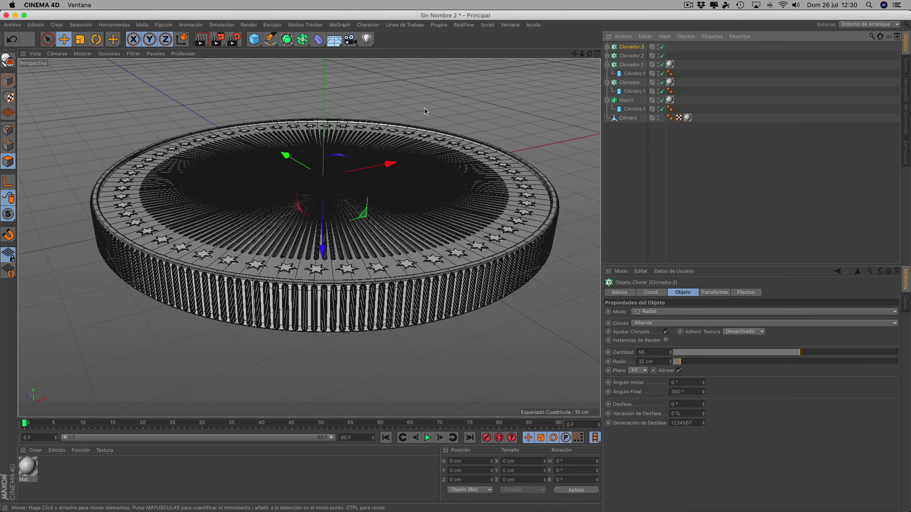
Move Clonador.3 down onto the coin's underside and fine-tune its height.
{"action": "left_click_drag", "start_coordinate": [322, 249], "coordinate": [322, 287]}
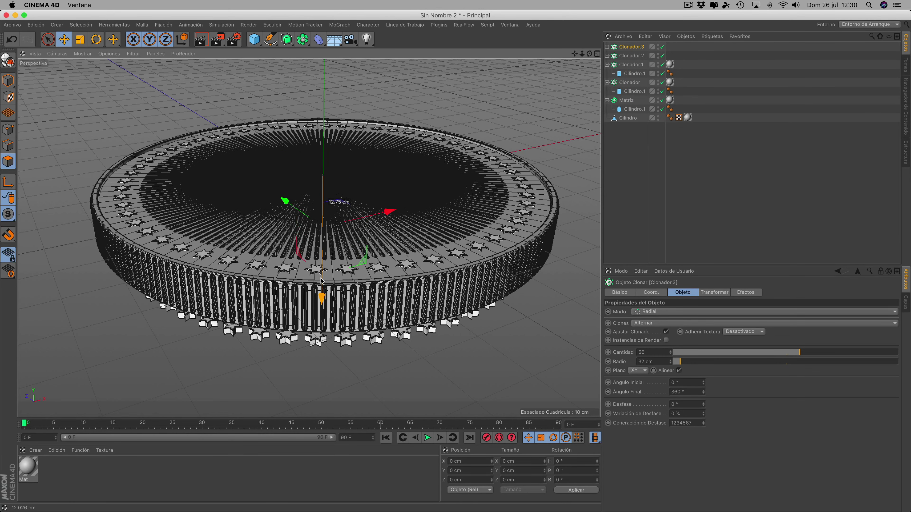
{"action": "left_click_drag", "start_coordinate": [589, 54], "coordinate": [590, 57]}
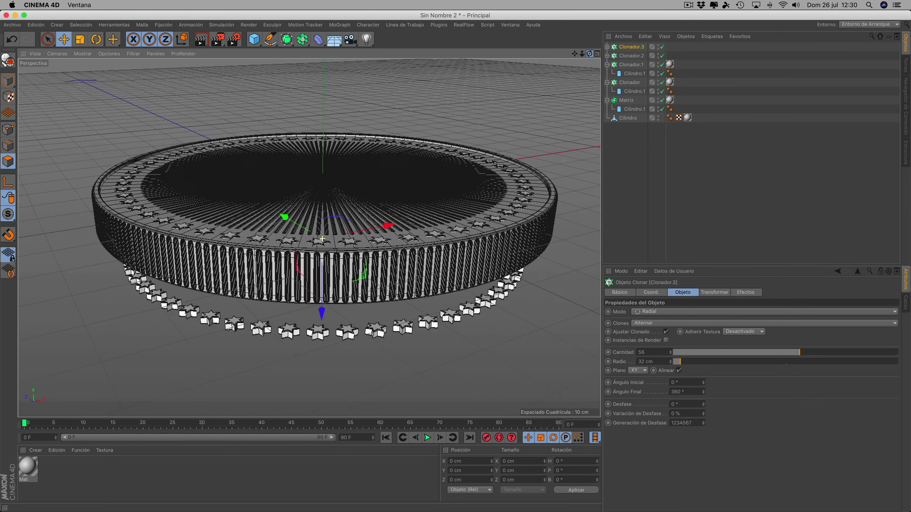
{"action": "left_click_drag", "start_coordinate": [322, 326], "coordinate": [329, 293]}
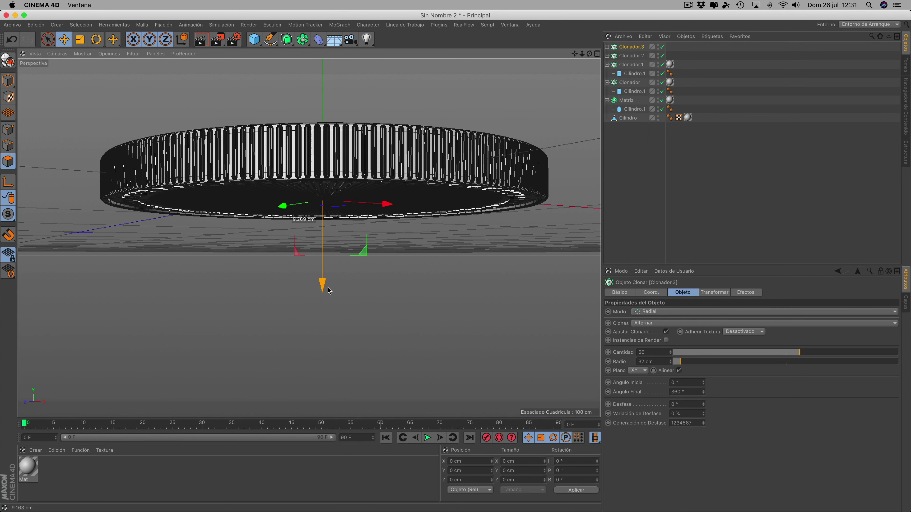
{"action": "left_click_drag", "start_coordinate": [328, 292], "coordinate": [327, 289]}
{"action": "left_click_drag", "start_coordinate": [589, 53], "coordinate": [591, 125]}
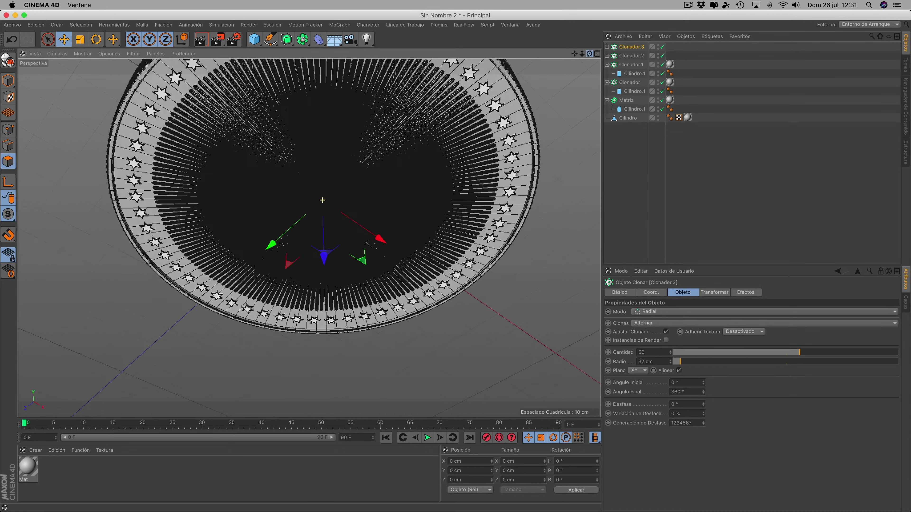
{"action": "left_click_drag", "start_coordinate": [322, 200], "coordinate": [328, 176], "text": "alt"}
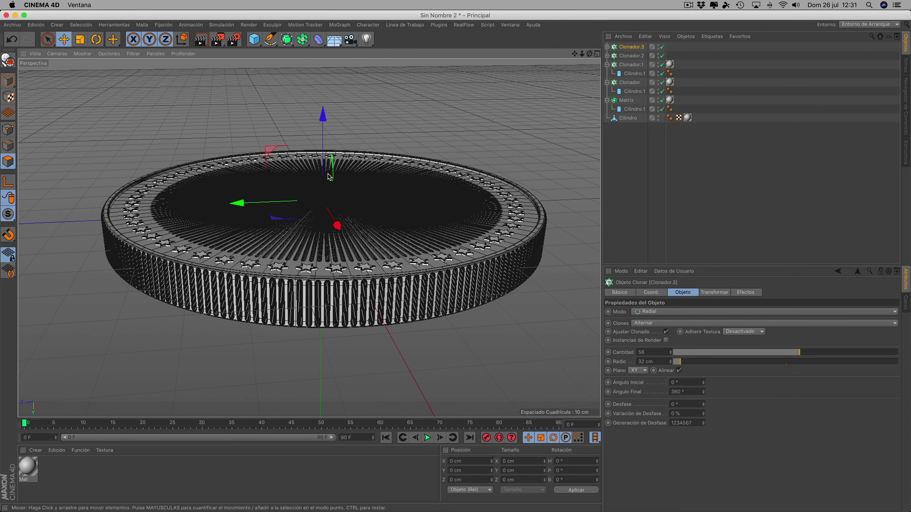
{"action": "scroll", "coordinate": [328, 176], "scroll_direction": "up", "scroll_amount": 2}
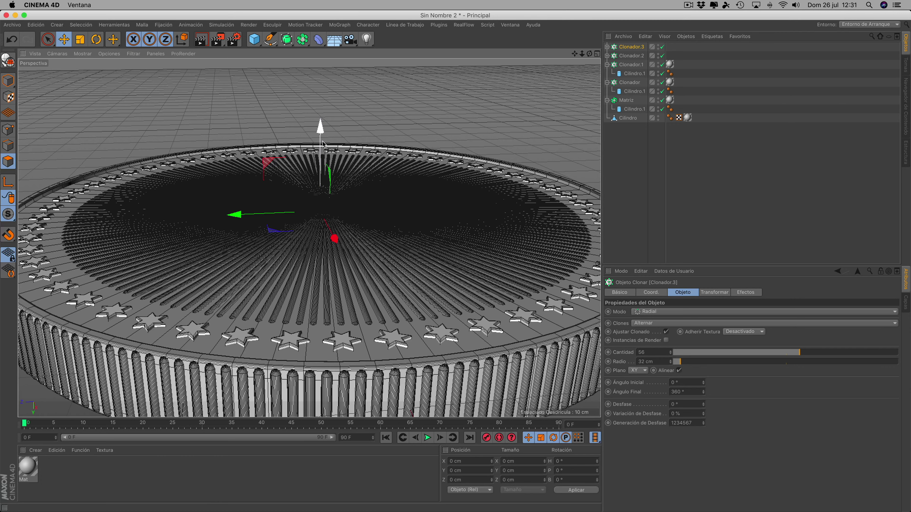
{"action": "left_click_drag", "start_coordinate": [323, 142], "coordinate": [323, 143]}
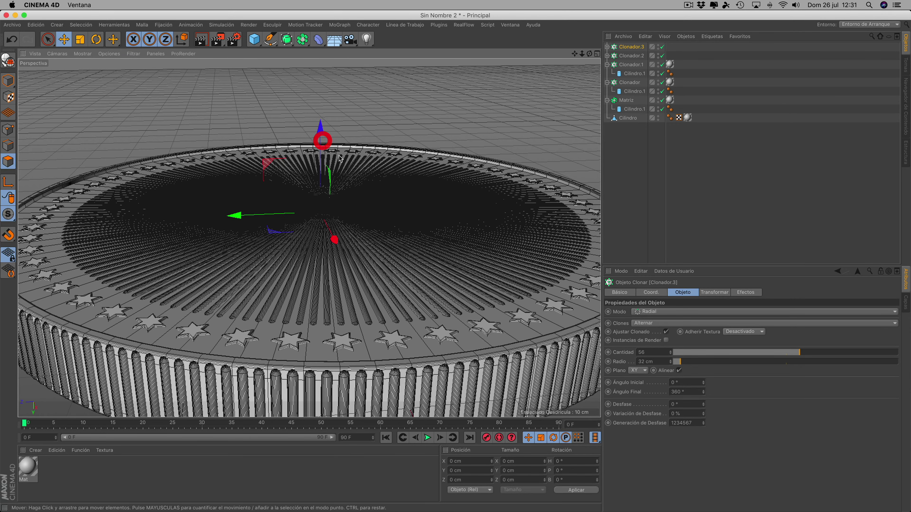
{"action": "scroll", "coordinate": [376, 251], "scroll_direction": "down", "scroll_amount": 2}
{"action": "scroll", "coordinate": [376, 251], "scroll_direction": "down", "scroll_amount": 5}
Orbit to inspect both star-ringed faces, then marquee-select all objects in the list.
{"action": "left_click_drag", "start_coordinate": [589, 53], "coordinate": [589, 54]}
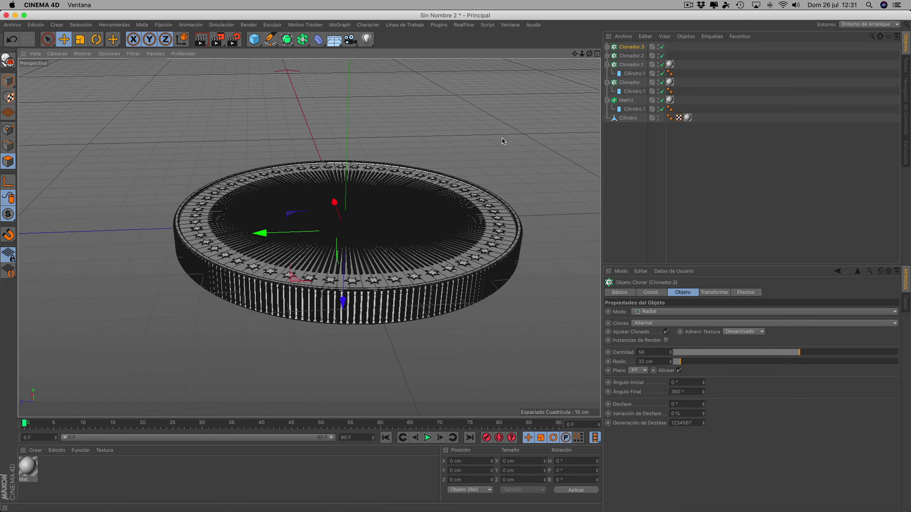
{"action": "scroll", "coordinate": [383, 263], "scroll_direction": "up", "scroll_amount": 3}
{"action": "scroll", "coordinate": [383, 263], "scroll_direction": "up", "scroll_amount": 3}
{"action": "scroll", "coordinate": [383, 263], "scroll_direction": "down", "scroll_amount": 2}
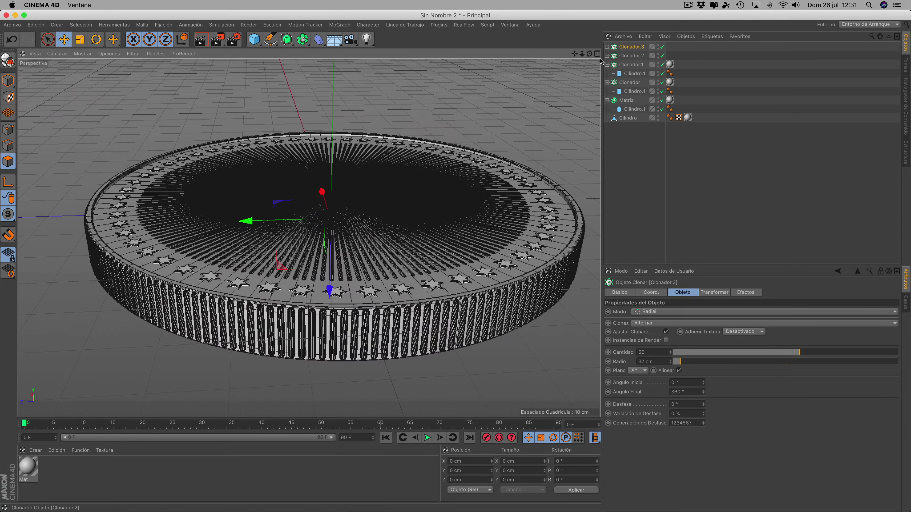
{"action": "left_click_drag", "start_coordinate": [521, 164], "coordinate": [476, 193], "text": "alt"}
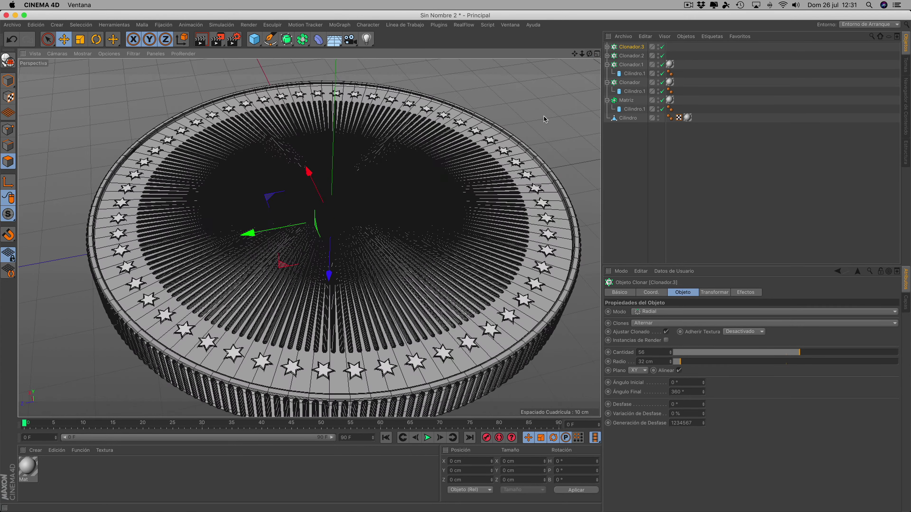
{"action": "scroll", "coordinate": [475, 193], "scroll_direction": "down", "scroll_amount": 2}
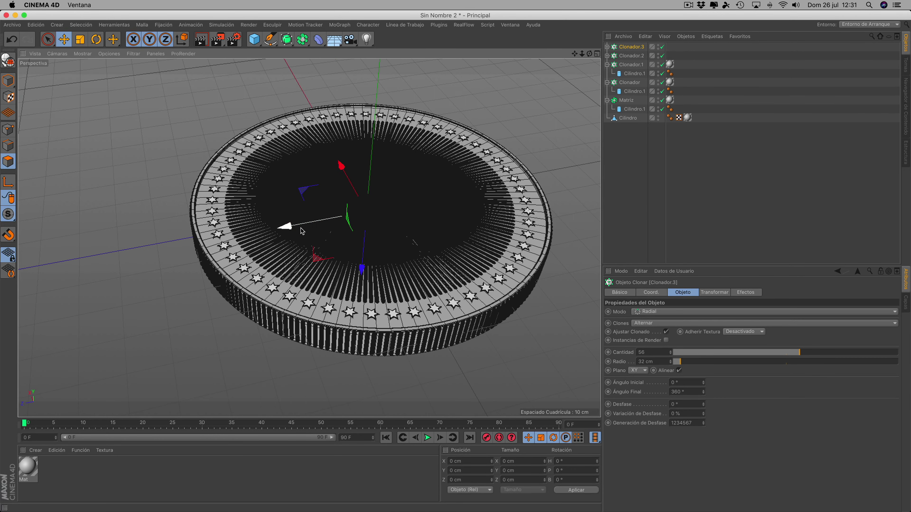
{"action": "left_click_drag", "start_coordinate": [590, 55], "coordinate": [599, 75]}
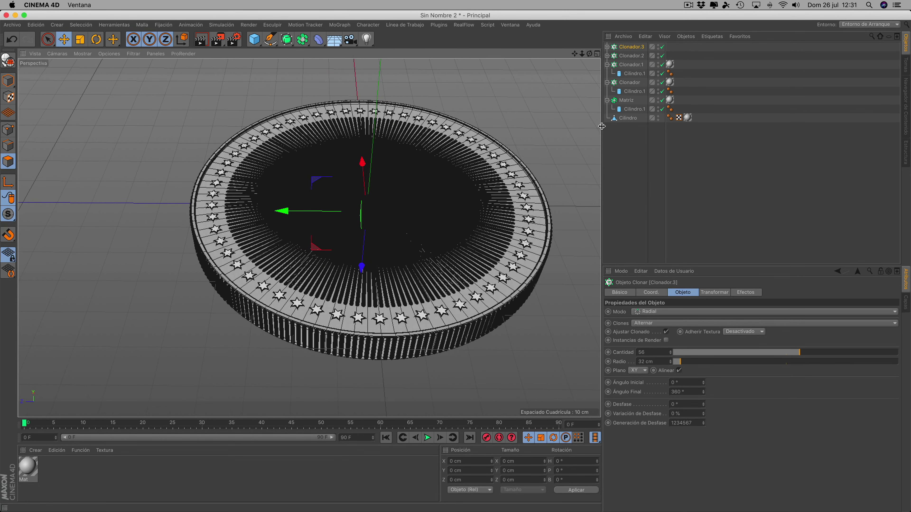
{"action": "left_click_drag", "start_coordinate": [611, 151], "coordinate": [655, 44]}
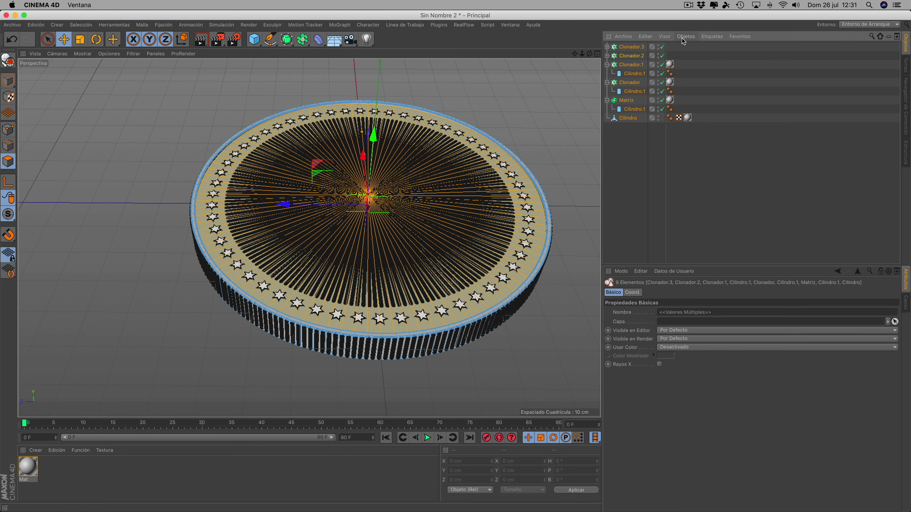
Clear the object selection and orbit and zoom around the star-ringed coin.
{"action": "left_click", "coordinate": [711, 37]}
{"action": "mouse_move", "coordinate": [686, 36]}
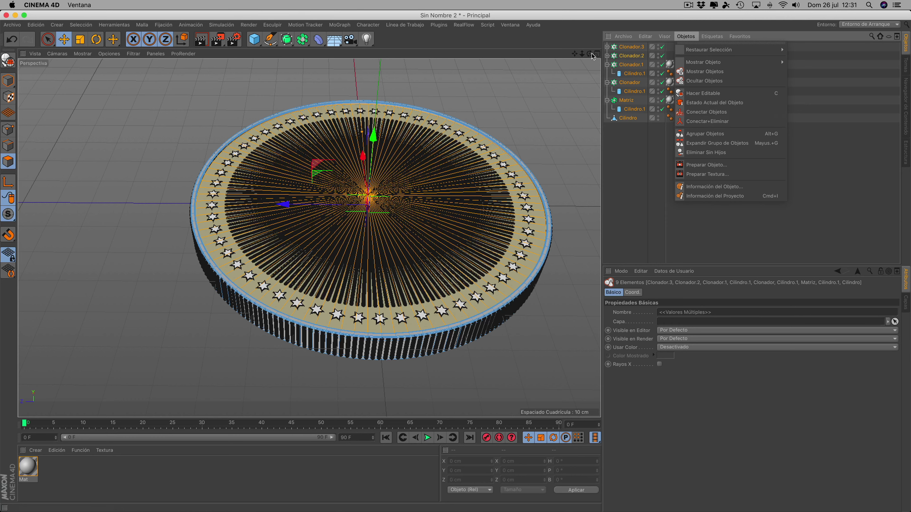
{"action": "left_click", "coordinate": [540, 126]}
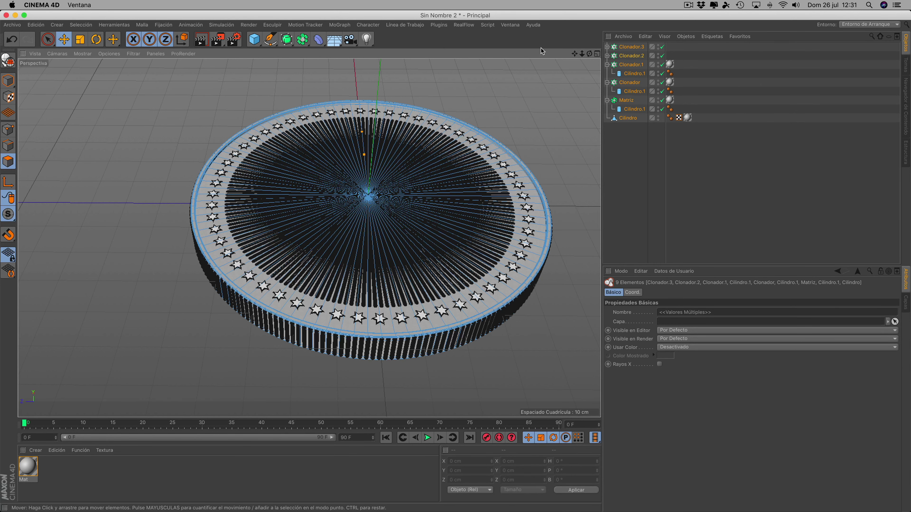
{"action": "mouse_move", "coordinate": [590, 53]}
{"action": "left_mouse_down"}
{"action": "mouse_move", "coordinate": [595, 72]}
{"action": "mouse_move", "coordinate": [511, 178]}
{"action": "left_mouse_up"}
{"action": "scroll", "coordinate": [494, 175], "scroll_direction": "up", "scroll_amount": 5}
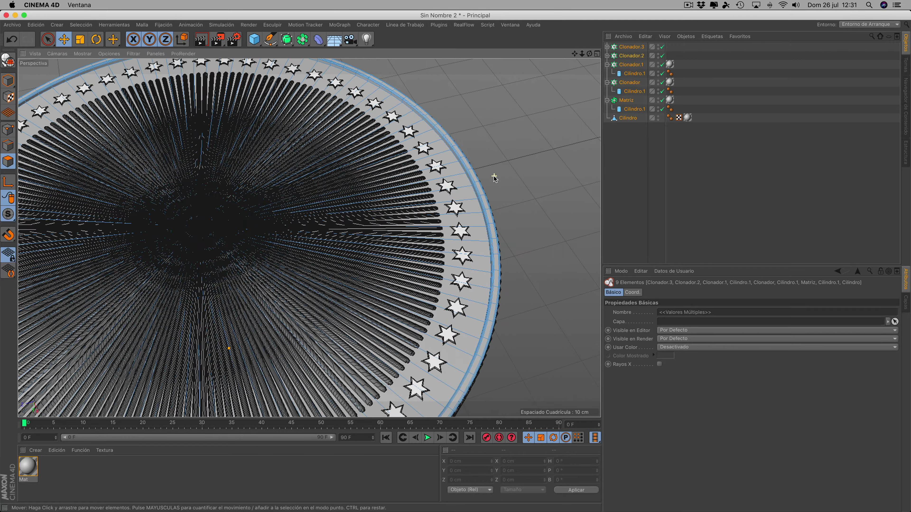
{"action": "scroll", "coordinate": [494, 176], "scroll_direction": "down", "scroll_amount": 6}
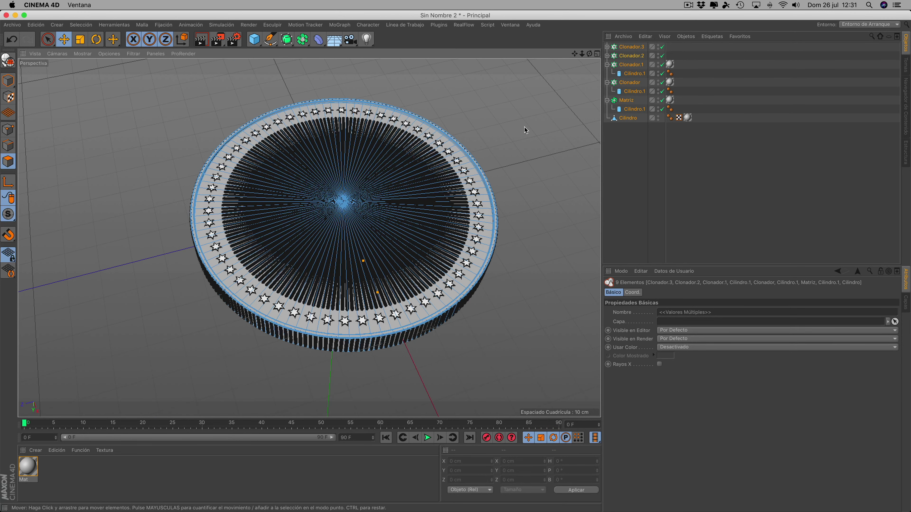
Start Archivo > Abrir and search the Documents folder for 'hoja'.
{"action": "left_click", "coordinate": [12, 25]}
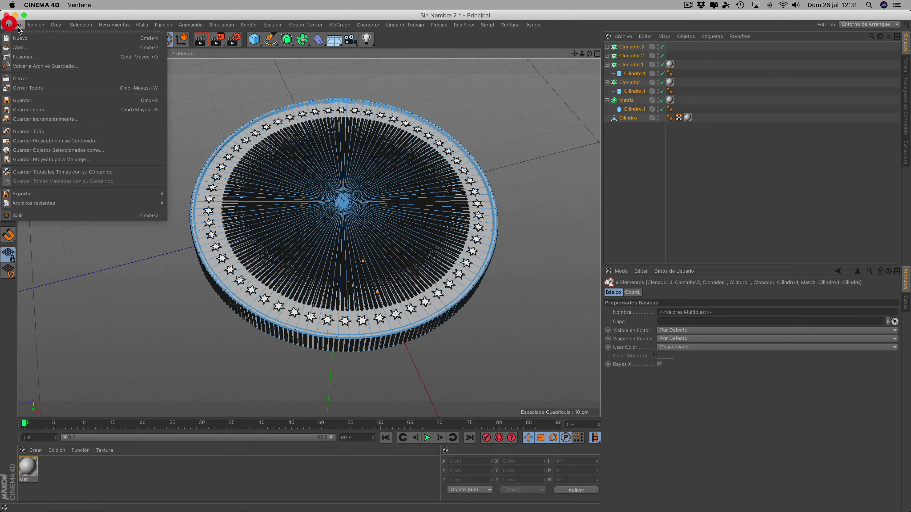
{"action": "left_click", "coordinate": [17, 47]}
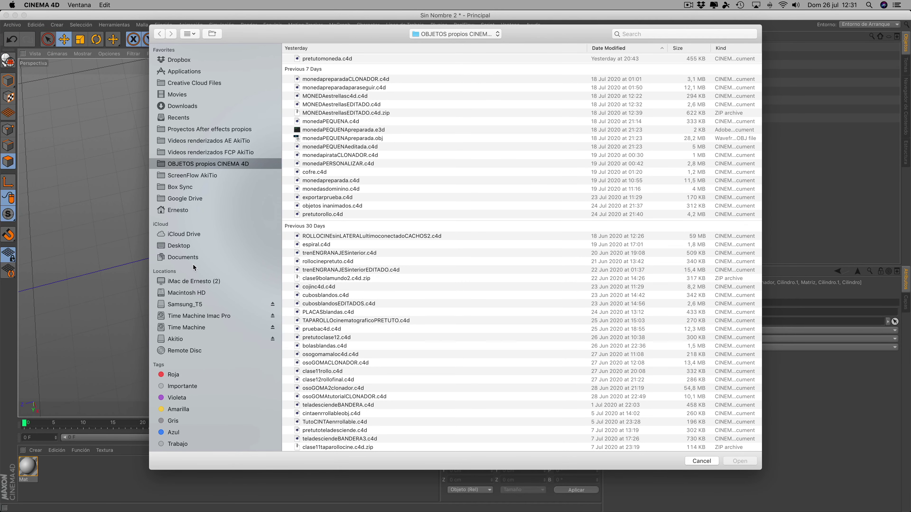
{"action": "left_click", "coordinate": [183, 257]}
{"action": "left_click", "coordinate": [646, 35]}
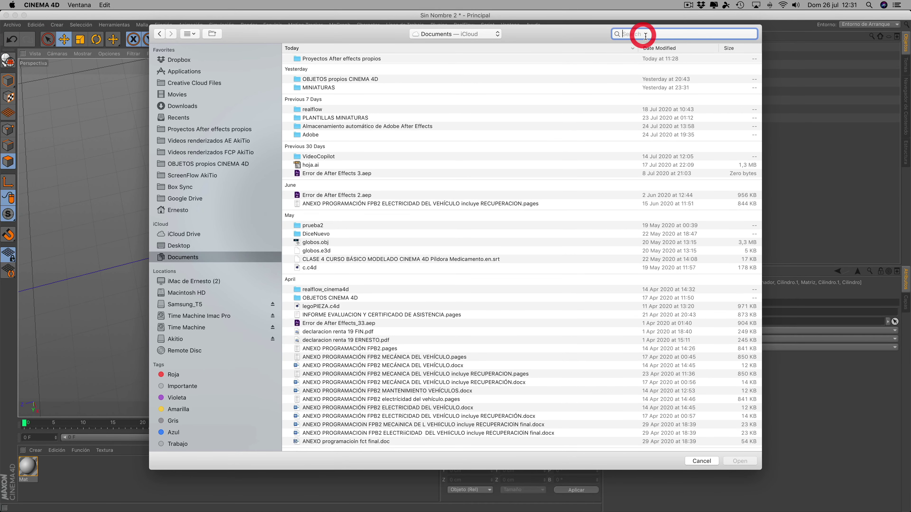
{"action": "type", "text": "hoja"}
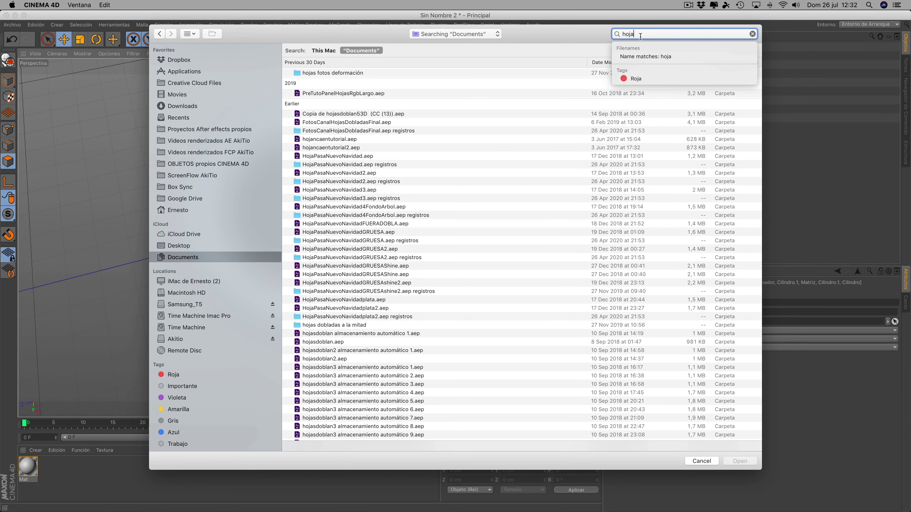
{"action": "double_click", "coordinate": [618, 35]}
Open hoja.ai and accept the Import Adobe Illustrator settings.
{"action": "scroll", "coordinate": [317, 237], "scroll_direction": "down", "scroll_amount": 5}
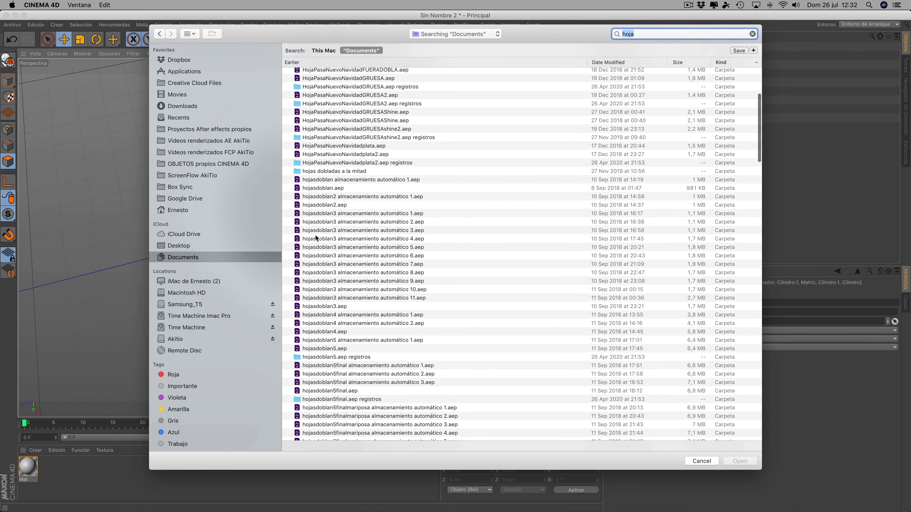
{"action": "scroll", "coordinate": [318, 237], "scroll_direction": "down", "scroll_amount": 10}
{"action": "scroll", "coordinate": [317, 237], "scroll_direction": "down", "scroll_amount": 5}
{"action": "scroll", "coordinate": [318, 236], "scroll_direction": "down", "scroll_amount": 5}
{"action": "scroll", "coordinate": [318, 237], "scroll_direction": "down", "scroll_amount": 5}
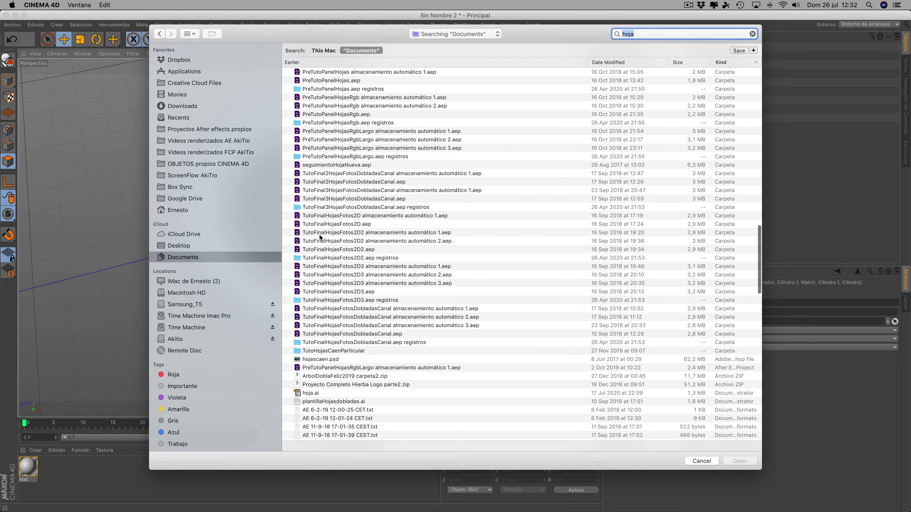
{"action": "scroll", "coordinate": [329, 295], "scroll_direction": "down", "scroll_amount": 5}
{"action": "left_click", "coordinate": [311, 275]}
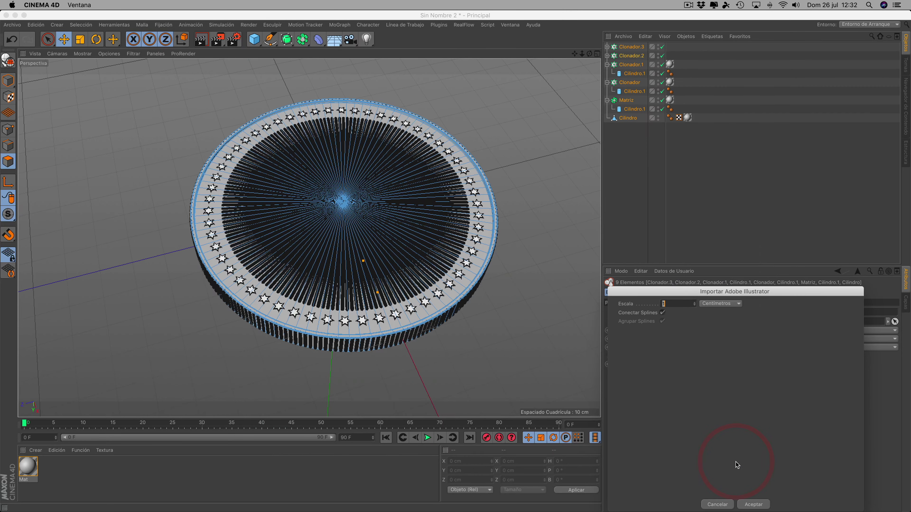
{"action": "left_click", "coordinate": [755, 504]}
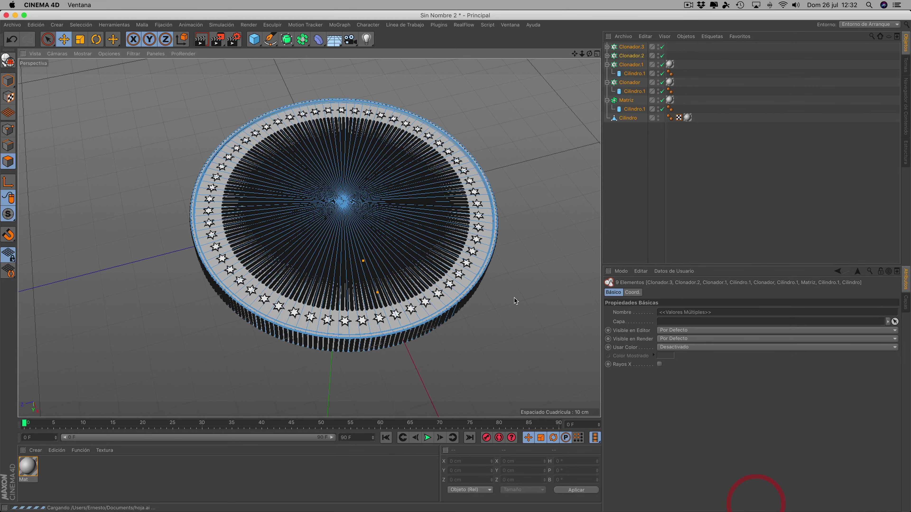
{"action": "scroll", "coordinate": [449, 266], "scroll_direction": "down", "scroll_amount": 10}
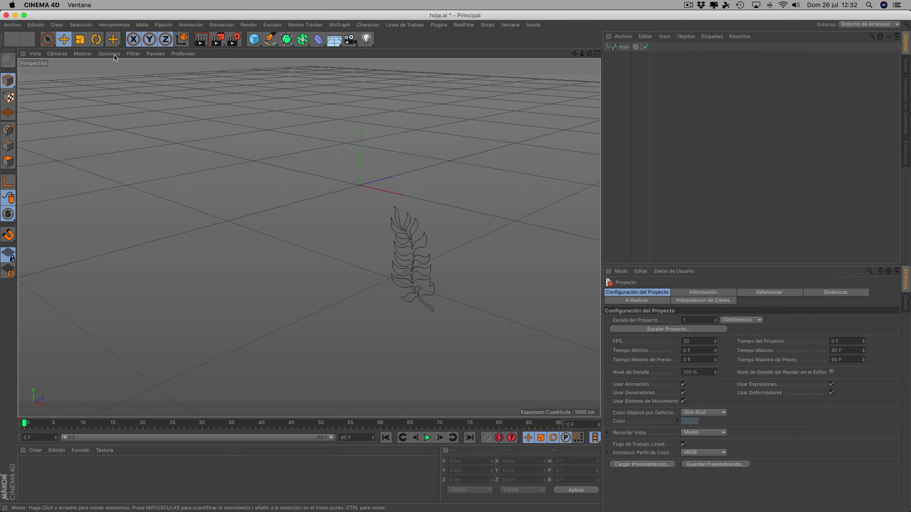
Rotate the hoja leaf spline to P -90° and scale it to about a third.
{"action": "left_click", "coordinate": [106, 42]}
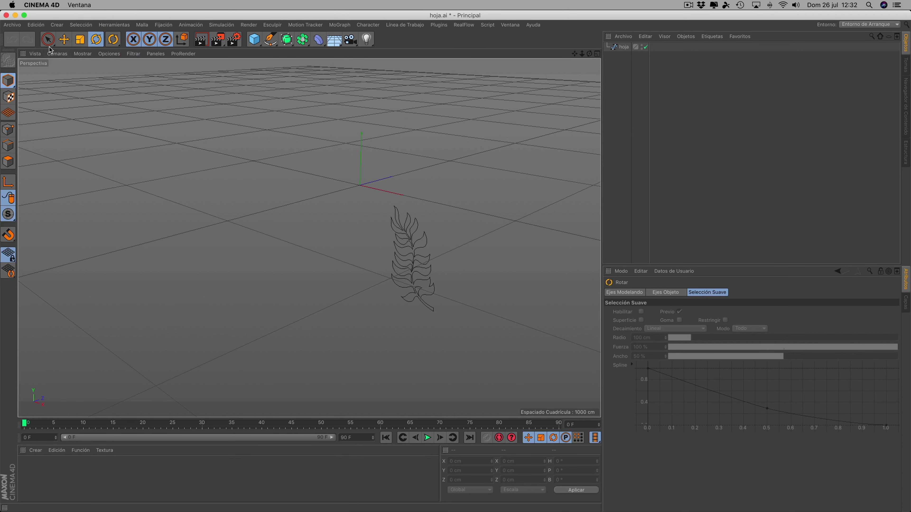
{"action": "left_click", "coordinate": [623, 49]}
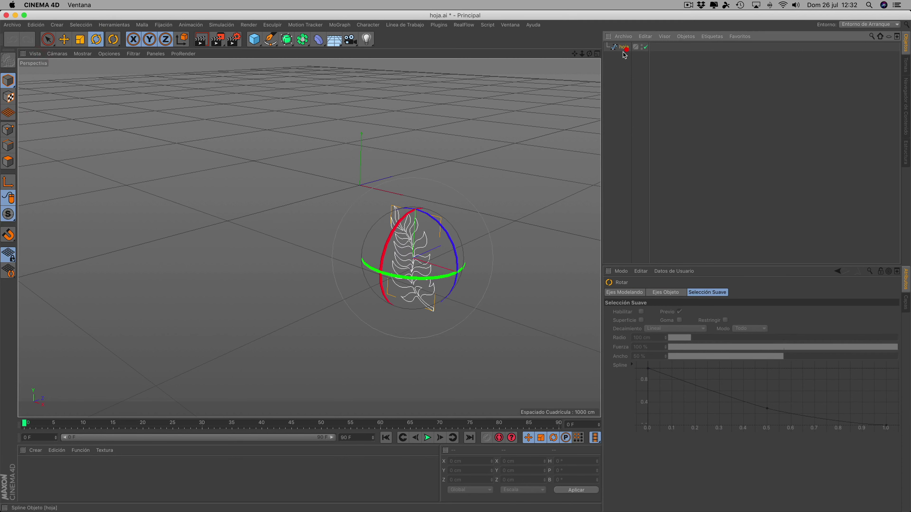
{"action": "left_click_drag", "start_coordinate": [420, 210], "coordinate": [485, 189]}
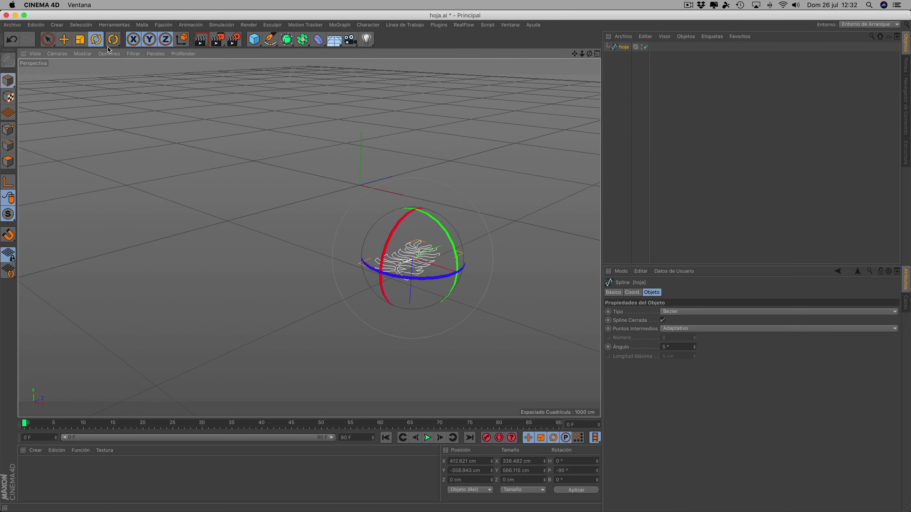
{"action": "left_click", "coordinate": [80, 39]}
{"action": "left_click_drag", "start_coordinate": [359, 267], "coordinate": [100, 259]}
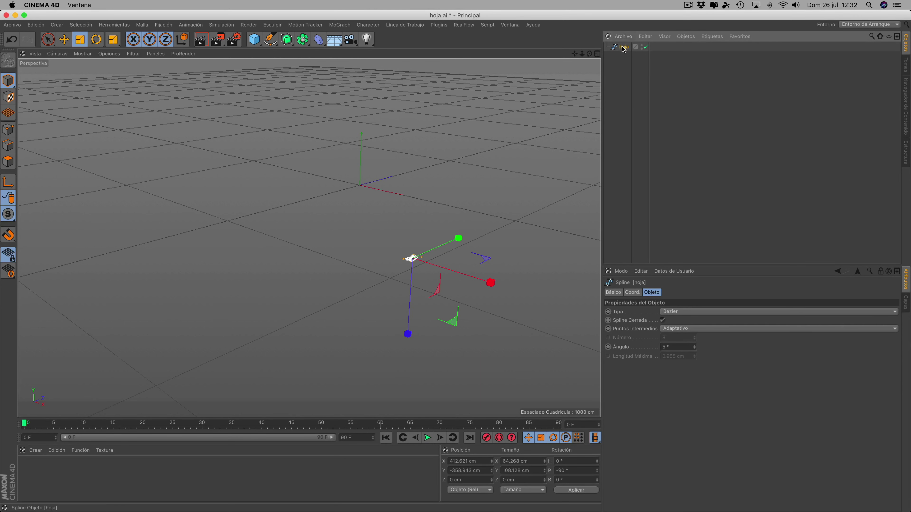
Copy the leaf spline and switch back to the Sin Nombre 2 coin document.
{"action": "left_click", "coordinate": [647, 39]}
{"action": "left_click", "coordinate": [650, 79]}
{"action": "left_click", "coordinate": [515, 26]}
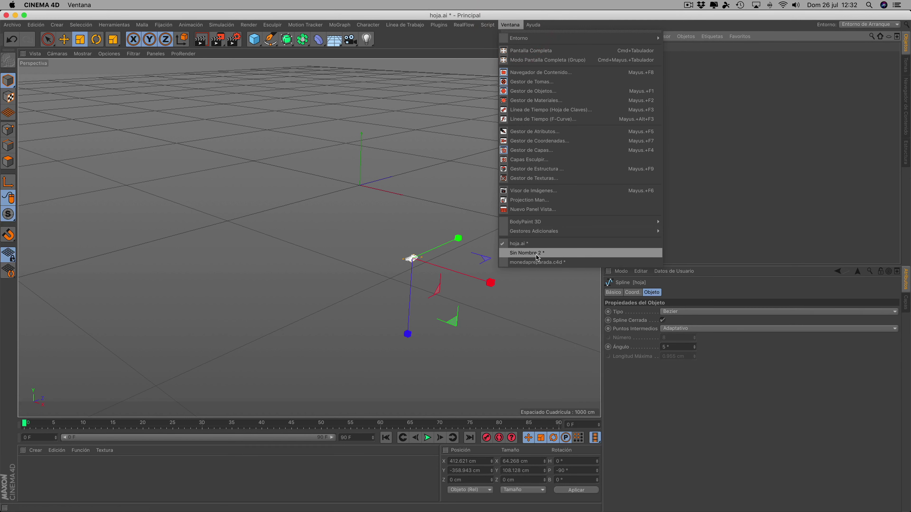
{"action": "left_click", "coordinate": [521, 253]}
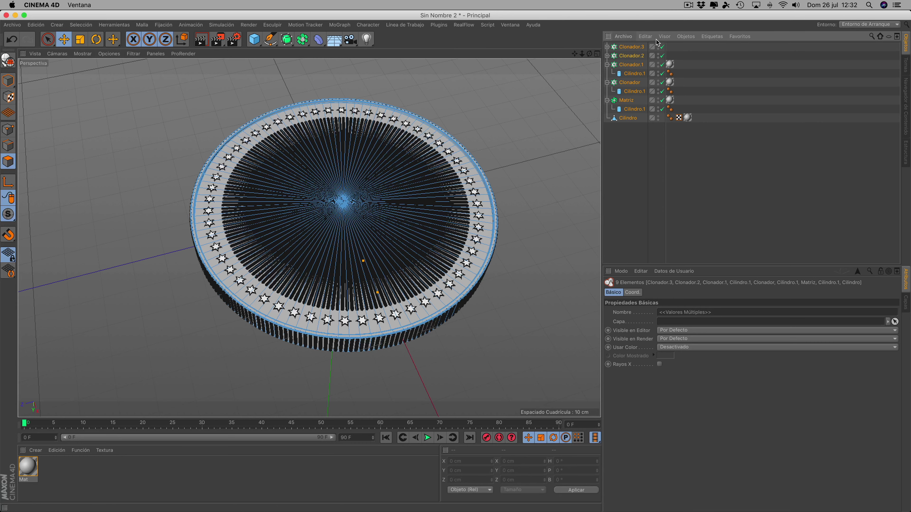
Paste the hoja leaf spline into the coin scene and zoom out to see both.
{"action": "left_click", "coordinate": [646, 36]}
{"action": "left_click", "coordinate": [650, 88]}
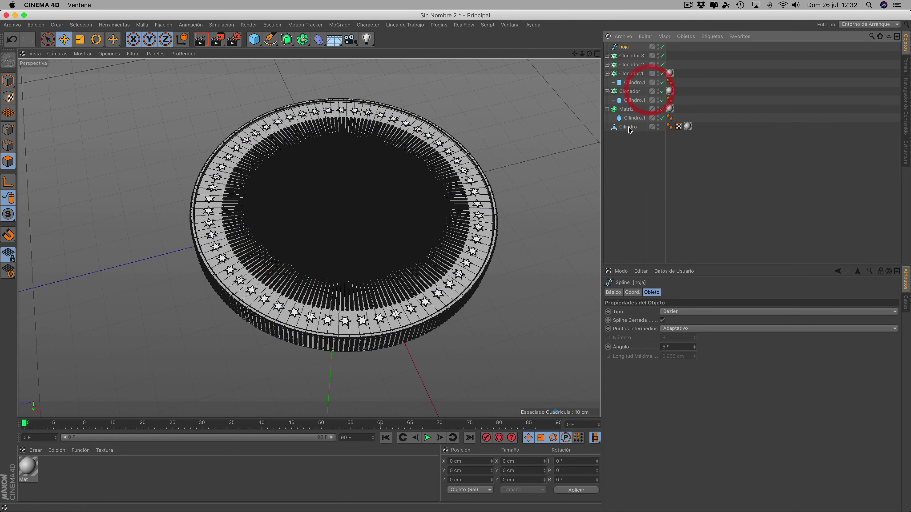
{"action": "left_click", "coordinate": [624, 46]}
{"action": "left_click_drag", "start_coordinate": [582, 53], "coordinate": [557, 79]}
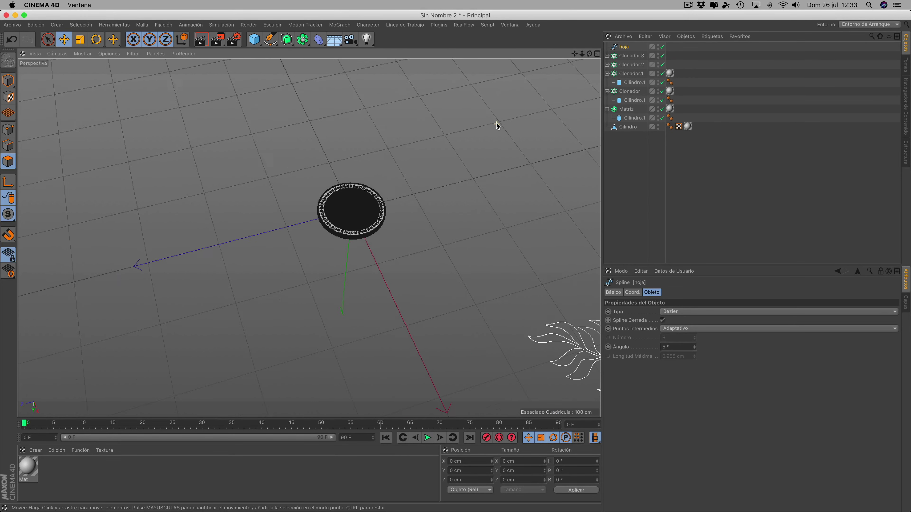
{"action": "scroll", "coordinate": [496, 123], "scroll_direction": "down", "scroll_amount": 2}
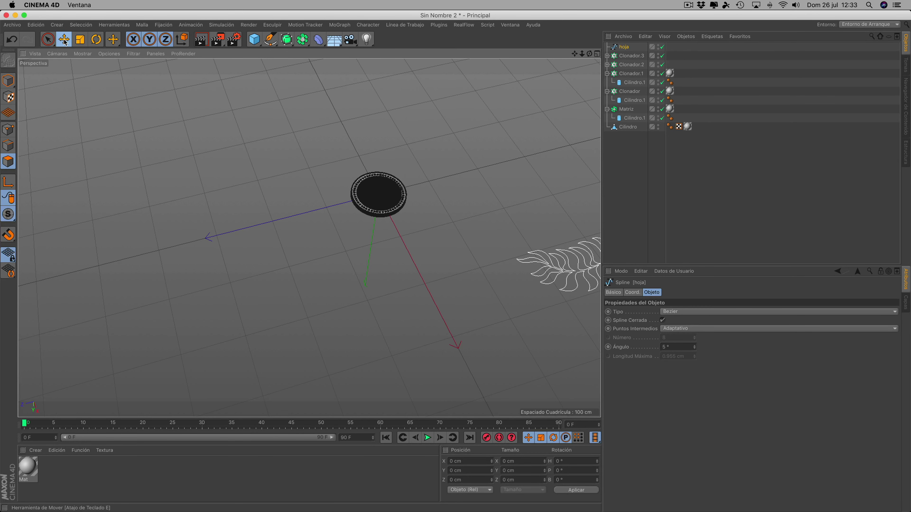
{"action": "scroll", "coordinate": [474, 195], "scroll_direction": "down", "scroll_amount": 2}
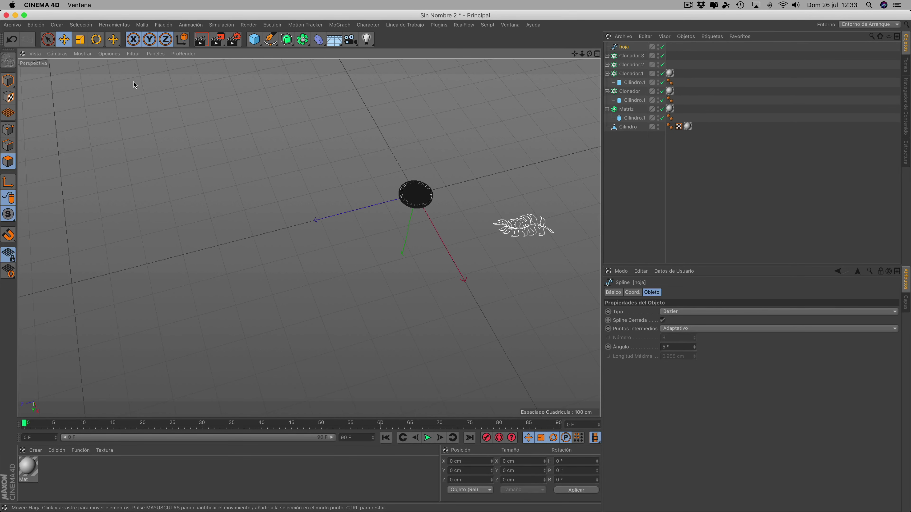
In Model mode, move the leaf onto the coin and scale it to about 22 × 37 cm.
{"action": "left_click", "coordinate": [8, 80]}
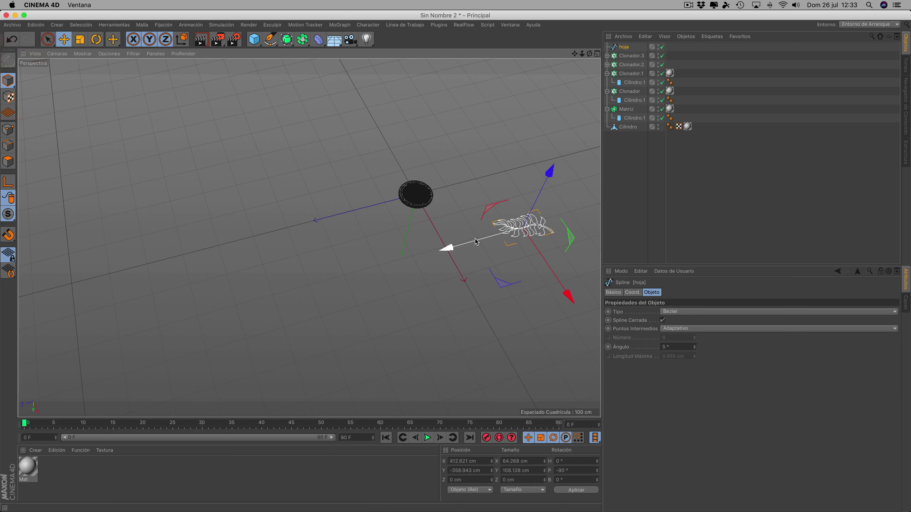
{"action": "left_click_drag", "start_coordinate": [476, 242], "coordinate": [482, 325]}
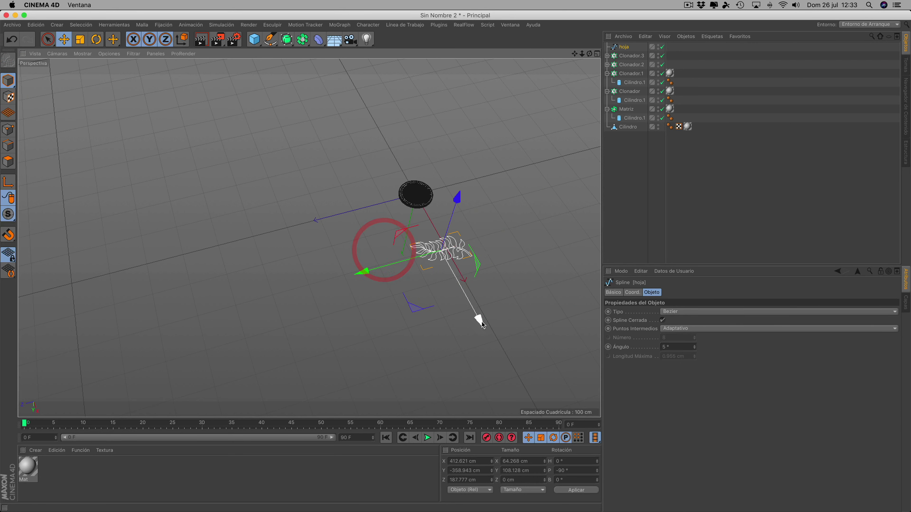
{"action": "left_click_drag", "start_coordinate": [465, 280], "coordinate": [423, 219]}
{"action": "scroll", "coordinate": [514, 187], "scroll_direction": "up", "scroll_amount": 3}
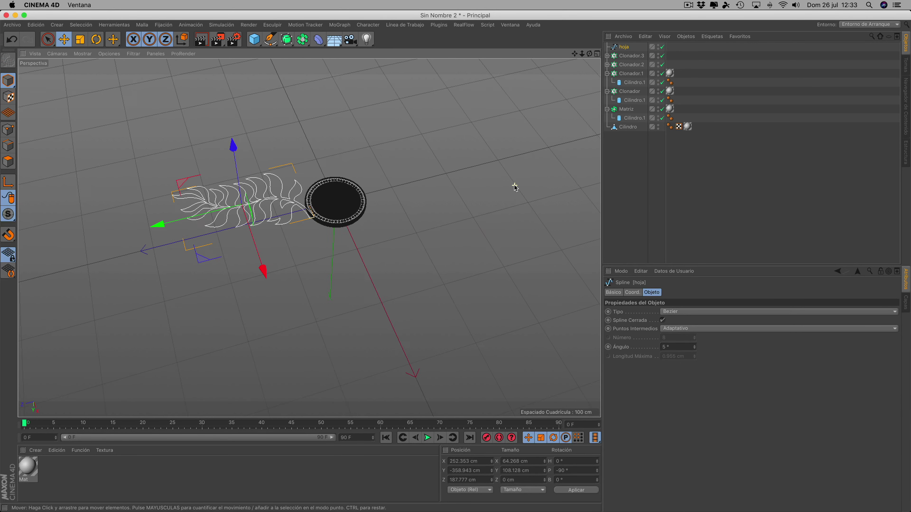
{"action": "scroll", "coordinate": [515, 187], "scroll_direction": "up", "scroll_amount": 1}
{"action": "left_click_drag", "start_coordinate": [172, 215], "coordinate": [261, 216]}
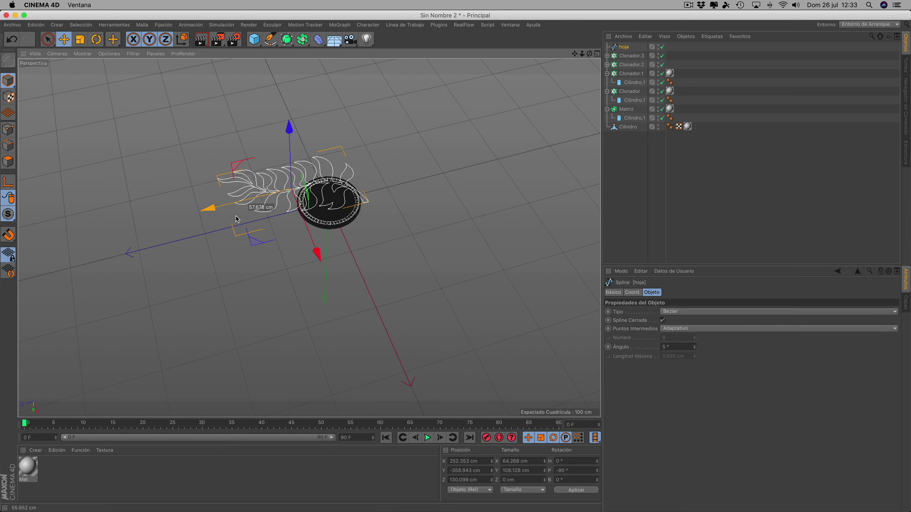
{"action": "left_click", "coordinate": [80, 39]}
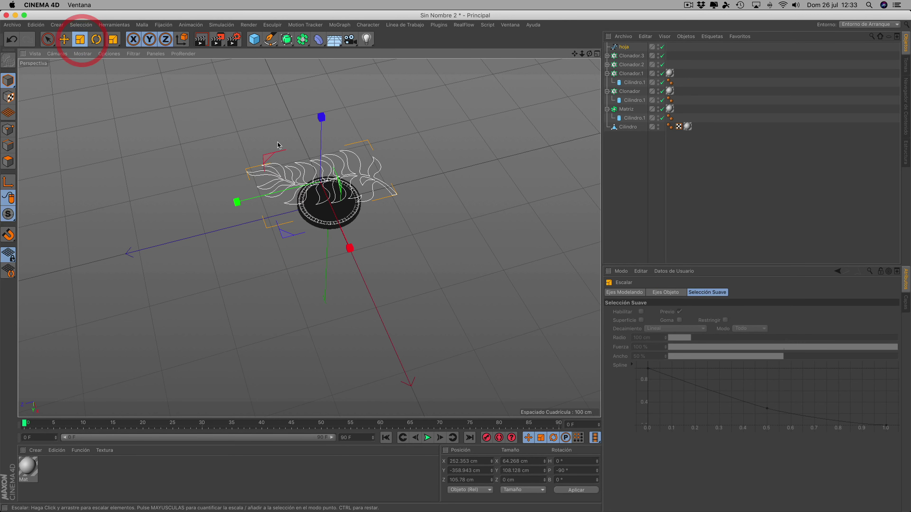
{"action": "left_click_drag", "start_coordinate": [322, 209], "coordinate": [110, 182]}
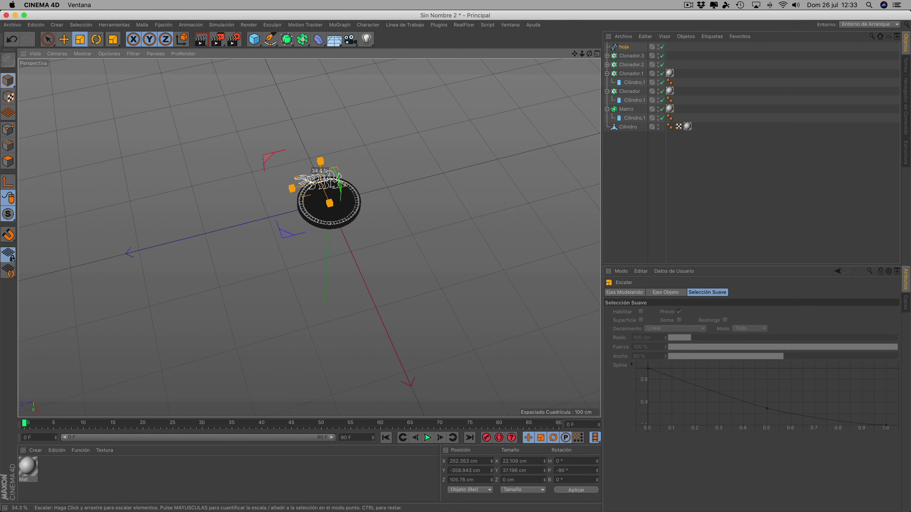
{"action": "left_click_drag", "start_coordinate": [502, 197], "coordinate": [563, 199], "text": "alt"}
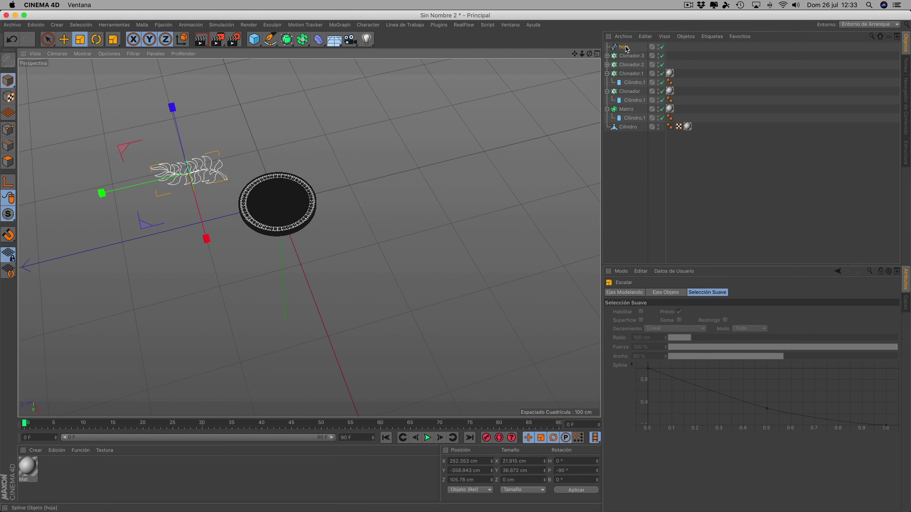
Add an Extrude generator, parent the hoja leaf spline under it, and select Extrusión.
{"action": "left_click", "coordinate": [291, 44]}
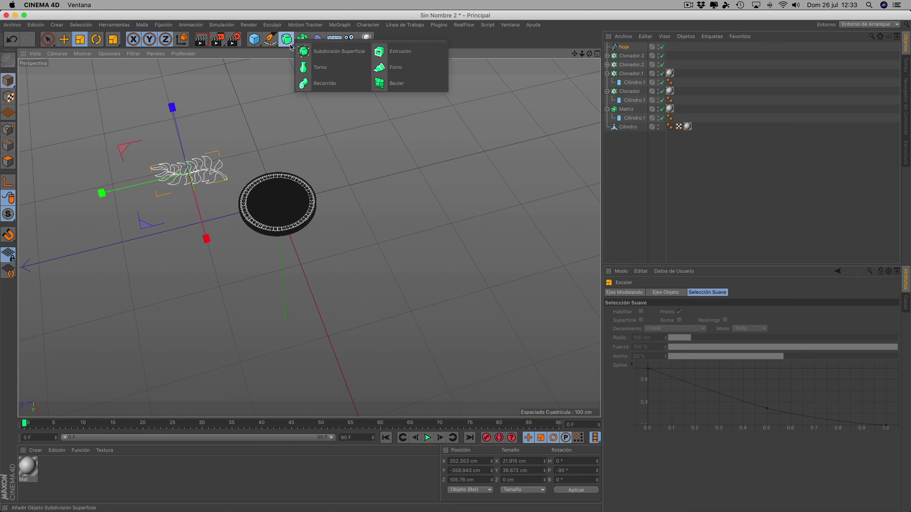
{"action": "left_click", "coordinate": [400, 52]}
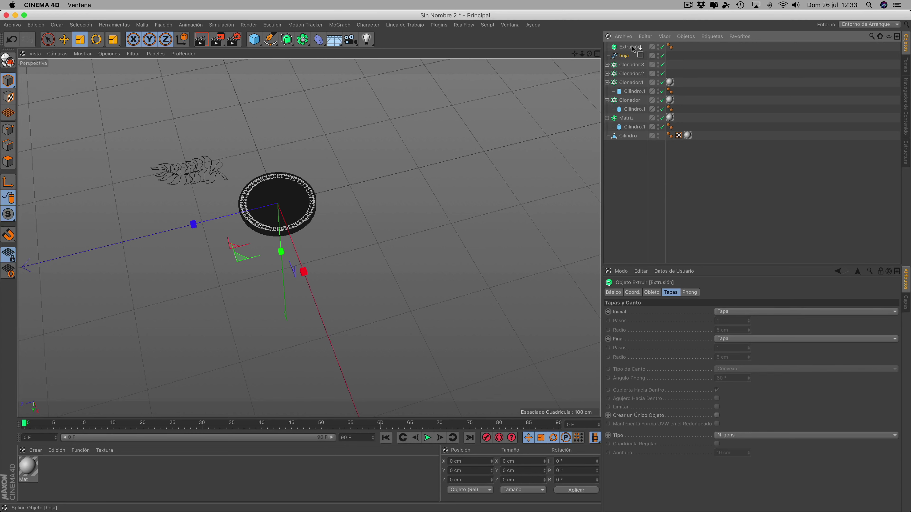
{"action": "left_click_drag", "start_coordinate": [624, 56], "coordinate": [633, 49]}
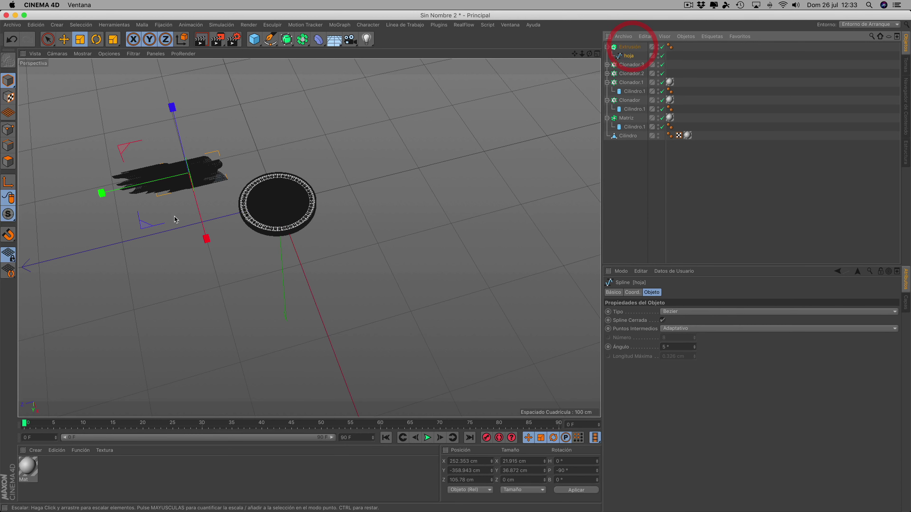
{"action": "left_click", "coordinate": [631, 48]}
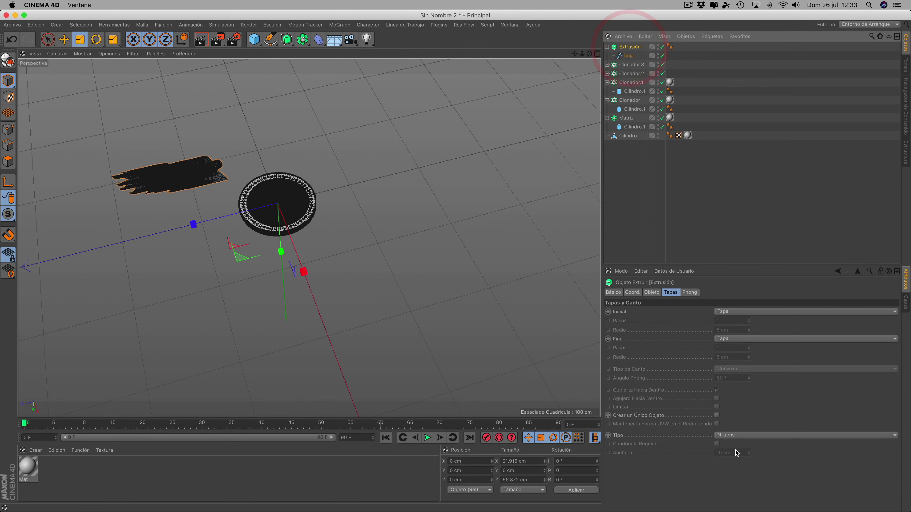
Enable Hierarchical extrusion and set the leaf's Movement Z depth to 3 cm.
{"action": "left_click", "coordinate": [652, 292]}
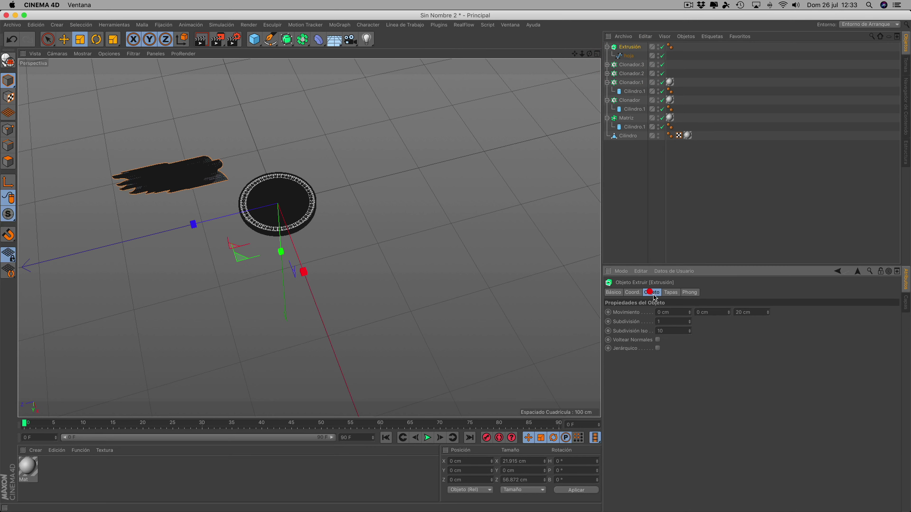
{"action": "left_click", "coordinate": [658, 349]}
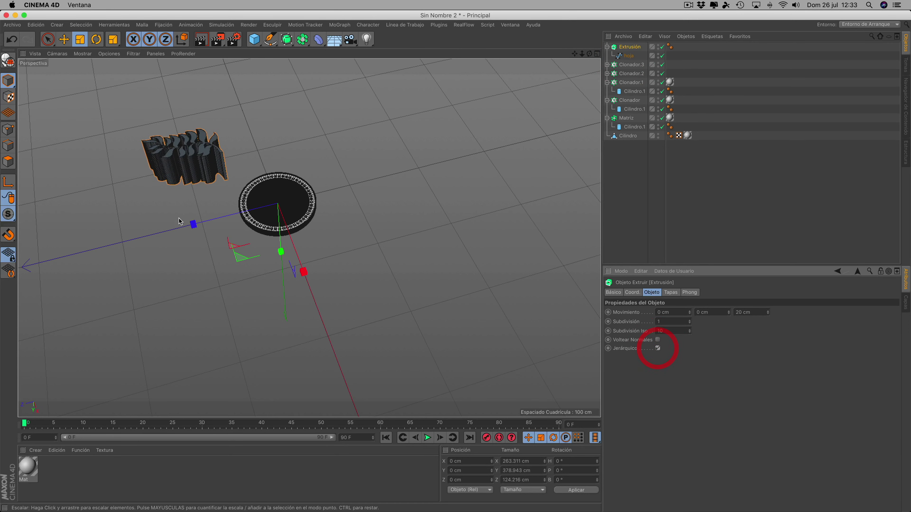
{"action": "scroll", "coordinate": [167, 206], "scroll_direction": "up", "scroll_amount": 1}
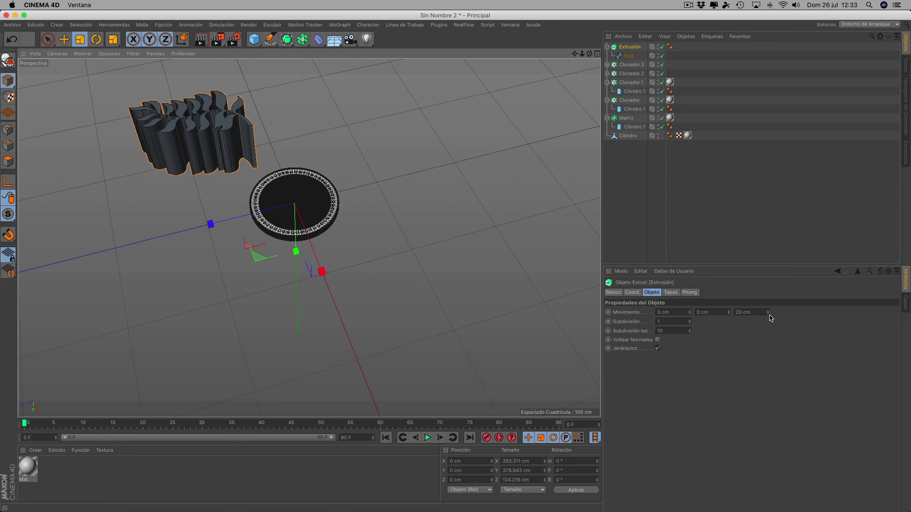
{"action": "left_click_drag", "start_coordinate": [768, 315], "coordinate": [768, 316]}
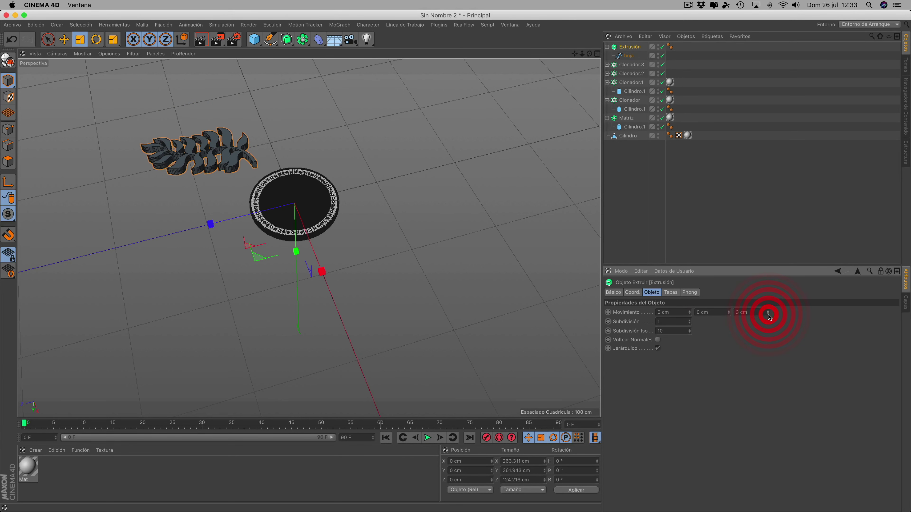
Give the leaf's start cap a fillet cap with 3 steps and 0.4 cm radius.
{"action": "left_click", "coordinate": [671, 293]}
{"action": "left_click", "coordinate": [725, 311]}
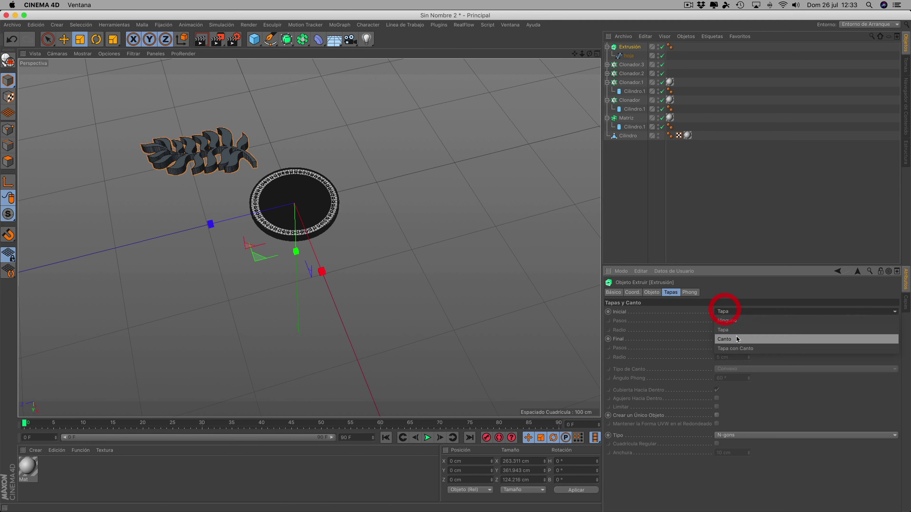
{"action": "left_click", "coordinate": [728, 348]}
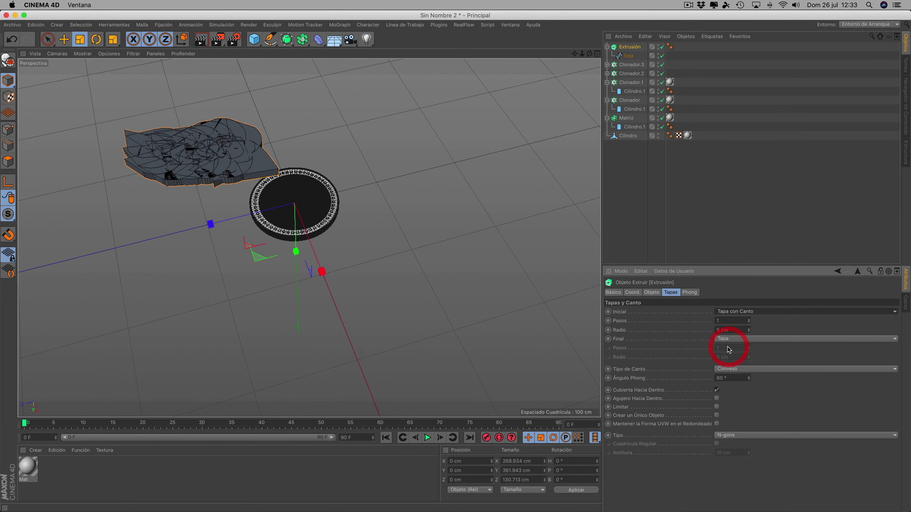
{"action": "left_click", "coordinate": [749, 332]}
{"action": "left_click", "coordinate": [749, 332]}
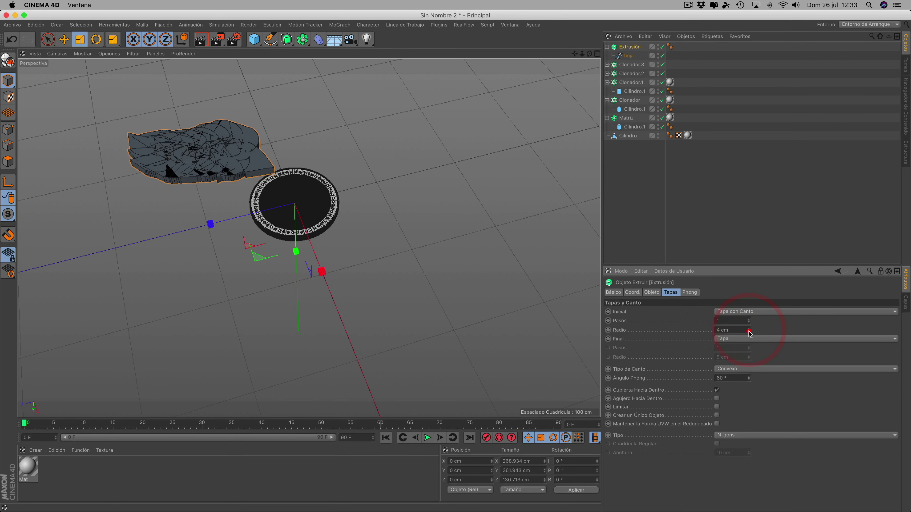
{"action": "left_click", "coordinate": [749, 332]}
{"action": "left_click", "coordinate": [749, 333]}
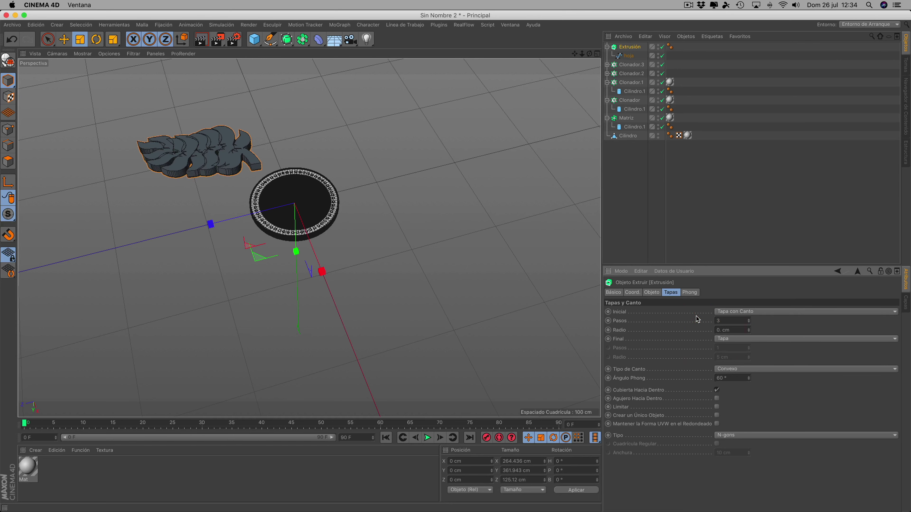
{"action": "left_click", "coordinate": [780, 333]}
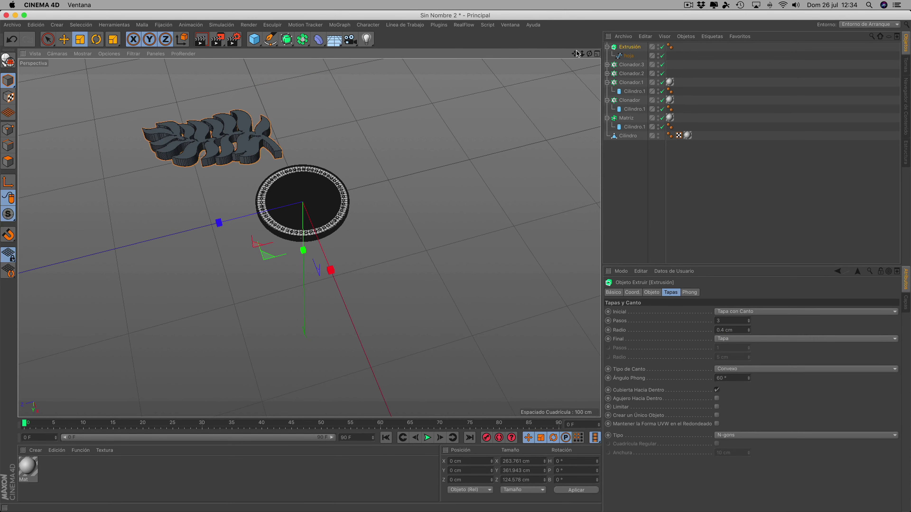
{"action": "left_click_drag", "start_coordinate": [590, 53], "coordinate": [519, 57]}
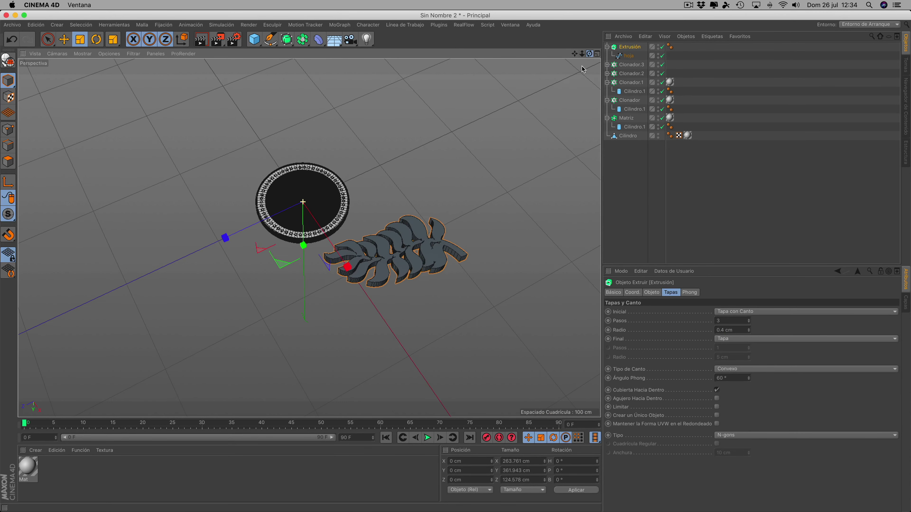
{"action": "scroll", "coordinate": [488, 157], "scroll_direction": "up", "scroll_amount": 3}
{"action": "scroll", "coordinate": [488, 156], "scroll_direction": "up", "scroll_amount": 3}
{"action": "scroll", "coordinate": [489, 157], "scroll_direction": "down", "scroll_amount": 2}
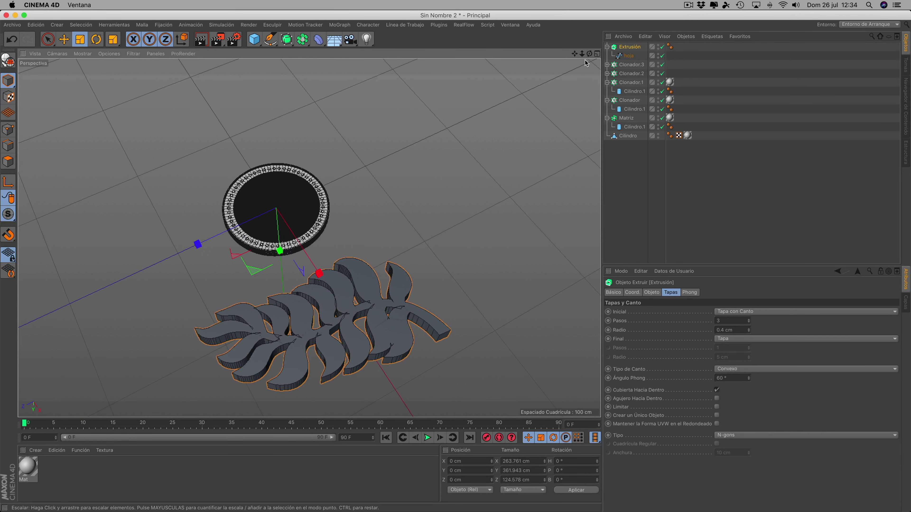
{"action": "left_click_drag", "start_coordinate": [589, 54], "coordinate": [578, 54]}
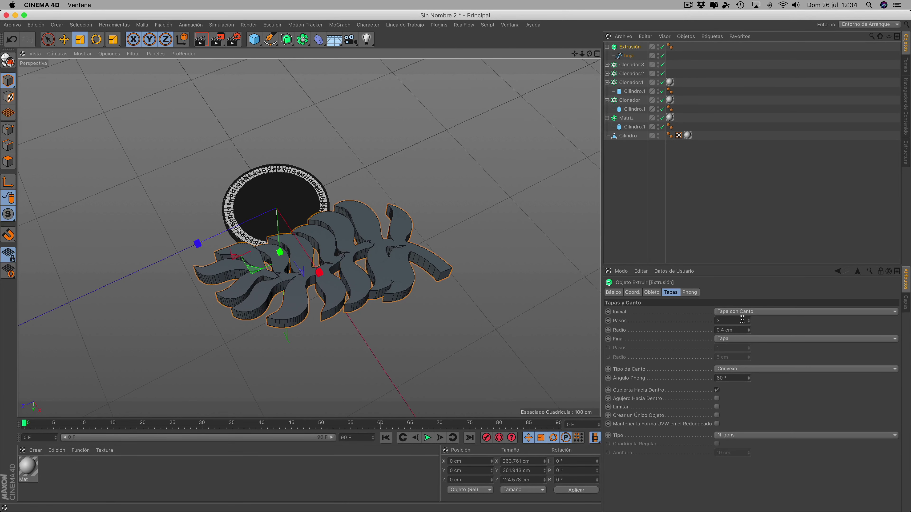
Set the leaf's end cap to a fillet cap with 3 steps and 0.4 cm radius.
{"action": "left_click", "coordinate": [729, 340]}
{"action": "left_click", "coordinate": [738, 367]}
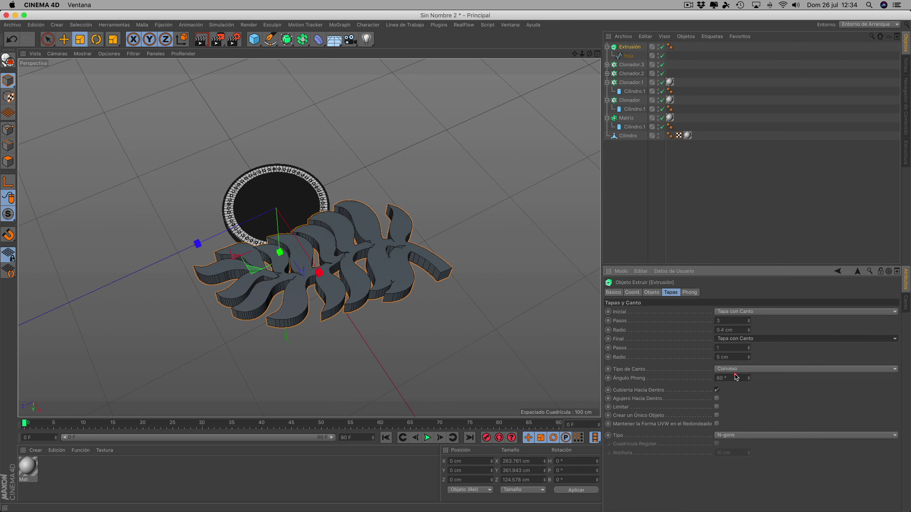
{"action": "double_click", "coordinate": [720, 357]}
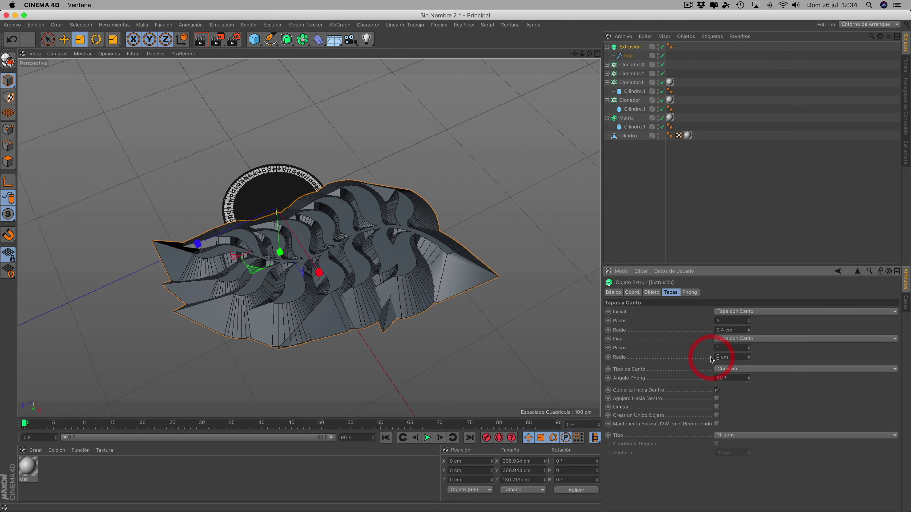
{"action": "type", "text": ".4"}
{"action": "left_click", "coordinate": [748, 347]}
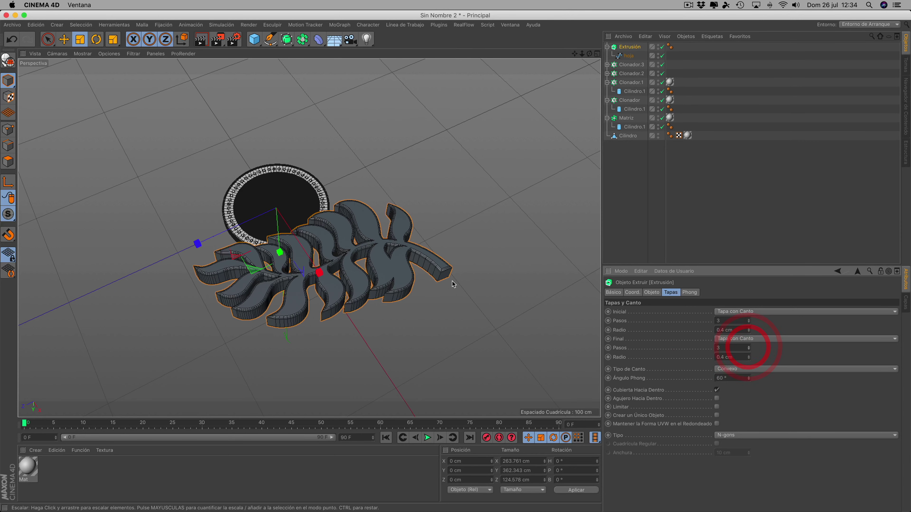
{"action": "scroll", "coordinate": [392, 307], "scroll_direction": "up", "scroll_amount": 5}
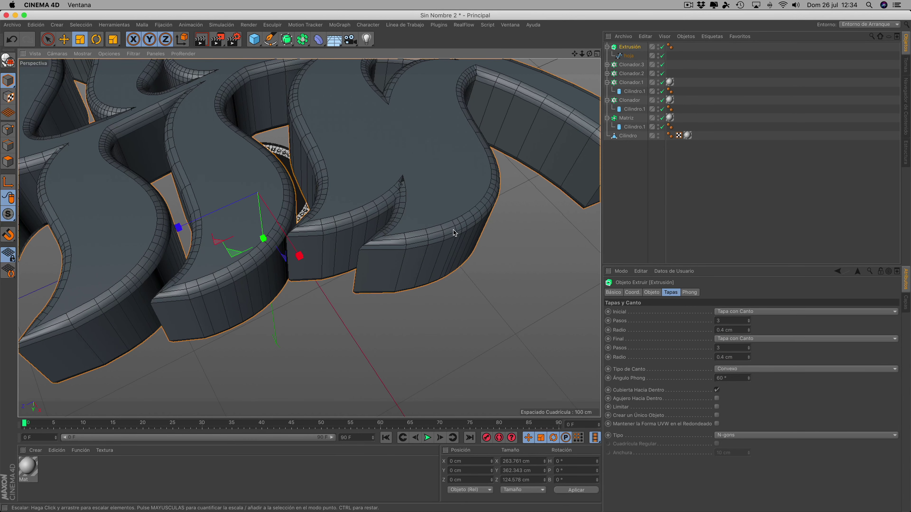
{"action": "scroll", "coordinate": [446, 238], "scroll_direction": "down", "scroll_amount": 2}
{"action": "scroll", "coordinate": [446, 238], "scroll_direction": "down", "scroll_amount": 4}
{"action": "scroll", "coordinate": [446, 238], "scroll_direction": "up", "scroll_amount": 4}
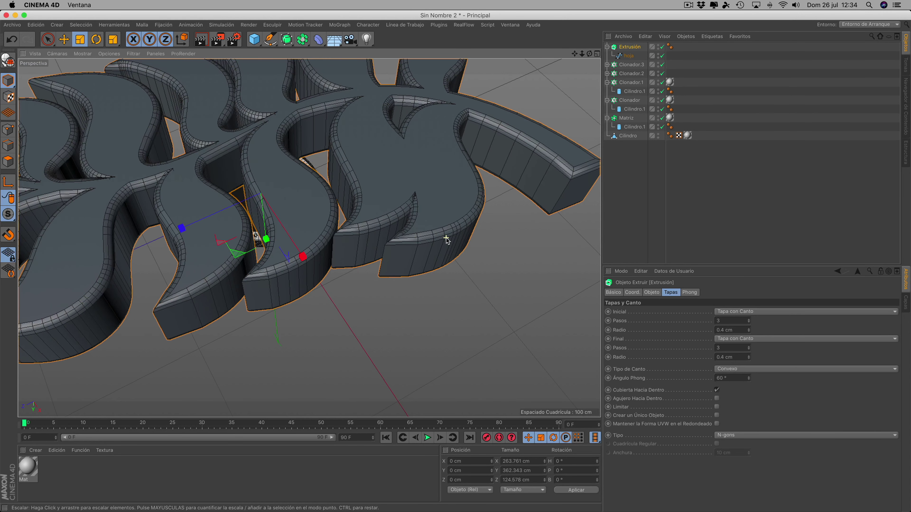
{"action": "scroll", "coordinate": [446, 238], "scroll_direction": "down", "scroll_amount": 4}
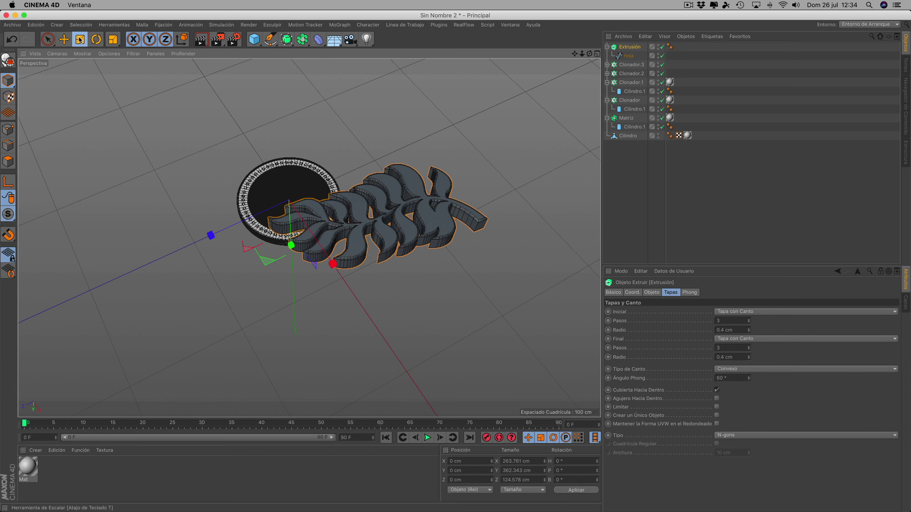
Scale the leaf extrusion down, then enlarge the hoja spline slightly.
{"action": "key", "text": "t"}
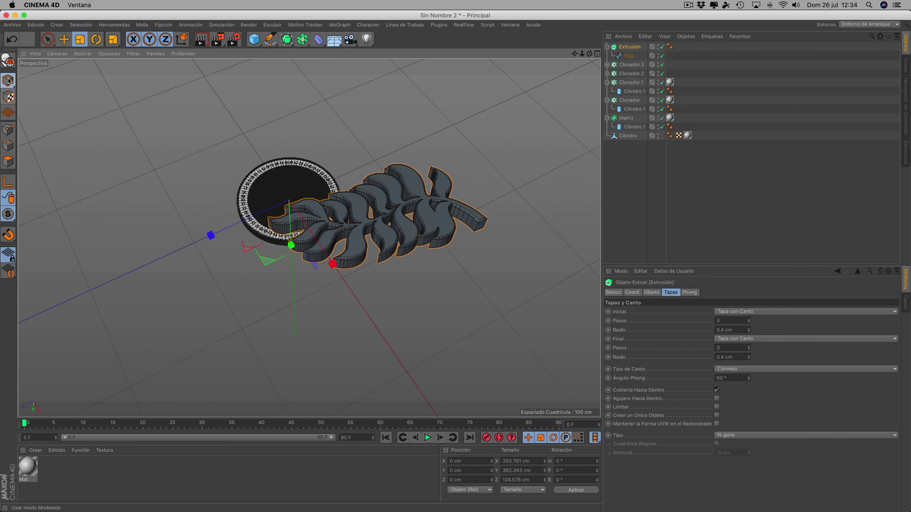
{"action": "left_click_drag", "start_coordinate": [388, 207], "coordinate": [330, 206]}
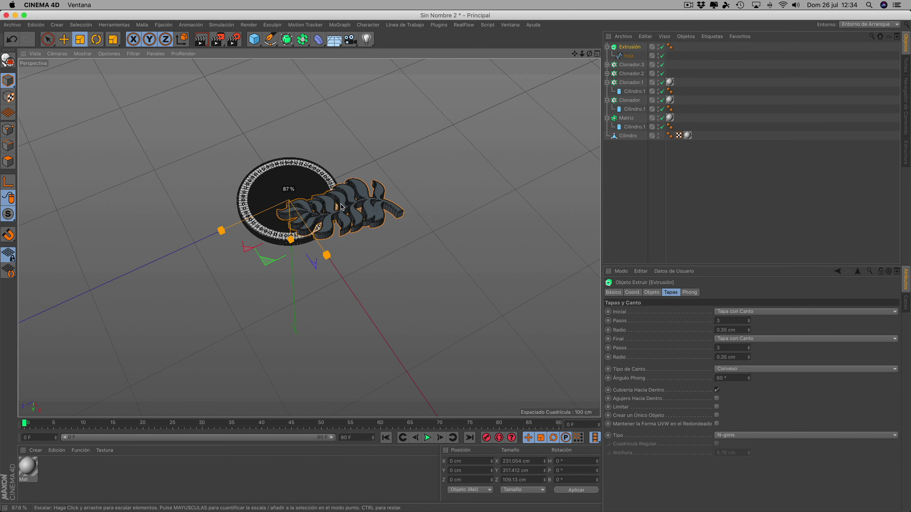
{"action": "key", "text": "e"}
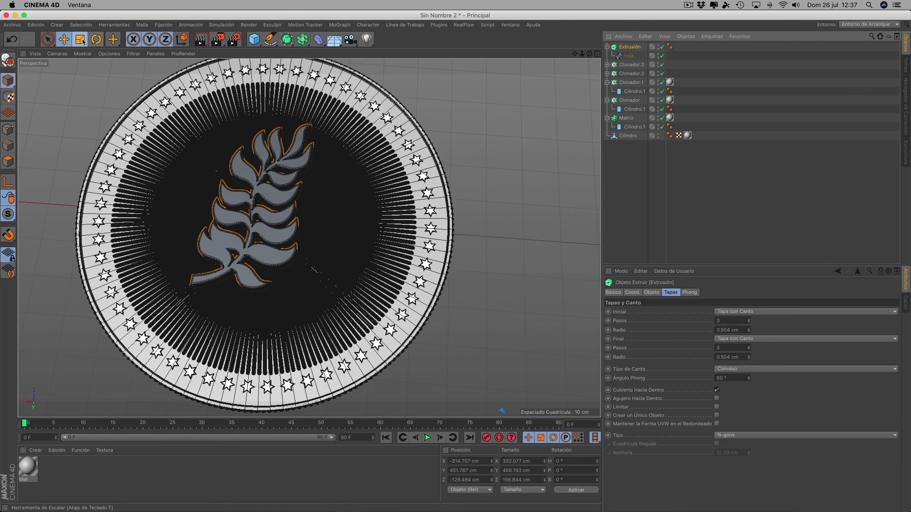
{"action": "left_click", "coordinate": [80, 39]}
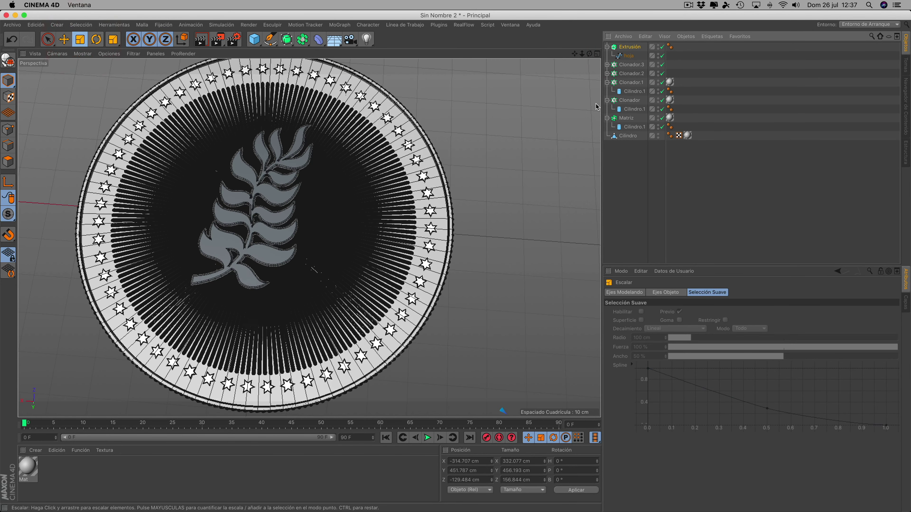
{"action": "left_click", "coordinate": [628, 56]}
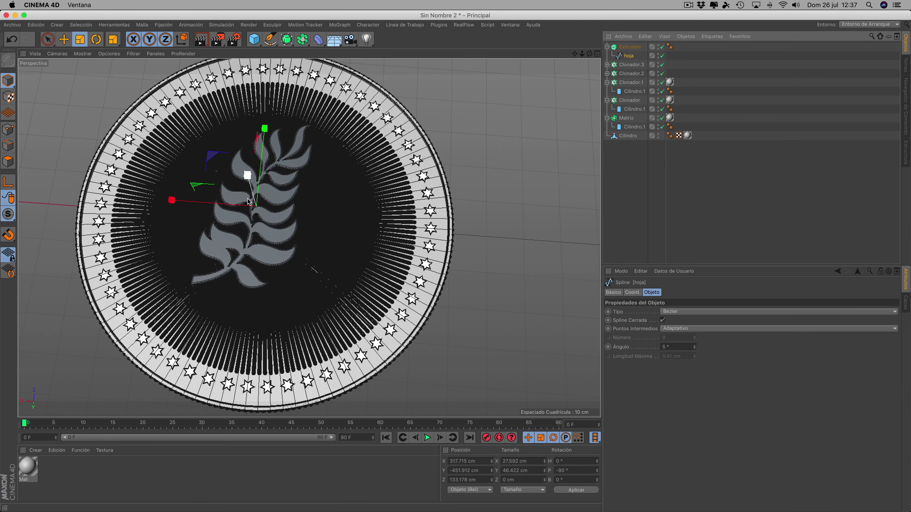
{"action": "left_click_drag", "start_coordinate": [253, 204], "coordinate": [420, 223]}
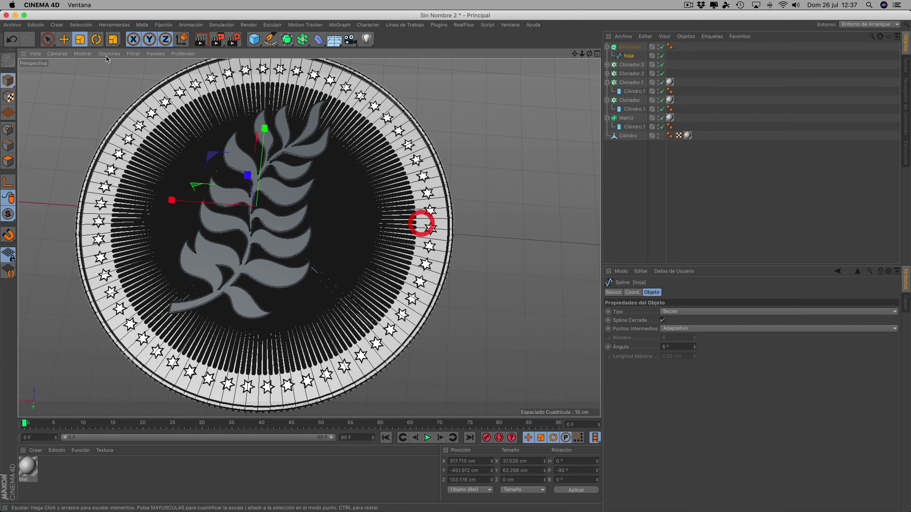
Move the leaf onto the centre of the coin face and adjust its height.
{"action": "left_click", "coordinate": [64, 39]}
{"action": "left_click_drag", "start_coordinate": [249, 178], "coordinate": [247, 183]}
{"action": "scroll", "coordinate": [250, 185], "scroll_direction": "up", "scroll_amount": 3}
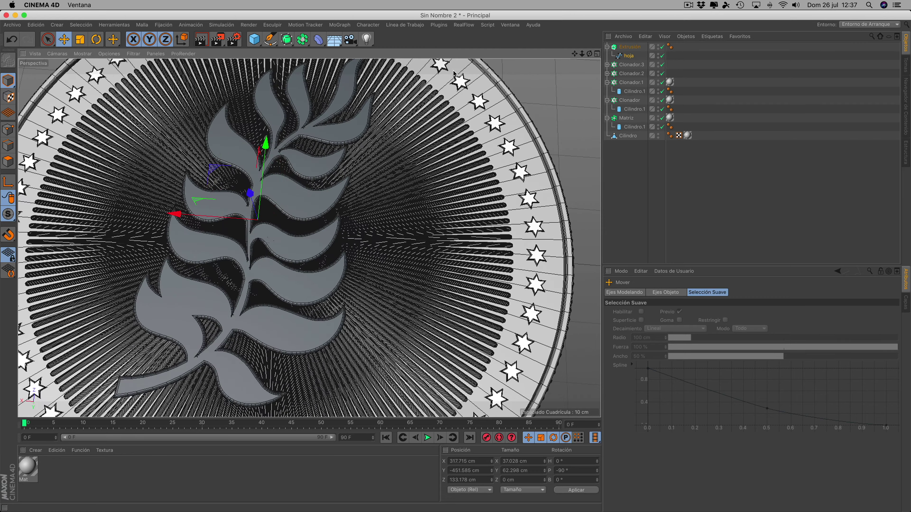
{"action": "left_click_drag", "start_coordinate": [258, 220], "coordinate": [281, 149], "text": "alt"}
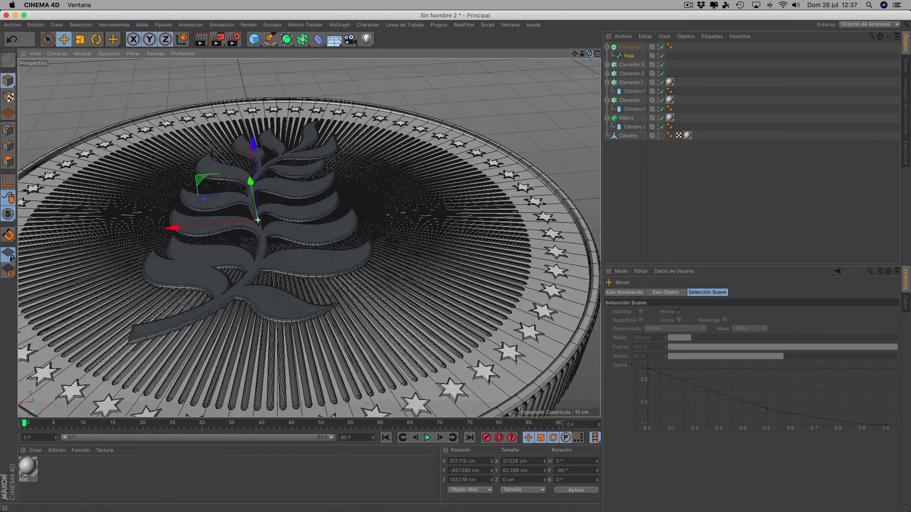
{"action": "mouse_move", "coordinate": [251, 183]}
{"action": "left_mouse_down"}
{"action": "mouse_move", "coordinate": [201, 238]}
{"action": "mouse_move", "coordinate": [208, 241]}
{"action": "left_mouse_up"}
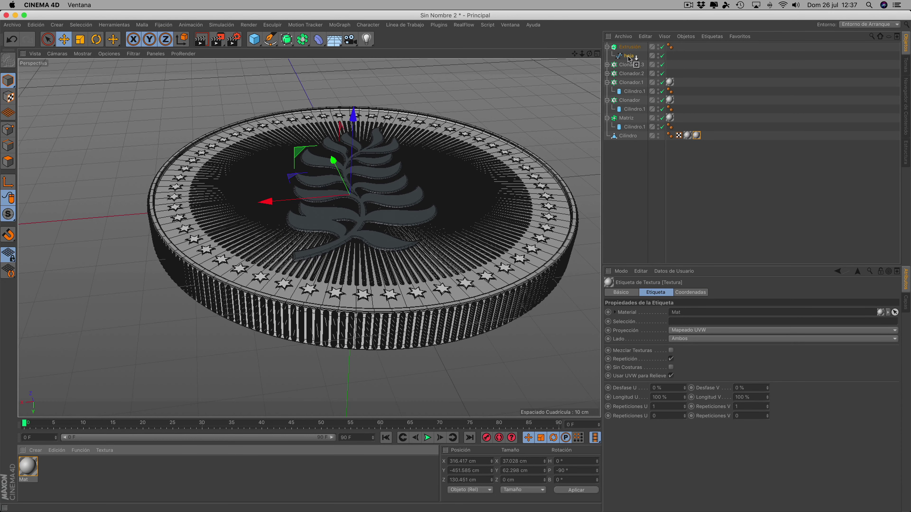
Duplicate the leaf Extrusión as Extrusión.1 and reselect the original Extrusión.
{"action": "left_click_drag", "start_coordinate": [631, 50], "coordinate": [631, 48]}
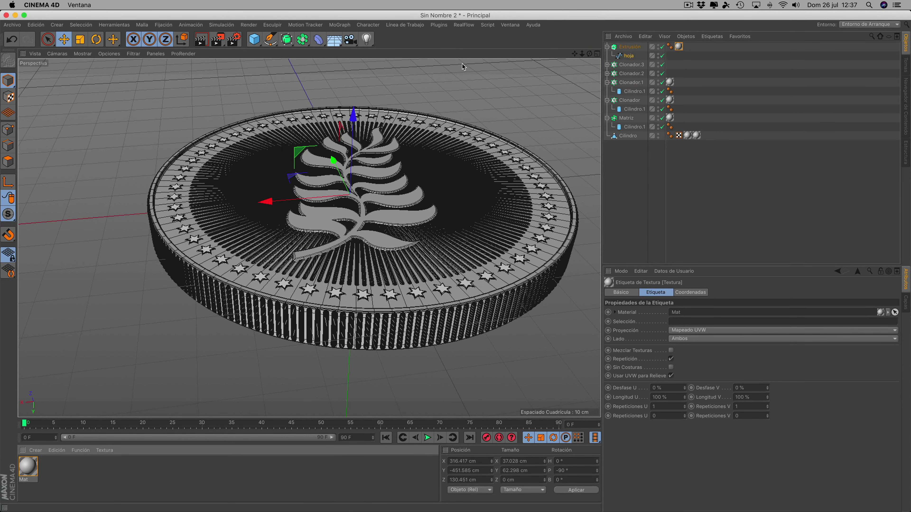
{"action": "left_click", "coordinate": [633, 48]}
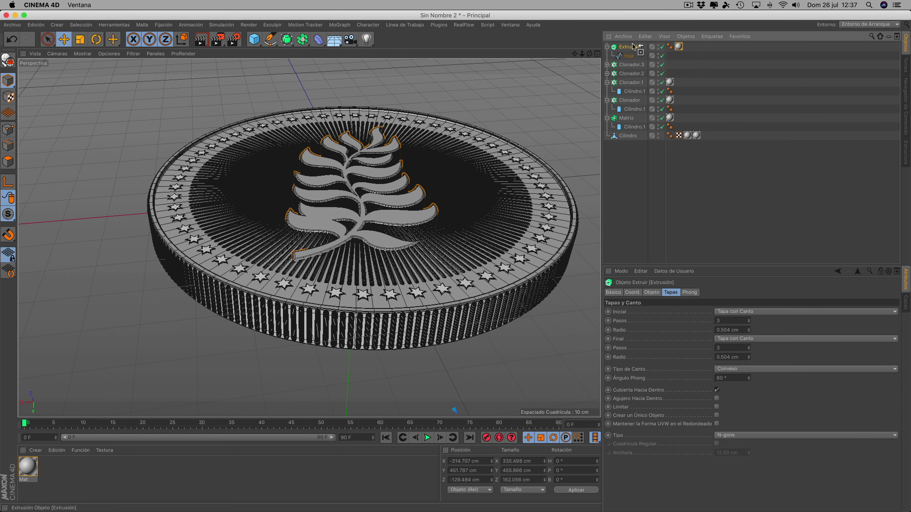
{"action": "left_click_drag", "start_coordinate": [634, 47], "coordinate": [633, 47], "text": "ctrl"}
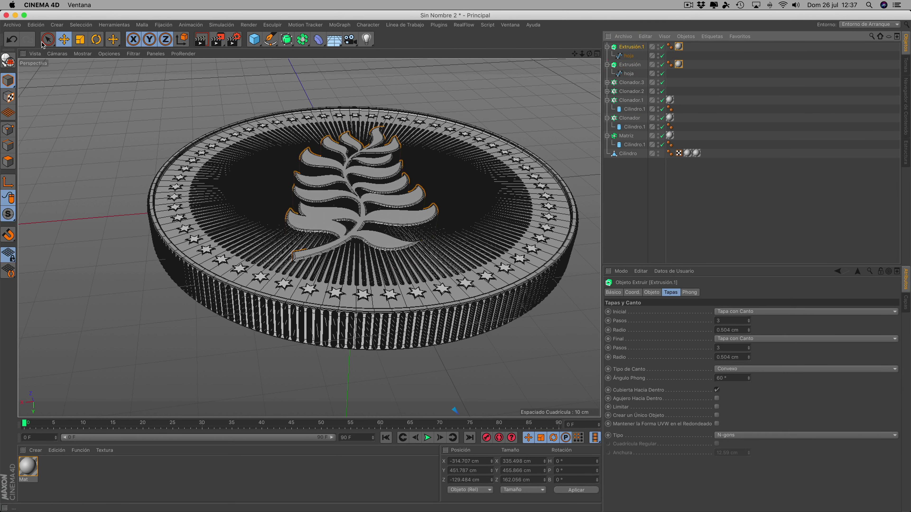
{"action": "scroll", "coordinate": [428, 373], "scroll_direction": "down", "scroll_amount": 3}
{"action": "scroll", "coordinate": [427, 372], "scroll_direction": "down", "scroll_amount": 2}
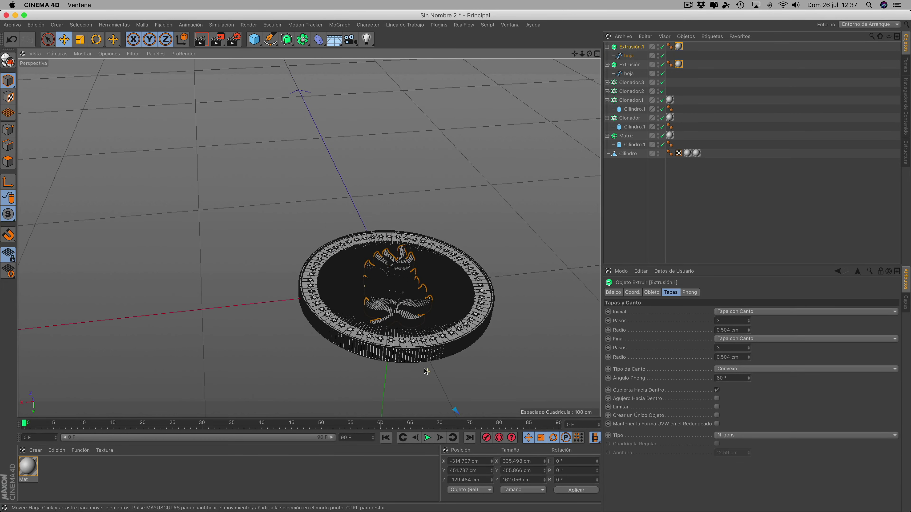
{"action": "left_click_drag", "start_coordinate": [575, 54], "coordinate": [309, 238]}
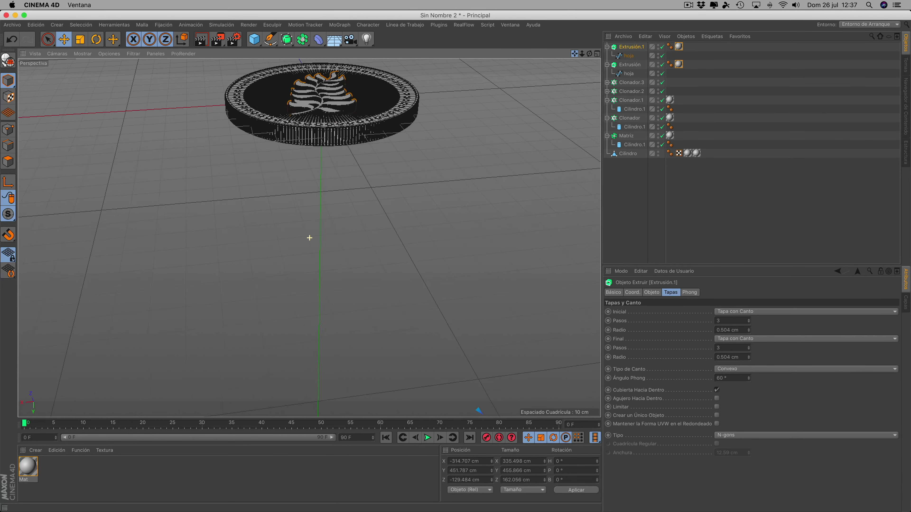
{"action": "left_click", "coordinate": [630, 65]}
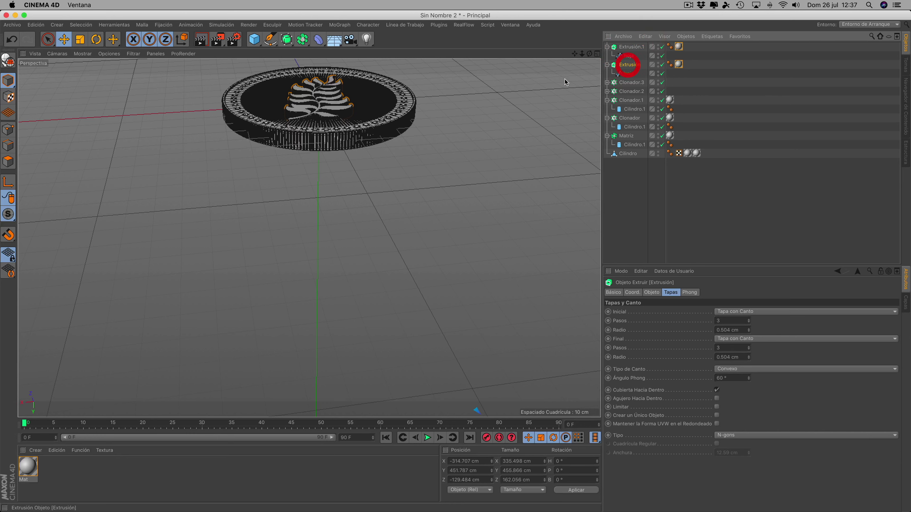
{"action": "left_click_drag", "start_coordinate": [565, 81], "coordinate": [432, 132], "text": "alt"}
{"action": "scroll", "coordinate": [433, 132], "scroll_direction": "down", "scroll_amount": 3}
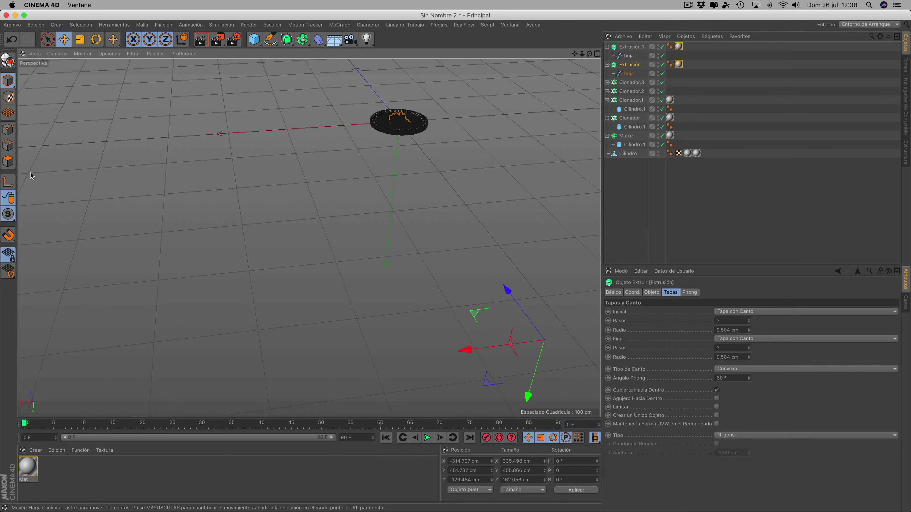
In Axis mode, drag the leaf extrusion's pivot from far off onto the coin's centre.
{"action": "left_click", "coordinate": [6, 183]}
{"action": "left_click_drag", "start_coordinate": [519, 312], "coordinate": [398, 112]}
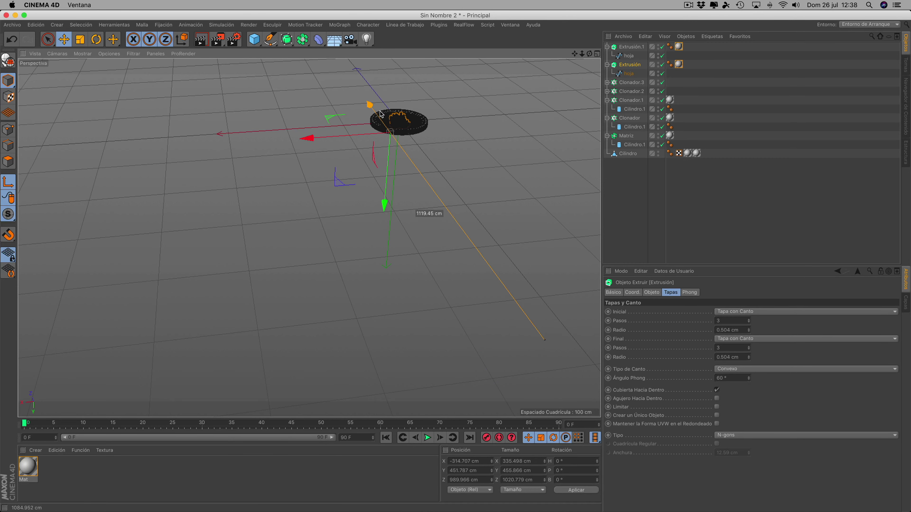
{"action": "scroll", "coordinate": [398, 112], "scroll_direction": "up", "scroll_amount": 3}
{"action": "scroll", "coordinate": [397, 112], "scroll_direction": "up", "scroll_amount": 5}
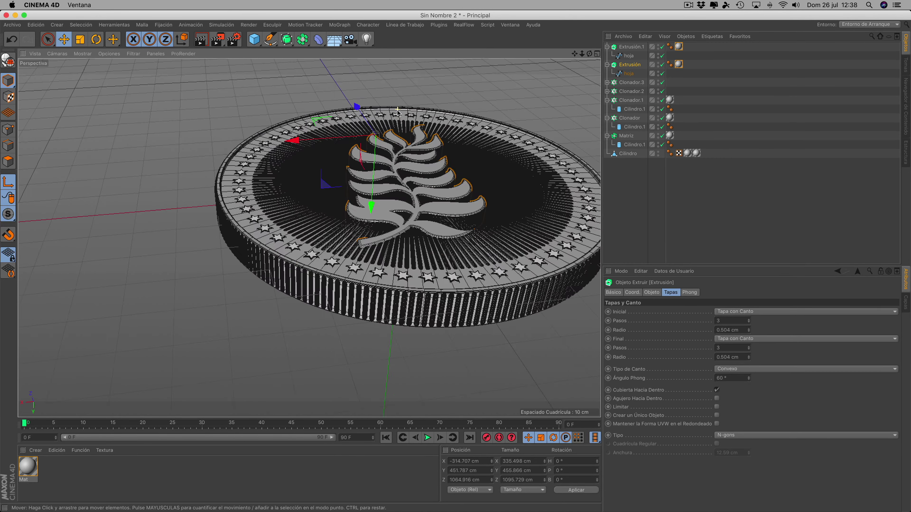
{"action": "scroll", "coordinate": [394, 119], "scroll_direction": "down", "scroll_amount": 6}
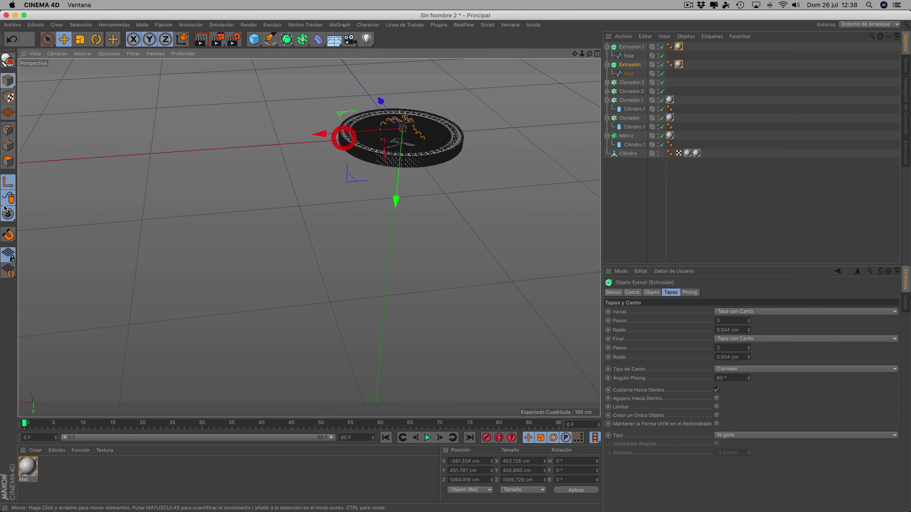
{"action": "left_click_drag", "start_coordinate": [344, 137], "coordinate": [367, 136]}
{"action": "mouse_move", "coordinate": [395, 201]}
{"action": "left_mouse_down"}
{"action": "mouse_move", "coordinate": [400, 212]}
{"action": "mouse_move", "coordinate": [403, 199]}
{"action": "left_mouse_up"}
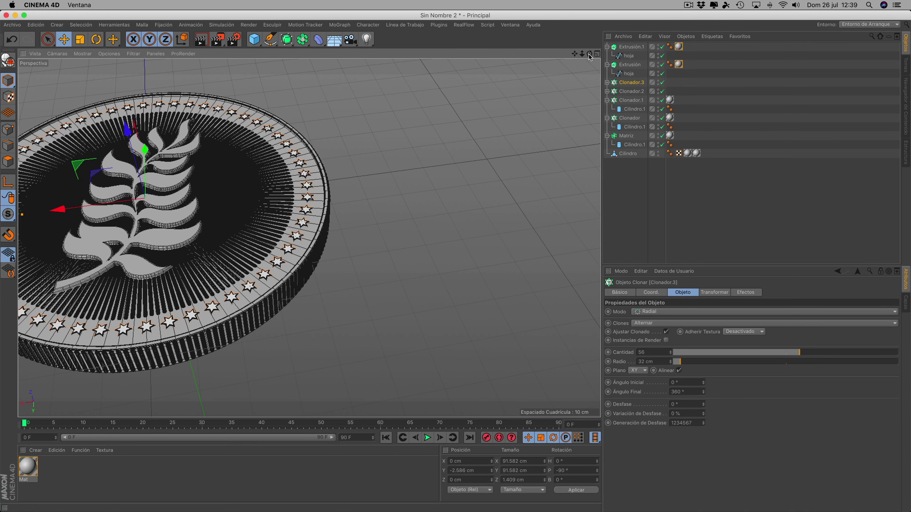
{"action": "left_click_drag", "start_coordinate": [574, 56], "coordinate": [310, 238]}
{"action": "left_click_drag", "start_coordinate": [328, 193], "coordinate": [315, 201], "text": "alt"}
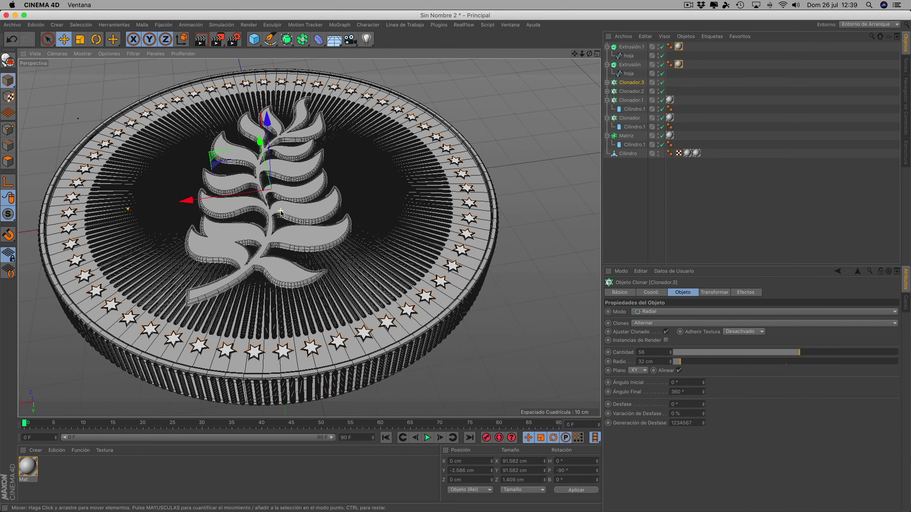
{"action": "left_click", "coordinate": [272, 215]}
{"action": "left_click", "coordinate": [201, 39]}
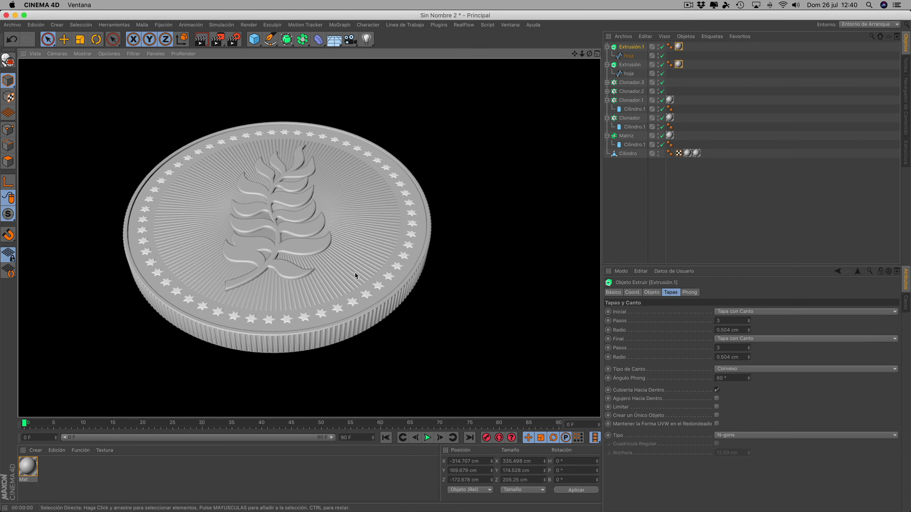
{"action": "left_click_drag", "start_coordinate": [589, 54], "coordinate": [574, 54]}
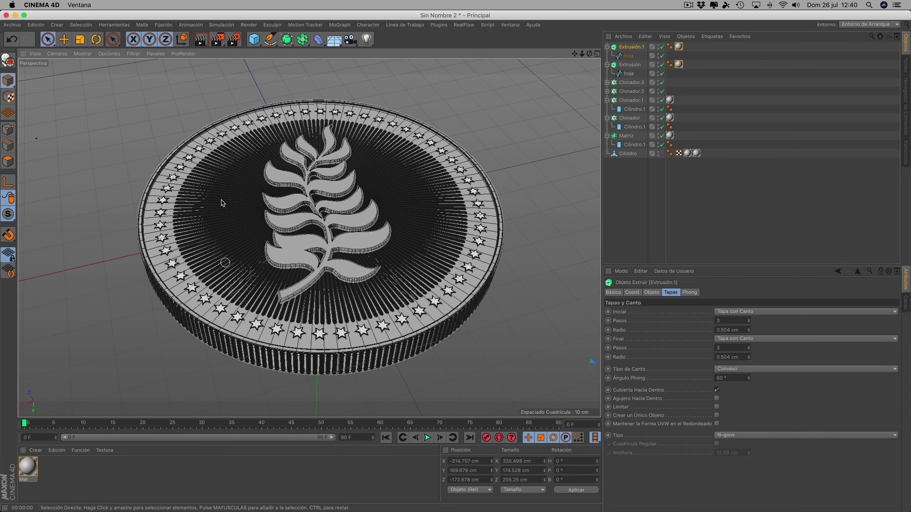
Turn off Mat's Color and replace Default Specular with a 49% Reflection (Legacy) layer.
{"action": "double_click", "coordinate": [28, 466]}
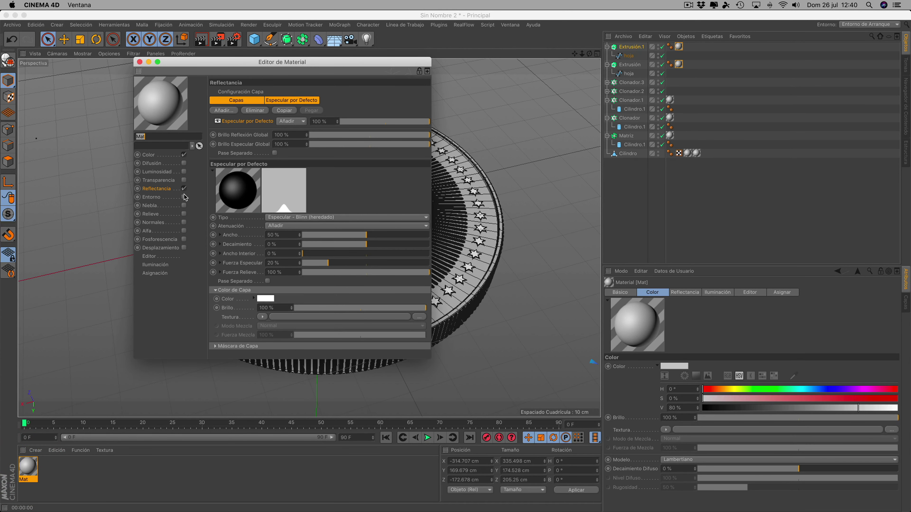
{"action": "left_click", "coordinate": [184, 155]}
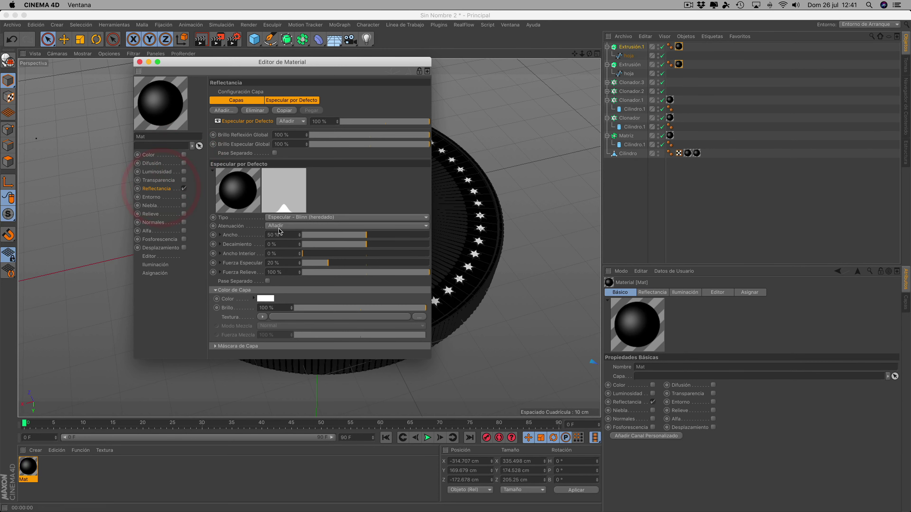
{"action": "left_click", "coordinate": [248, 111]}
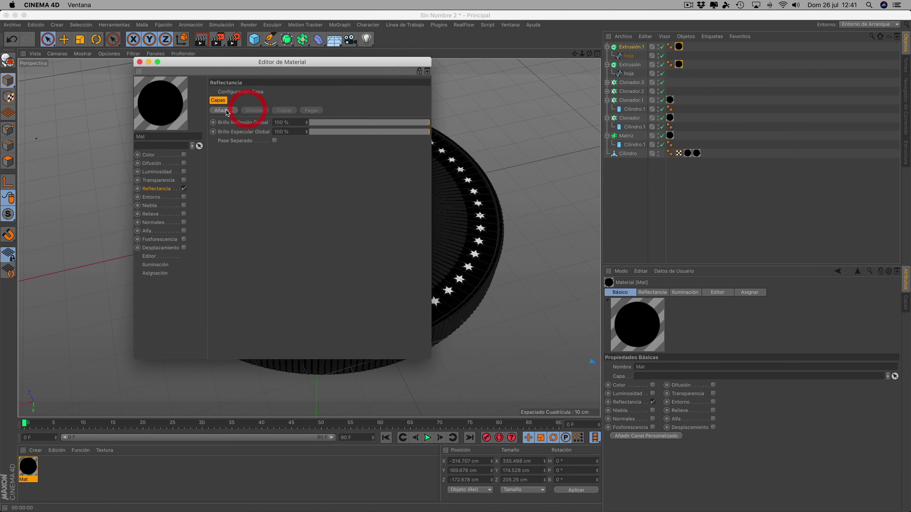
{"action": "left_click", "coordinate": [262, 195]}
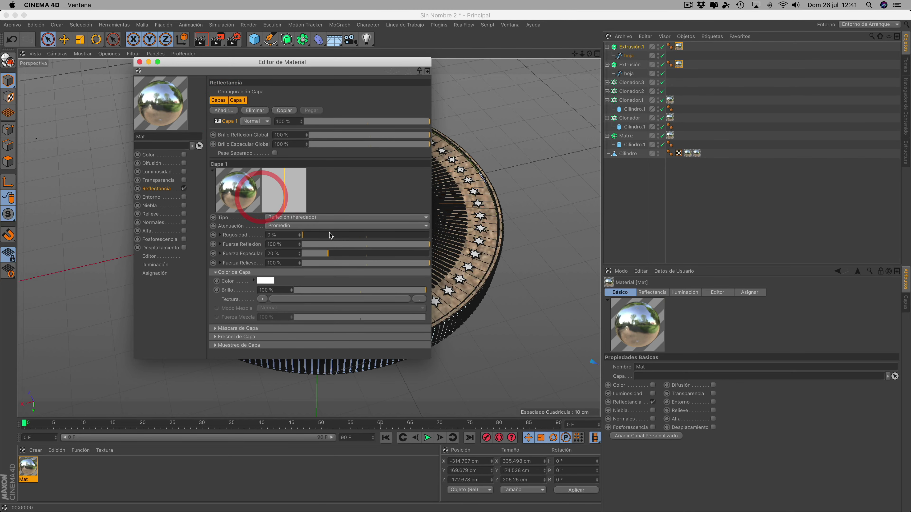
{"action": "left_click_drag", "start_coordinate": [386, 246], "coordinate": [365, 245]}
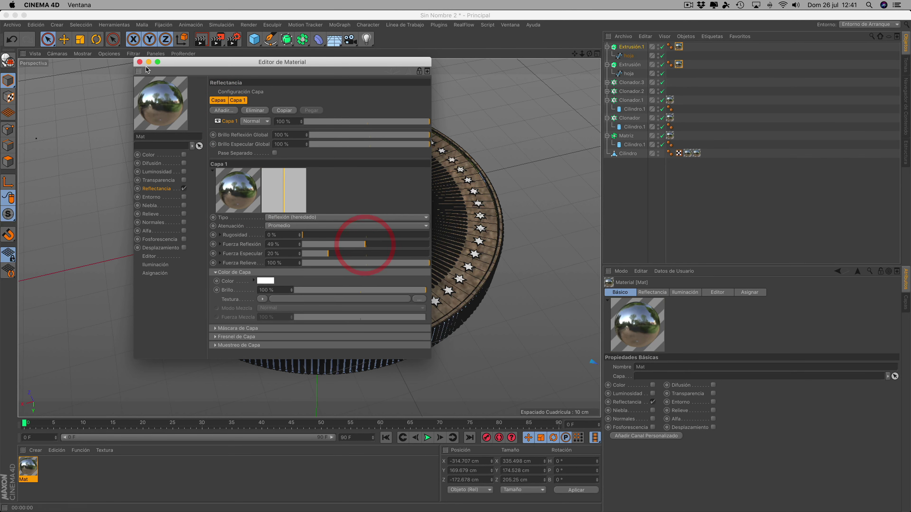
Drag the Mat material onto Clonador.3 so the star ring gets a Mat texture tag.
{"action": "left_click", "coordinate": [139, 62]}
{"action": "scroll", "coordinate": [484, 255], "scroll_direction": "up", "scroll_amount": 5}
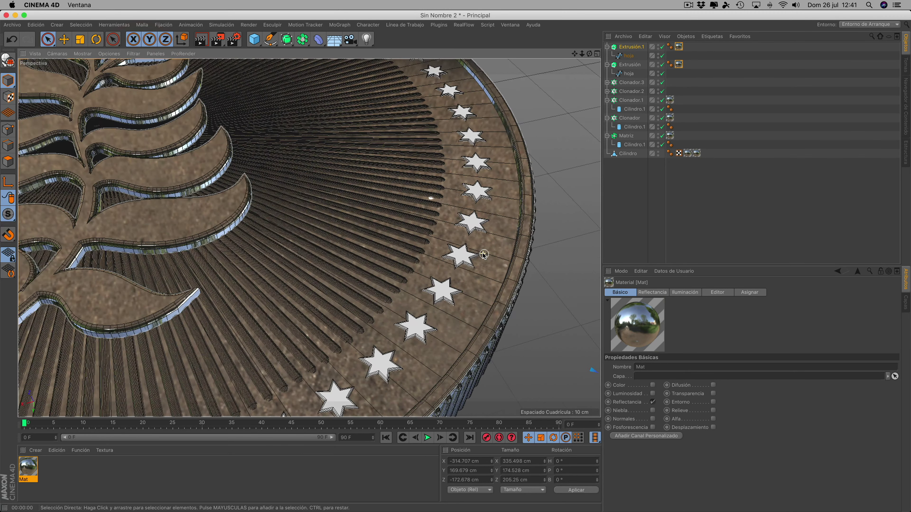
{"action": "scroll", "coordinate": [484, 254], "scroll_direction": "down", "scroll_amount": 5}
{"action": "left_click_drag", "start_coordinate": [35, 473], "coordinate": [590, 149]}
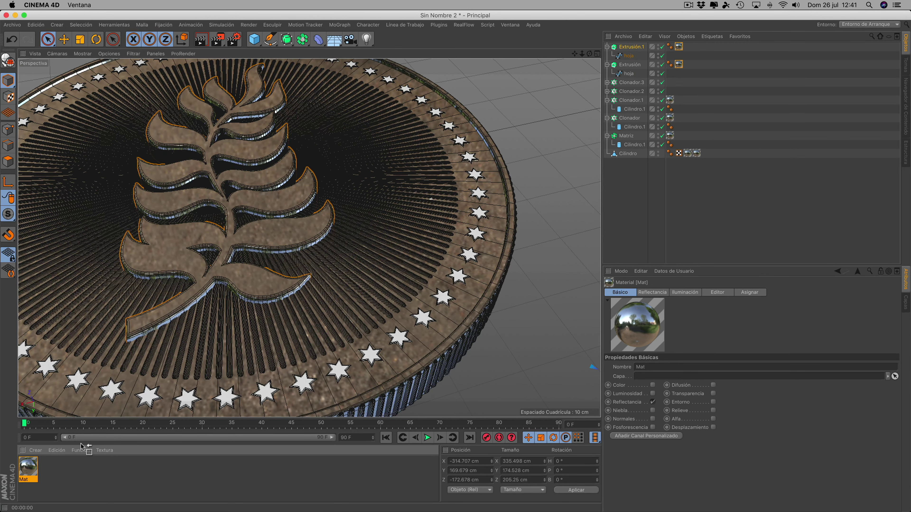
{"action": "left_click_drag", "start_coordinate": [631, 86], "coordinate": [631, 84]}
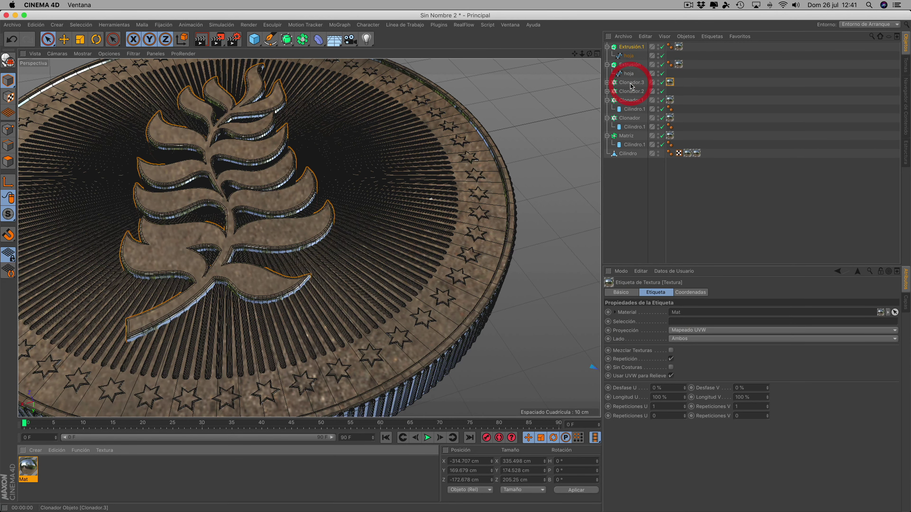
{"action": "scroll", "coordinate": [265, 275], "scroll_direction": "down", "scroll_amount": 3}
{"action": "scroll", "coordinate": [268, 276], "scroll_direction": "down", "scroll_amount": 3}
{"action": "scroll", "coordinate": [268, 276], "scroll_direction": "up", "scroll_amount": 3}
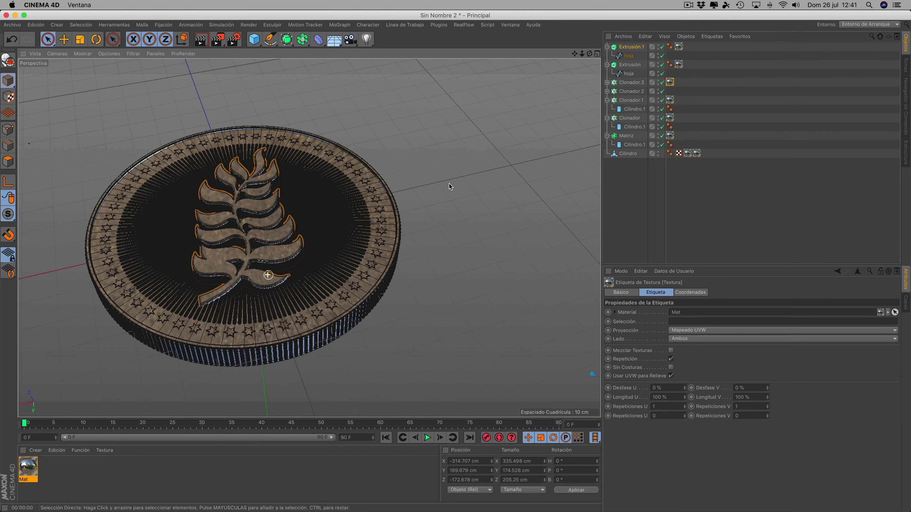
{"action": "left_click_drag", "start_coordinate": [574, 54], "coordinate": [450, 156]}
{"action": "scroll", "coordinate": [448, 155], "scroll_direction": "up", "scroll_amount": 3}
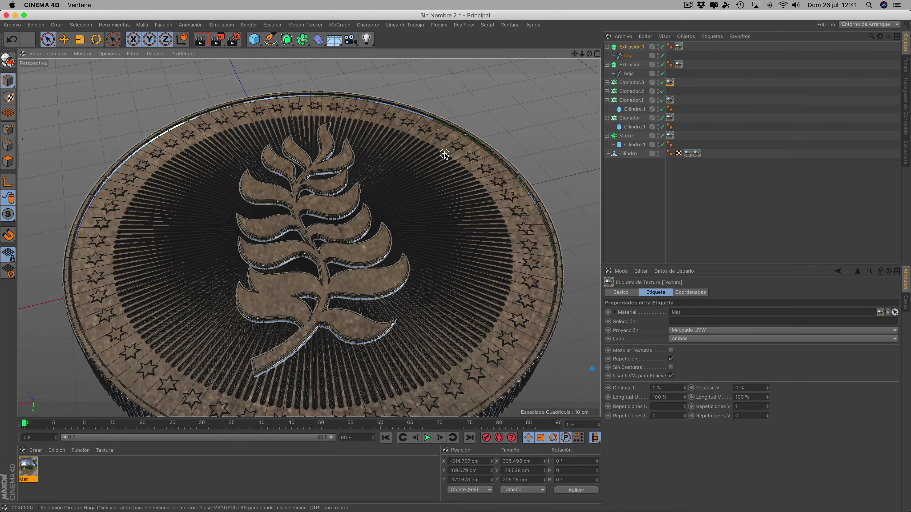
{"action": "mouse_move", "coordinate": [574, 54]}
{"action": "left_mouse_down"}
{"action": "mouse_move", "coordinate": [309, 238]}
{"action": "mouse_move", "coordinate": [275, 66]}
{"action": "left_mouse_up"}
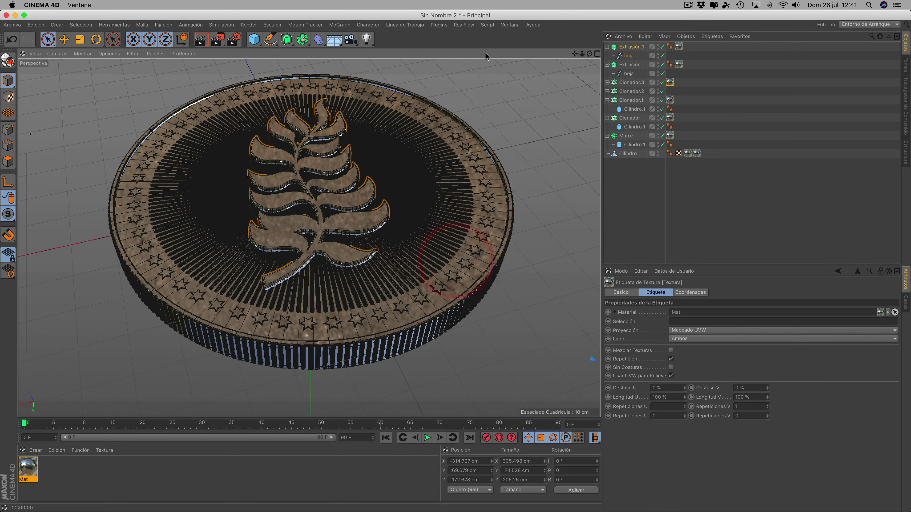
Set ProRender as the render engine and start a ProRender preview of the coin.
{"action": "left_click", "coordinate": [185, 54]}
{"action": "left_click", "coordinate": [234, 39]}
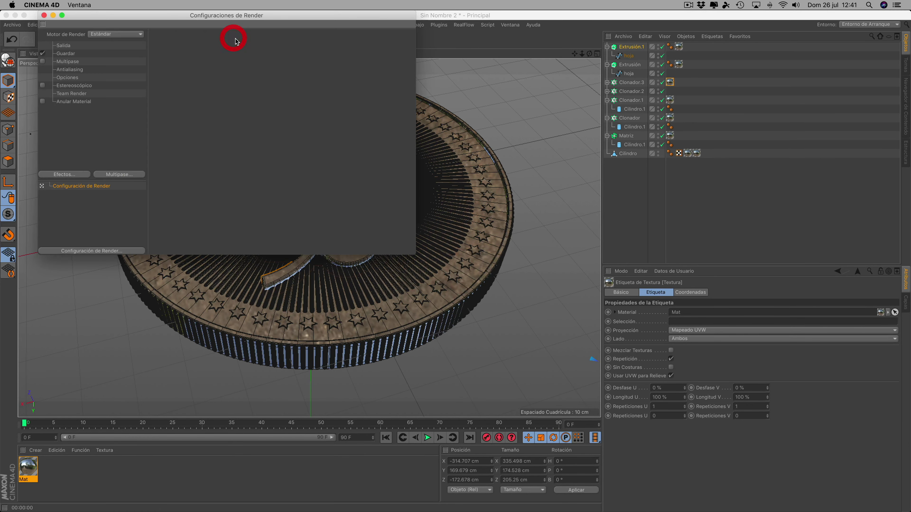
{"action": "left_click", "coordinate": [104, 35]}
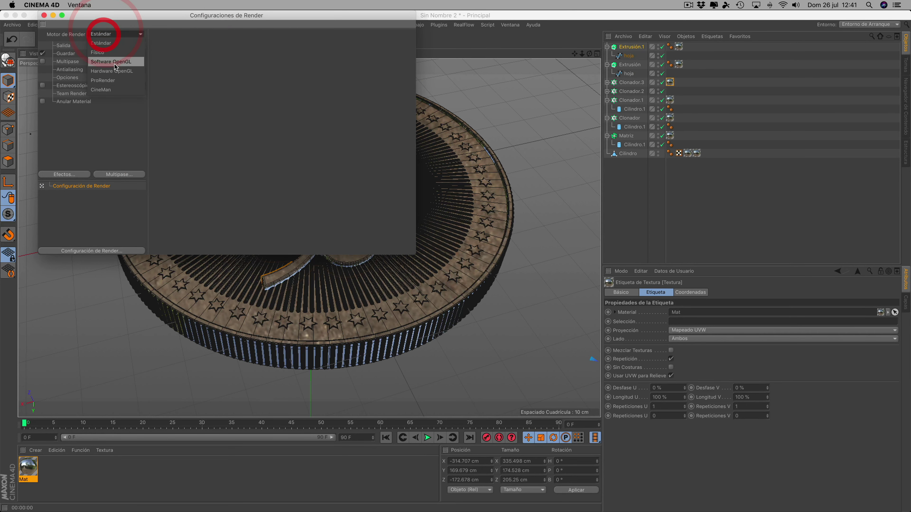
{"action": "left_click", "coordinate": [105, 82]}
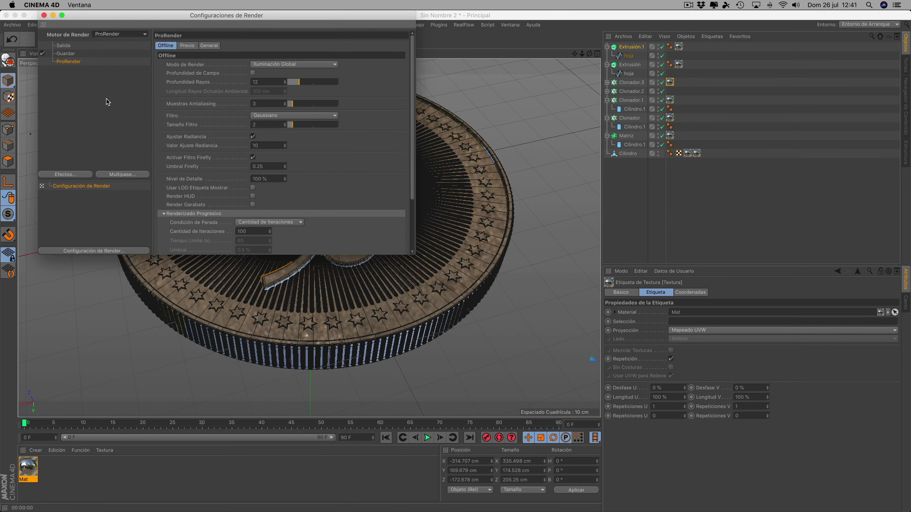
{"action": "left_click", "coordinate": [44, 16]}
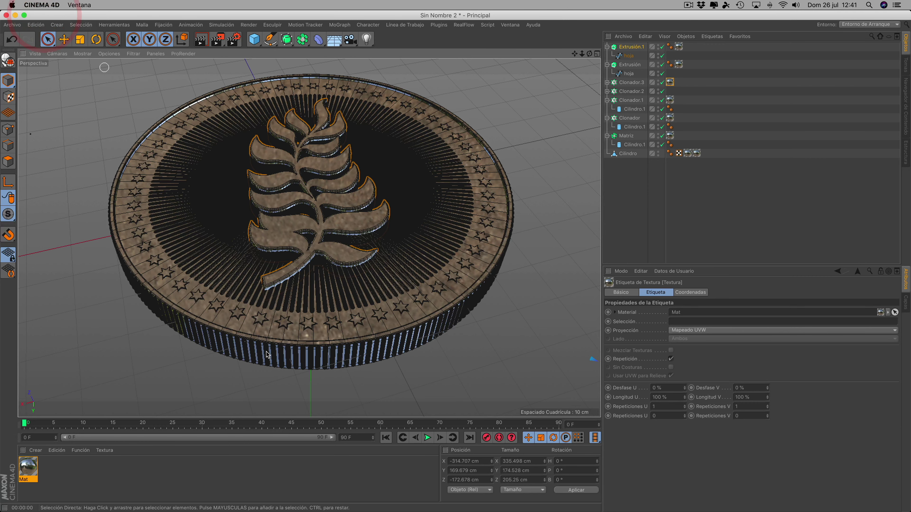
{"action": "left_click", "coordinate": [181, 53]}
{"action": "left_click", "coordinate": [187, 75]}
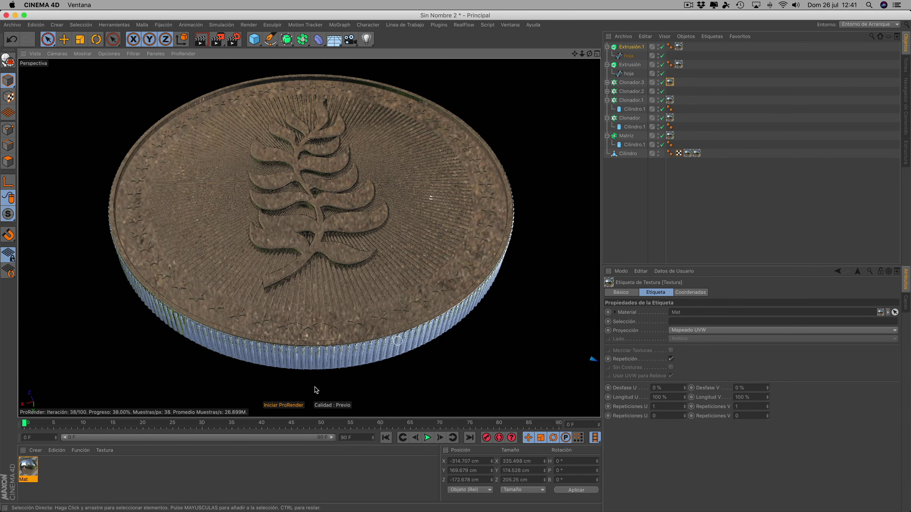
Inspect the preview, selecting the cloners and Extrusión.1 and toggling Extrusión's visibility.
{"action": "left_click_drag", "start_coordinate": [589, 53], "coordinate": [577, 60]}
{"action": "left_click", "coordinate": [427, 218]}
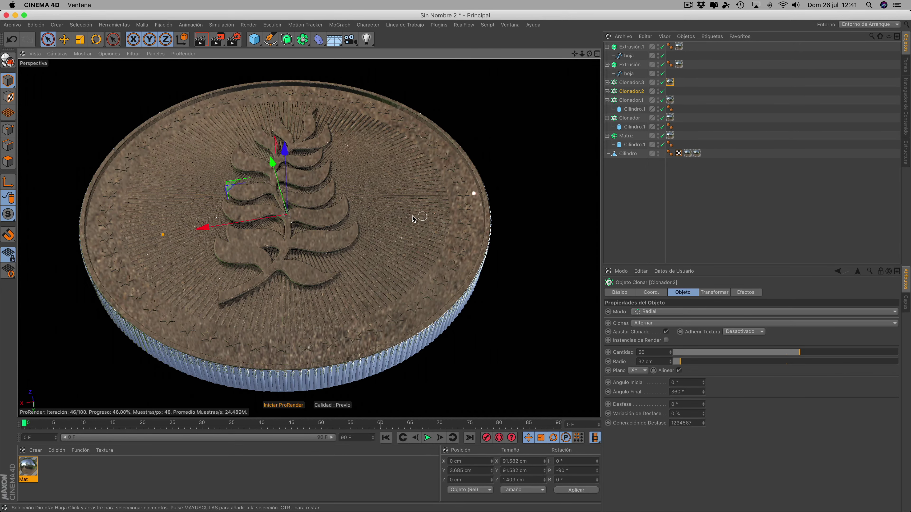
{"action": "left_click", "coordinate": [398, 218]}
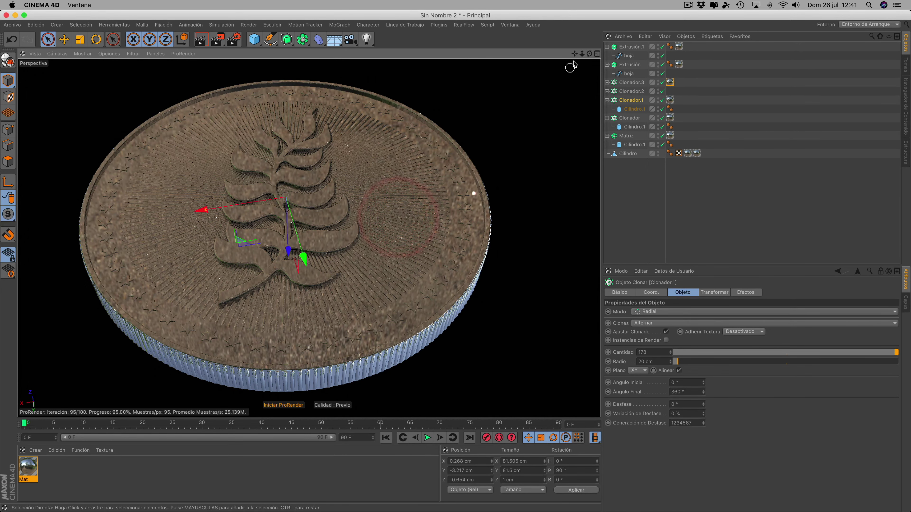
{"action": "mouse_move", "coordinate": [589, 53]}
{"action": "left_mouse_down"}
{"action": "mouse_move", "coordinate": [595, 72]}
{"action": "mouse_move", "coordinate": [589, 55]}
{"action": "left_mouse_up"}
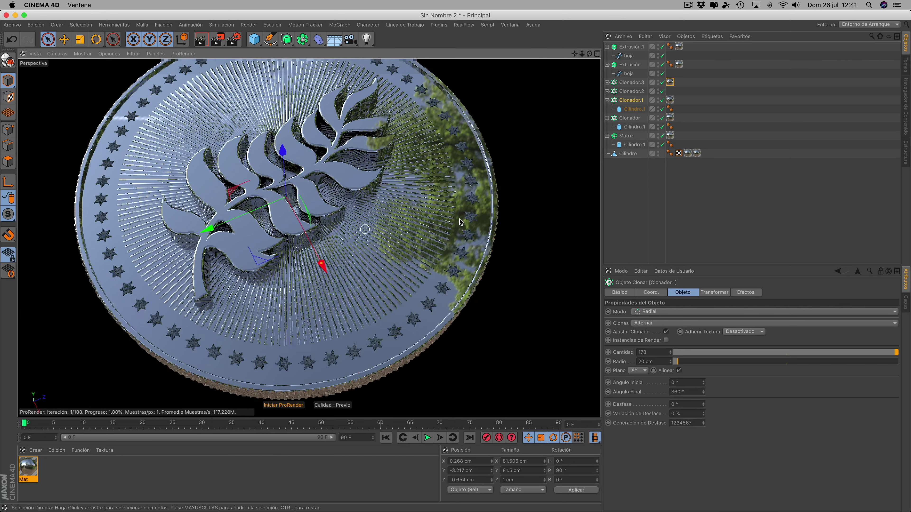
{"action": "left_click", "coordinate": [631, 47]}
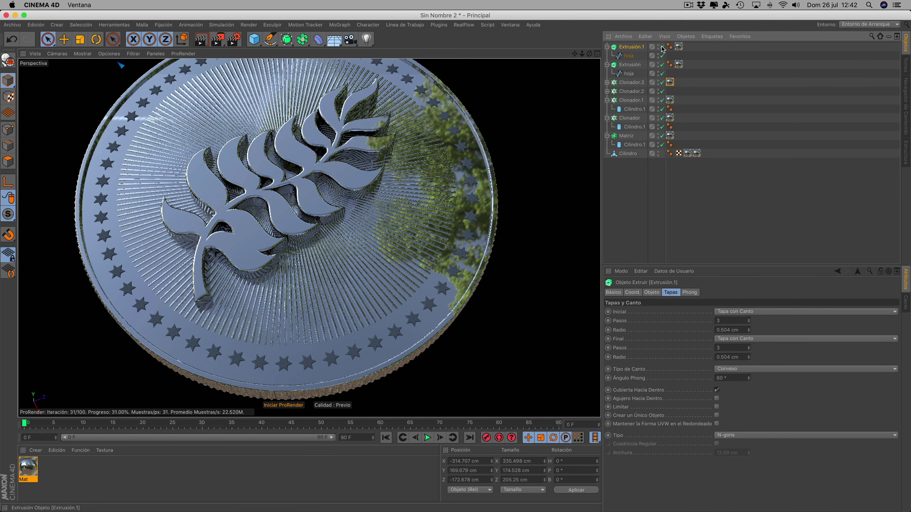
{"action": "left_click", "coordinate": [661, 64]}
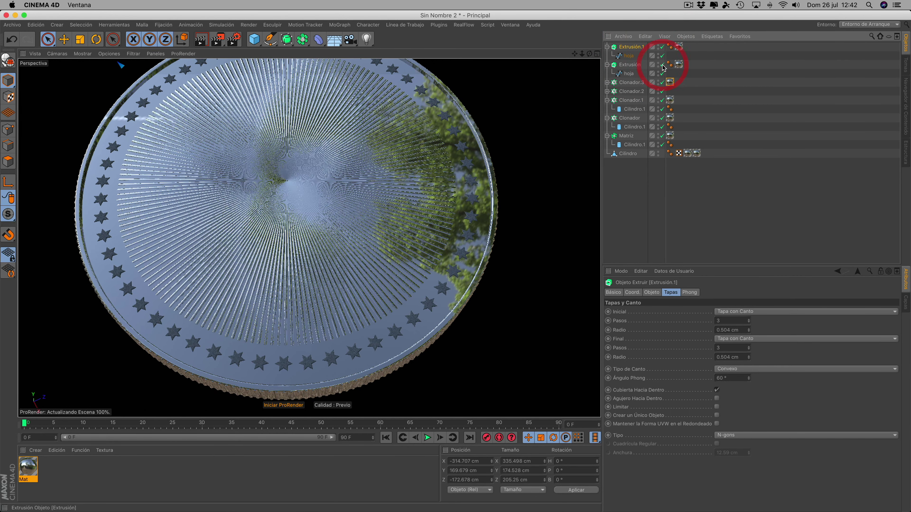
{"action": "left_click", "coordinate": [662, 64]}
Stop the ProRender preview, recentre the coin, and select Extrusión.
{"action": "scroll", "coordinate": [469, 140], "scroll_direction": "down", "scroll_amount": 5}
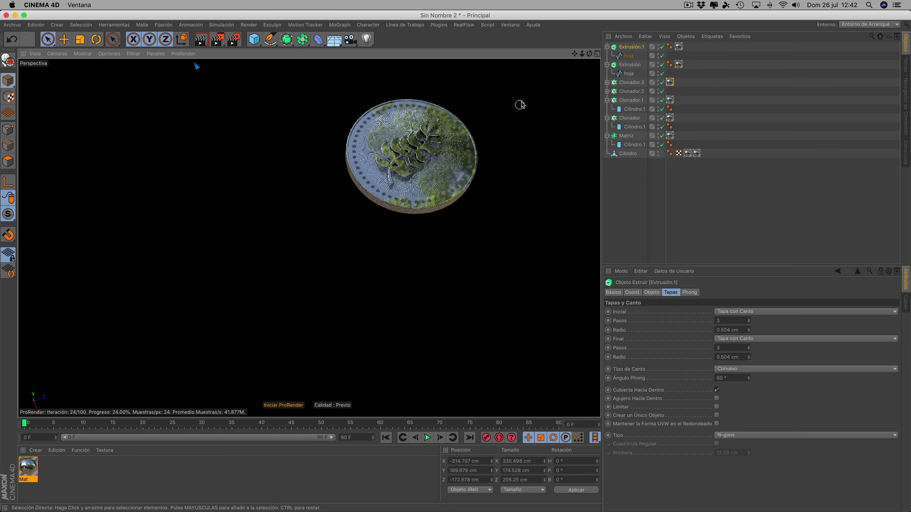
{"action": "left_click", "coordinate": [292, 404]}
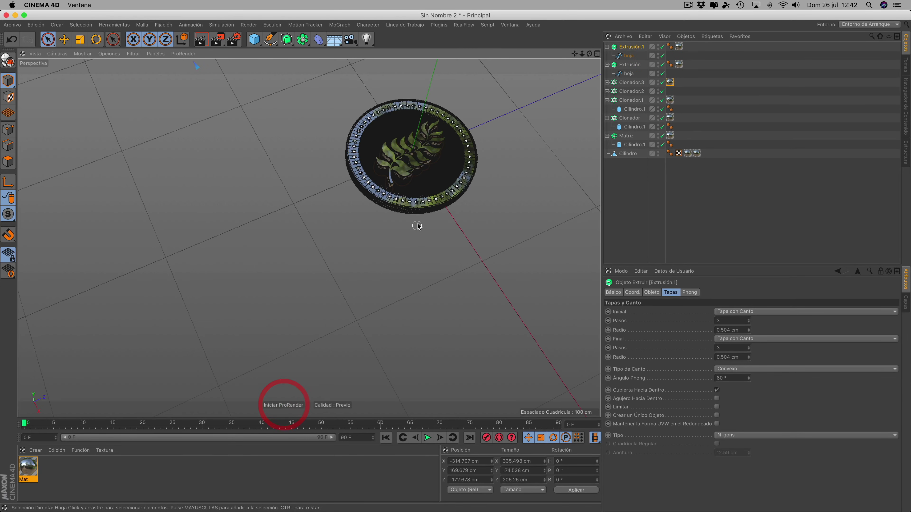
{"action": "scroll", "coordinate": [417, 223], "scroll_direction": "up", "scroll_amount": 2}
{"action": "left_click_drag", "start_coordinate": [574, 53], "coordinate": [501, 98]}
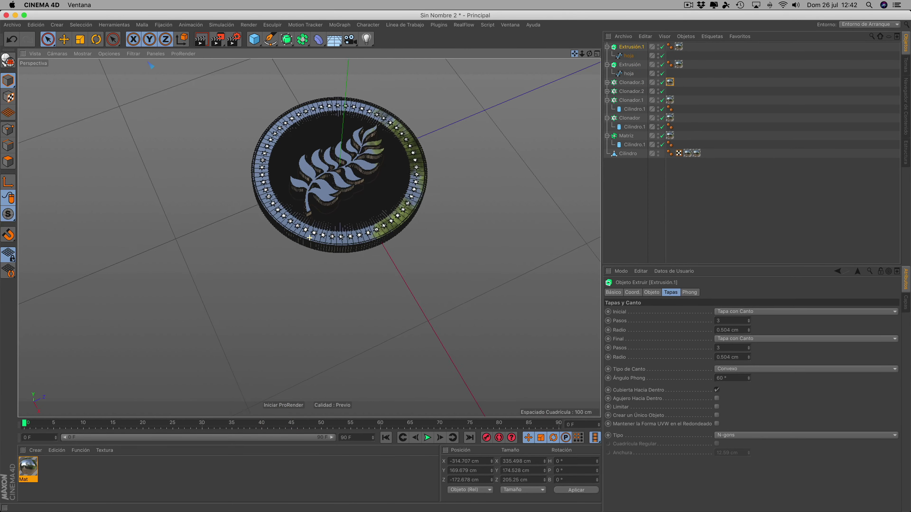
{"action": "left_click", "coordinate": [630, 65]}
In Axis mode, drag the Extrusión pivot along Z and X back toward the coin.
{"action": "scroll", "coordinate": [427, 224], "scroll_direction": "down", "scroll_amount": 5}
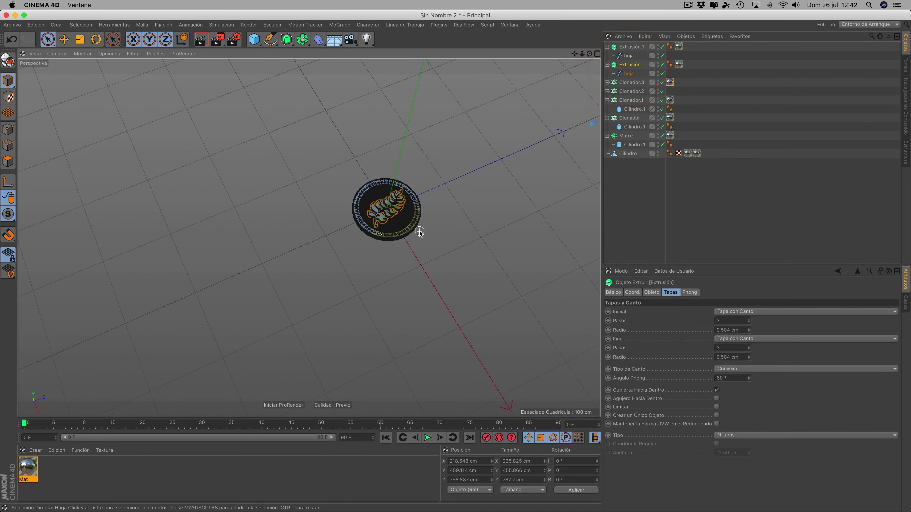
{"action": "scroll", "coordinate": [424, 229], "scroll_direction": "down", "scroll_amount": 2}
{"action": "scroll", "coordinate": [425, 232], "scroll_direction": "down", "scroll_amount": 2}
{"action": "scroll", "coordinate": [475, 200], "scroll_direction": "down", "scroll_amount": 1}
{"action": "scroll", "coordinate": [476, 201], "scroll_direction": "down", "scroll_amount": 3}
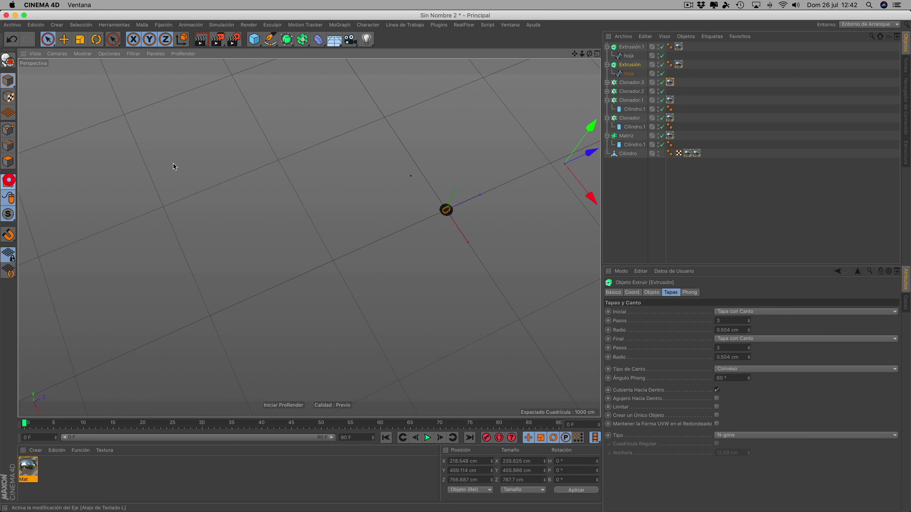
{"action": "left_click", "coordinate": [8, 182]}
{"action": "left_click_drag", "start_coordinate": [593, 154], "coordinate": [468, 191]}
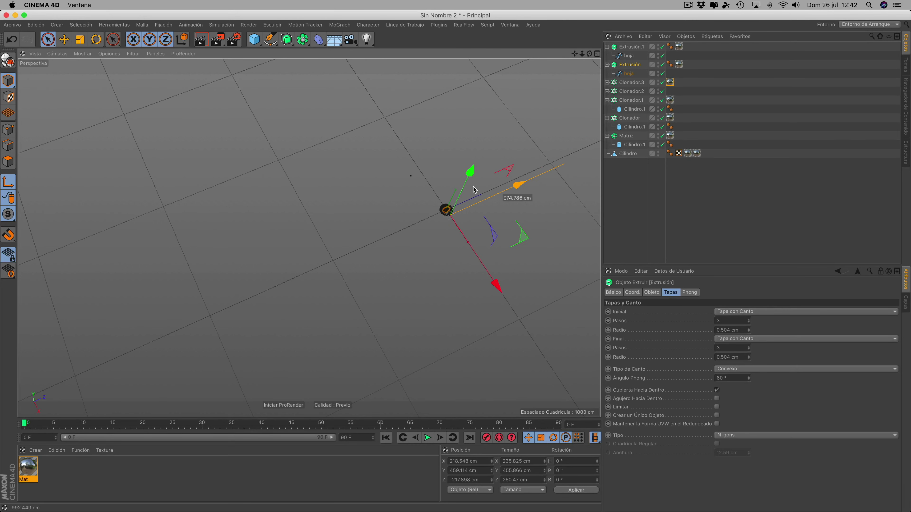
{"action": "left_click_drag", "start_coordinate": [496, 287], "coordinate": [462, 289]}
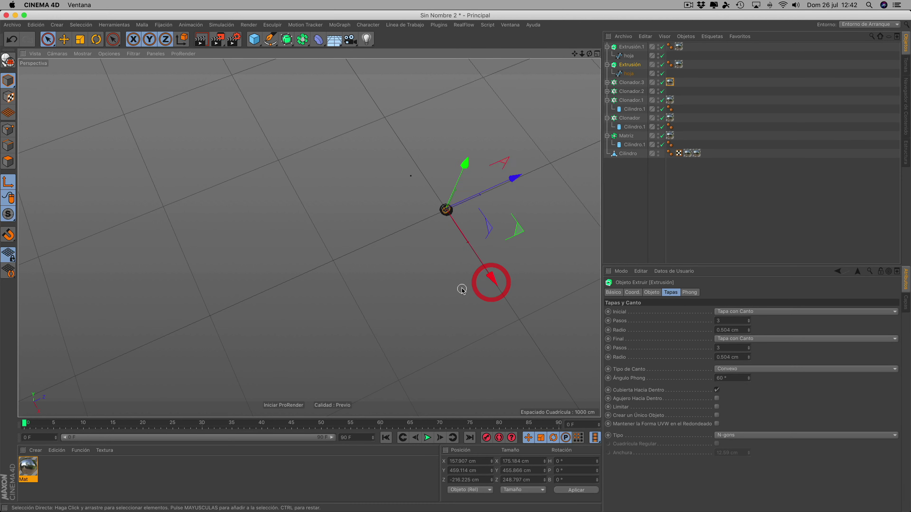
Lower the pivot along Y onto the coin and reframe the view.
{"action": "scroll", "coordinate": [462, 289], "scroll_direction": "up", "scroll_amount": 2}
{"action": "scroll", "coordinate": [462, 290], "scroll_direction": "up", "scroll_amount": 2}
{"action": "mouse_move", "coordinate": [426, 67]}
{"action": "left_mouse_down"}
{"action": "mouse_move", "coordinate": [451, 100]}
{"action": "mouse_move", "coordinate": [481, 91]}
{"action": "left_mouse_up"}
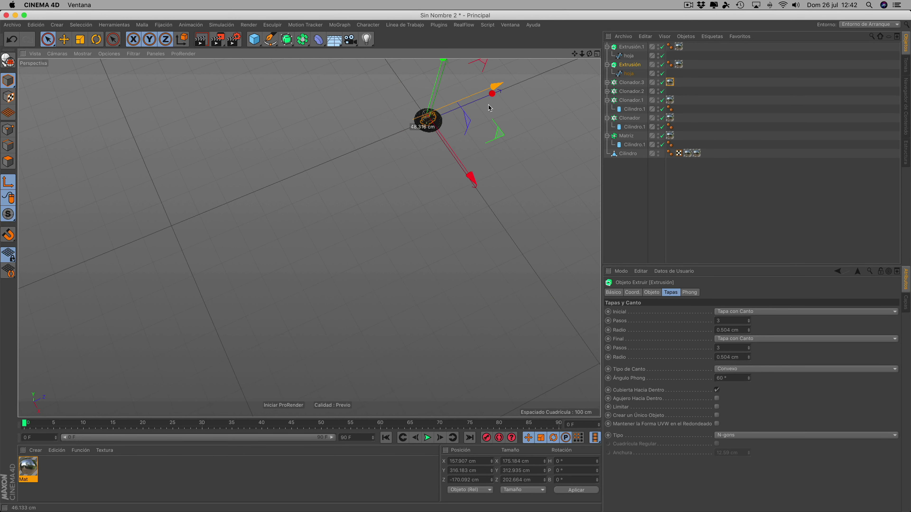
{"action": "left_click_drag", "start_coordinate": [467, 178], "coordinate": [468, 173]}
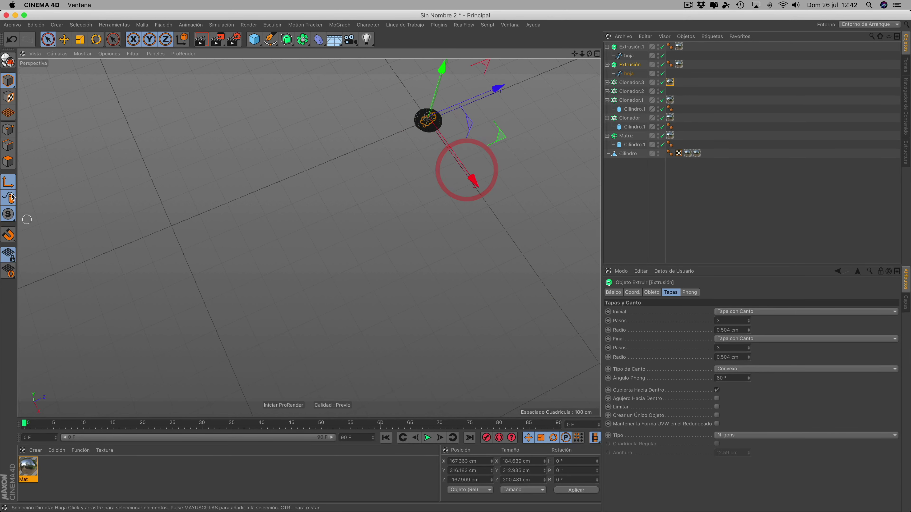
{"action": "scroll", "coordinate": [332, 166], "scroll_direction": "up", "scroll_amount": 2}
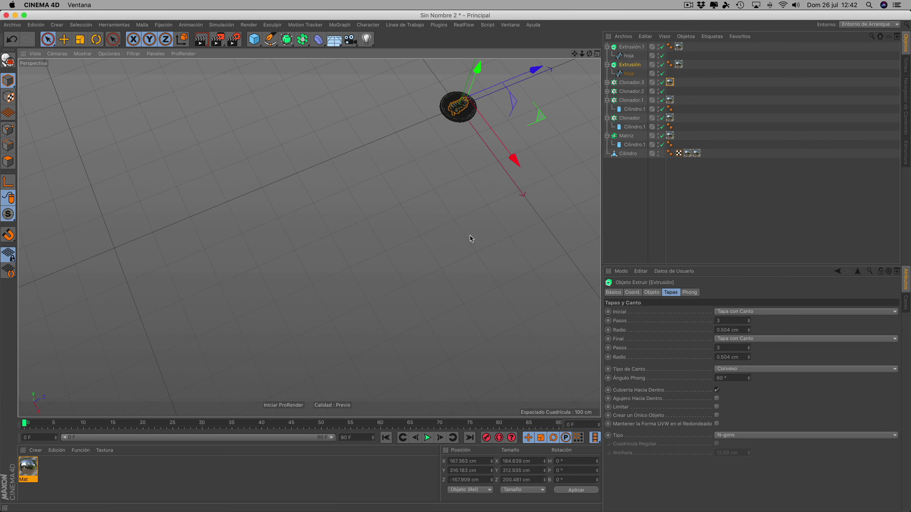
{"action": "mouse_move", "coordinate": [468, 238]}
{"action": "left_mouse_down", "text": "alt"}
{"action": "mouse_move", "coordinate": [309, 238]}
{"action": "mouse_move", "coordinate": [481, 150]}
{"action": "left_mouse_up", "text": "alt"}
{"action": "scroll", "coordinate": [481, 150], "scroll_direction": "up", "scroll_amount": 3}
{"action": "scroll", "coordinate": [480, 150], "scroll_direction": "up", "scroll_amount": 3}
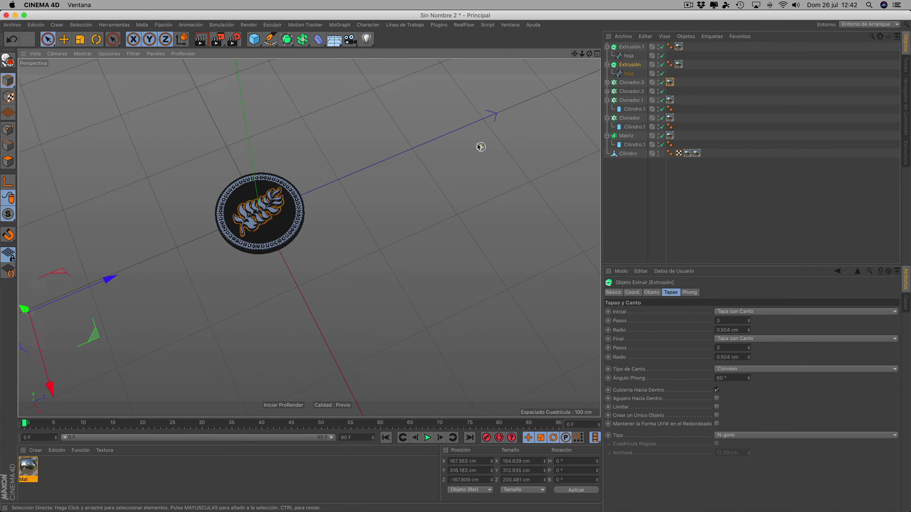
{"action": "scroll", "coordinate": [430, 168], "scroll_direction": "down", "scroll_amount": 1}
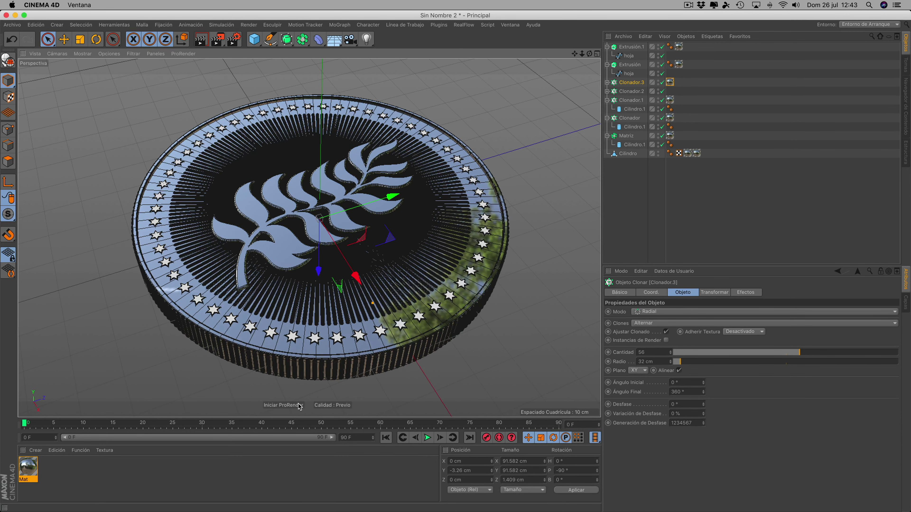
Start the ProRender preview and apply the Mat material to the star ring (Clonador.3).
{"action": "left_click", "coordinate": [297, 404]}
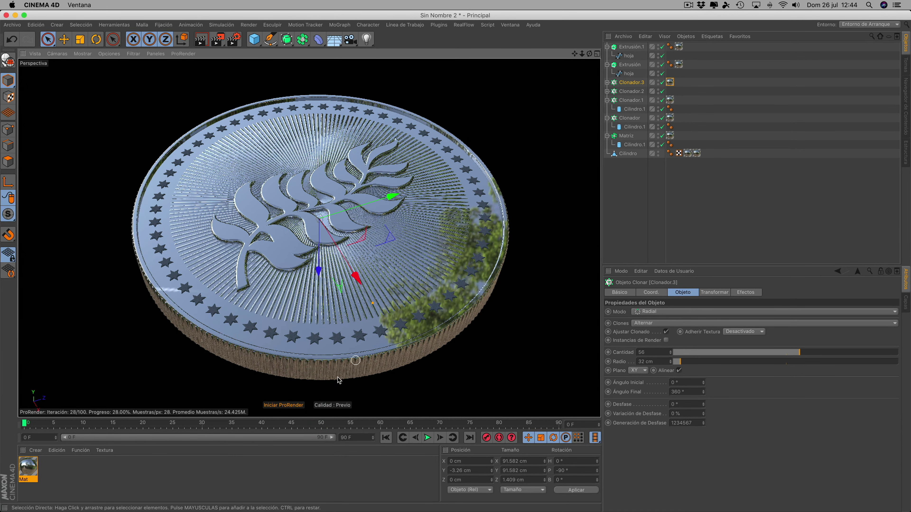
{"action": "left_click_drag", "start_coordinate": [30, 468], "coordinate": [632, 92]}
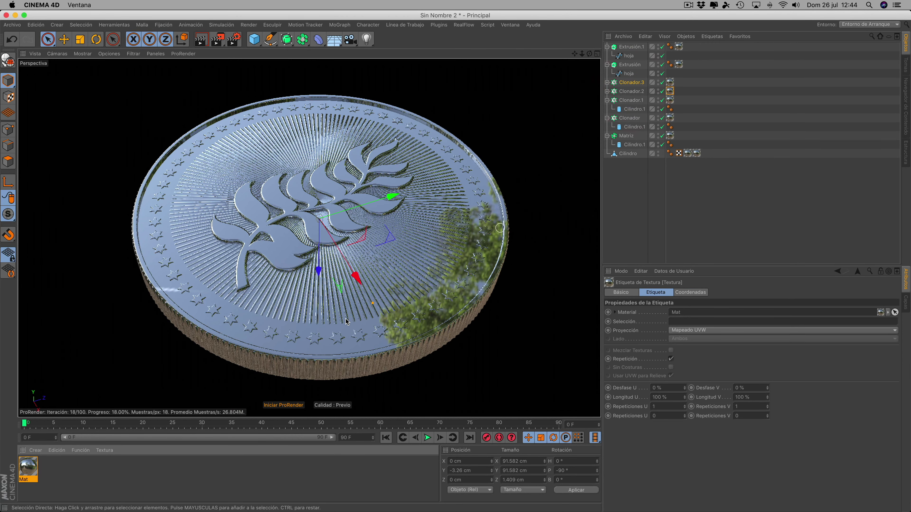
{"action": "scroll", "coordinate": [507, 292], "scroll_direction": "up", "scroll_amount": 3}
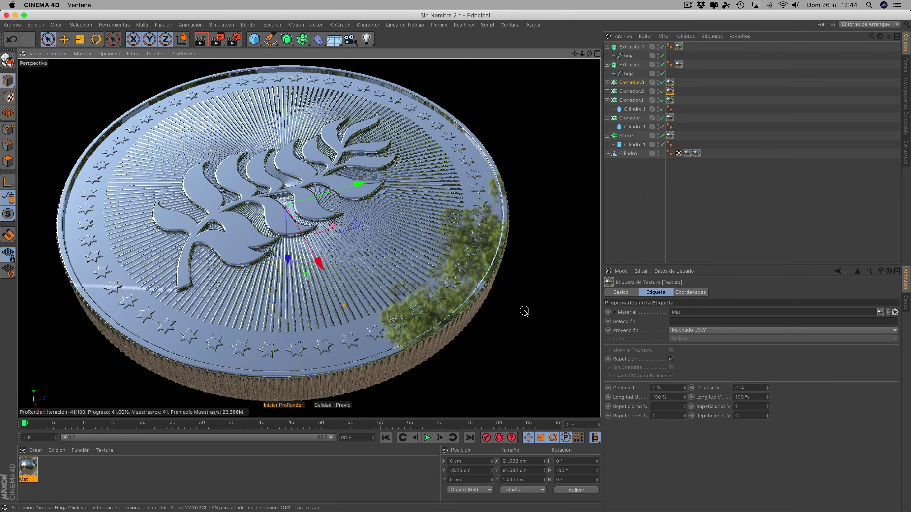
{"action": "scroll", "coordinate": [523, 311], "scroll_direction": "down", "scroll_amount": 1}
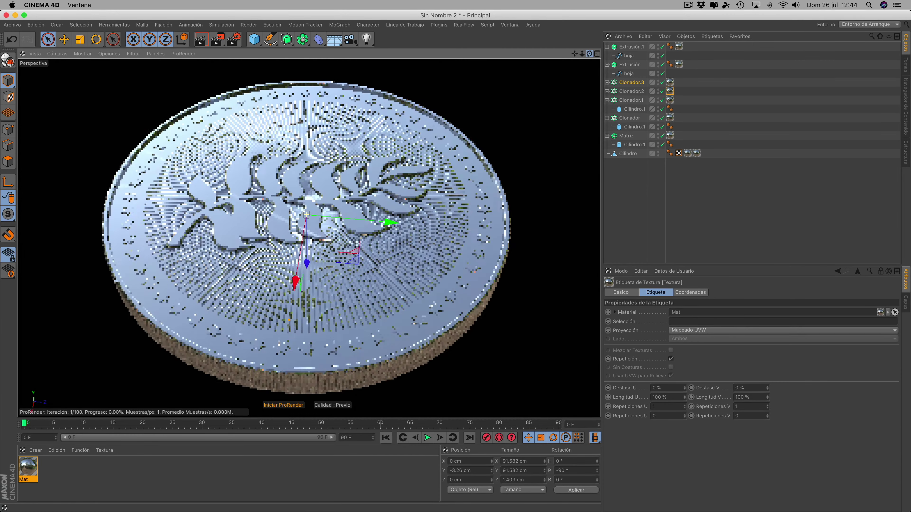
Orbit the rendered coin, deselect all, and switch ProRender quality from Previo to Offline.
{"action": "left_click_drag", "start_coordinate": [559, 166], "coordinate": [520, 126], "text": "alt"}
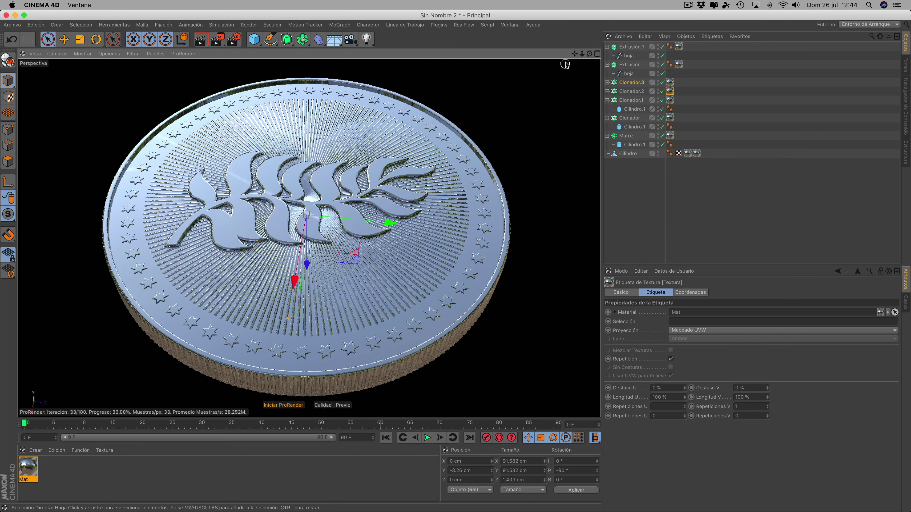
{"action": "left_click", "coordinate": [637, 189]}
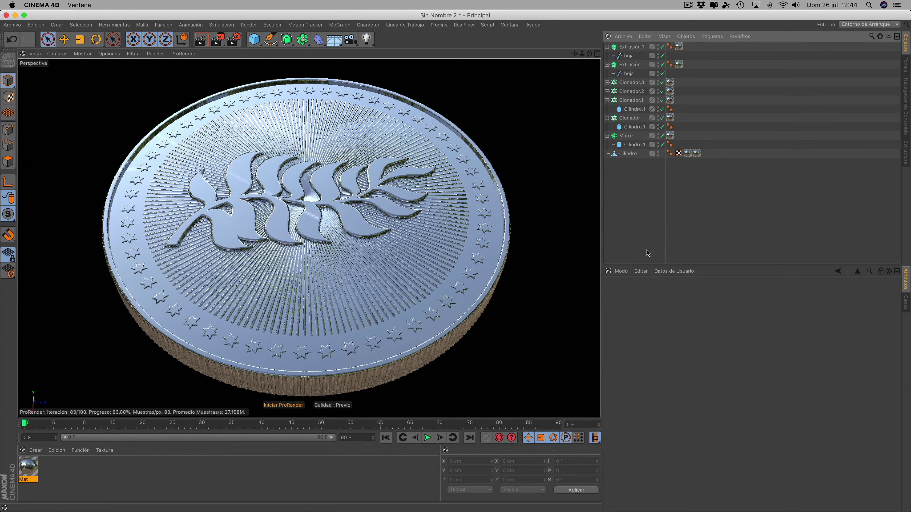
{"action": "left_click", "coordinate": [338, 406]}
{"action": "left_click", "coordinate": [355, 412]}
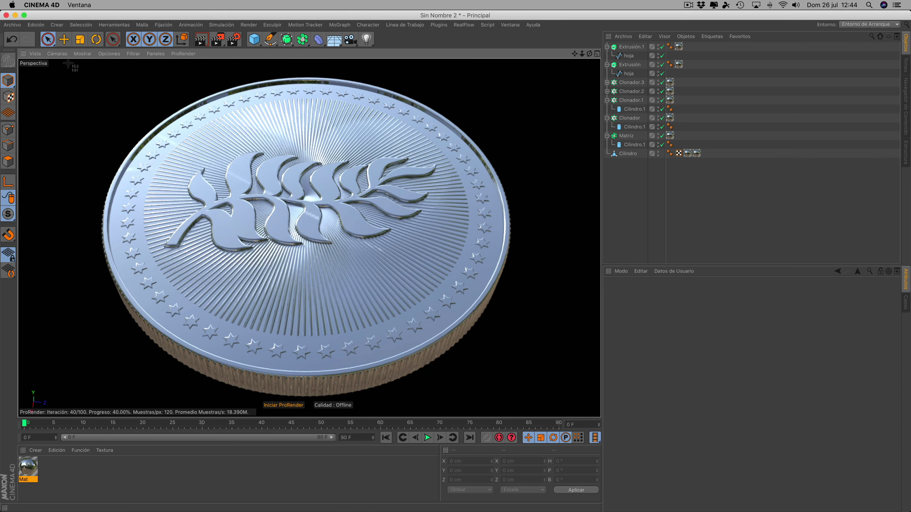
Limit rendering to a region over the coin, view it closer and lower, and keep Offline quality.
{"action": "left_click_drag", "start_coordinate": [68, 63], "coordinate": [547, 400]}
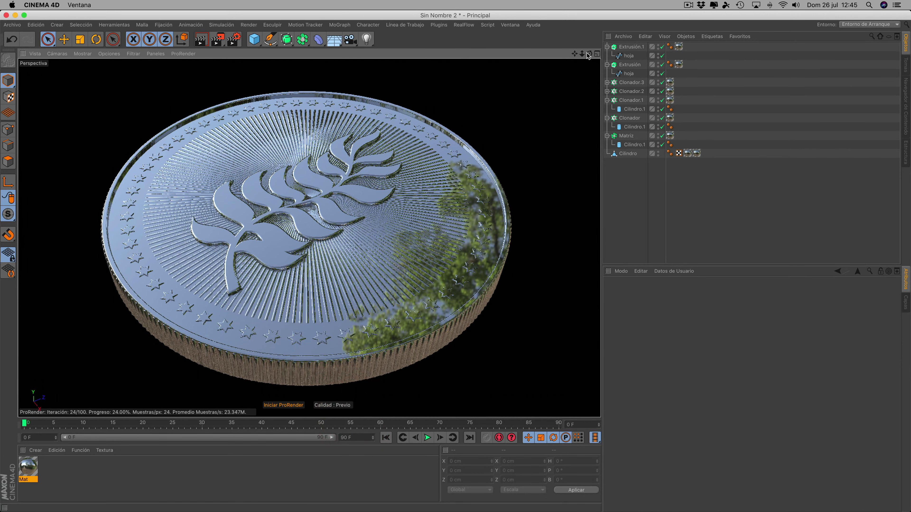
{"action": "left_click_drag", "start_coordinate": [589, 53], "coordinate": [457, 254]}
{"action": "mouse_move", "coordinate": [582, 53]}
{"action": "left_mouse_down"}
{"action": "mouse_move", "coordinate": [309, 237]}
{"action": "mouse_move", "coordinate": [580, 54]}
{"action": "mouse_move", "coordinate": [225, 402]}
{"action": "left_mouse_up"}
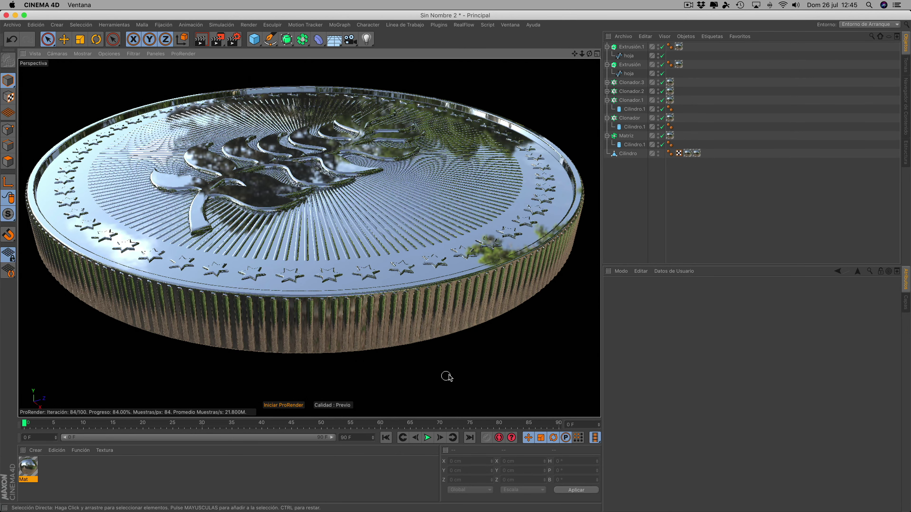
{"action": "left_click", "coordinate": [341, 405]}
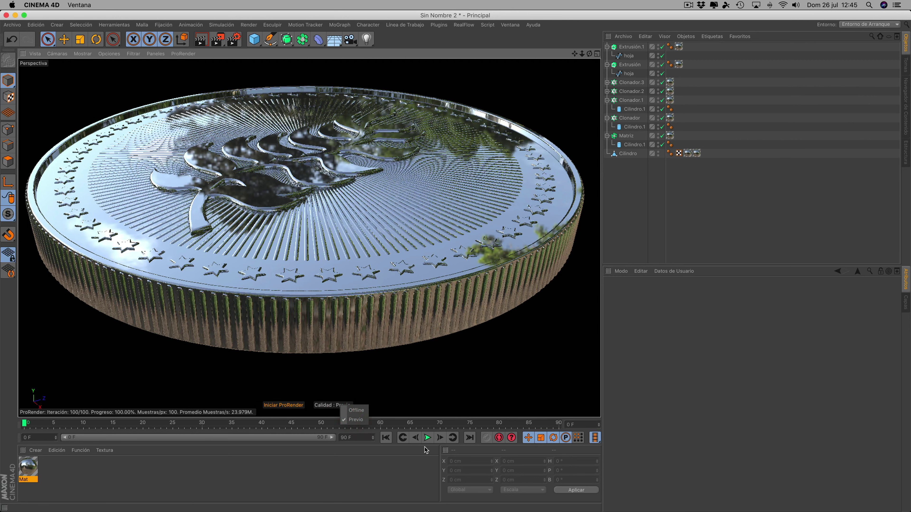
{"action": "left_click", "coordinate": [357, 410]}
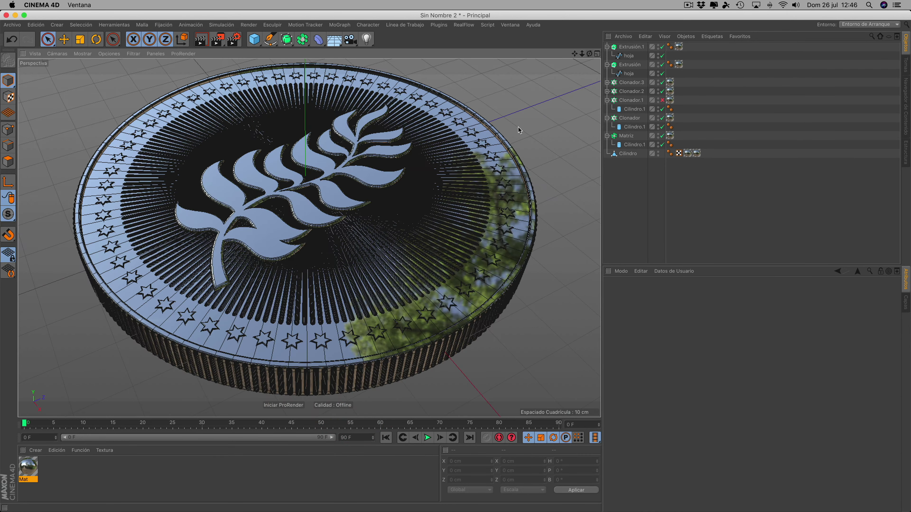
Turn off Mat's Reflectancia and re-enable its Color channel for a matte grey finish.
{"action": "double_click", "coordinate": [29, 466]}
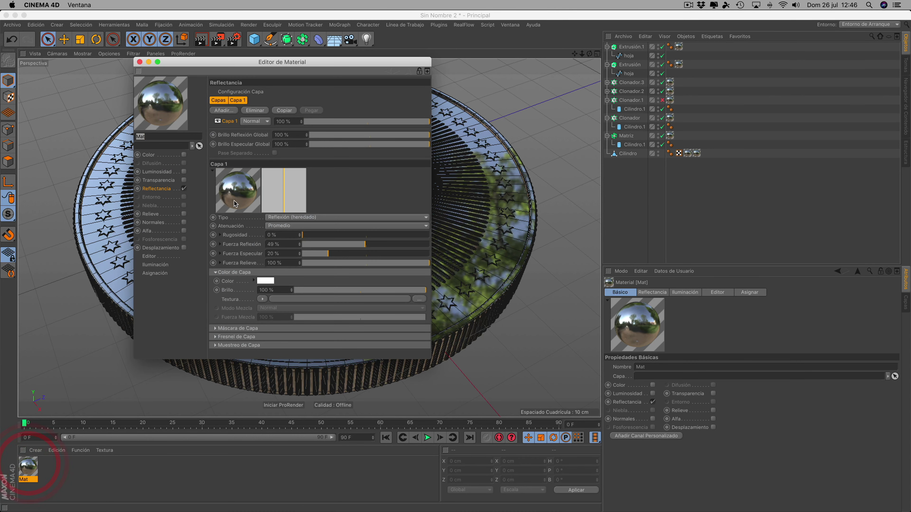
{"action": "left_click", "coordinate": [184, 188]}
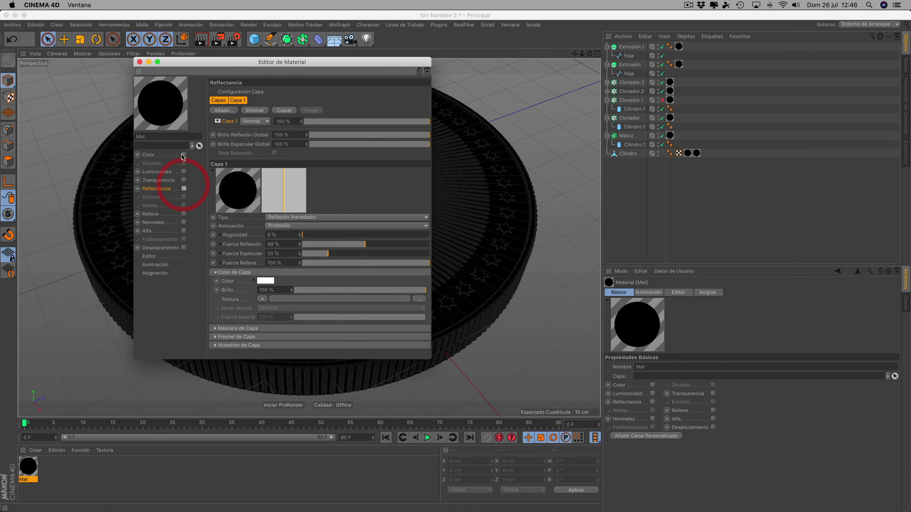
{"action": "left_click", "coordinate": [183, 155]}
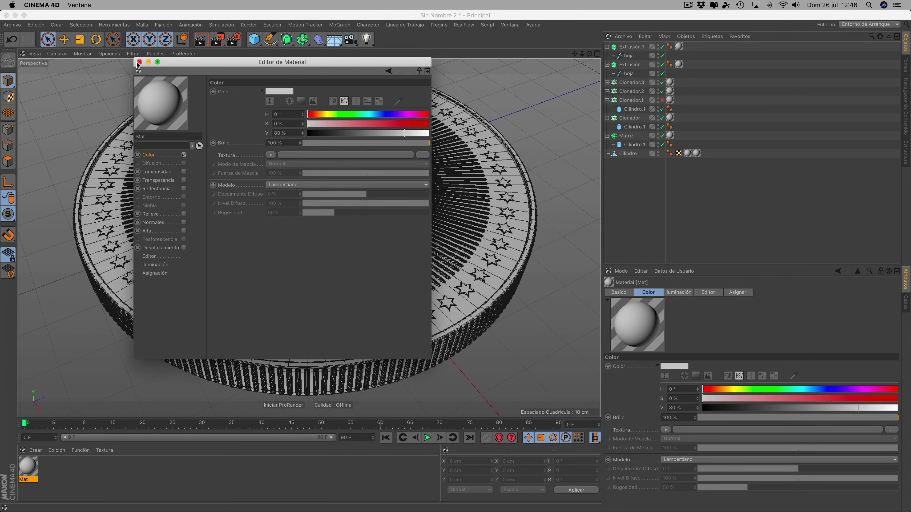
{"action": "left_click", "coordinate": [139, 62]}
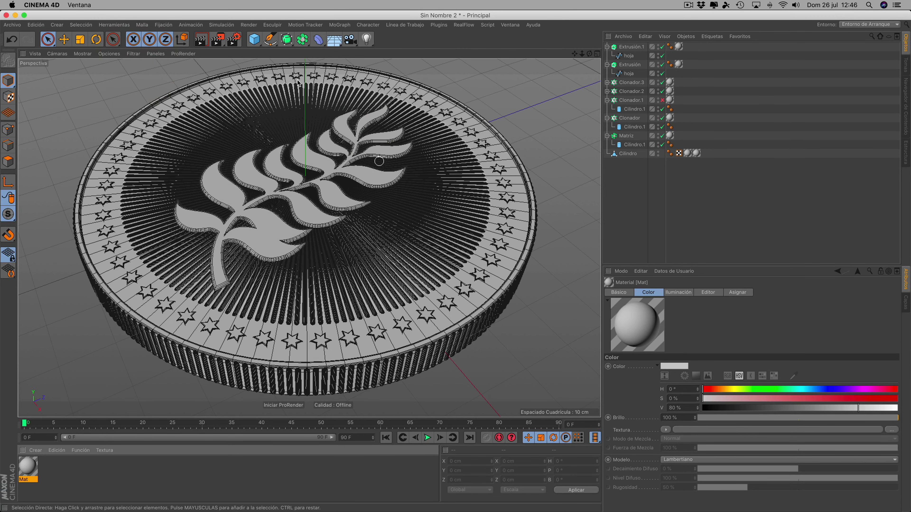